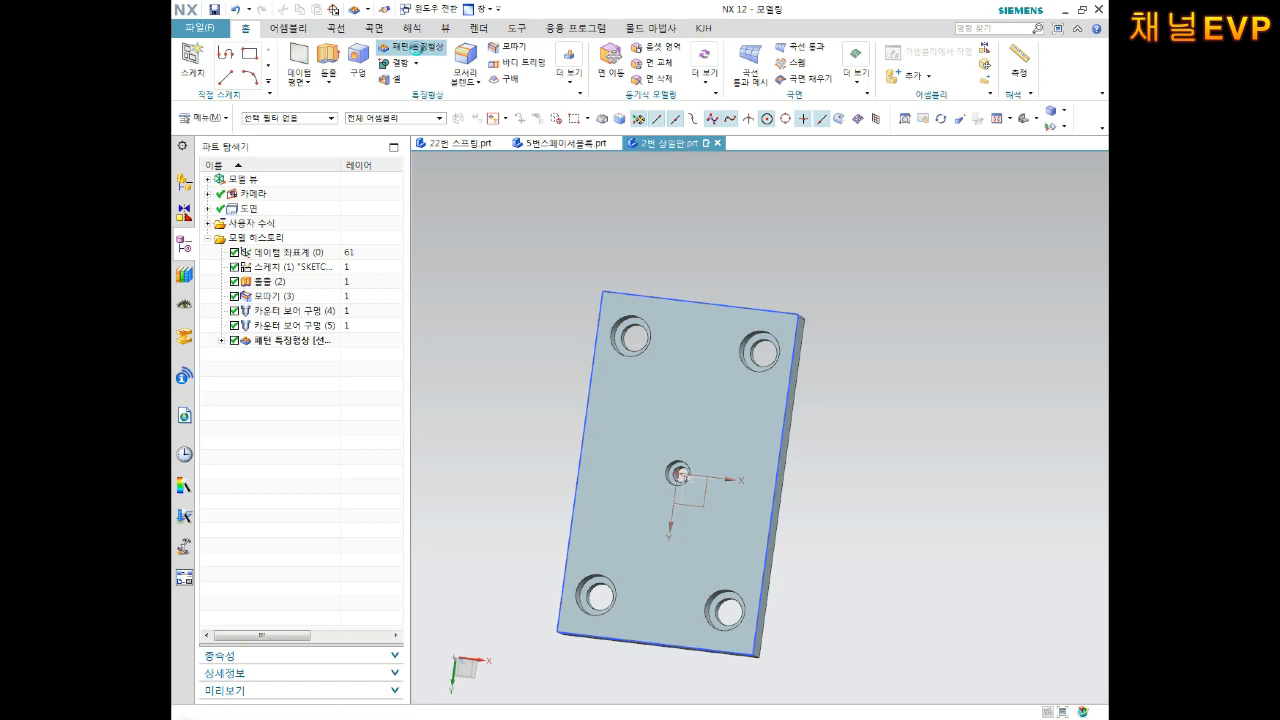
Step: Start a hole on the plate's large face and place its sketch point near the lower-left corner
key("Escape")
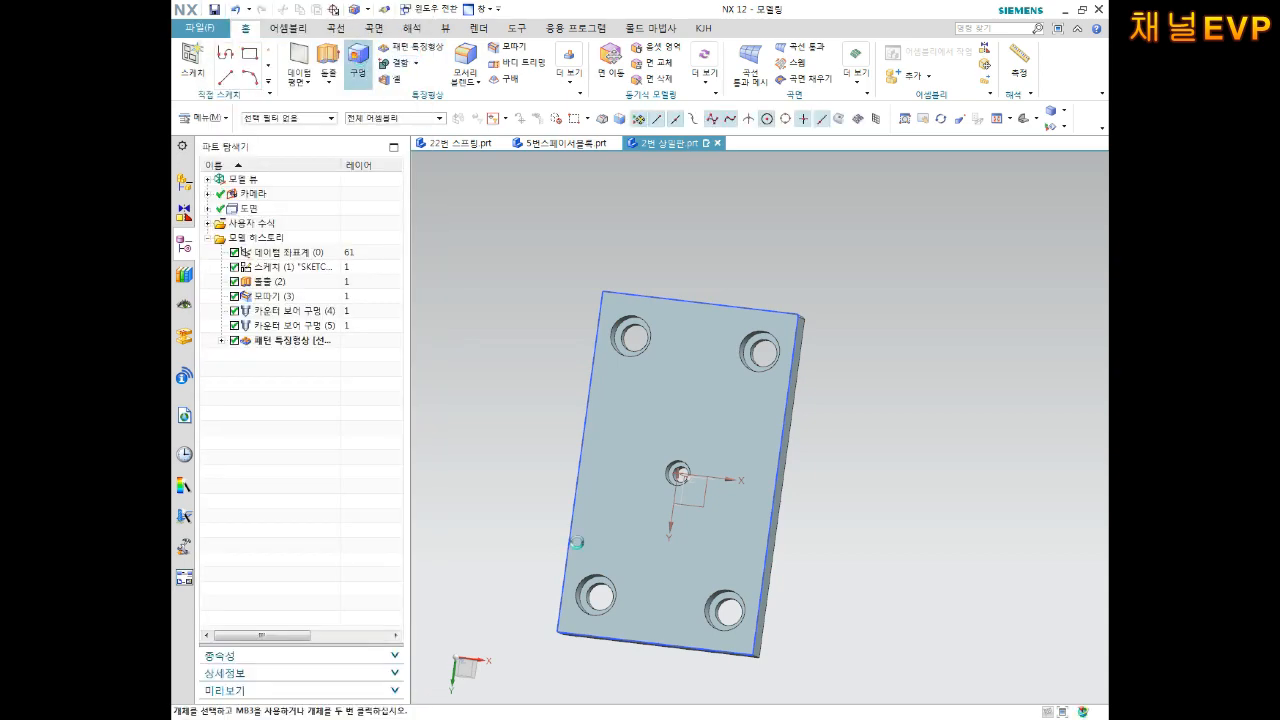
scroll(587, 638, "up", 4)
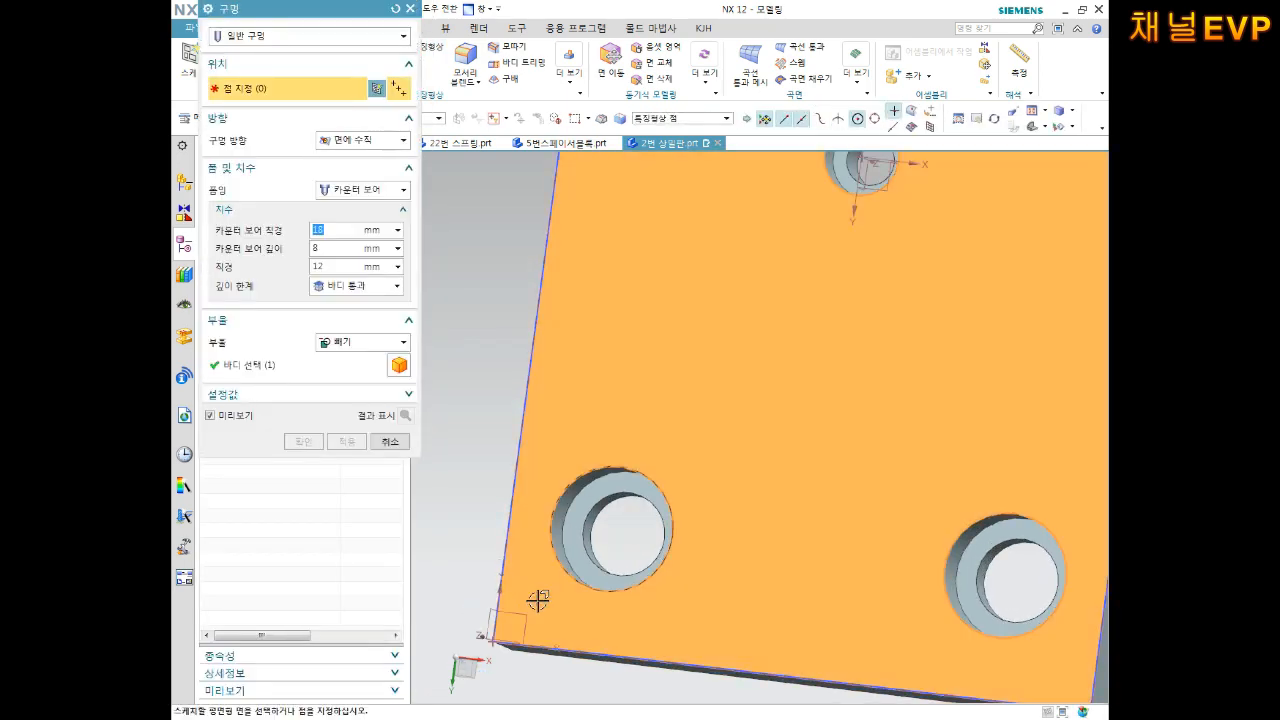
left_click(538, 600)
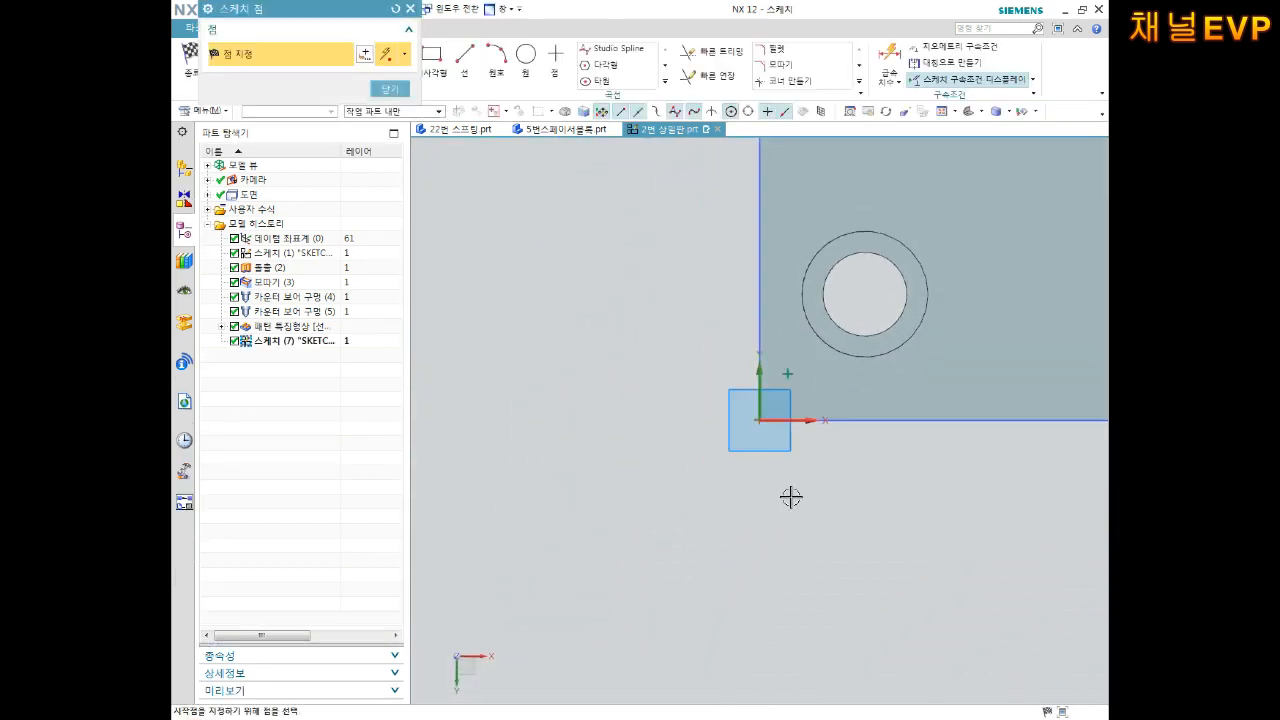
scroll(760, 420, "down", 4)
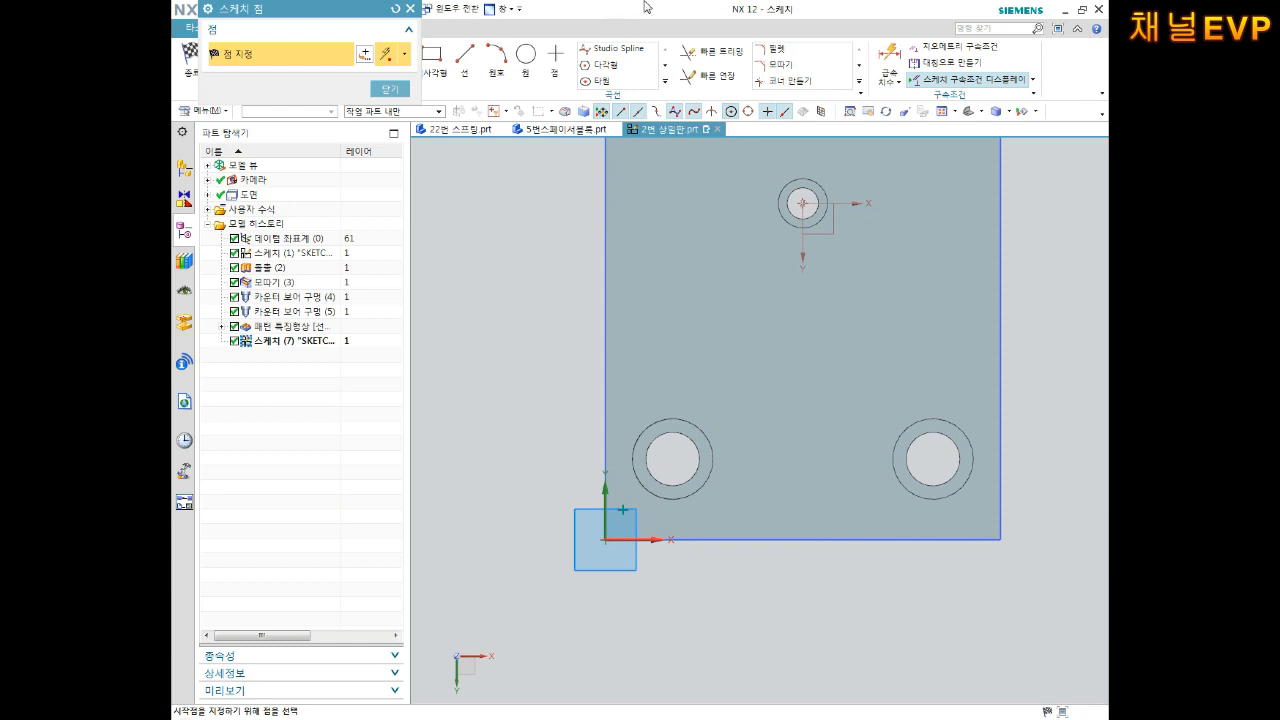
key("Escape")
Step: Dimension the horizontal distance from the hole point to the plate's central vertical axis as 74/2 mm
key("d")
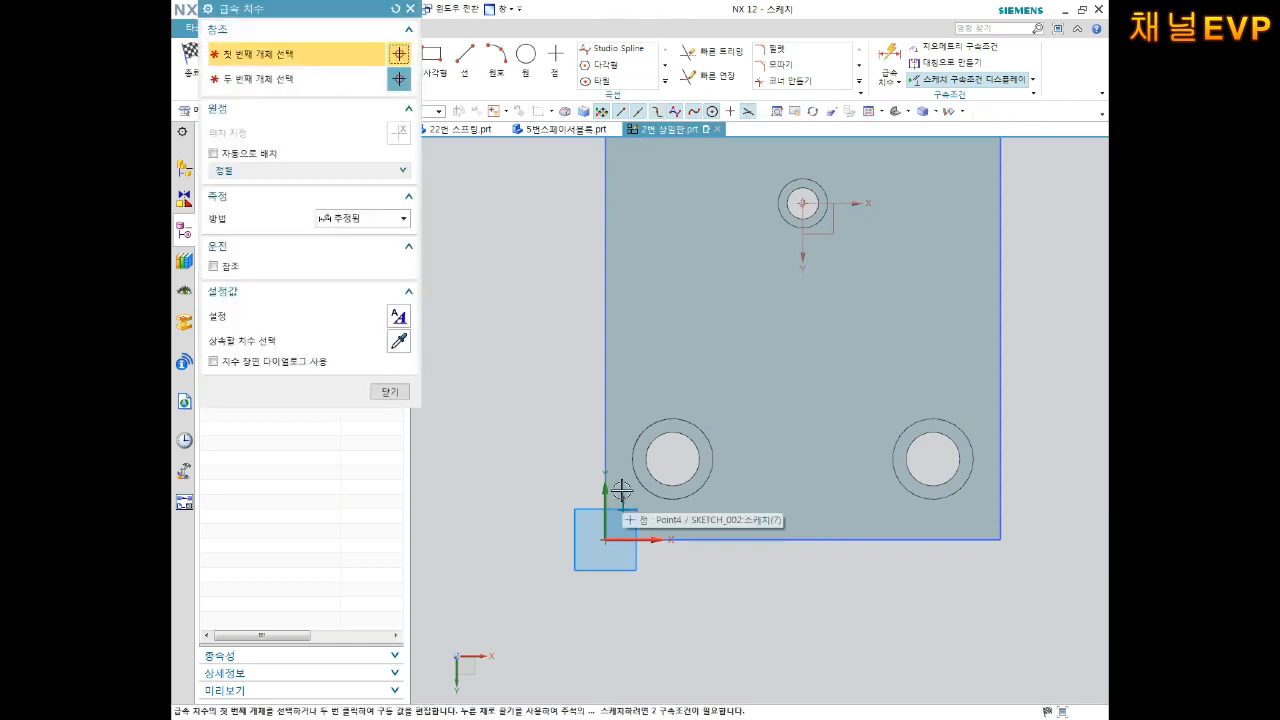
left_click(622, 512)
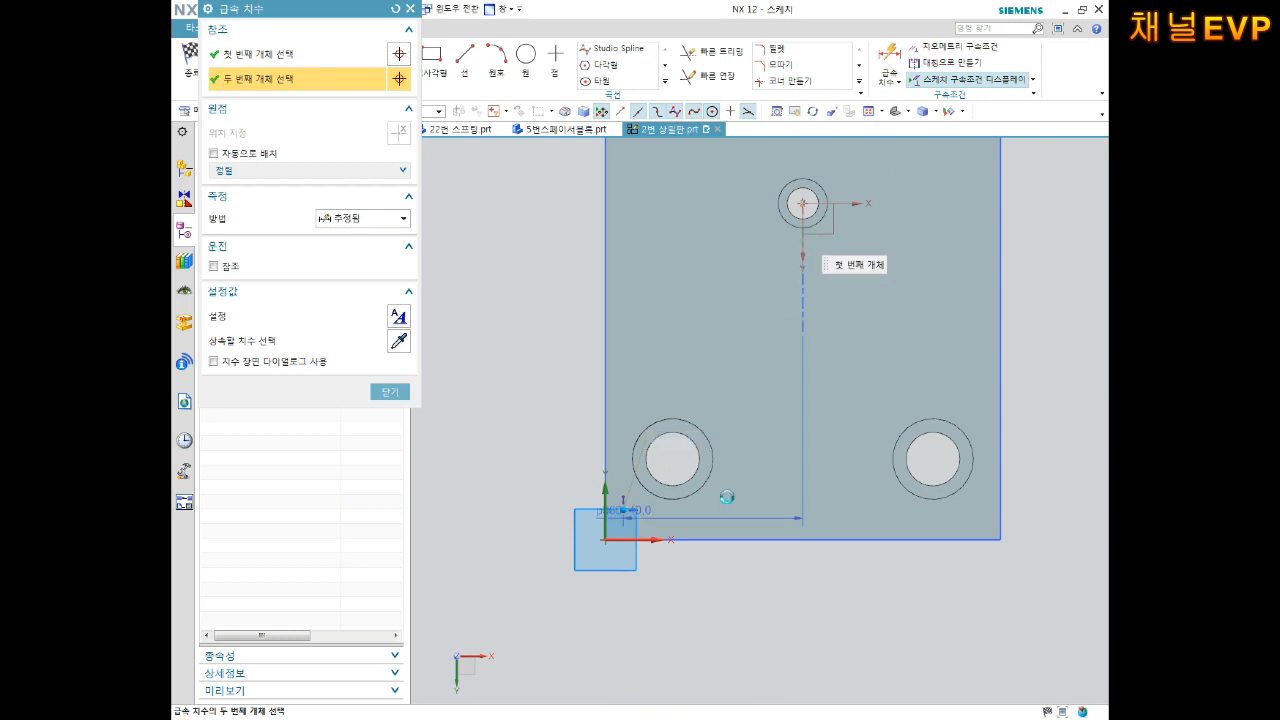
left_click(803, 238)
left_click(709, 594)
type("74/2")
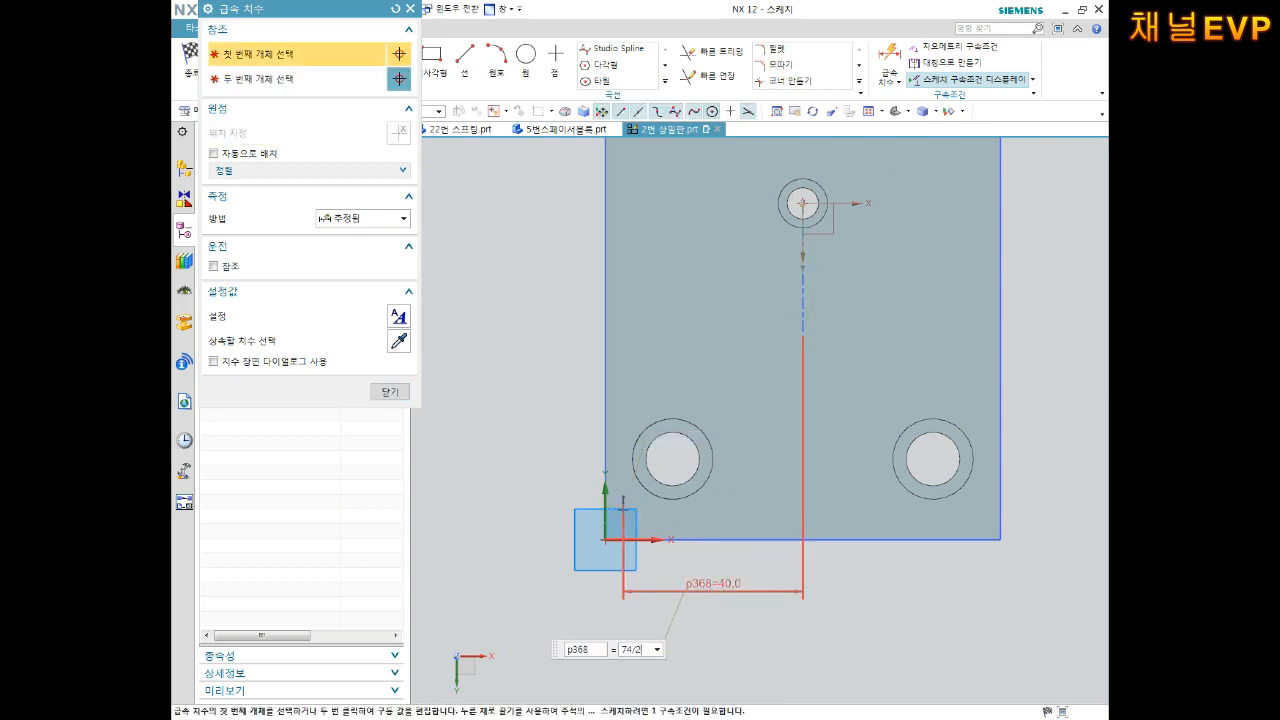
key("Return")
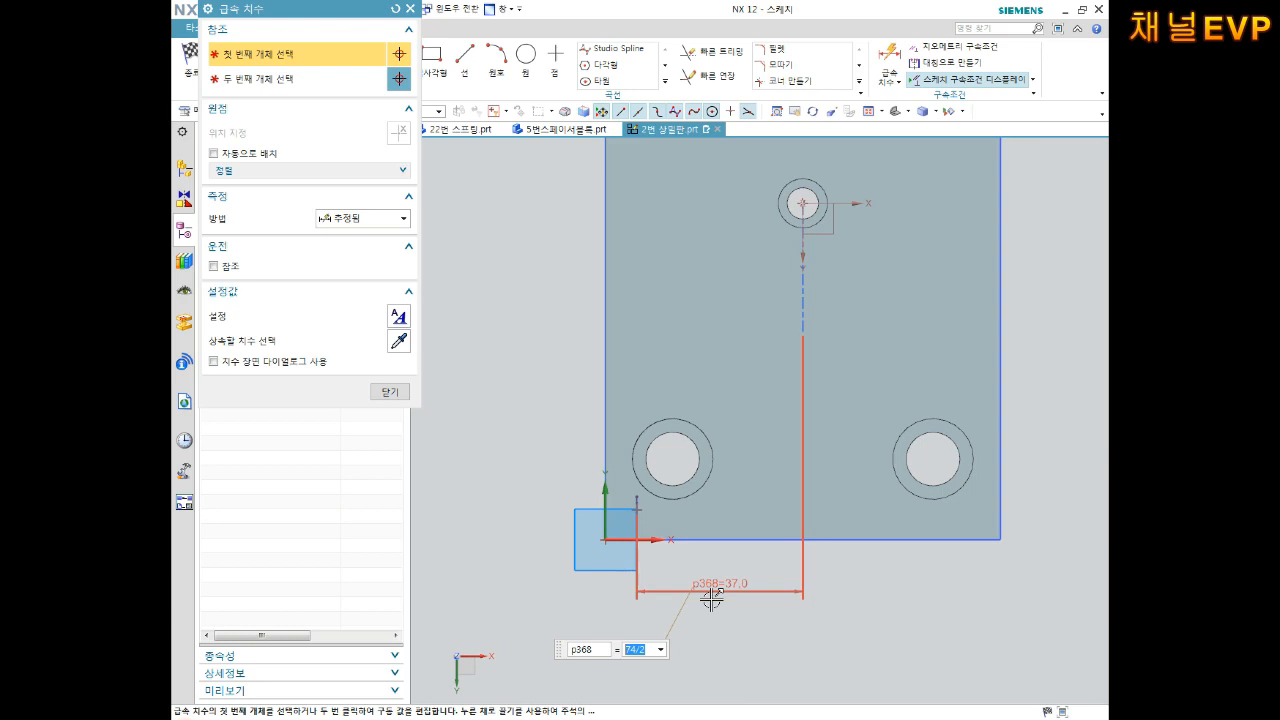
Step: Dimension the vertical distance from the plate's centre to the hole point as 136/2 mm and finish the sketch
left_click(803, 204)
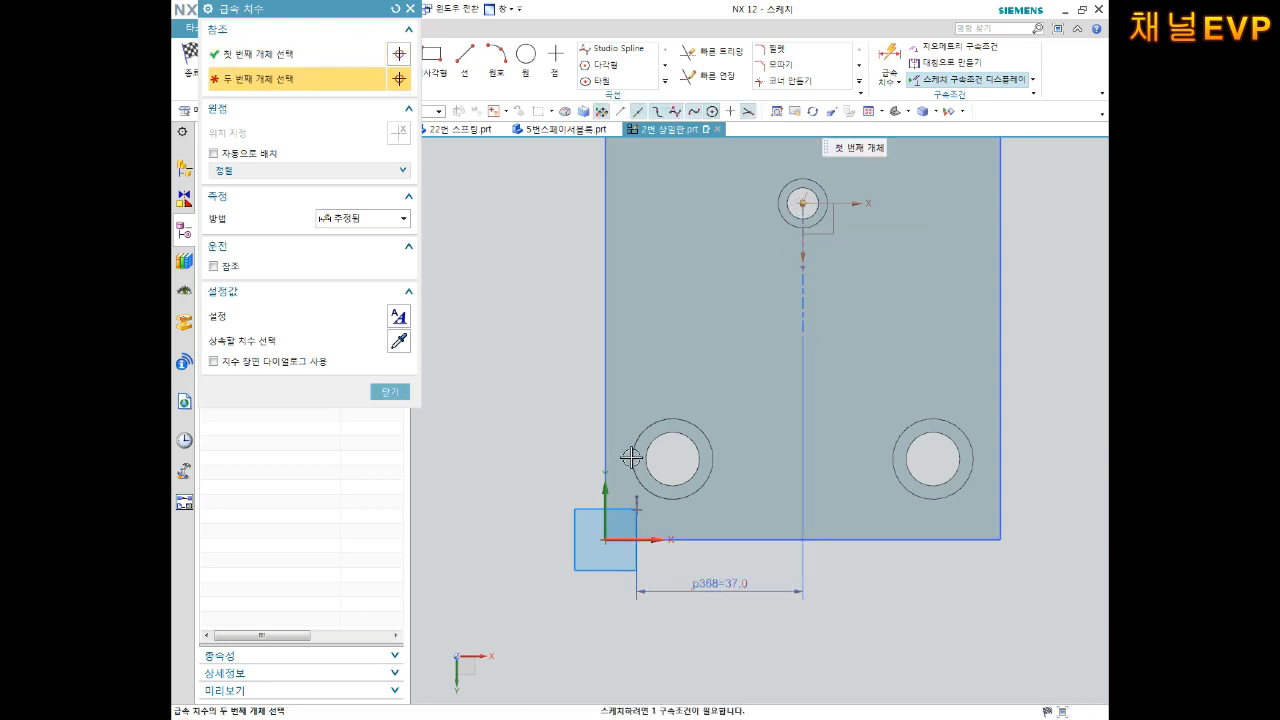
left_click(636, 510)
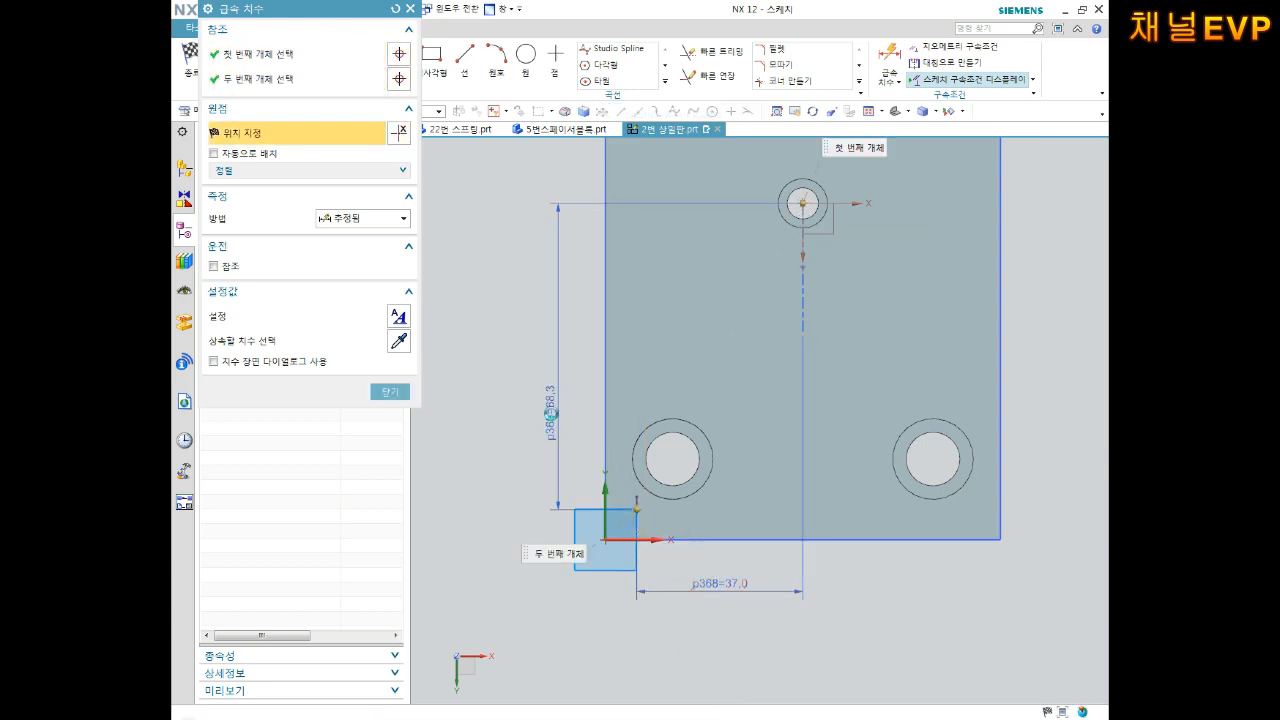
left_click(553, 537)
type("136/2")
key("Return")
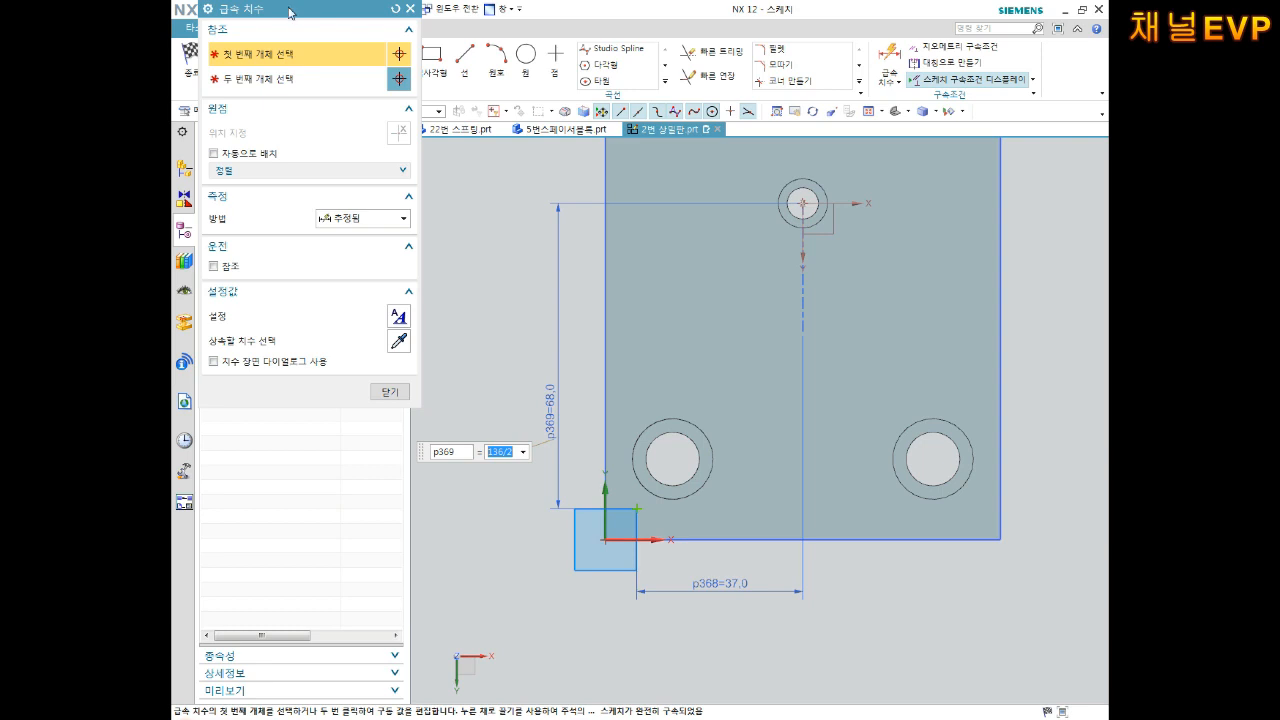
left_click(392, 392)
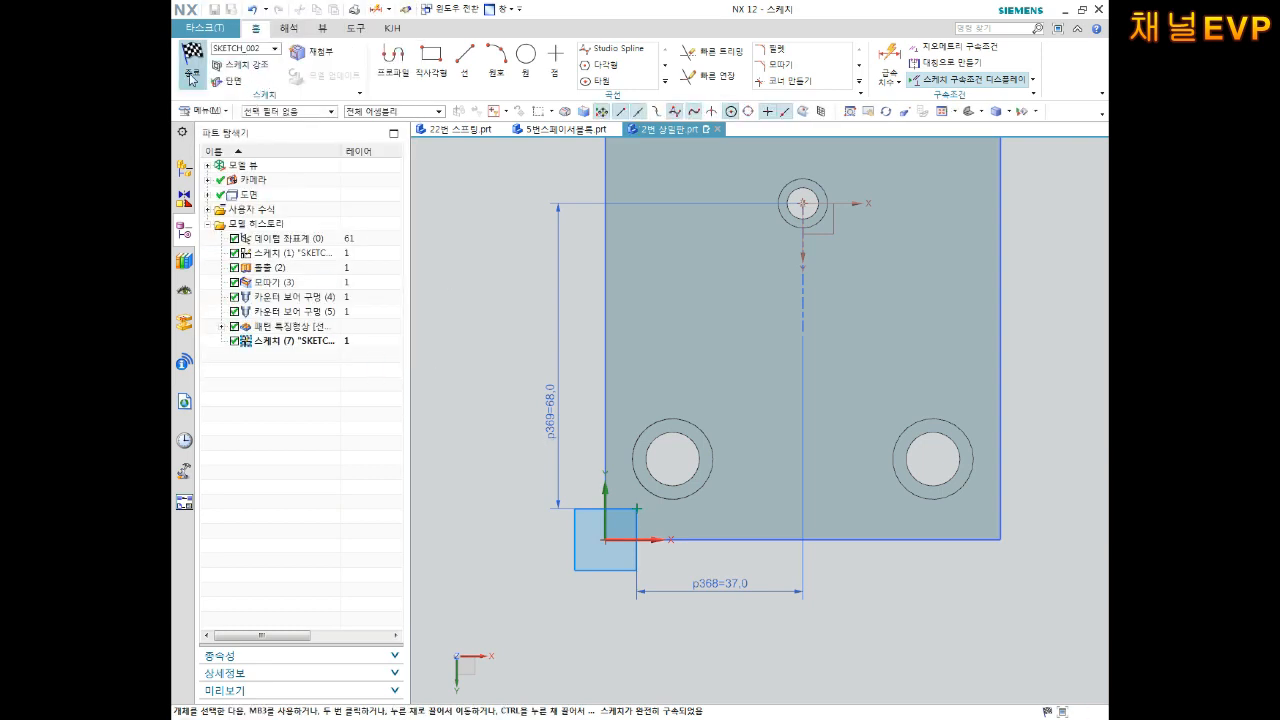
left_click(191, 60)
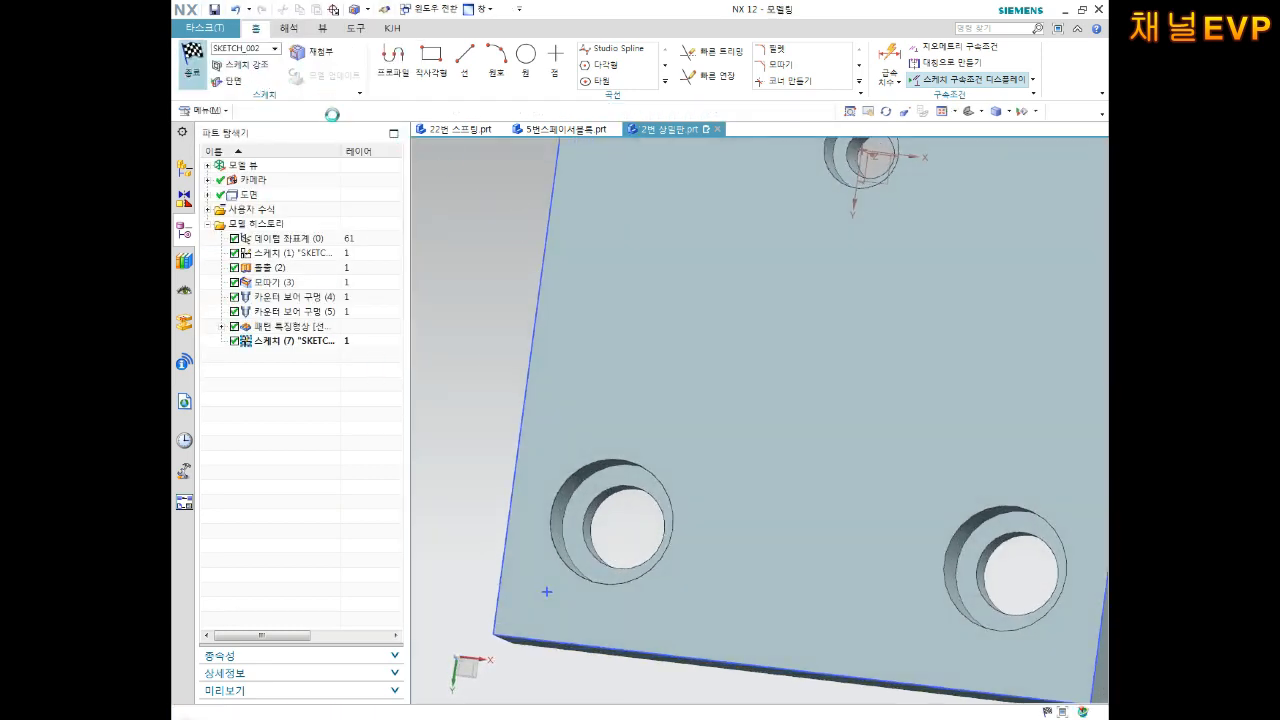
Step: Change the hole type to threaded and create an M6 x 1.0 hole through the body
left_click(276, 40)
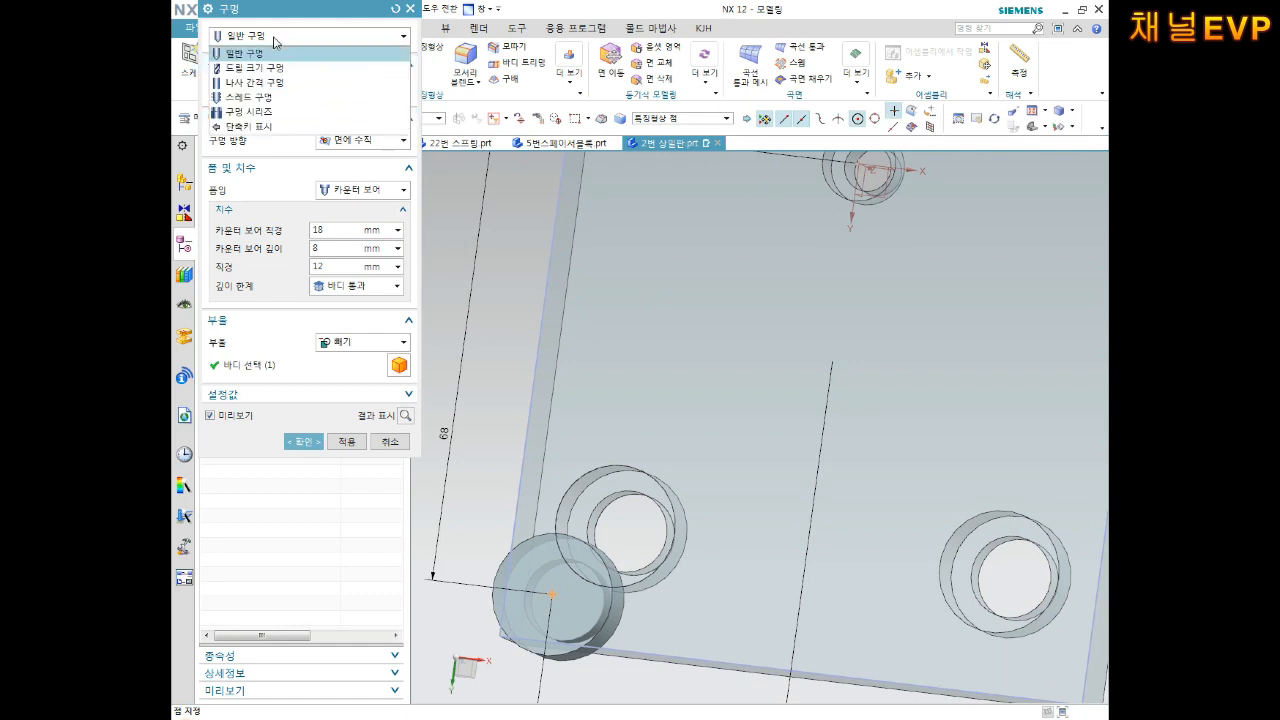
left_click(365, 97)
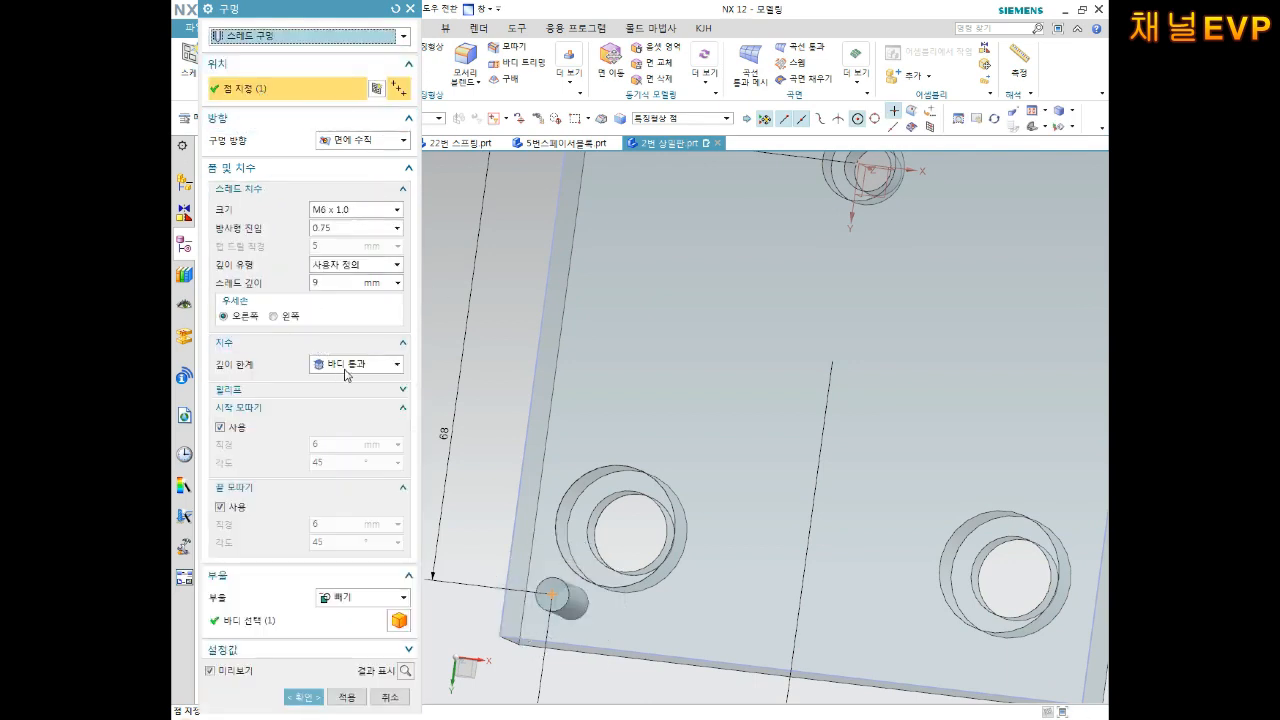
left_click(304, 697)
Step: Start a linear pattern of the threaded corner hole along the plate's short lower edge, with a count of 2 and a 74 mm pitch
middle_click_drag(662, 494, 651, 569)
scroll(634, 477, "down", 5)
mouse_move(710, 439)
middle_mouse_down()
mouse_move(634, 477)
mouse_move(686, 460)
mouse_move(681, 471)
mouse_move(688, 428)
middle_mouse_up()
scroll(671, 451, "up", 2)
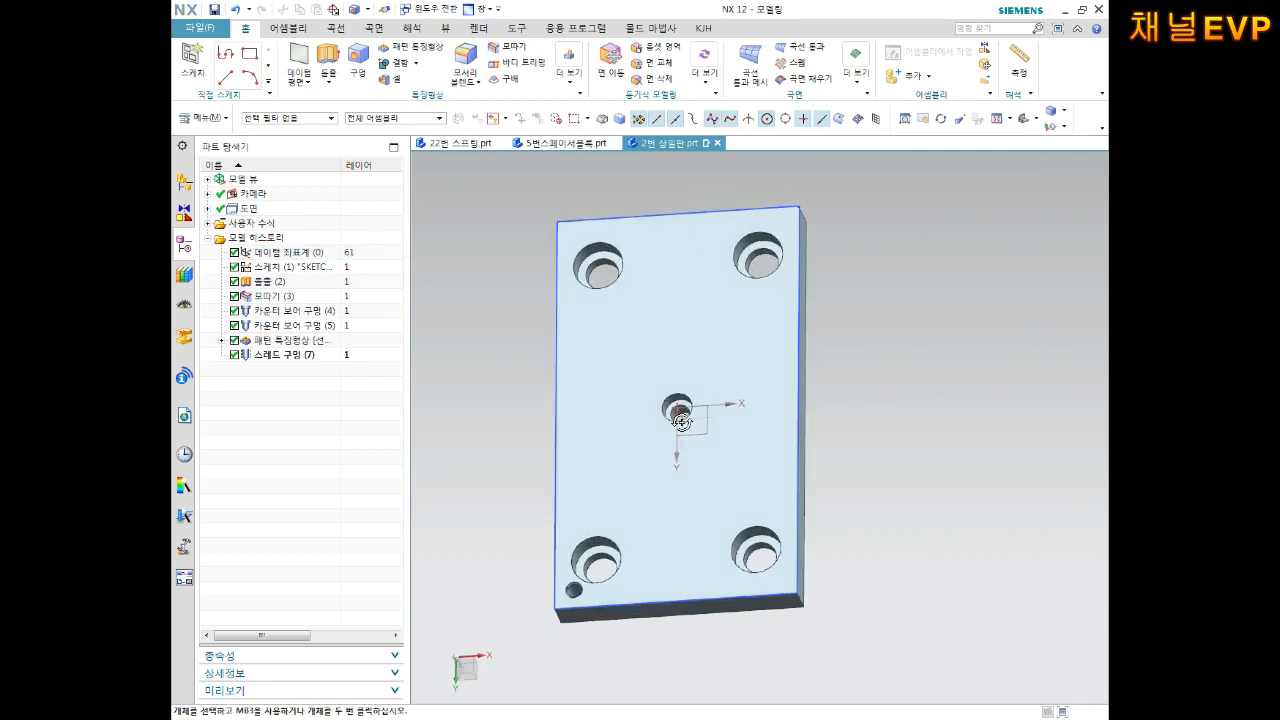
left_click(415, 51)
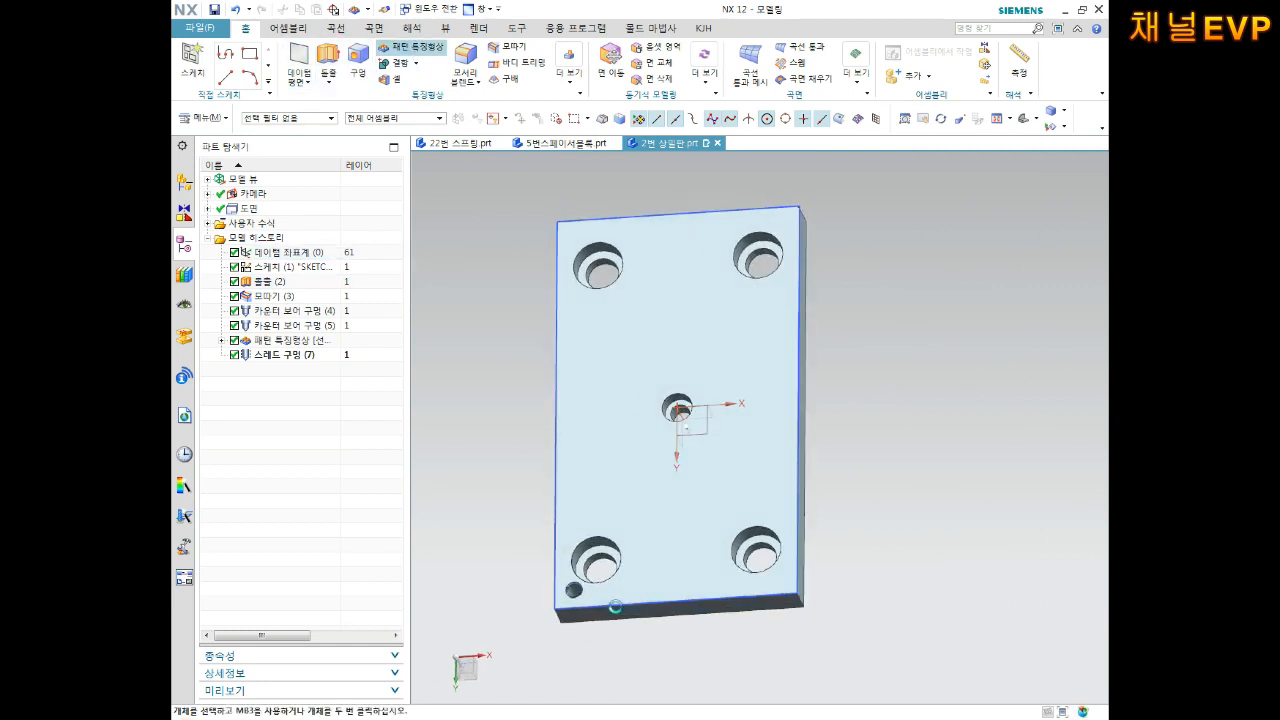
scroll(574, 588, "up", 3)
left_click(558, 594)
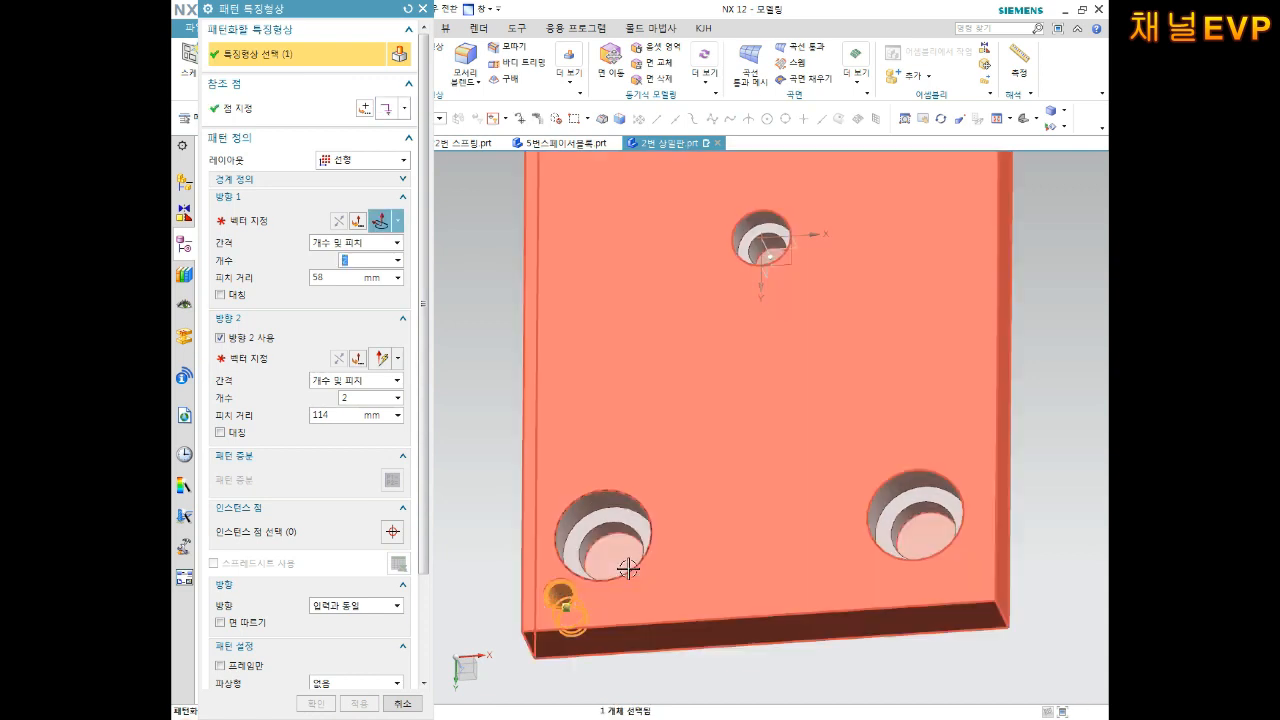
scroll(623, 569, "down", 4)
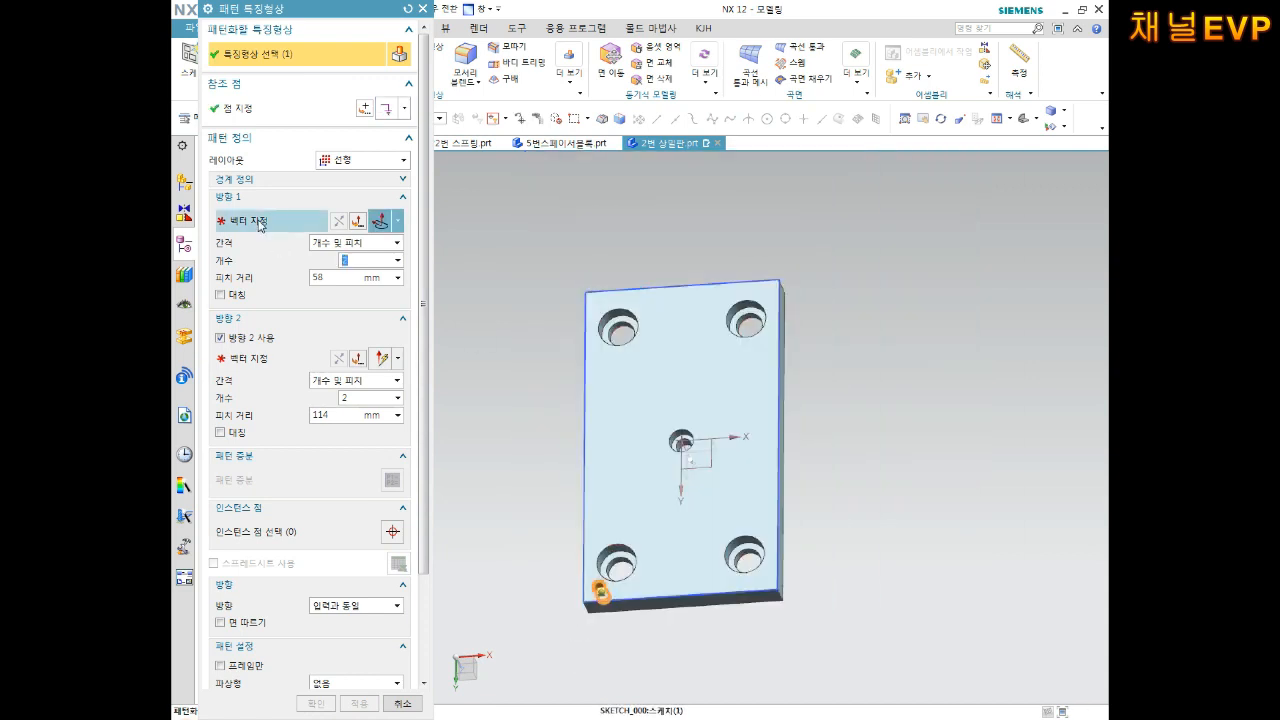
left_click(259, 219)
left_click(692, 595)
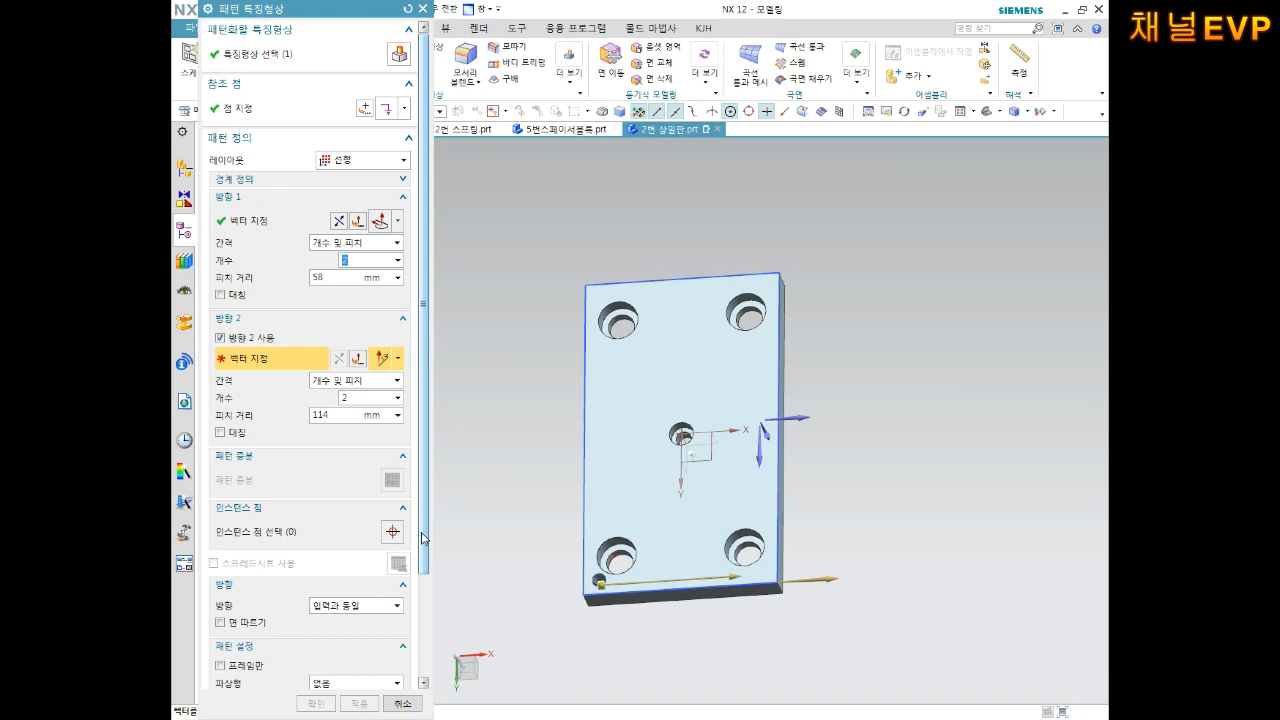
left_click(329, 277)
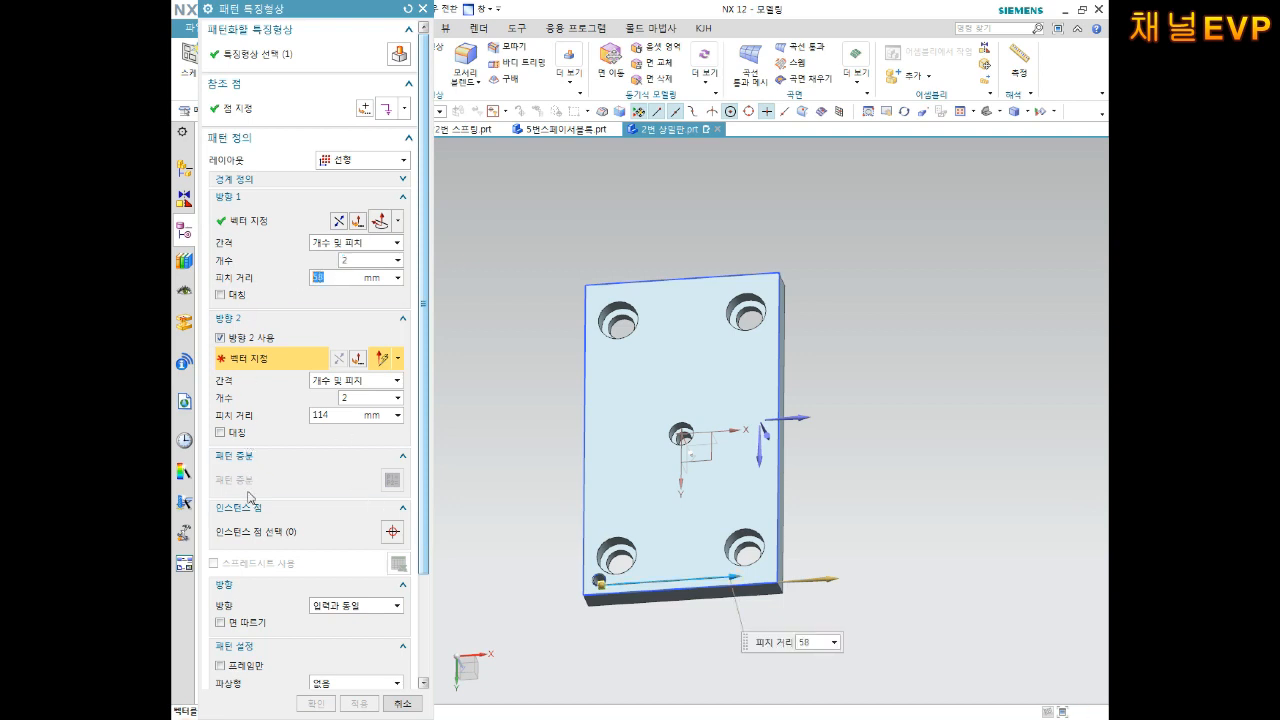
key("Return")
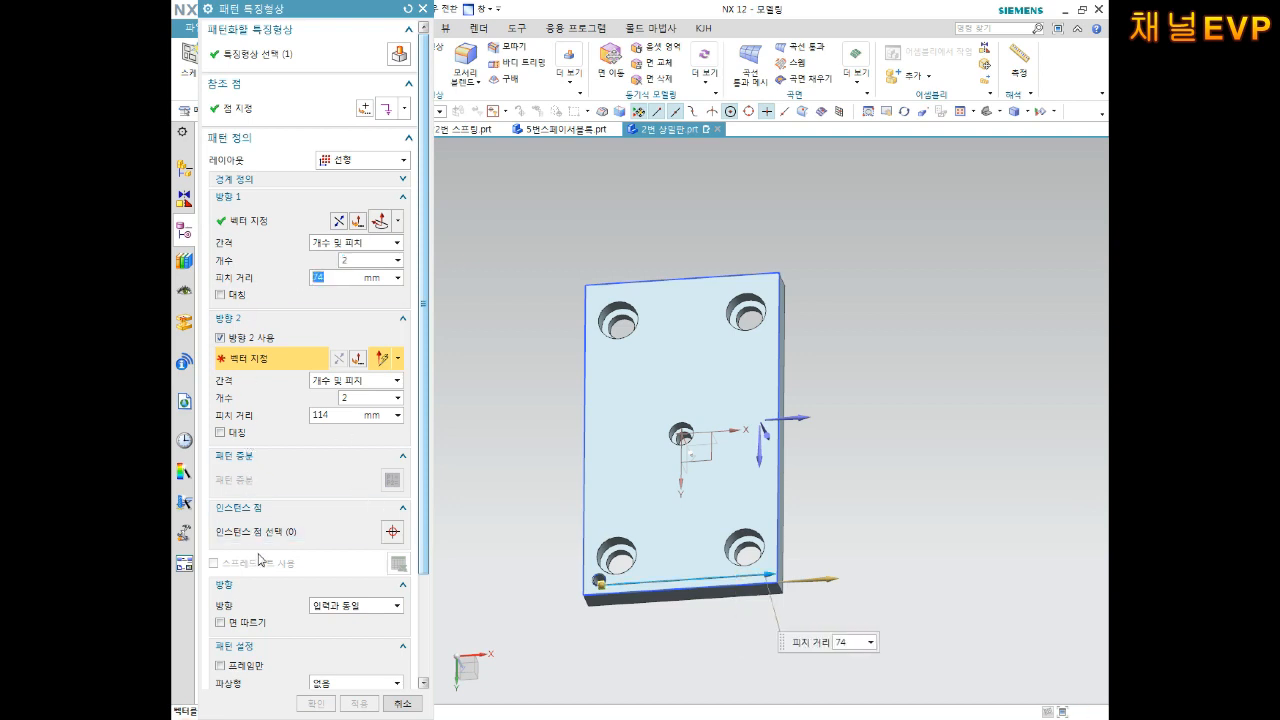
Step: Set the pattern's second direction upward along the long left edge with a count of 2 and a 136 mm pitch, and create the pattern
scroll(636, 586, "up", 3)
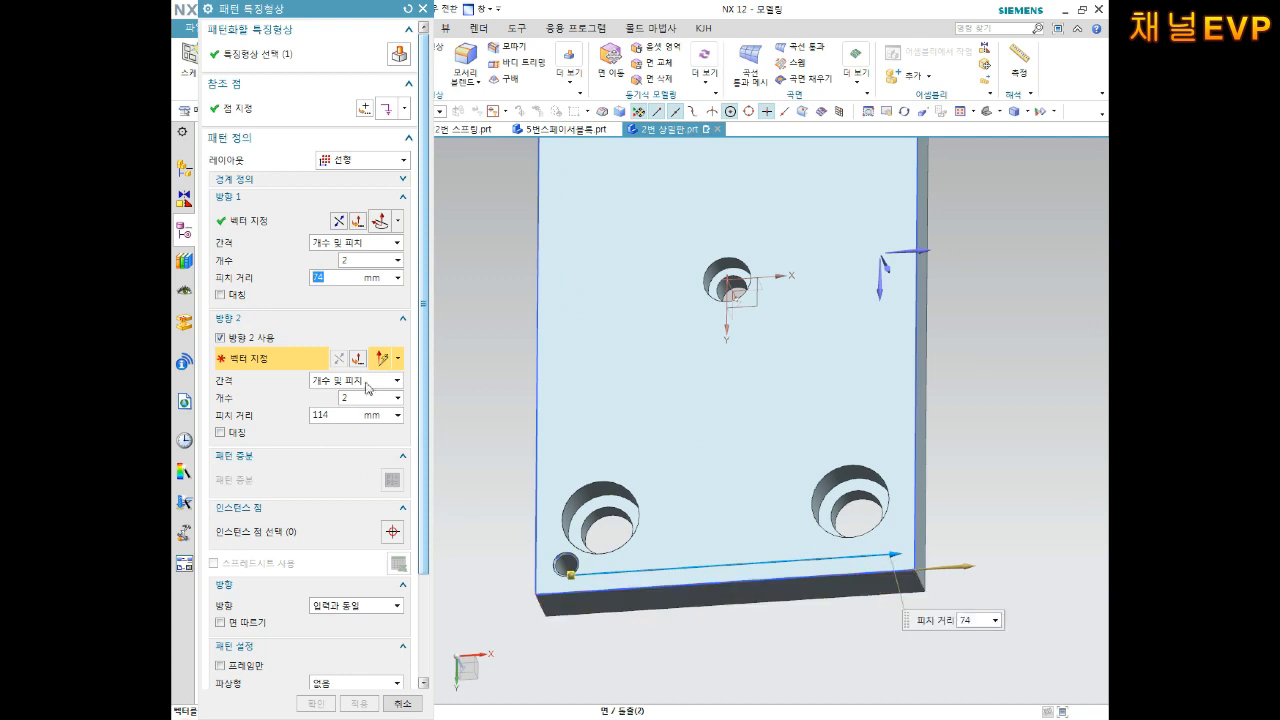
left_click(535, 427)
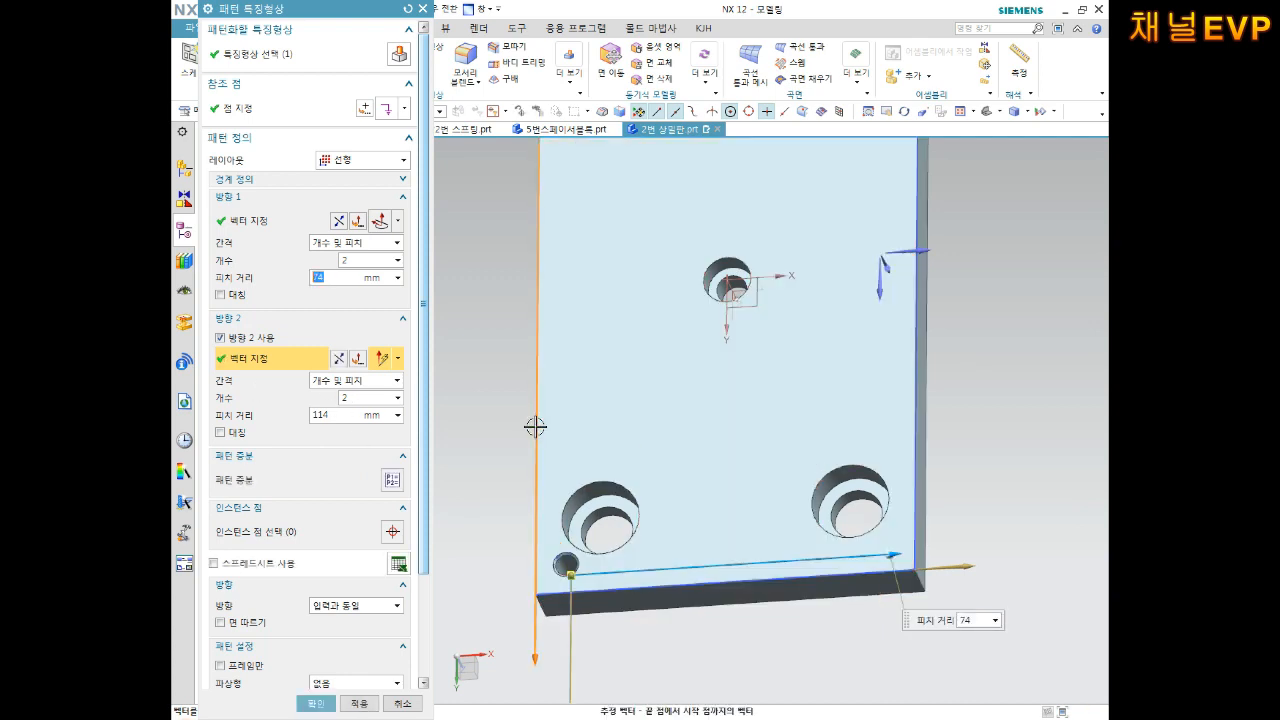
left_click(348, 414)
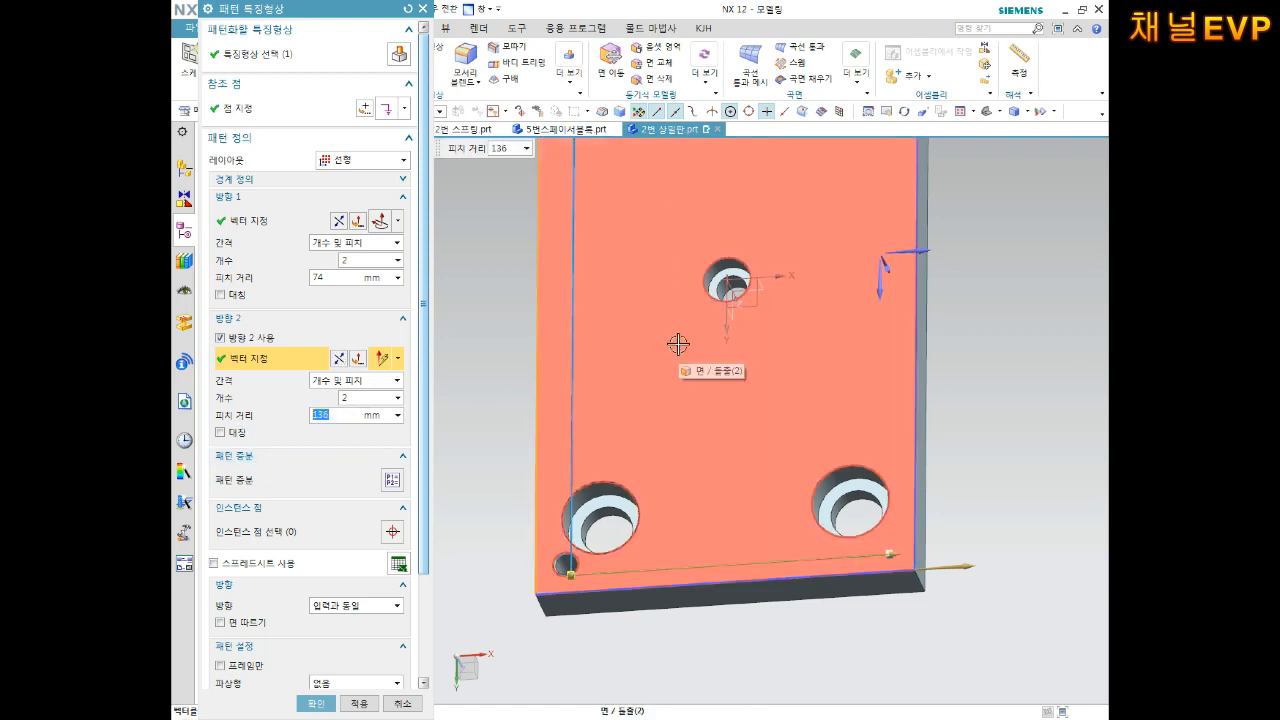
scroll(765, 391, "down", 2)
middle_click_drag(751, 301, 747, 379, "shift")
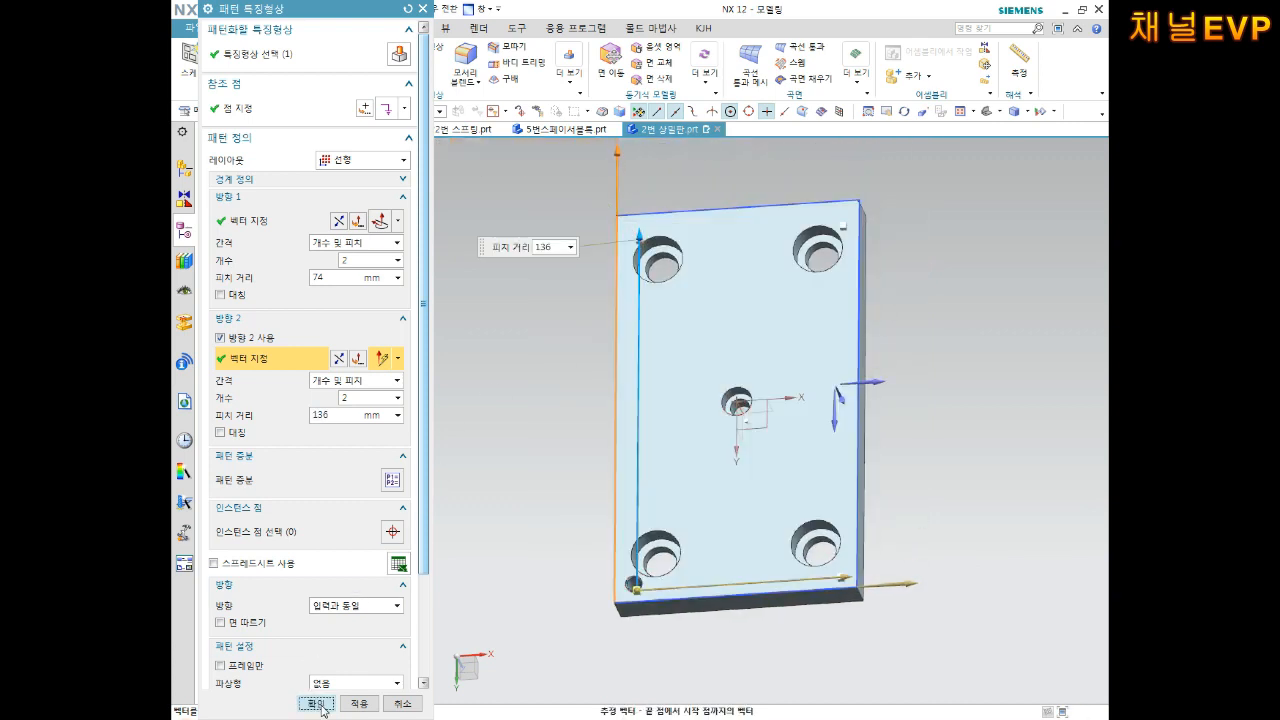
left_click(316, 703)
Step: Create a sketch on the plate's large face in the bottom view and place a point between the centre hole and the lower-left counterbore
middle_click_drag(760, 380, 776, 410)
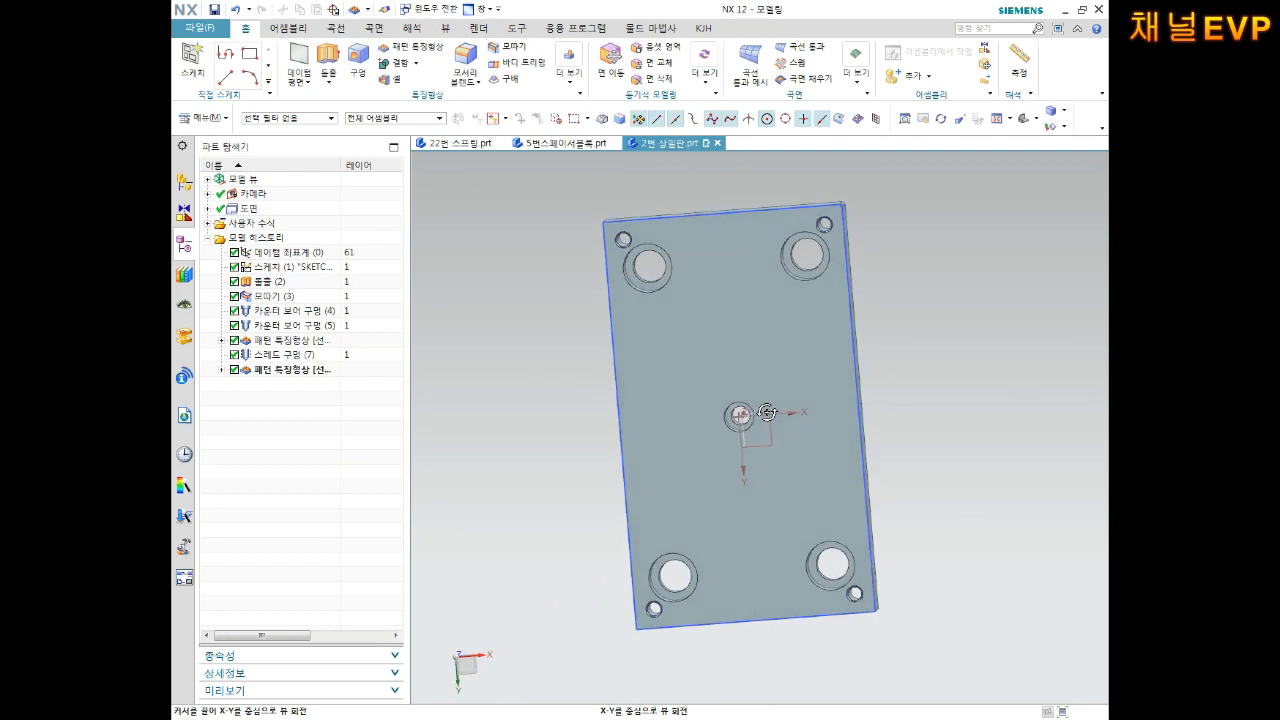
scroll(808, 263, "up", 5)
scroll(829, 289, "down", 6)
mouse_move(840, 300)
middle_mouse_down()
mouse_move(826, 358)
mouse_move(847, 324)
middle_mouse_up()
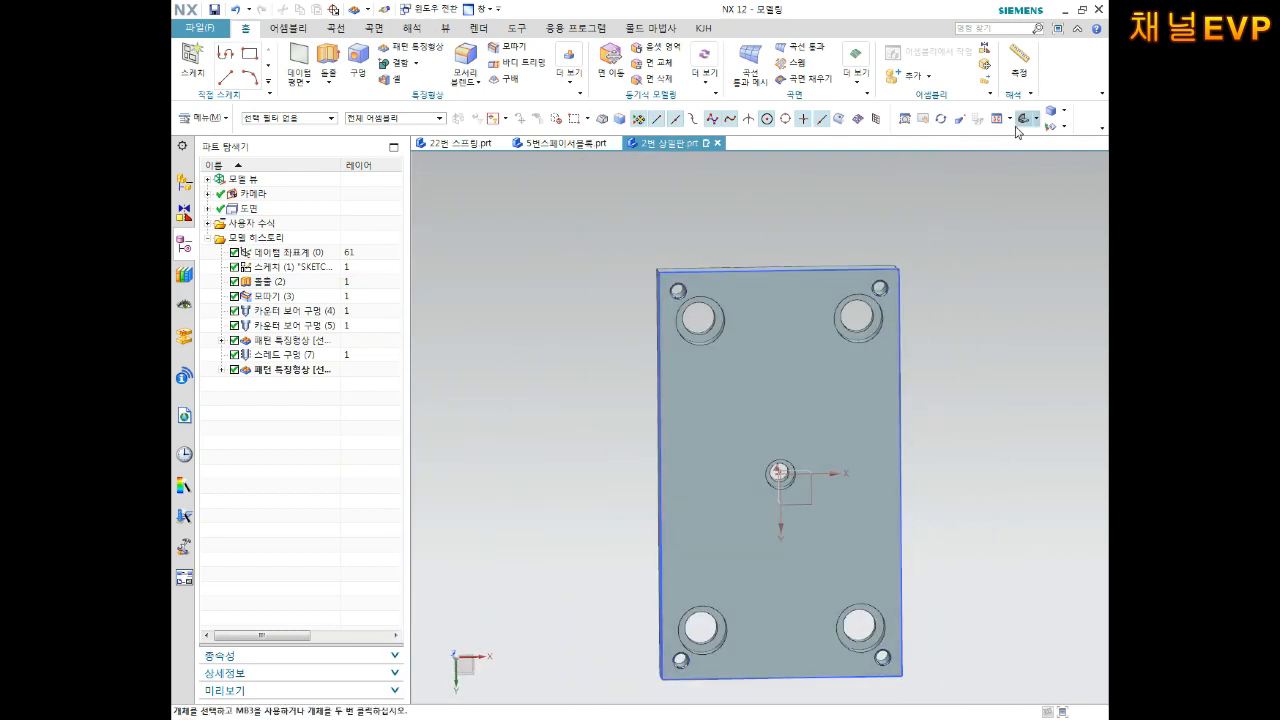
left_click(1035, 121)
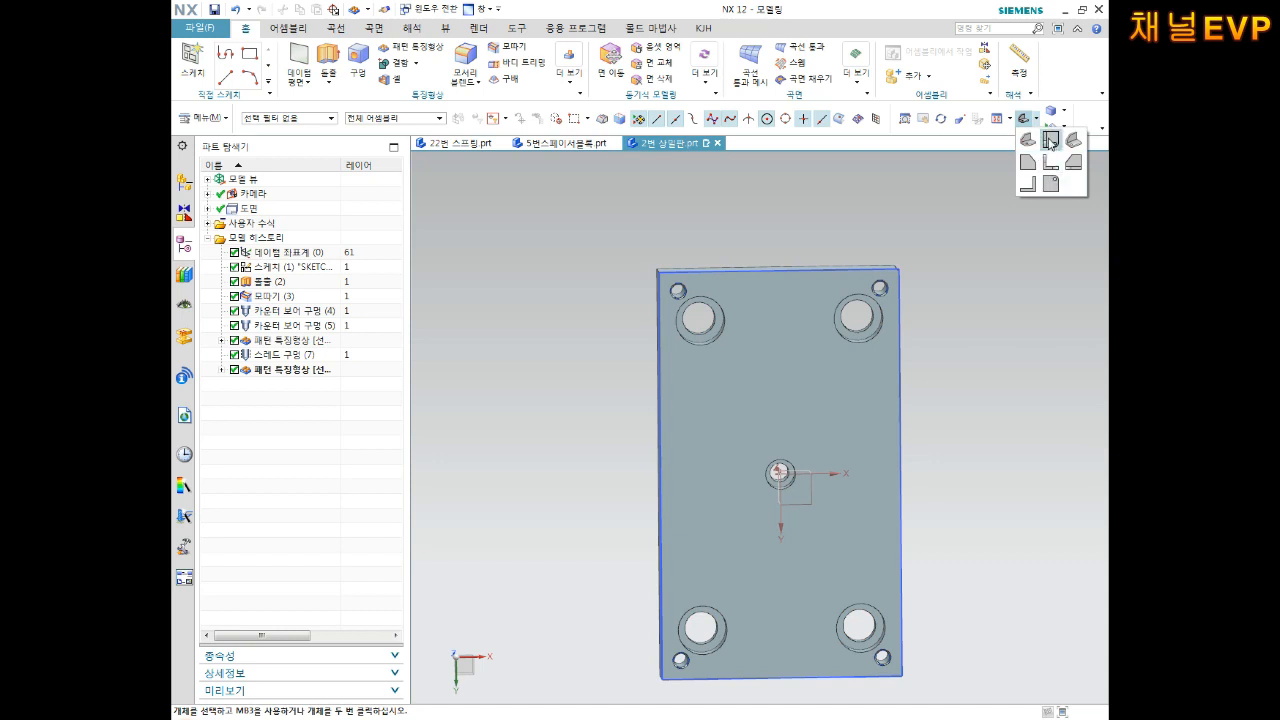
left_click(1052, 184)
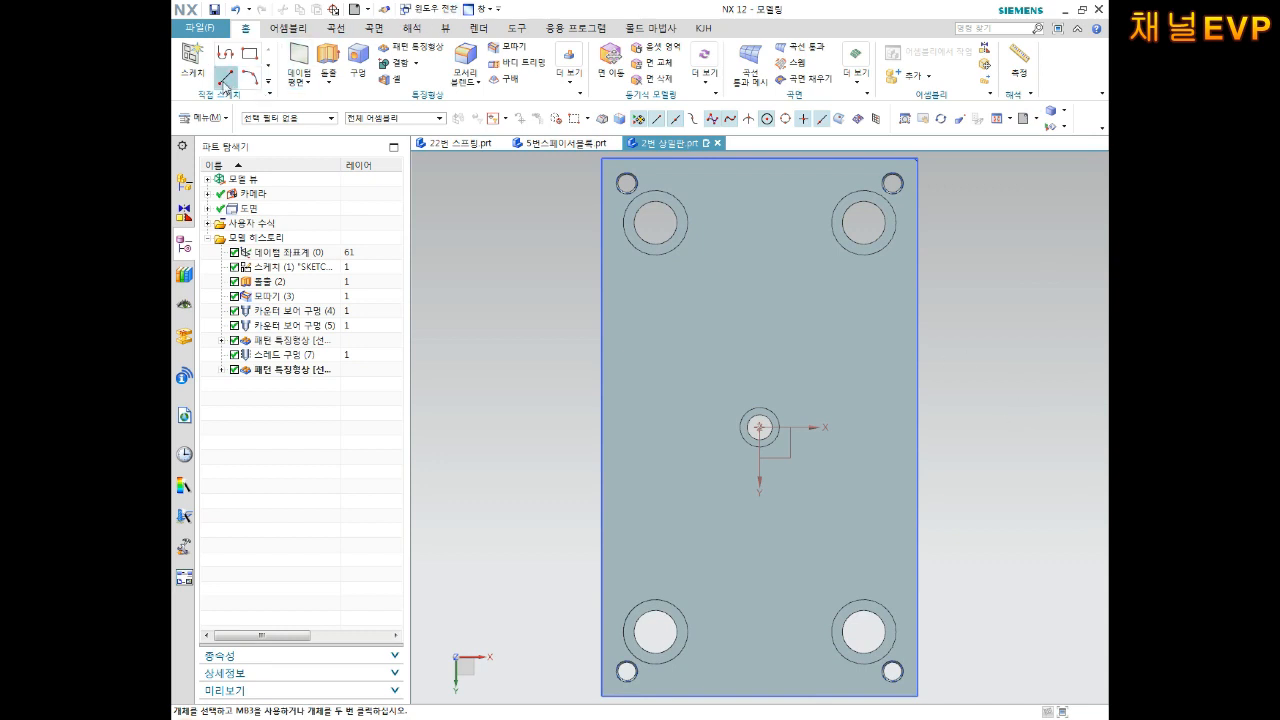
left_click(192, 62)
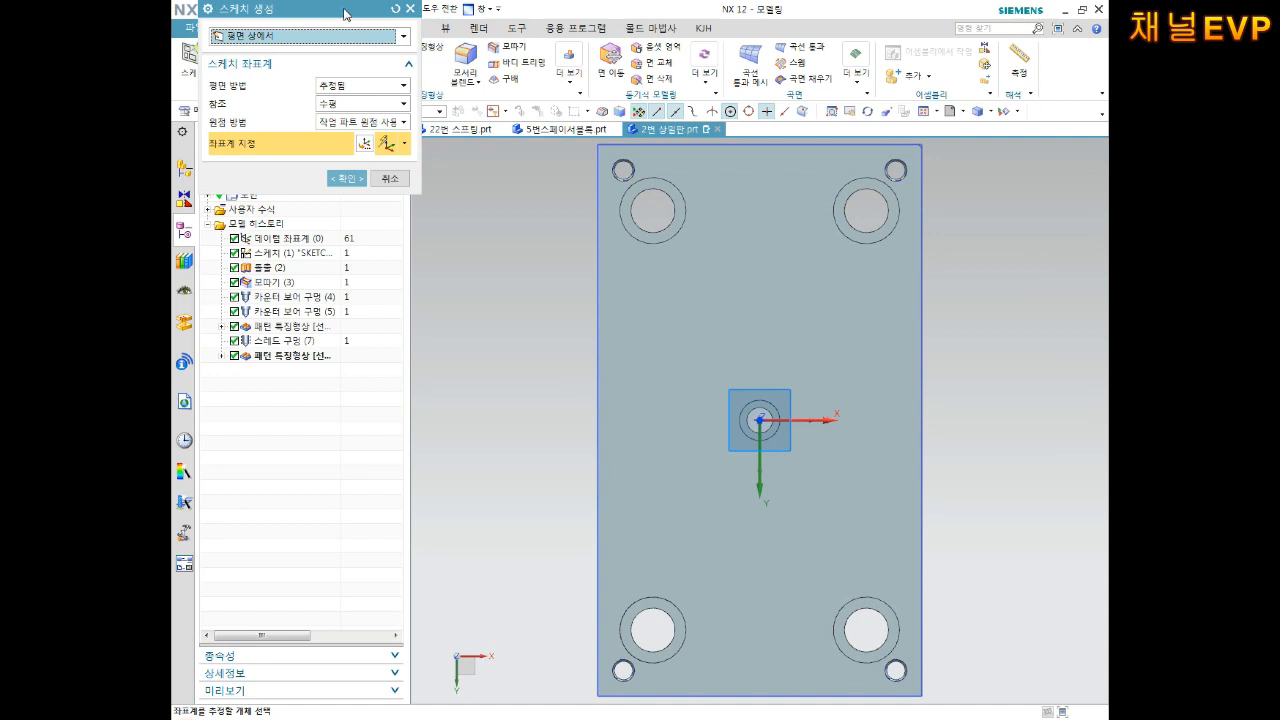
left_click_drag(346, 11, 334, 177)
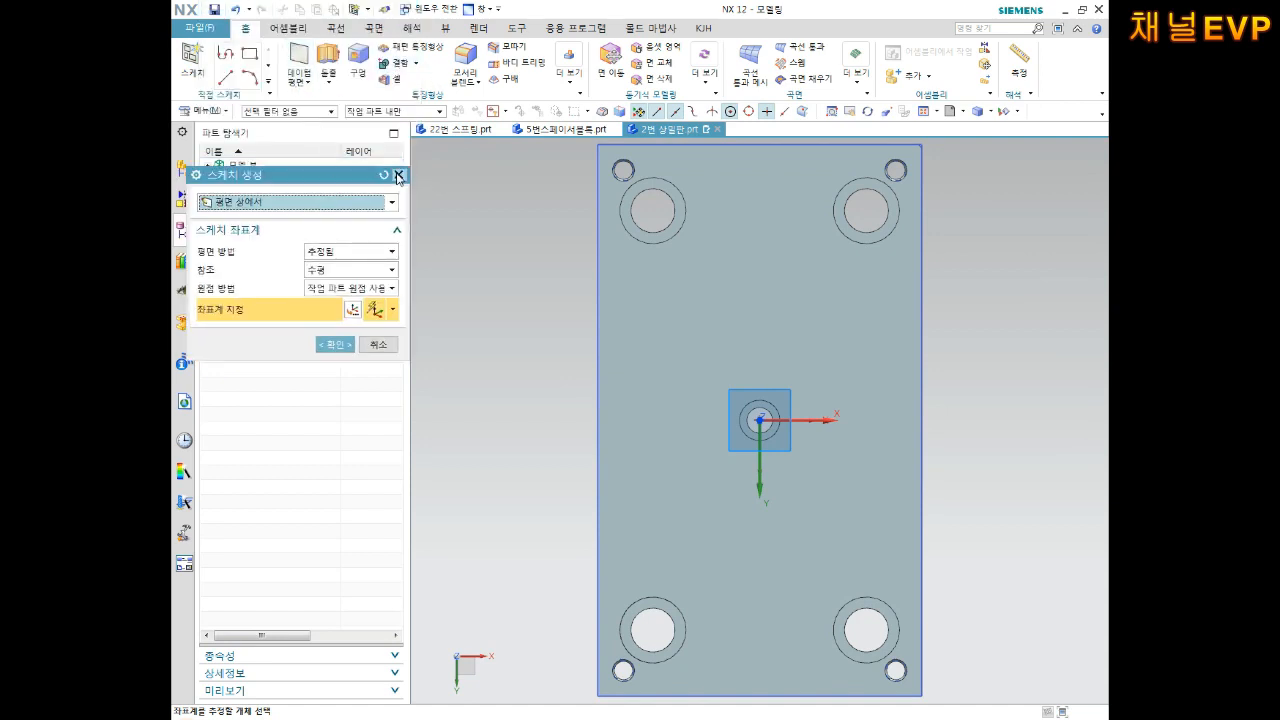
left_click(680, 357)
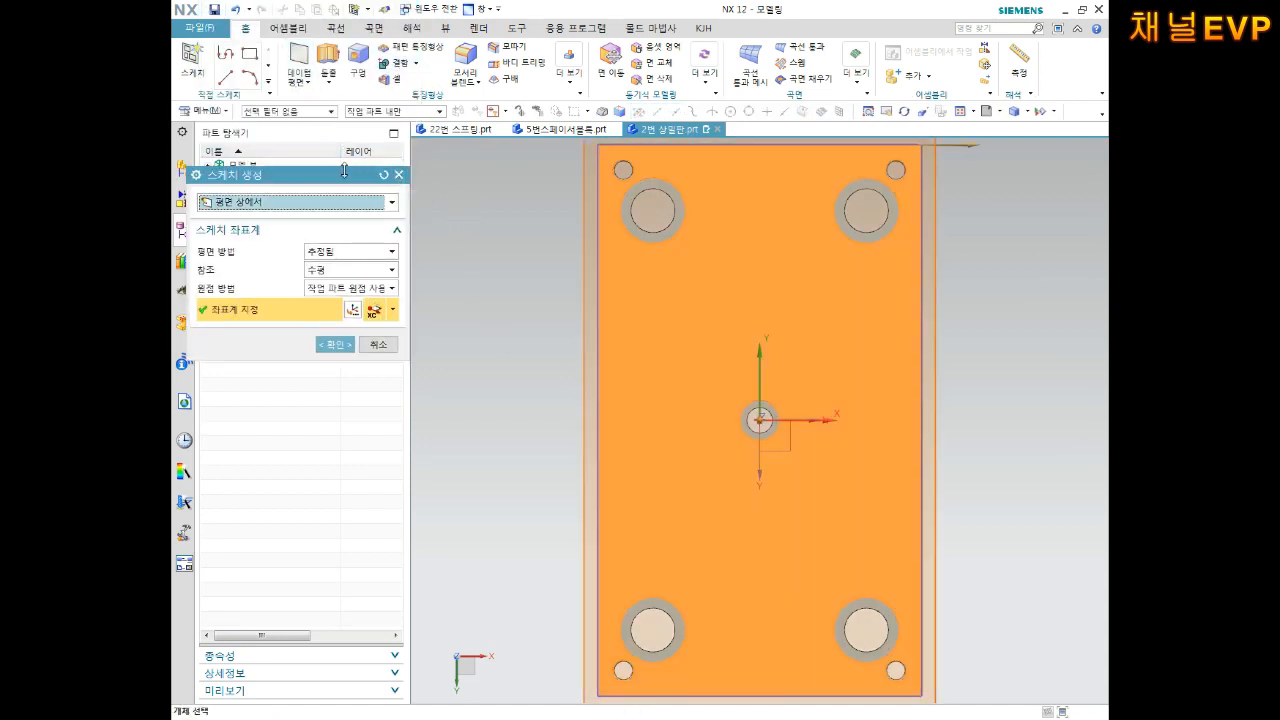
left_click(335, 344)
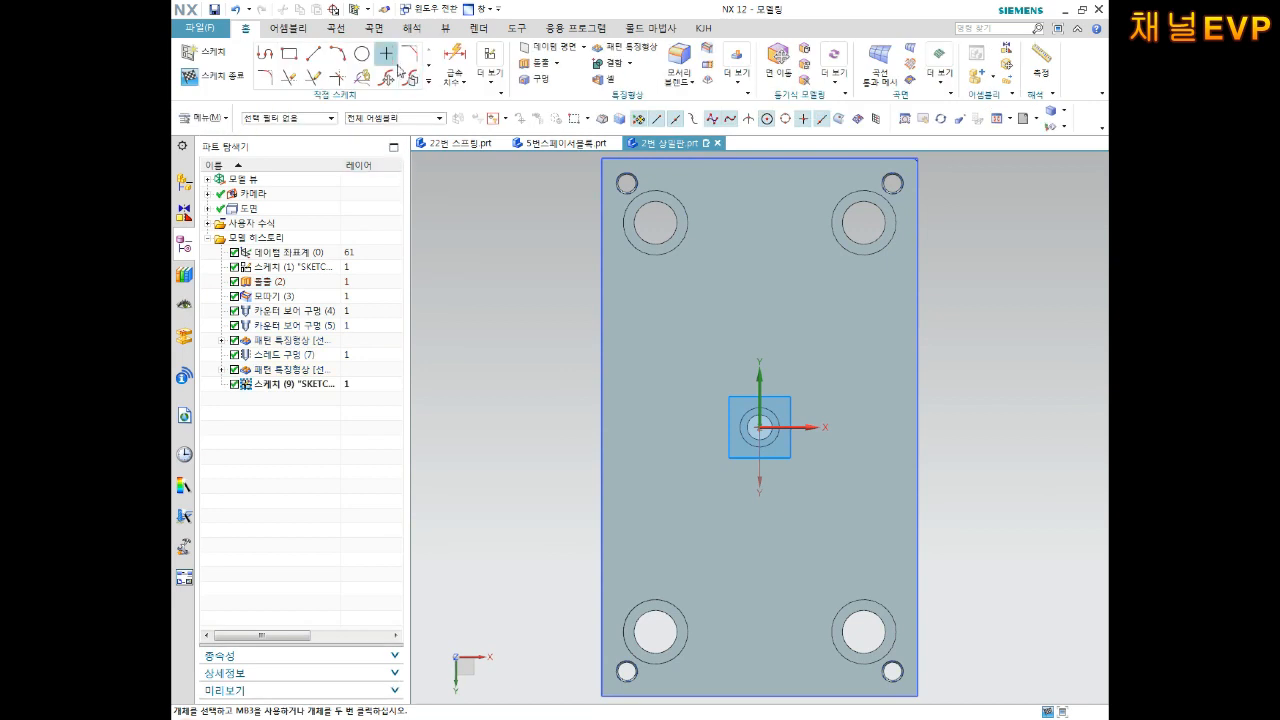
left_click(388, 56)
left_click(662, 529)
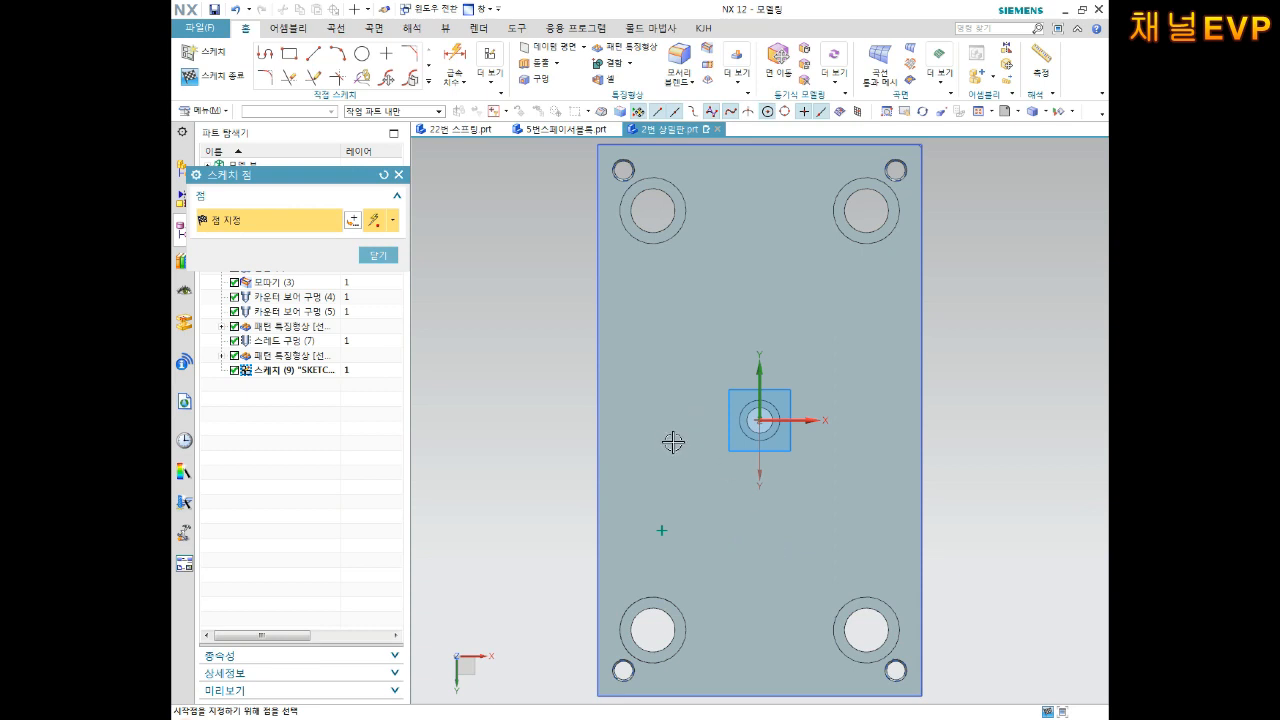
Step: Dimension the sketch point horizontally at 20 mm from the far edge of the centre hole's counterbore
key("d")
left_click(662, 529)
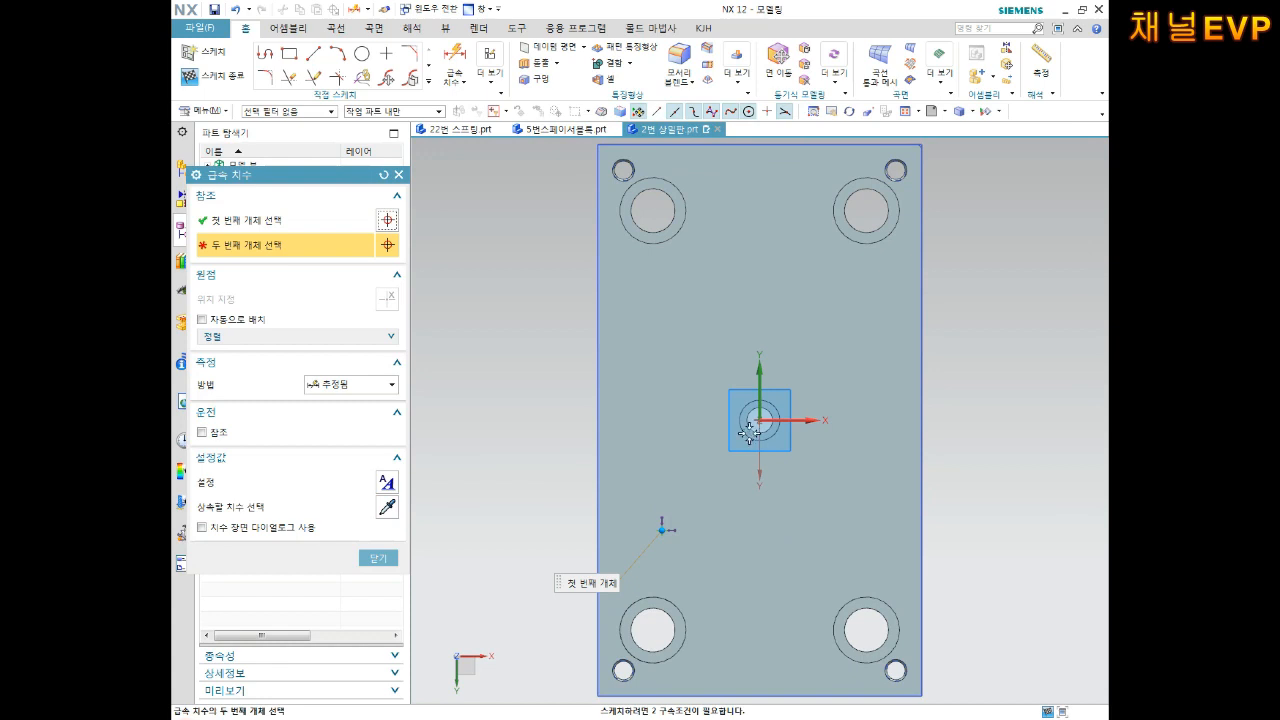
left_click(755, 390)
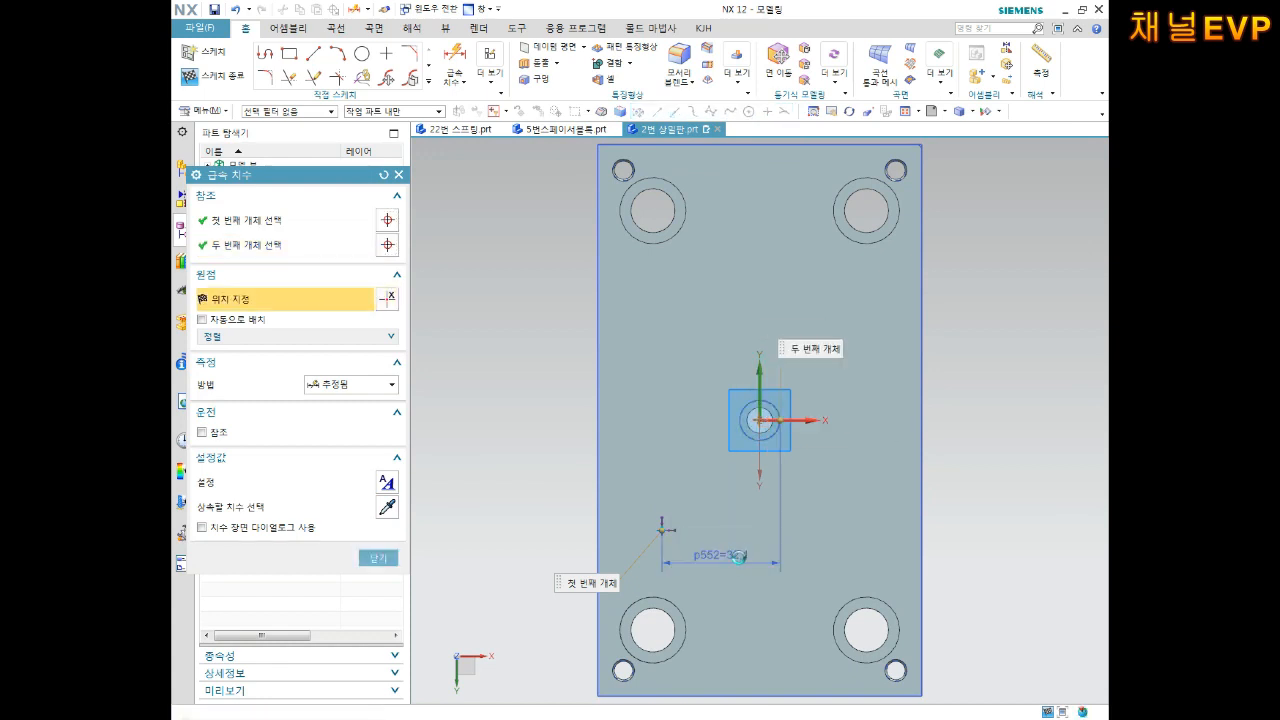
left_click(736, 576)
type("20")
key("Return")
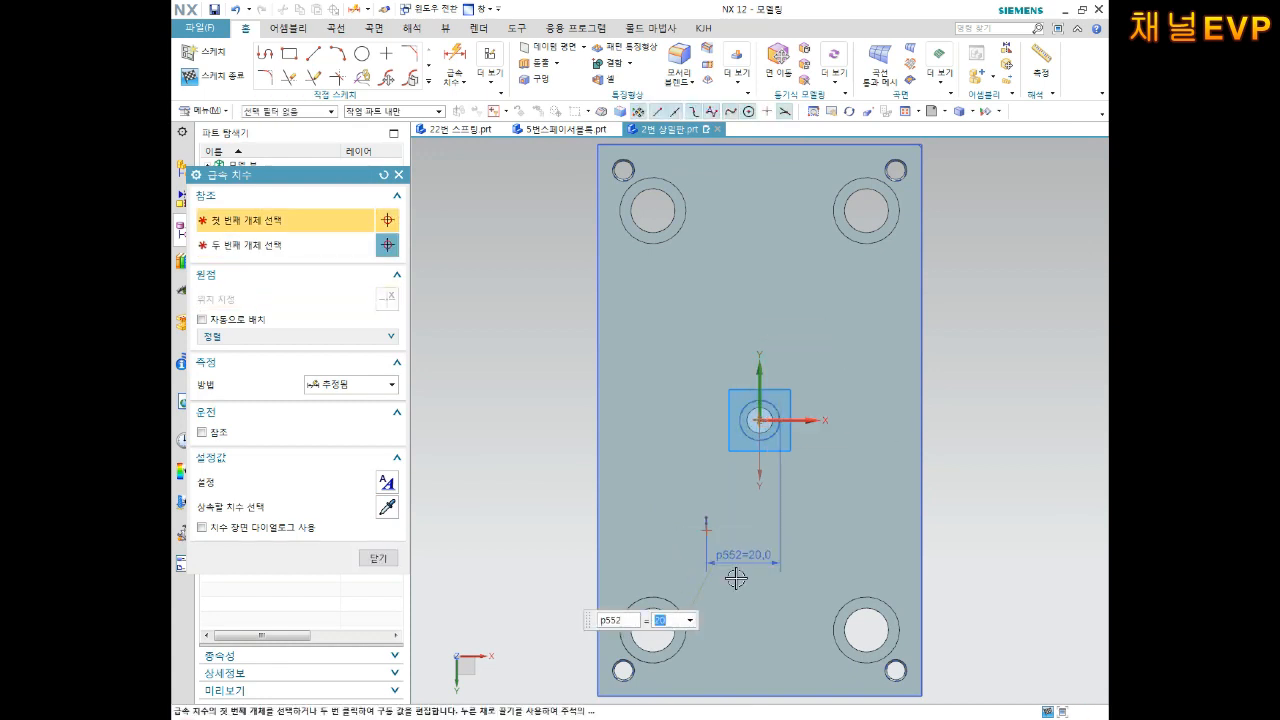
Step: Dimension the sketch point vertically at 17 mm below the centre hole's centre and finish the sketch
left_click(705, 527)
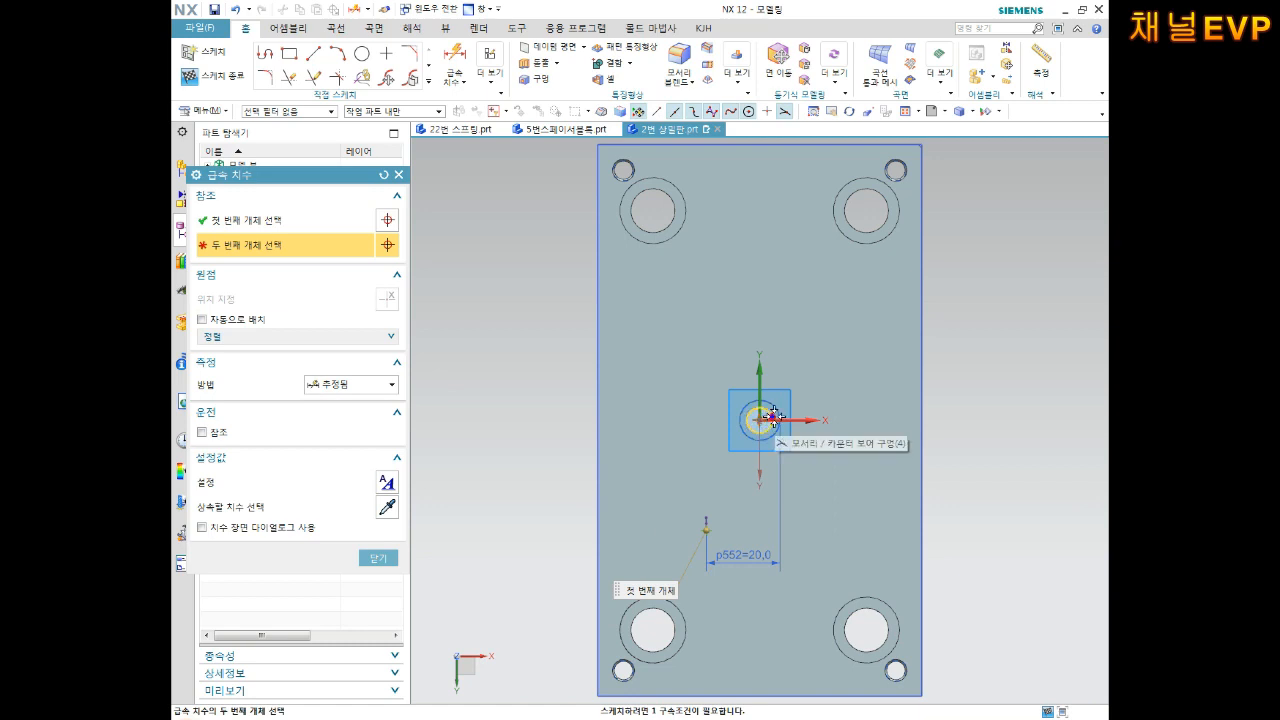
left_click(757, 418)
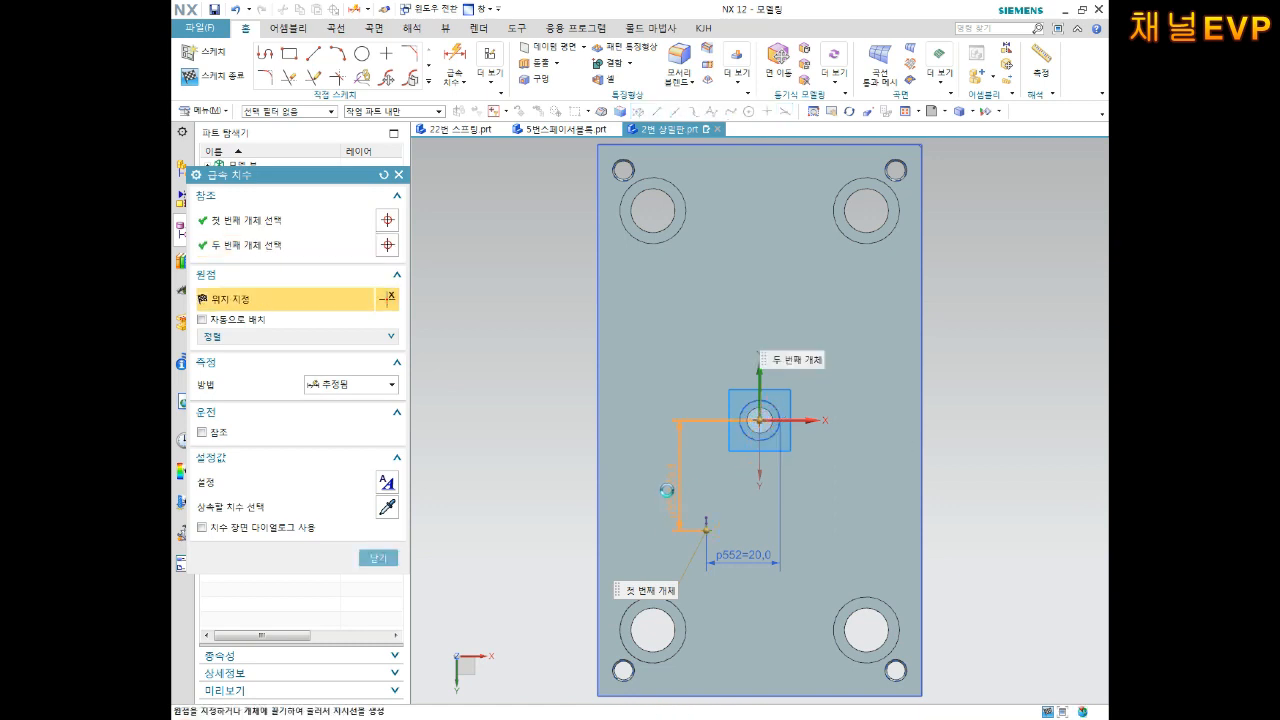
left_click(708, 470)
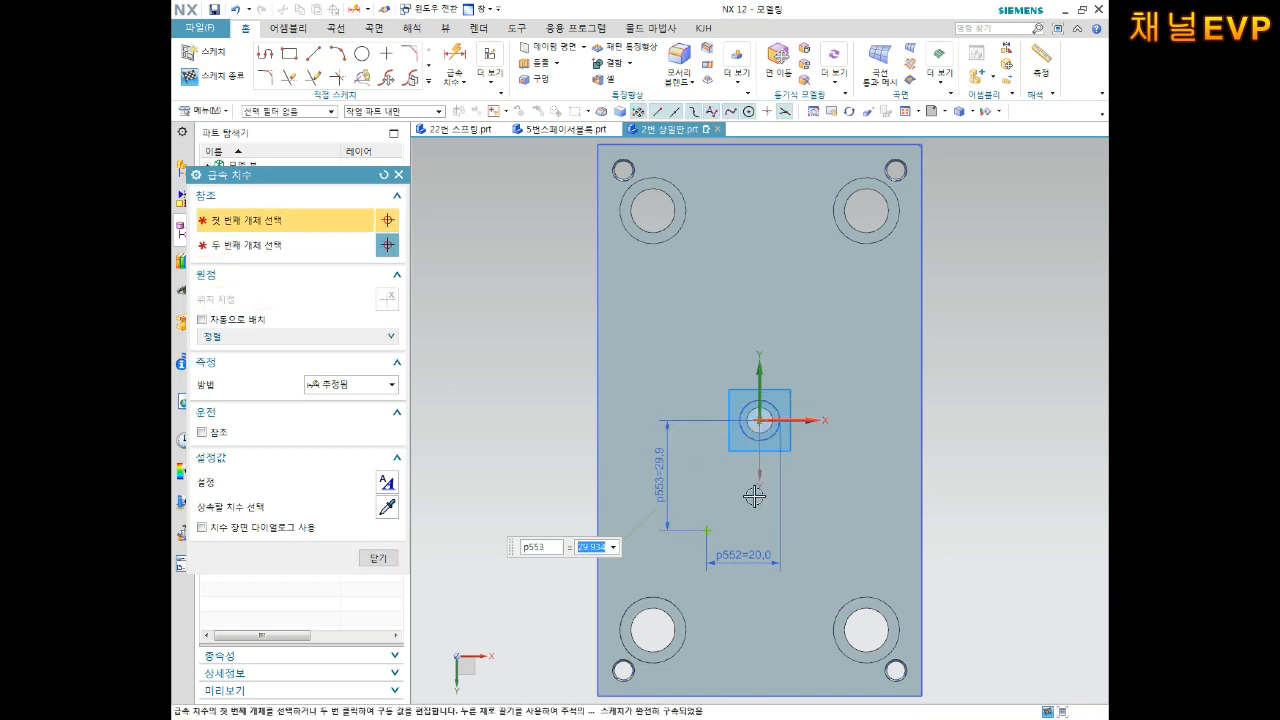
type("17")
key("Return")
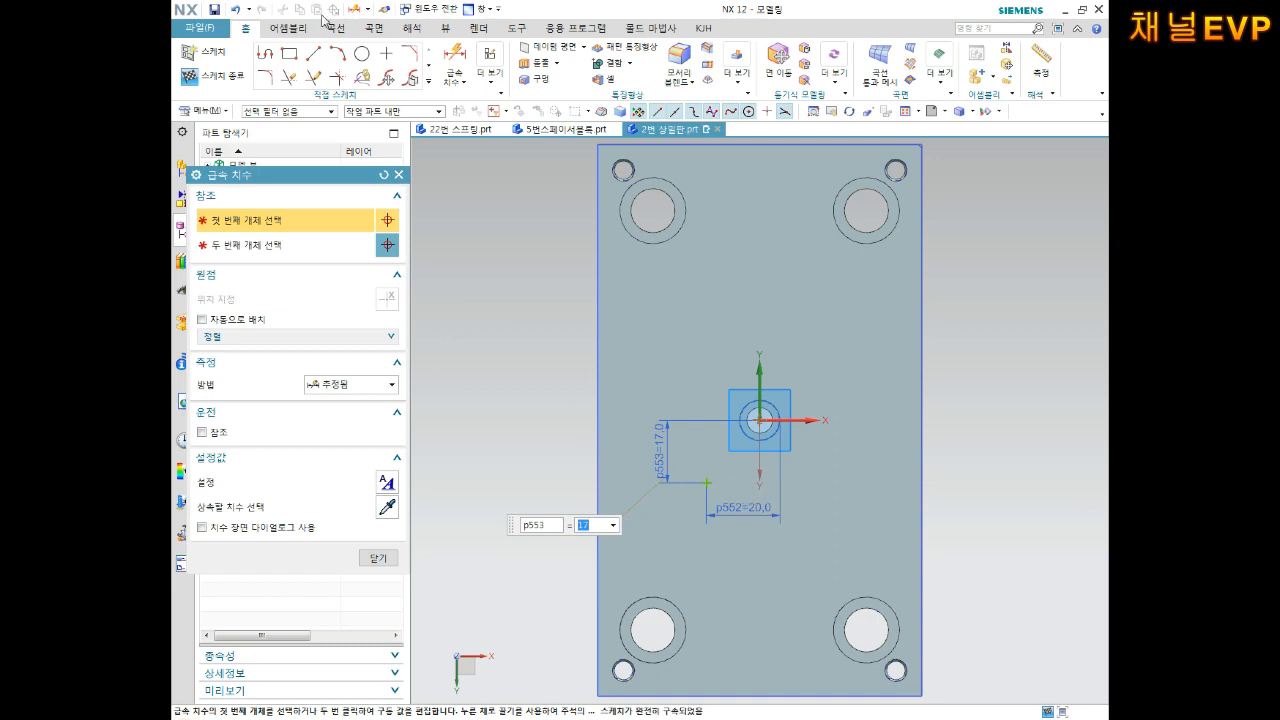
key("Escape")
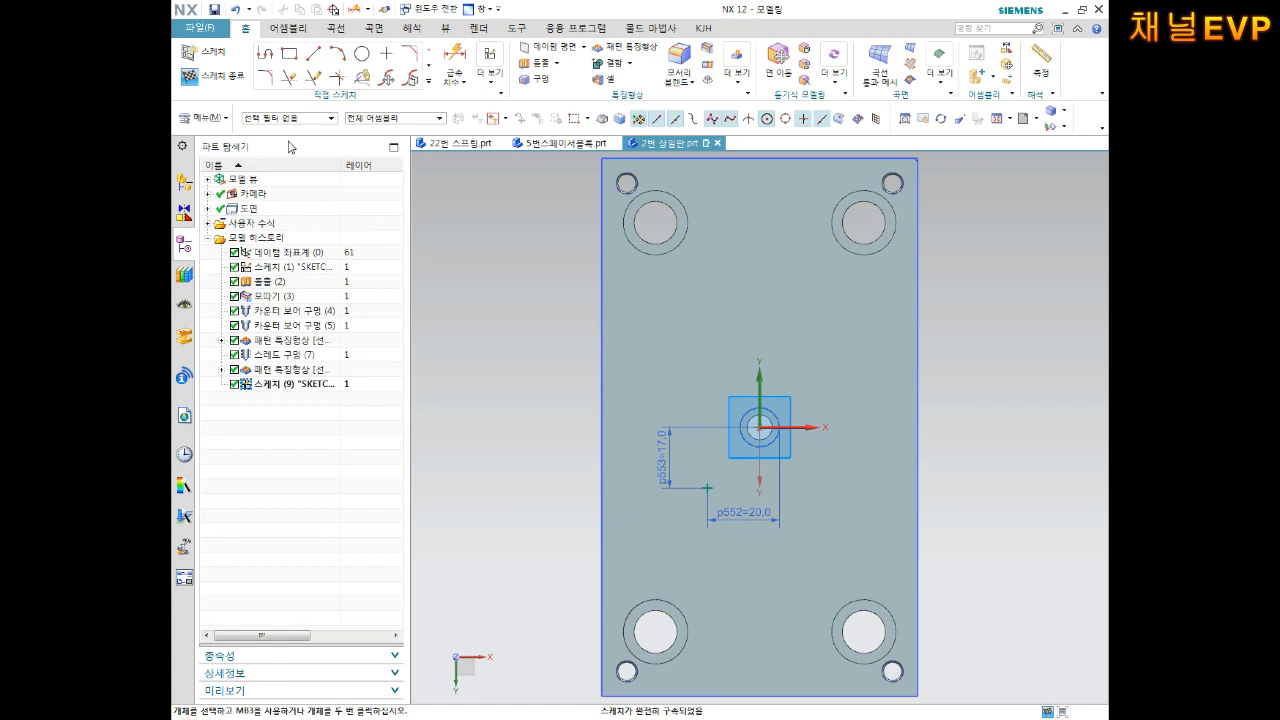
left_click(205, 75)
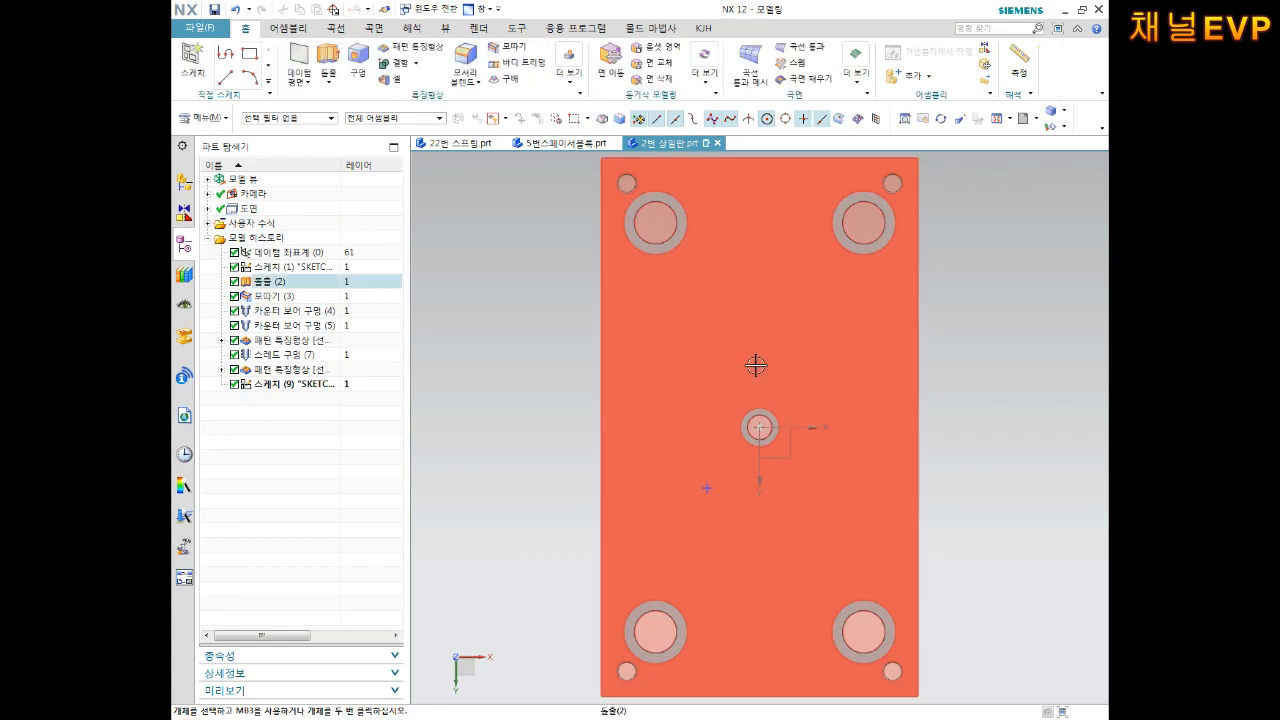
Step: Start a hole on the plate's large face and place its position point just right of the existing sketch point
middle_click_drag(720, 363, 726, 351)
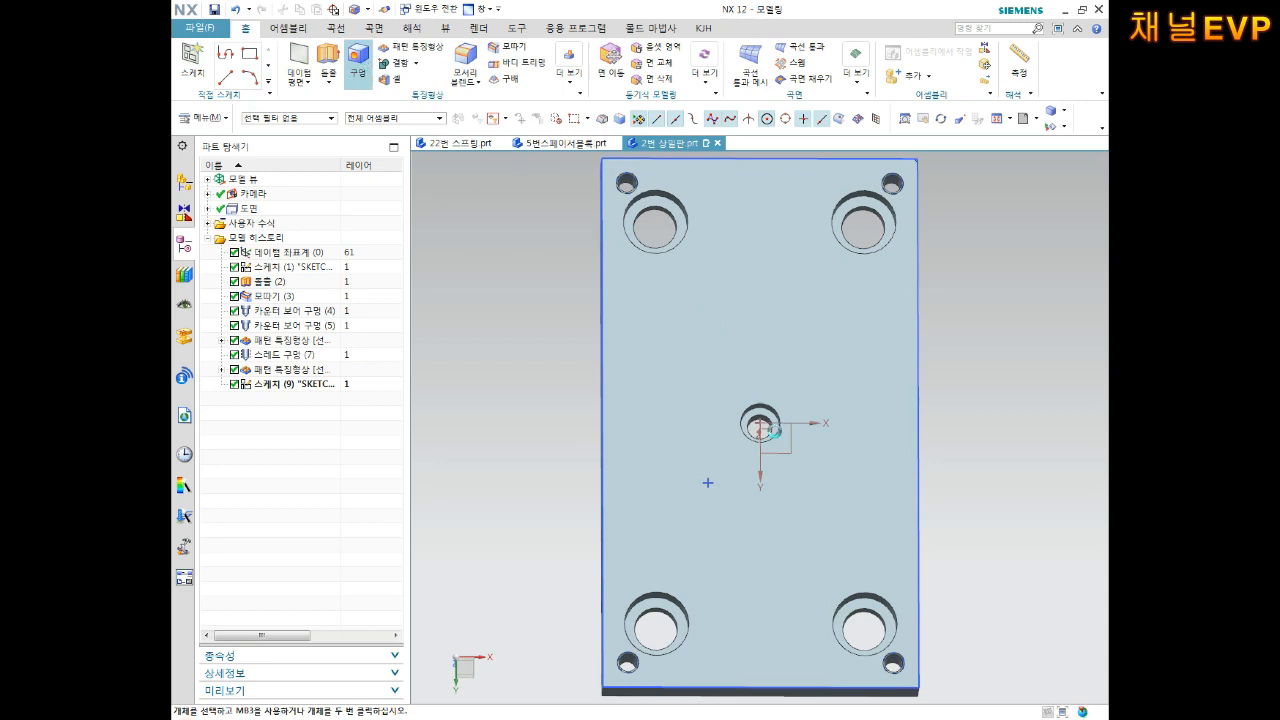
left_click(357, 62)
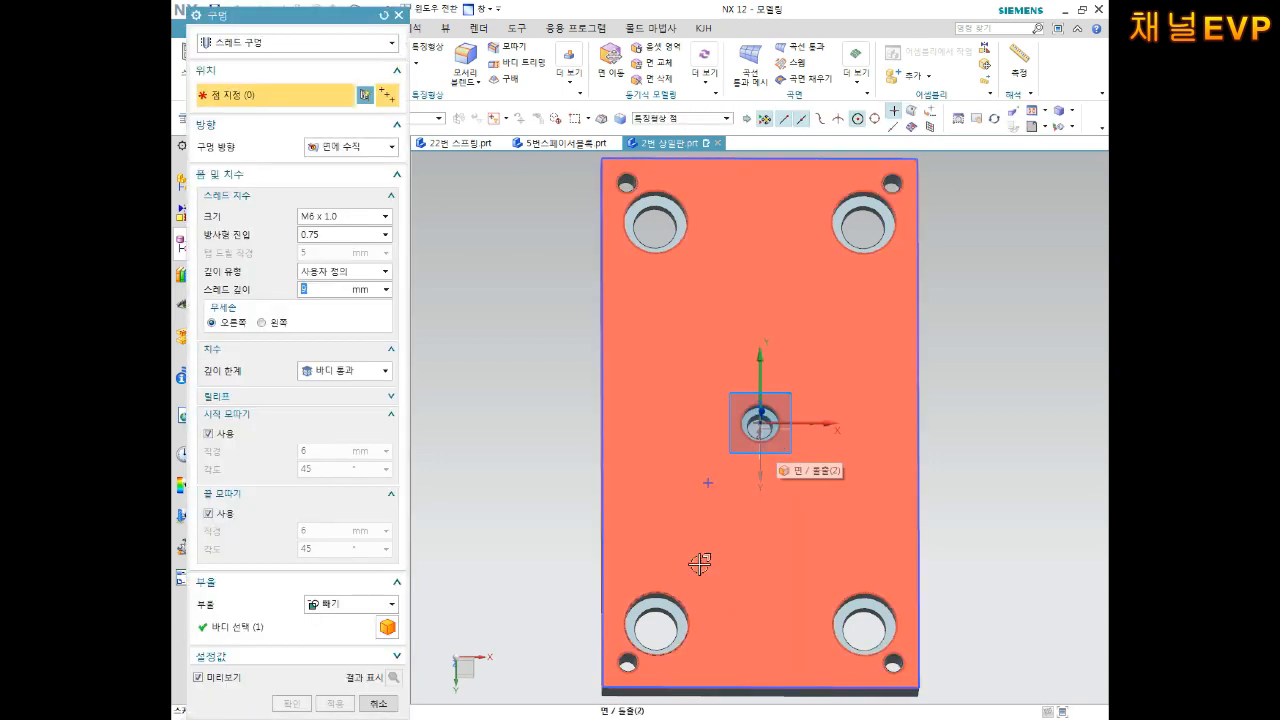
scroll(699, 563, "up", 2)
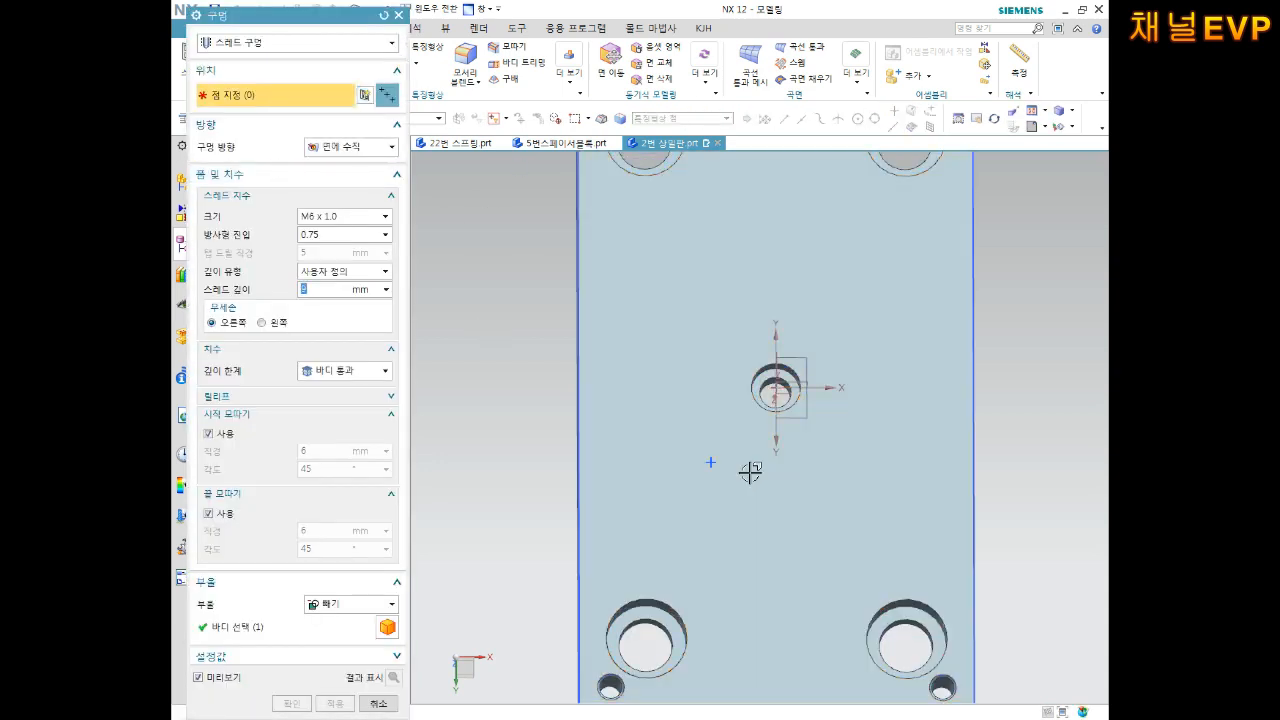
left_click(749, 472)
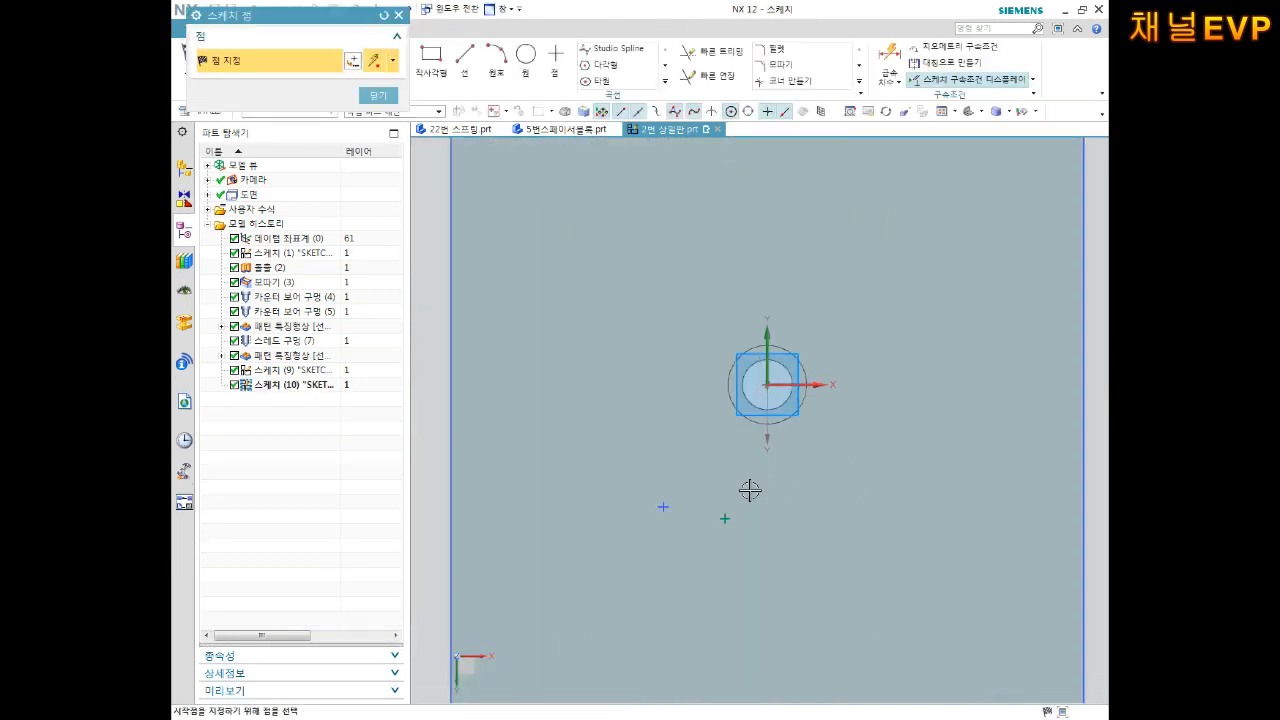
key("Escape")
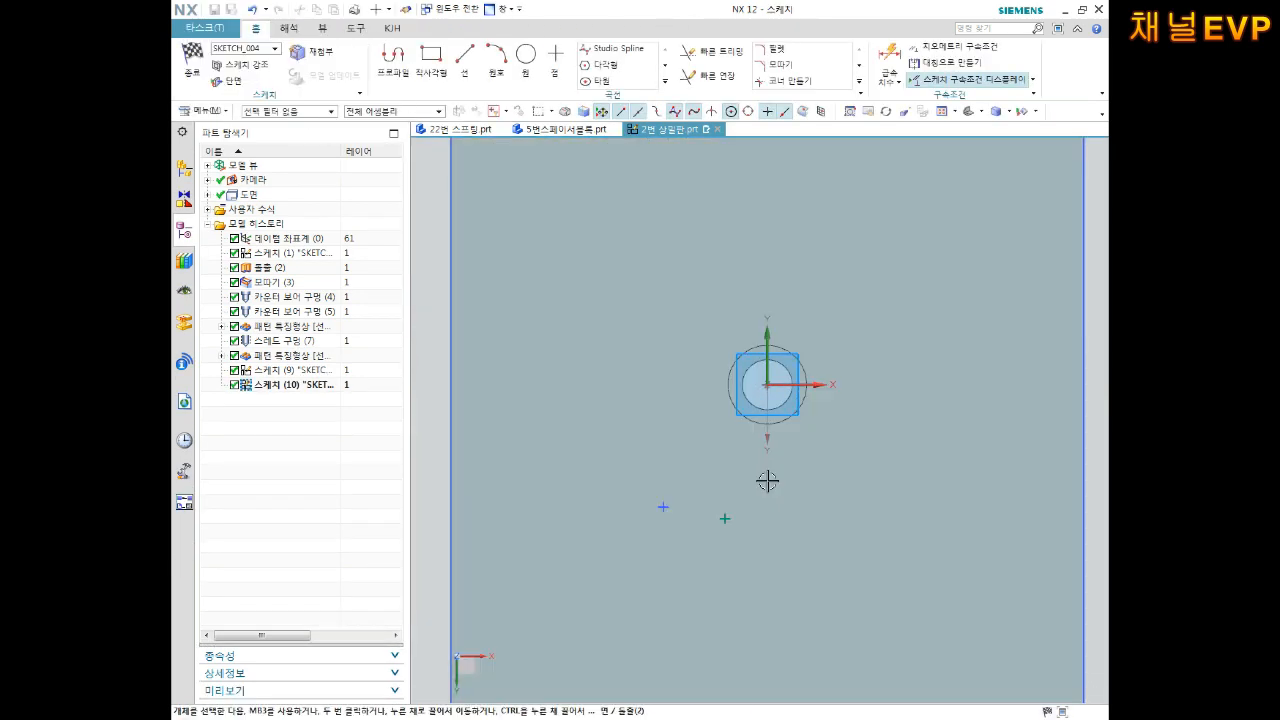
Step: Set the horizontal distance between the existing sketch point and the new hole point to 8 mm
key("d")
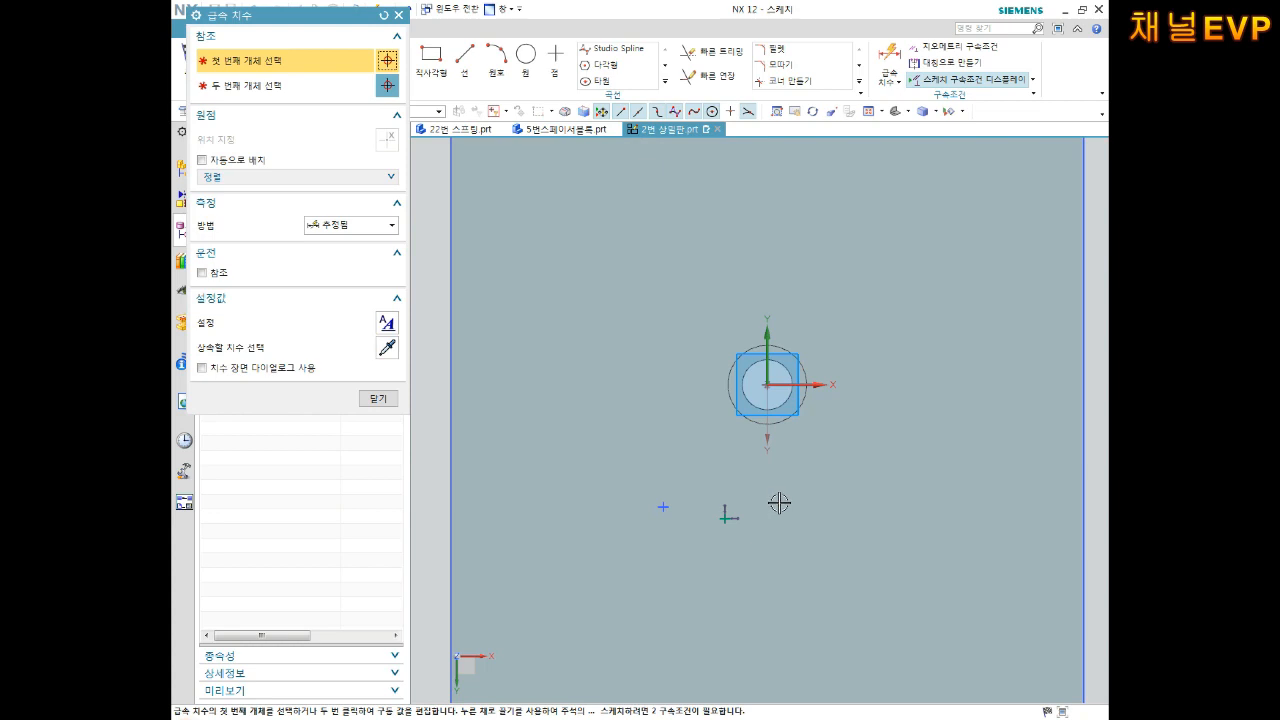
left_click(663, 510)
left_click(728, 517)
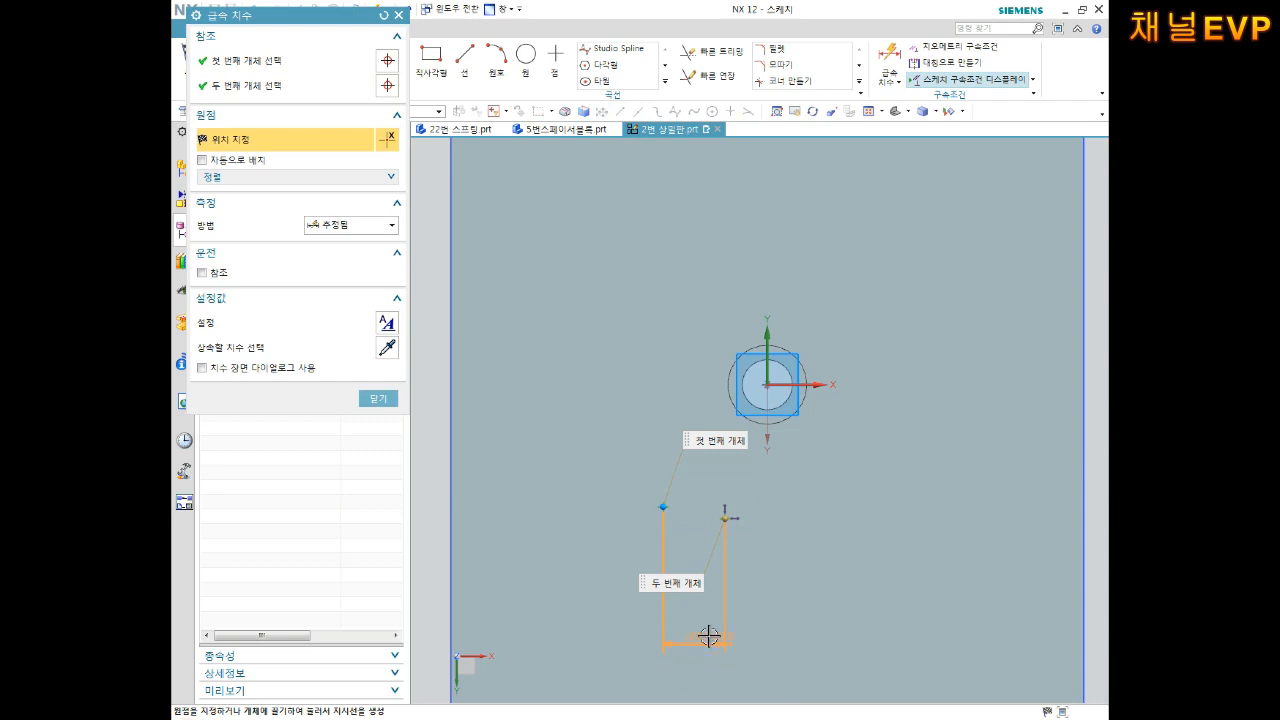
left_click(709, 636)
type("8")
key("Return")
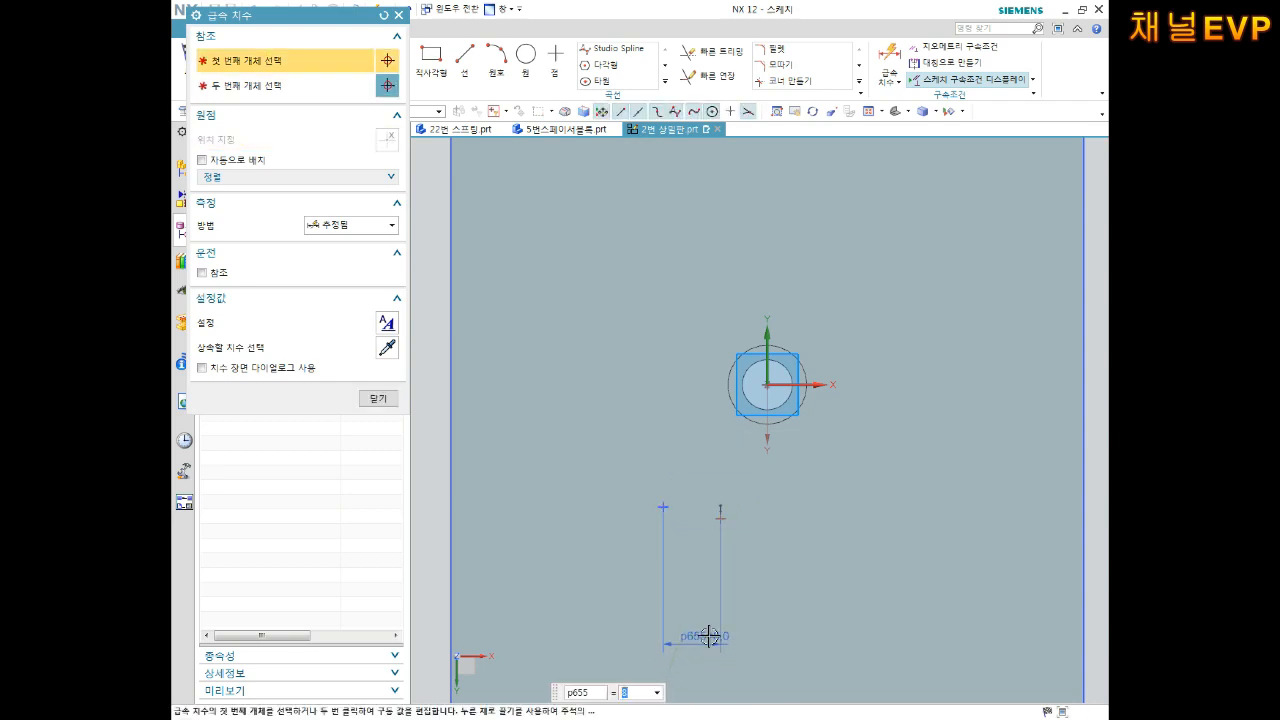
left_click(663, 507)
left_click(720, 514)
left_click(789, 499)
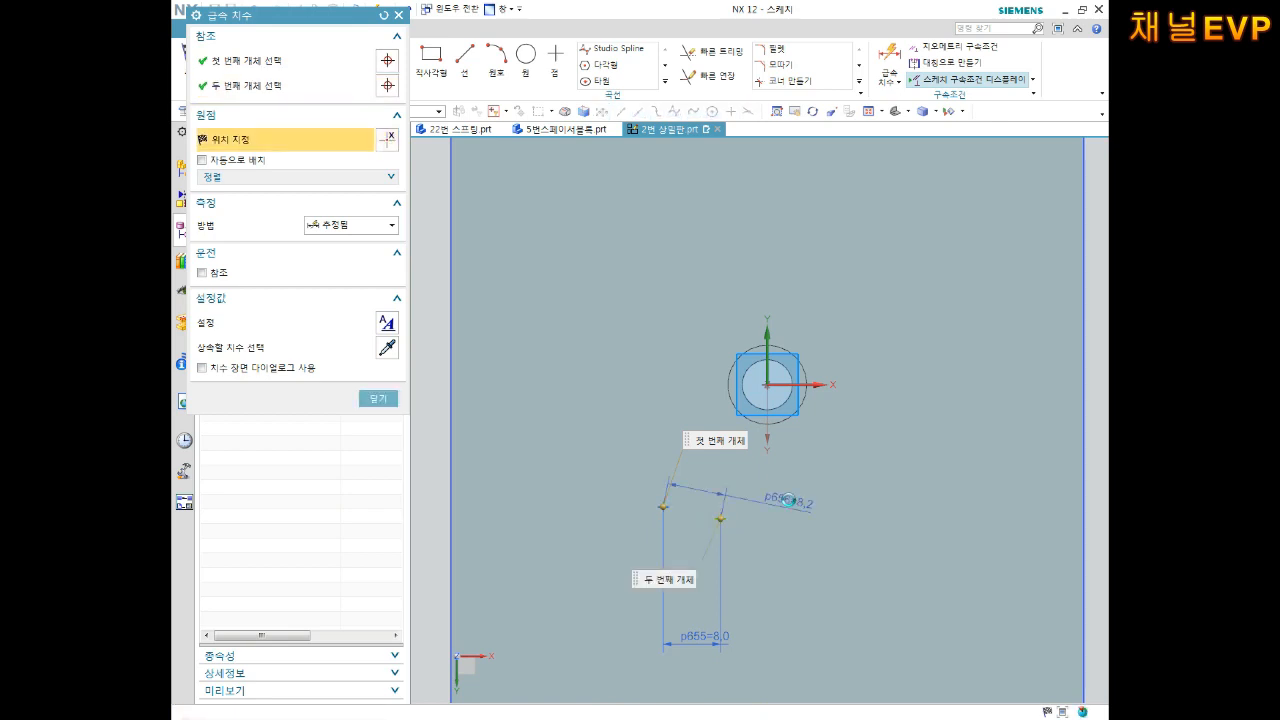
key("Escape")
left_click(786, 503)
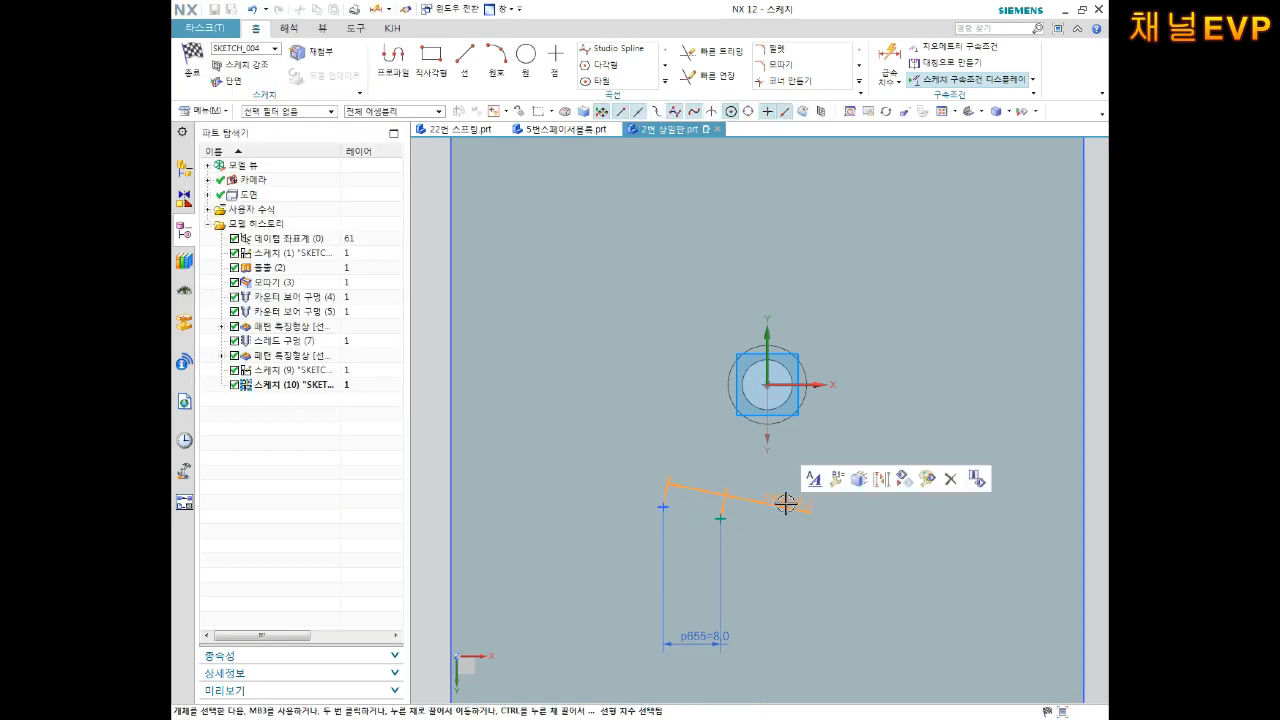
key("Delete")
Step: Dimension the vertical offset between the existing sketch point and the hole point as 0 so they align horizontally
scroll(760, 514, "down", 3)
key("d")
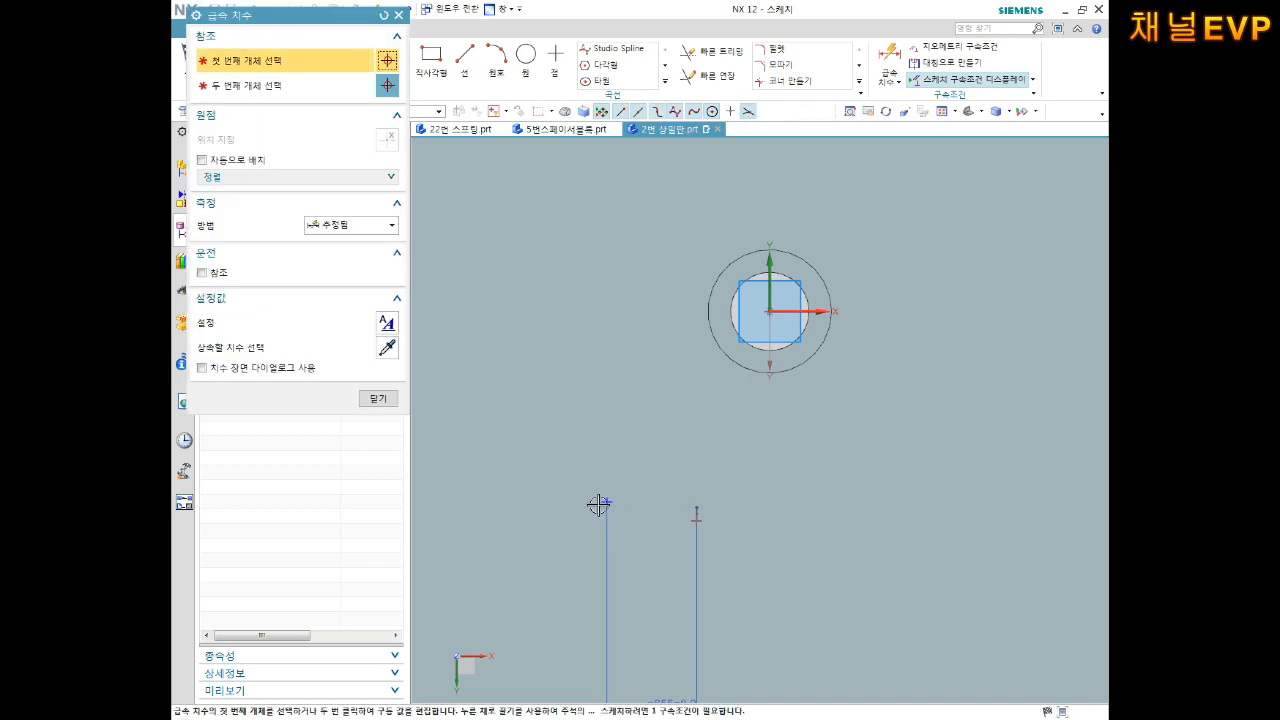
left_click(606, 502)
left_click(696, 520)
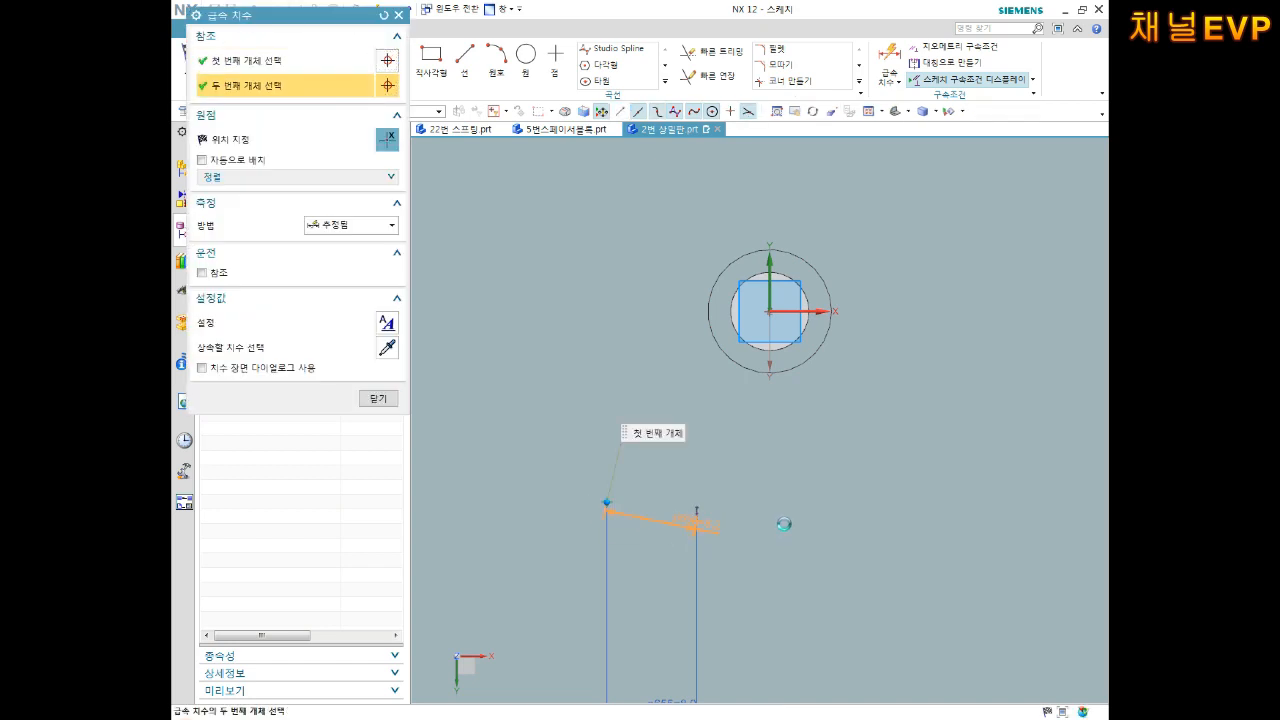
left_click(852, 529)
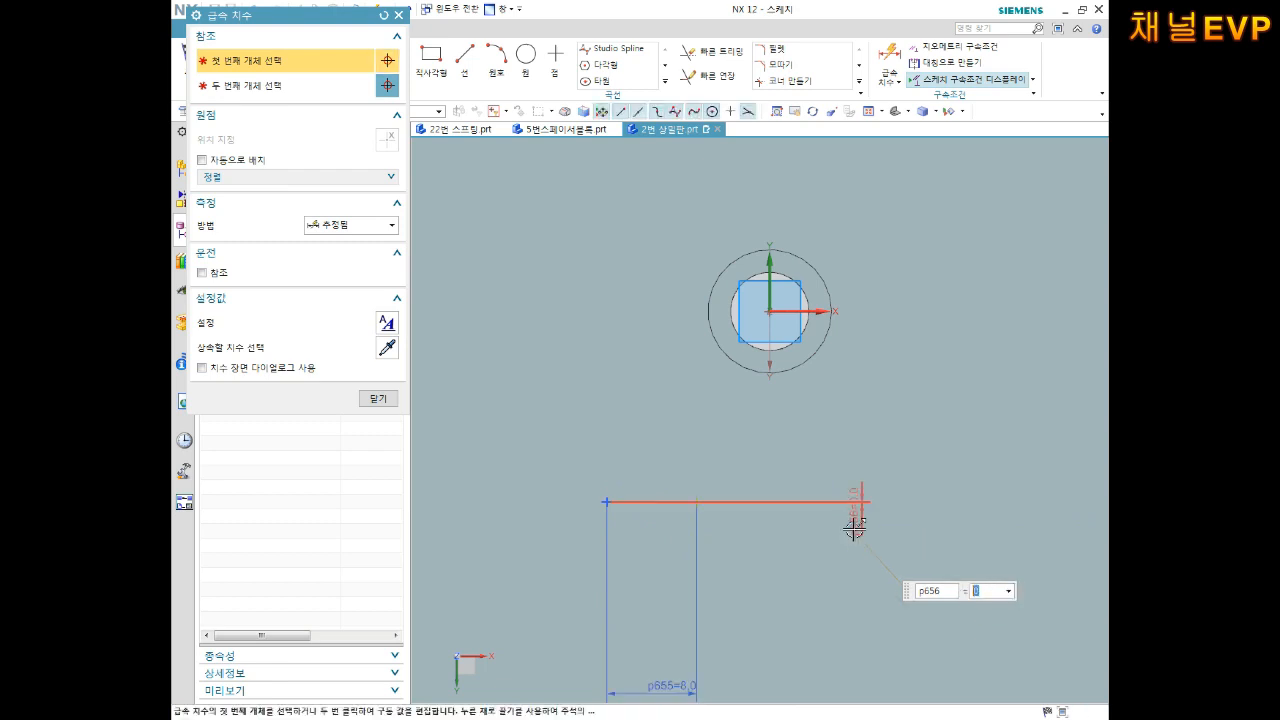
Step: Move the 8 mm and 0 mm dimensions closer to the two points and finish the hole position sketch
key("Escape")
left_click_drag(682, 685, 677, 582)
left_click_drag(852, 500, 790, 510)
left_click(694, 532)
key("Escape")
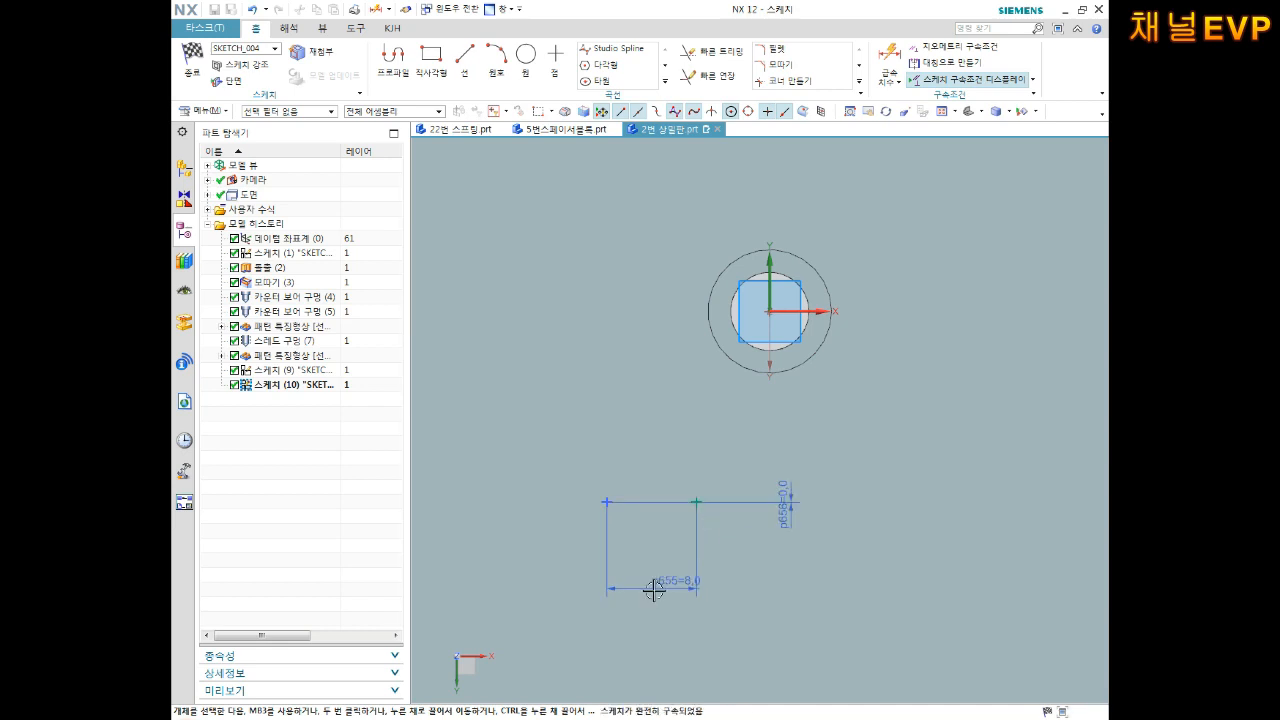
scroll(649, 506, "up", 3)
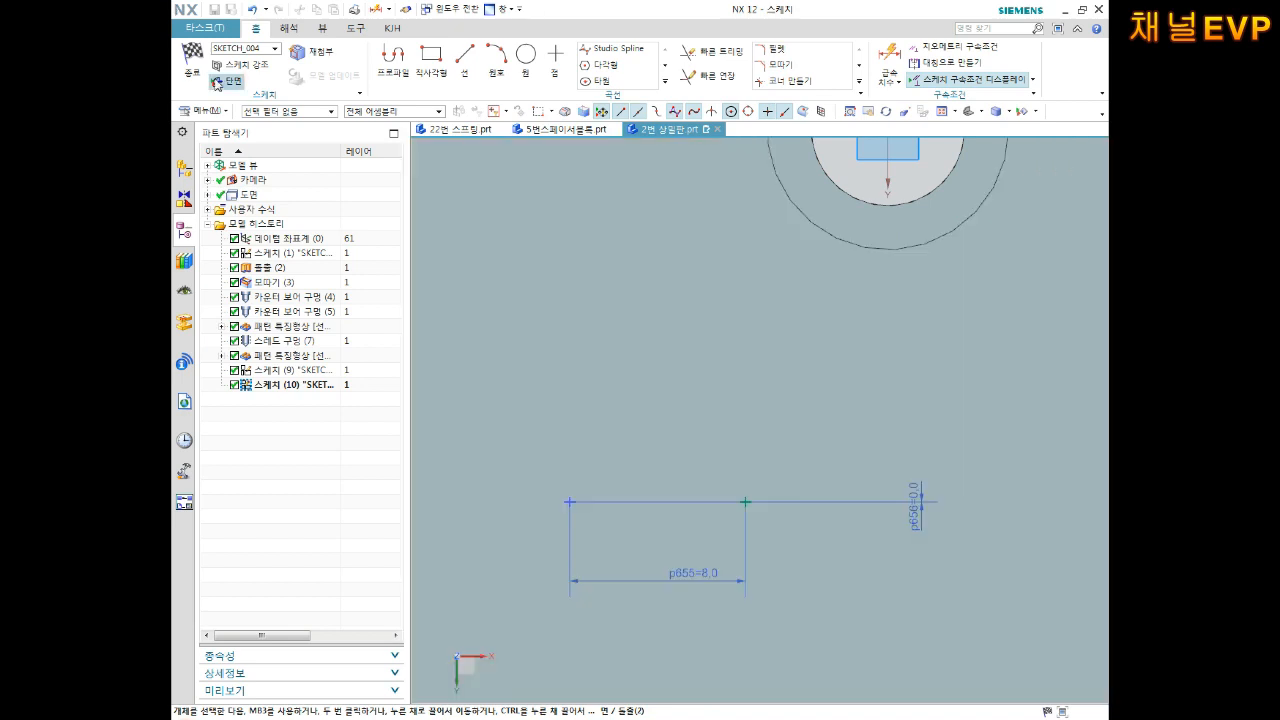
left_click(192, 62)
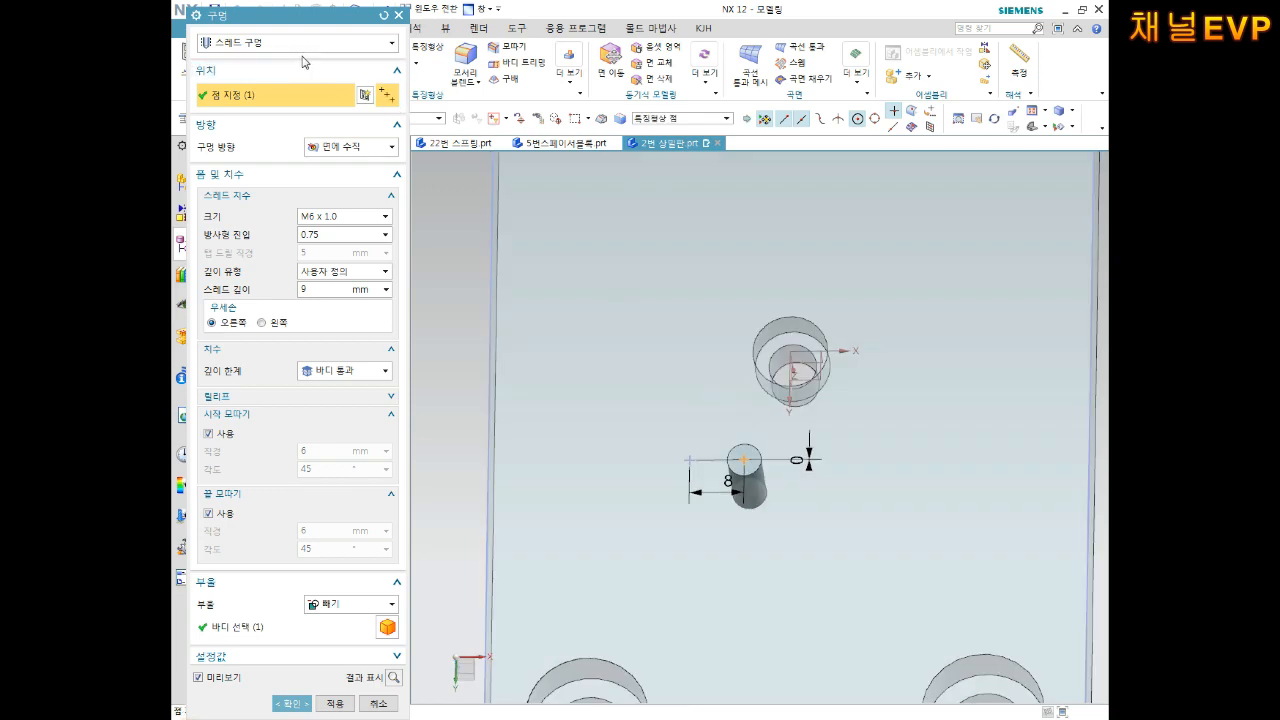
Step: Create a general counterbored hole with a 7 mm counterbore diameter, 4 mm counterbore depth and 3 mm hole diameter through the body
left_click(300, 43)
left_click(250, 56)
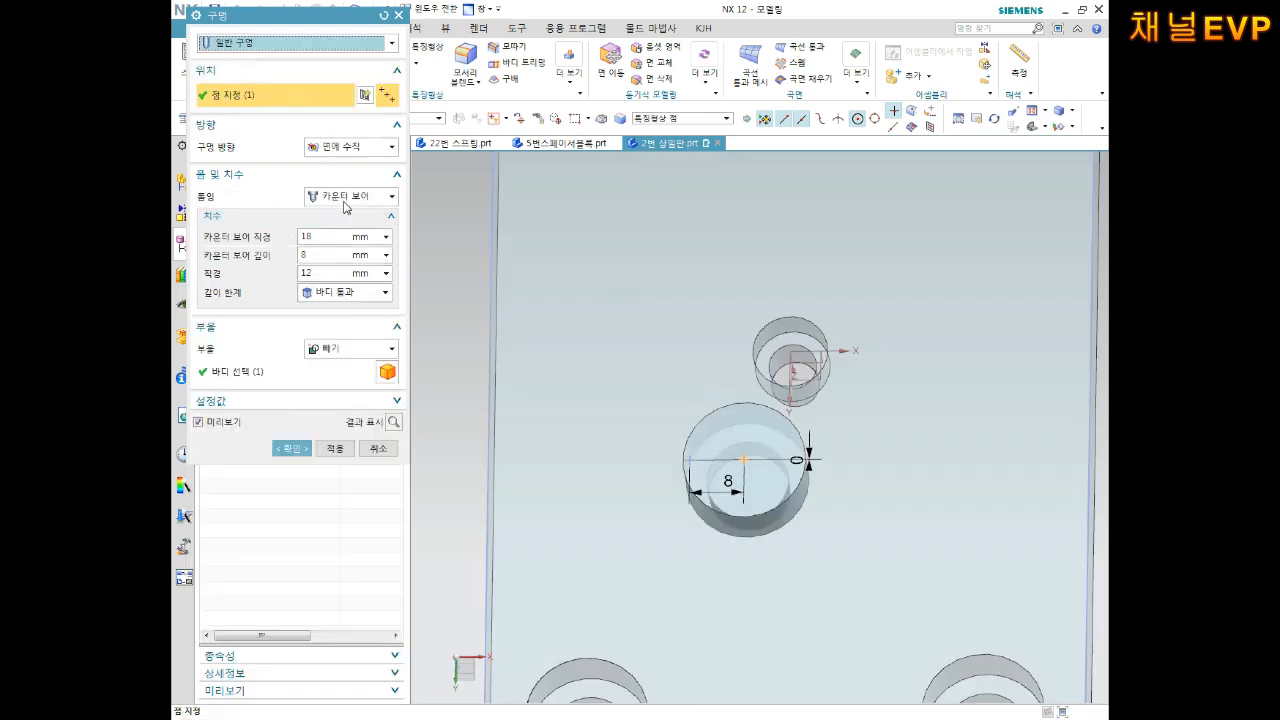
double_click(338, 240)
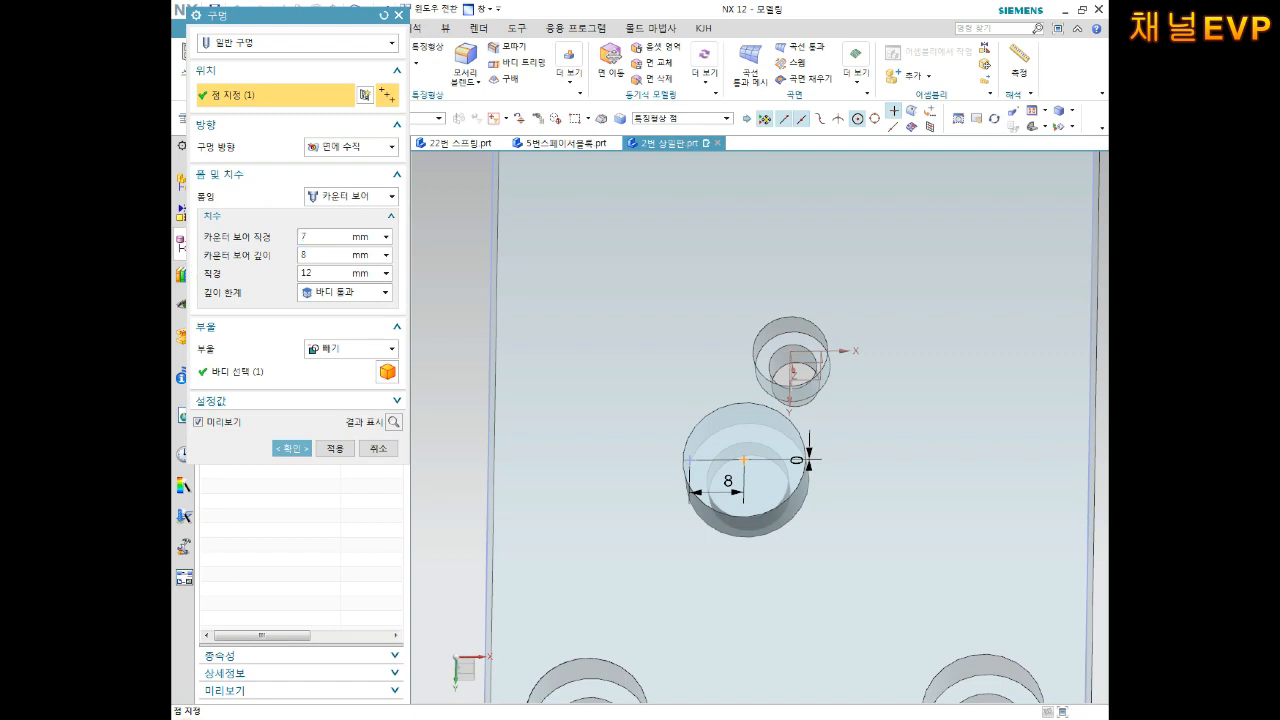
key("Tab")
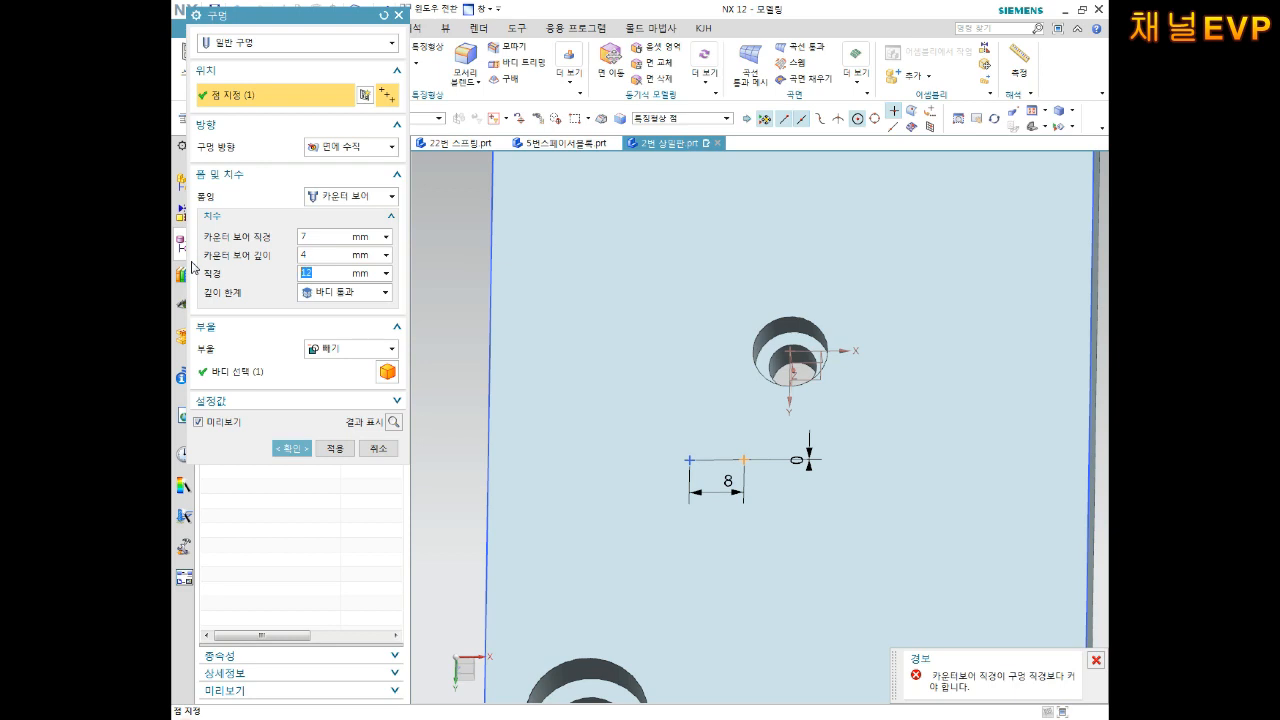
type("3")
key("Tab")
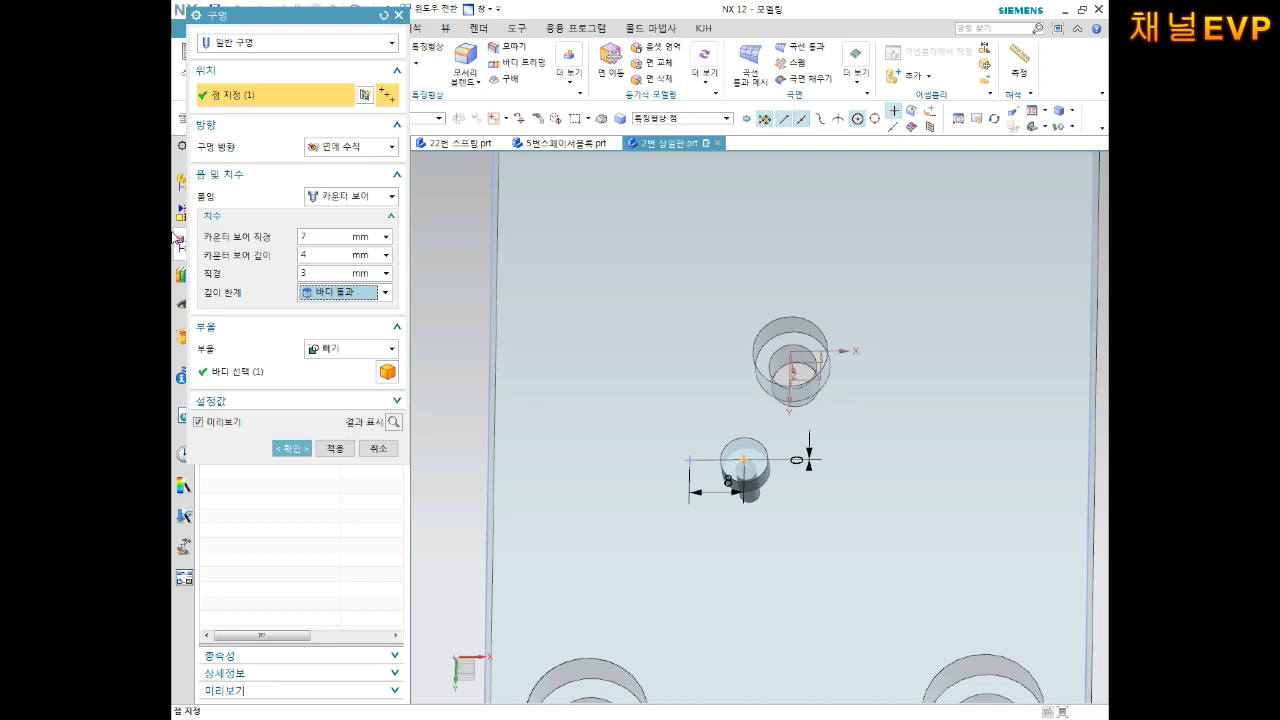
left_click(291, 448)
Step: Set up a circular pattern feature of the small counterbored hole with the rotation axis along Z
middle_click_drag(795, 528, 790, 512)
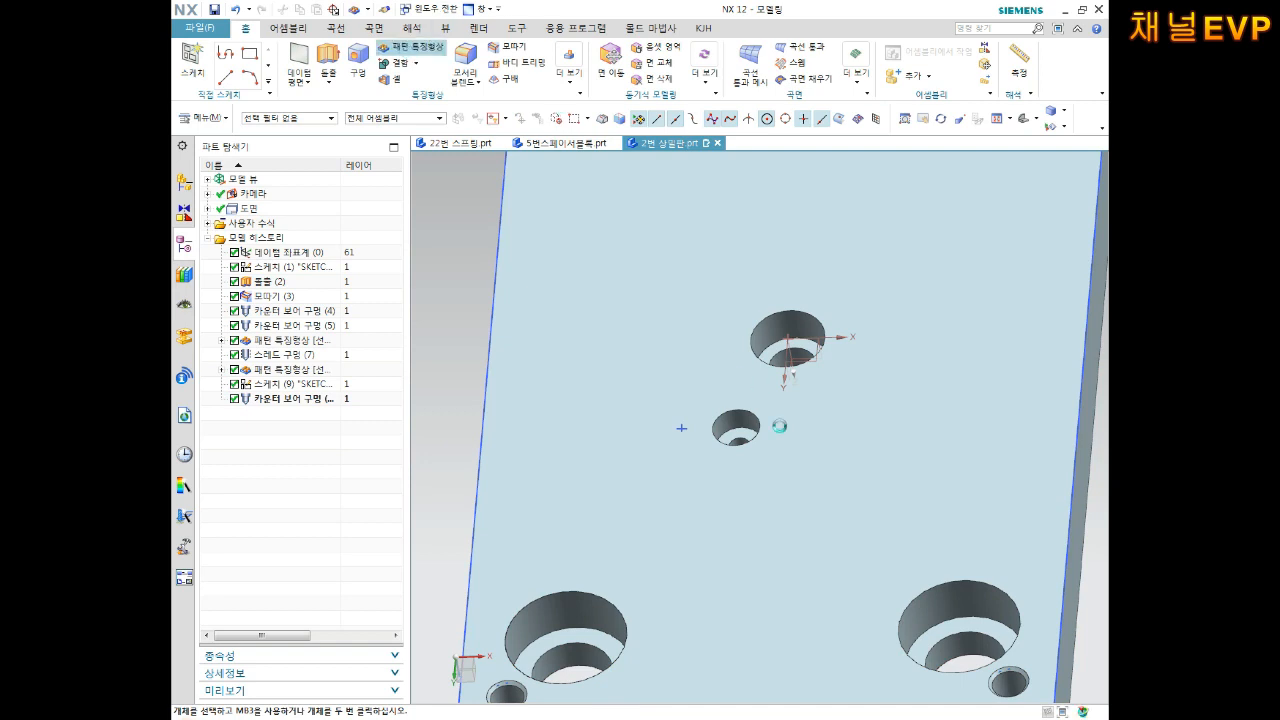
left_click(411, 46)
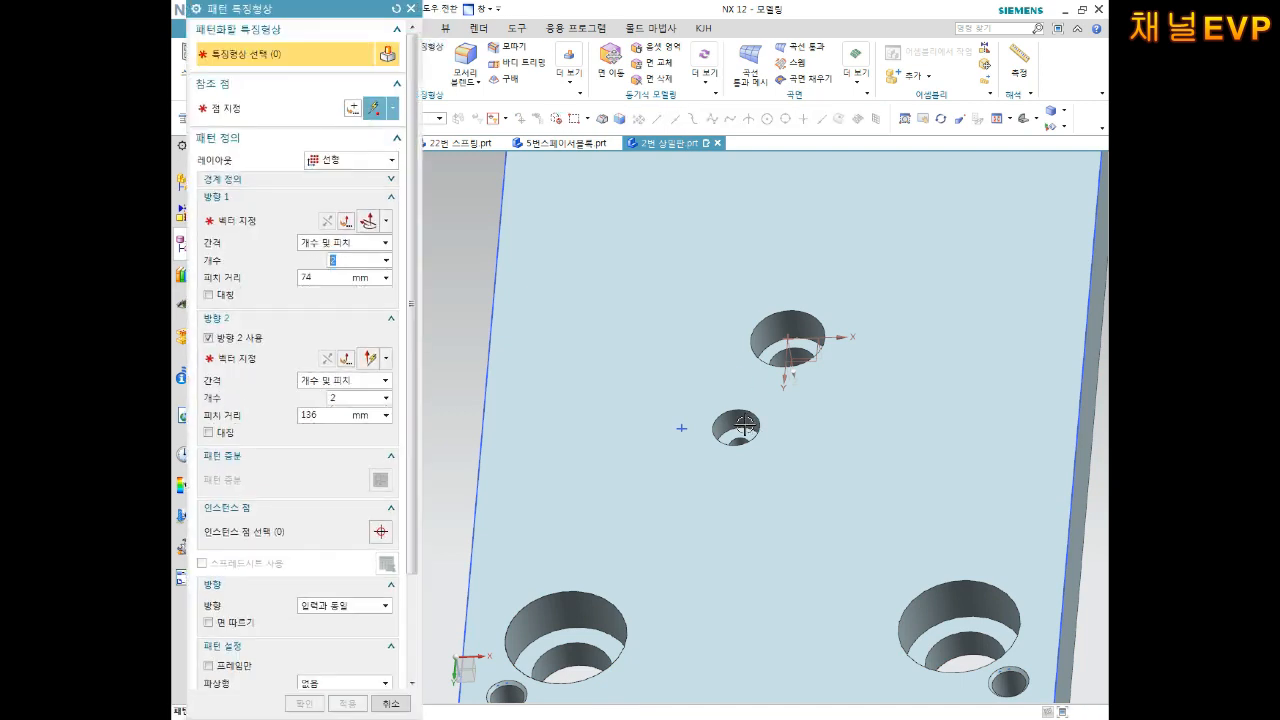
left_click(326, 163)
left_click(352, 193)
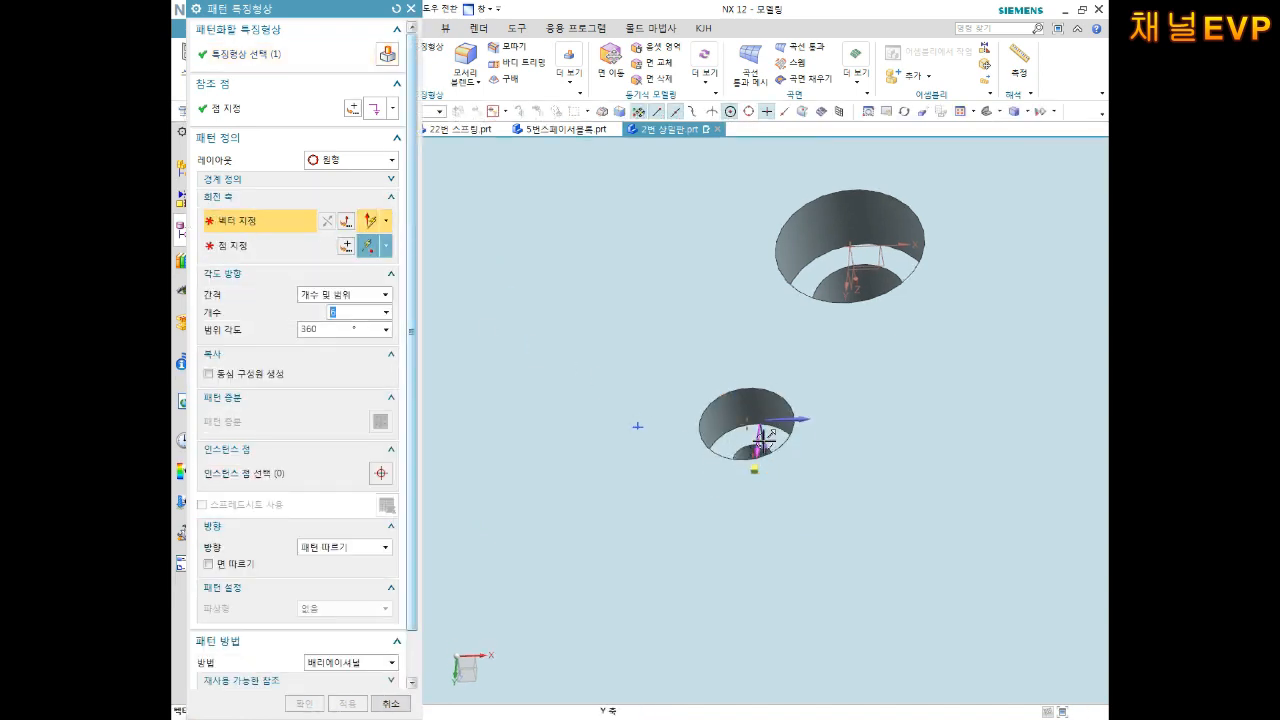
scroll(763, 440, "up", 4)
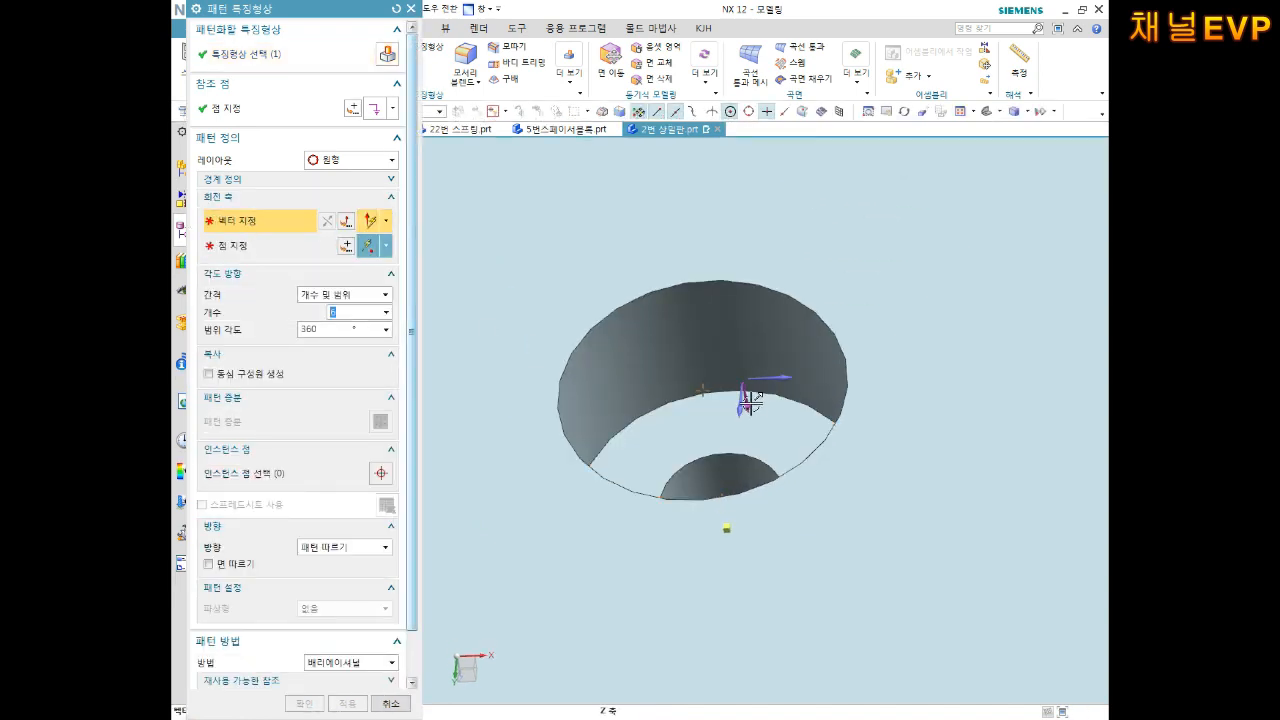
left_click(750, 400)
scroll(757, 429, "down", 3)
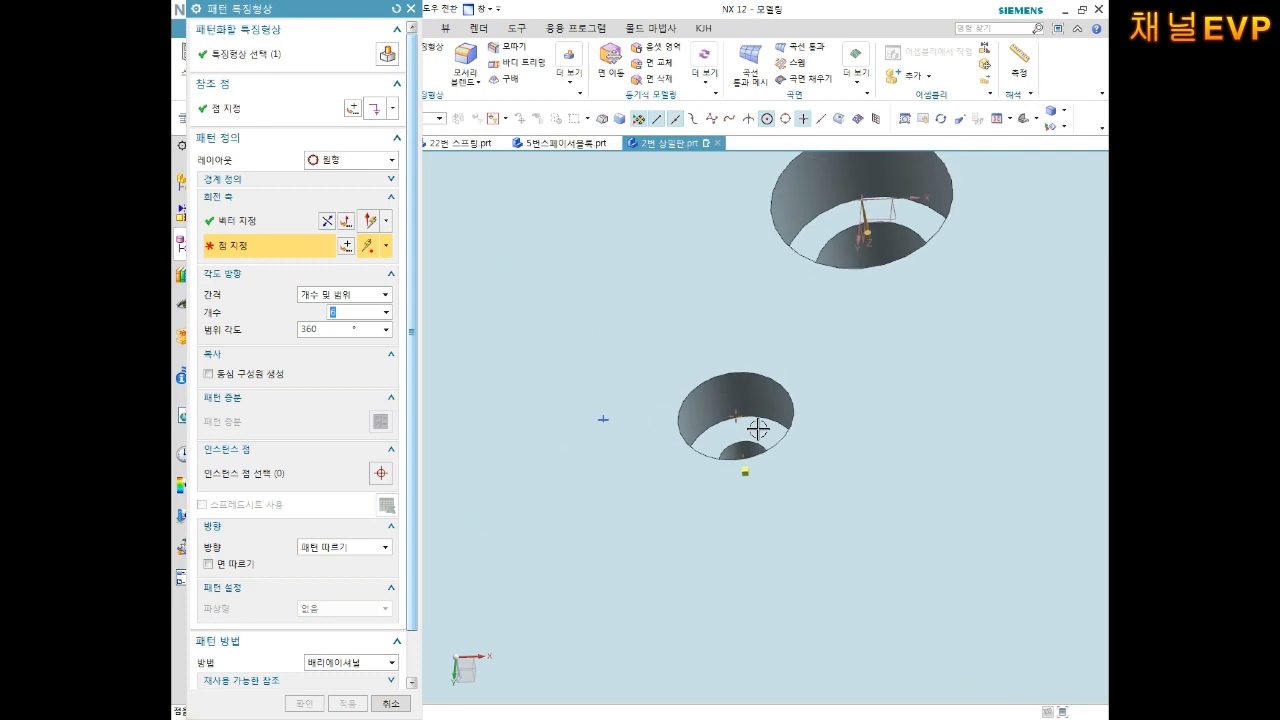
Step: Center the circular pattern on the sketch point and create 6 instances over 360°
scroll(636, 440, "up", 2)
left_click(636, 412)
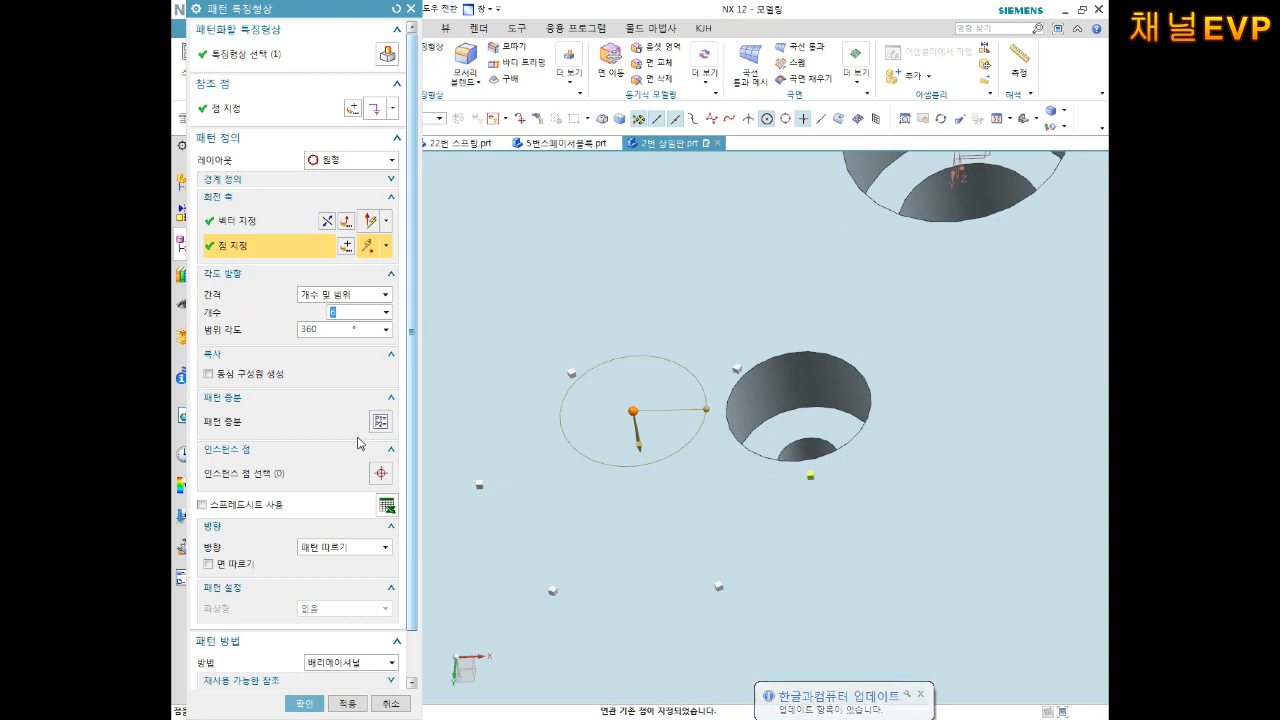
scroll(440, 488, "down", 3)
middle_click_drag(668, 488, 700, 543)
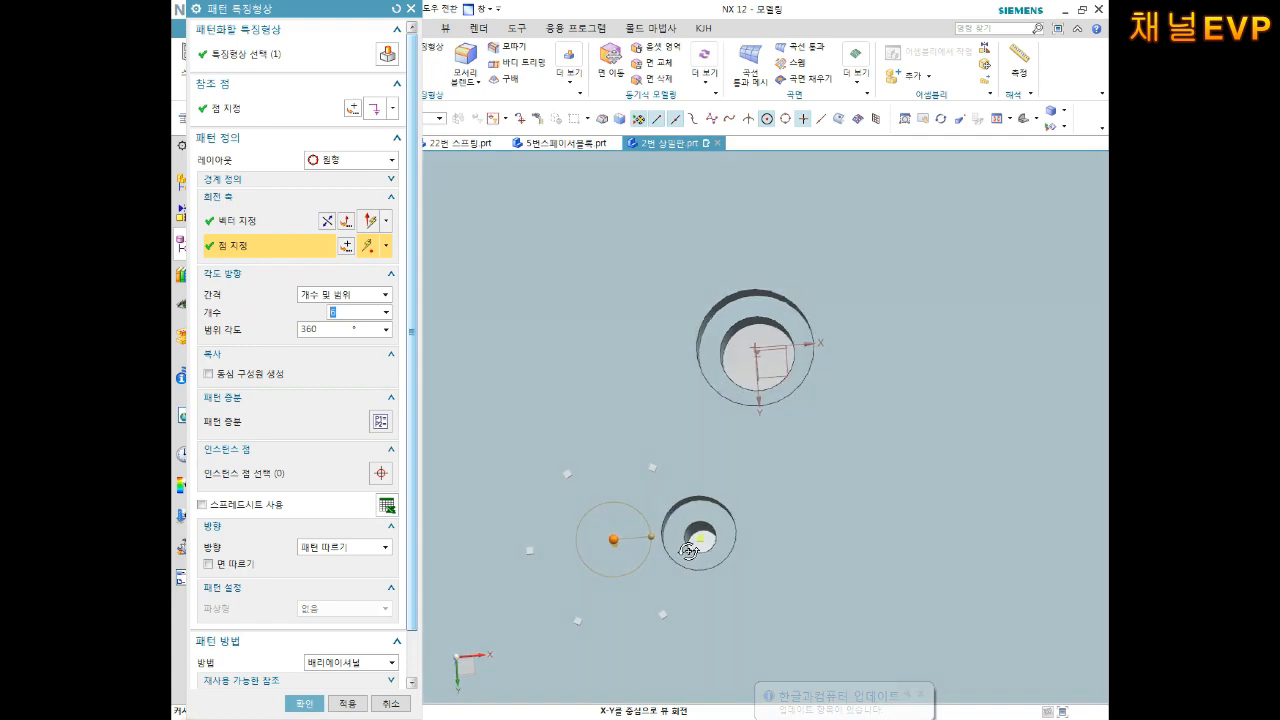
left_click(304, 703)
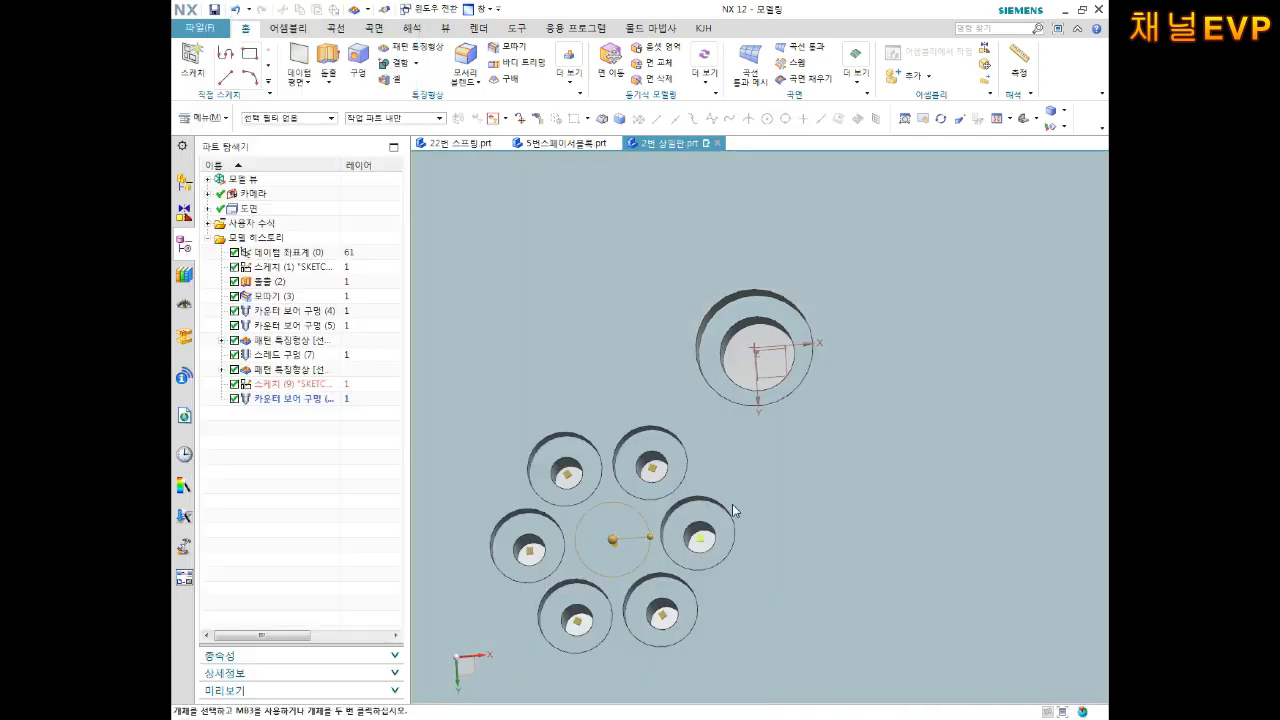
Step: Begin a new pattern feature with the circular hole pattern and the original small counterbored hole selected
scroll(743, 490, "down", 3)
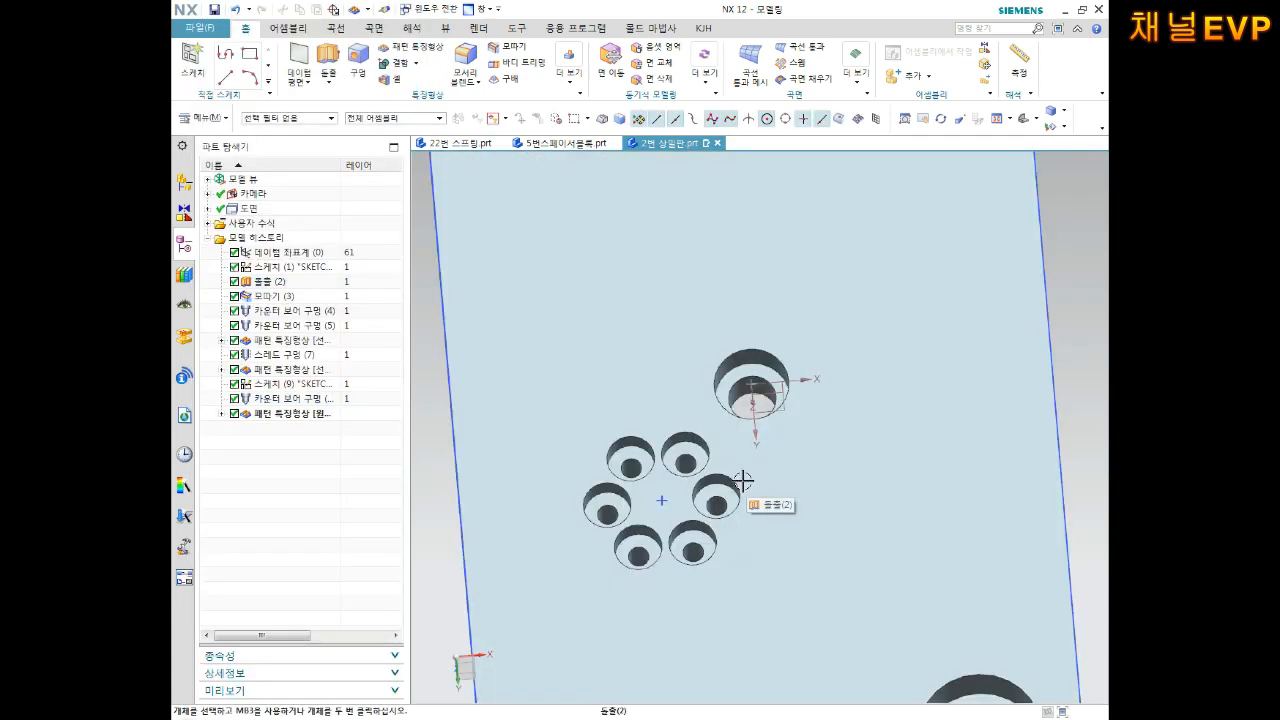
scroll(743, 482, "down", 2)
middle_click_drag(720, 450, 763, 437)
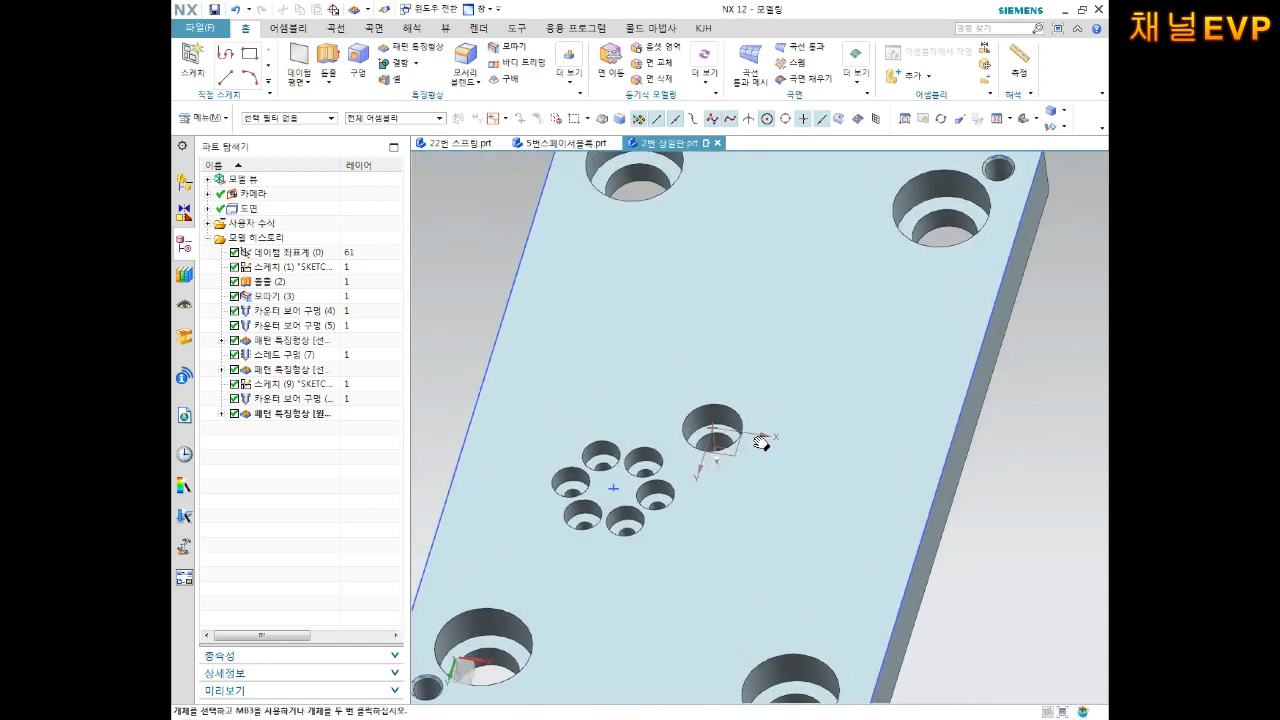
left_click(983, 431)
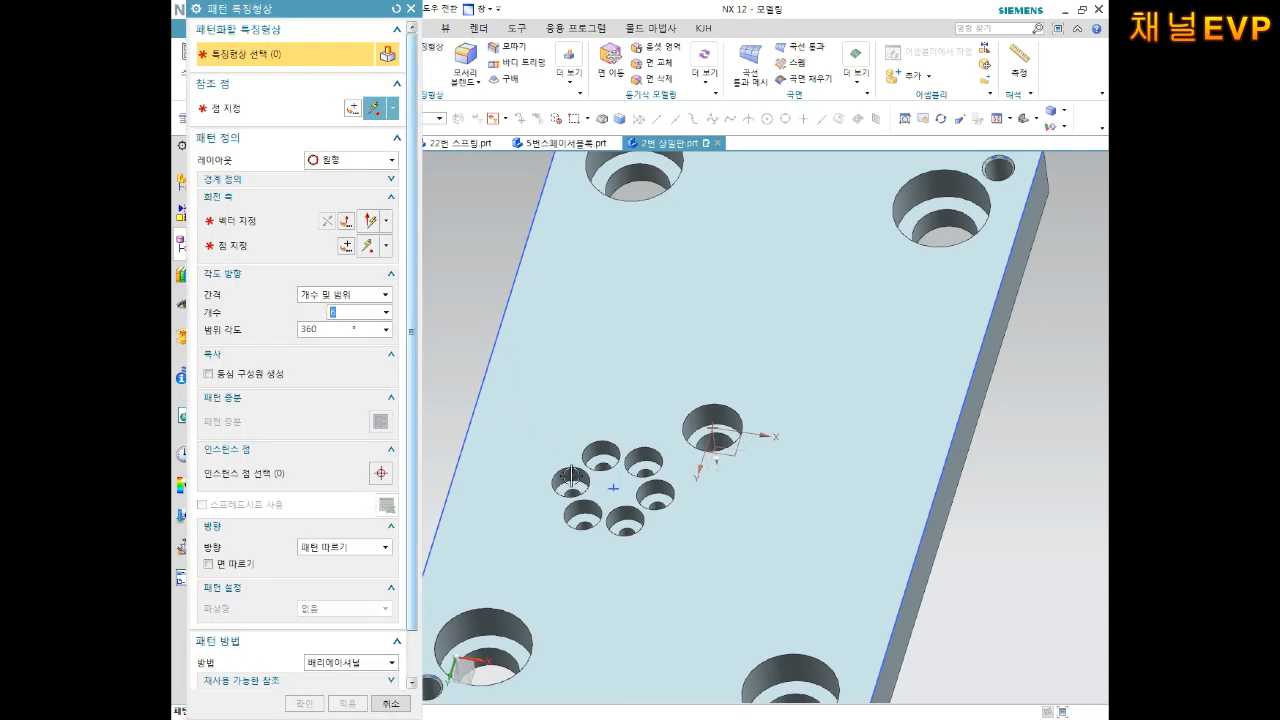
scroll(610, 445, "up", 5)
left_click(622, 402)
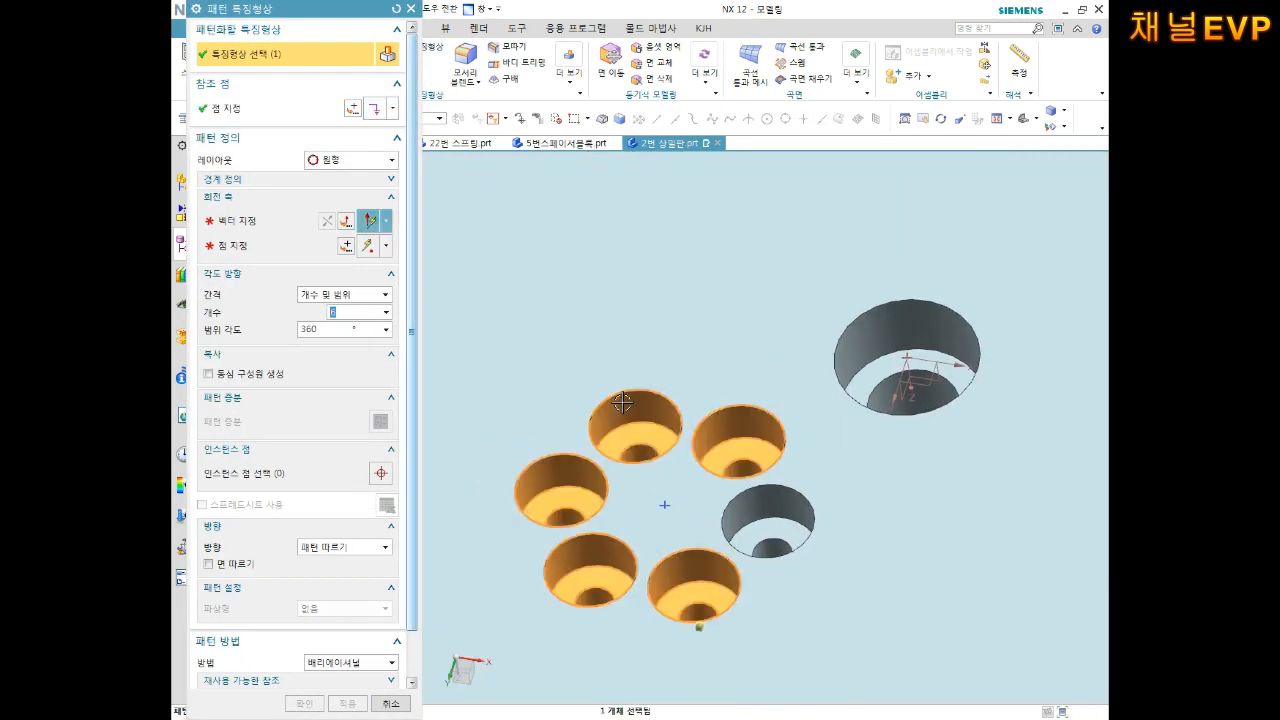
left_click(790, 501)
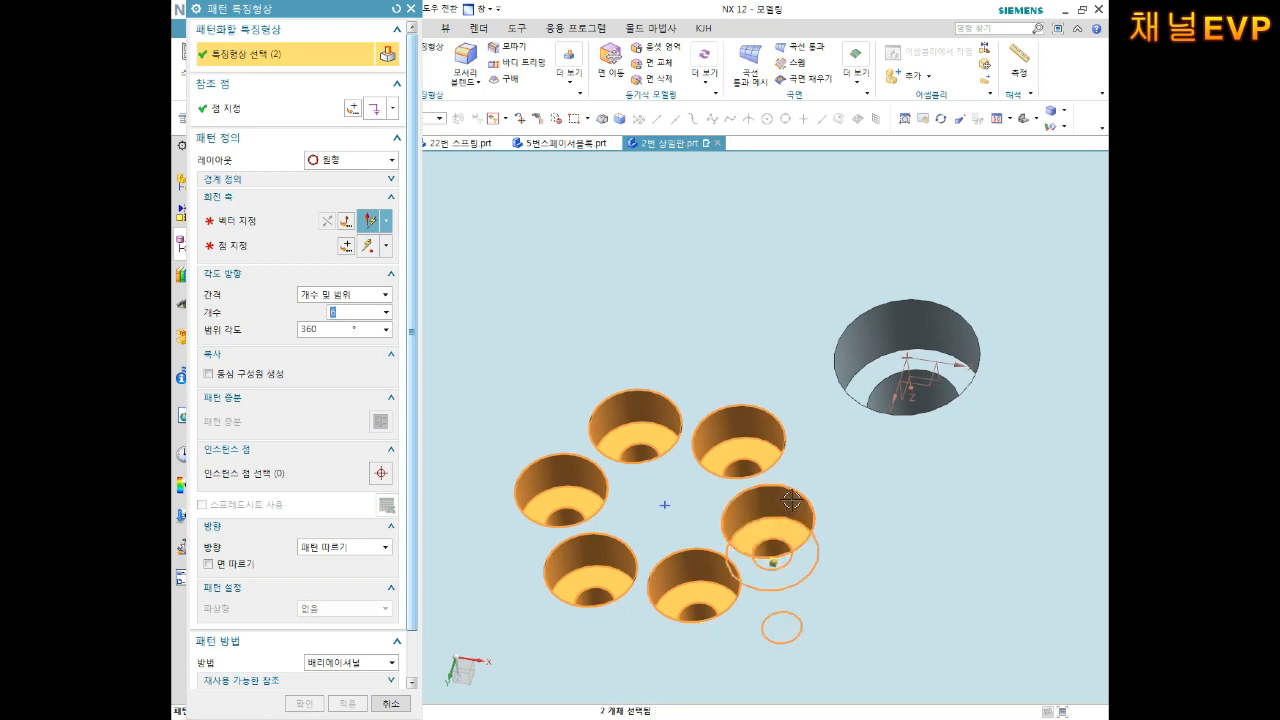
Step: Use a linear layout with direction 1 reversed along the plate's short edge, a count of 2 and a 40 mm pitch
left_click(350, 162)
left_click(344, 177)
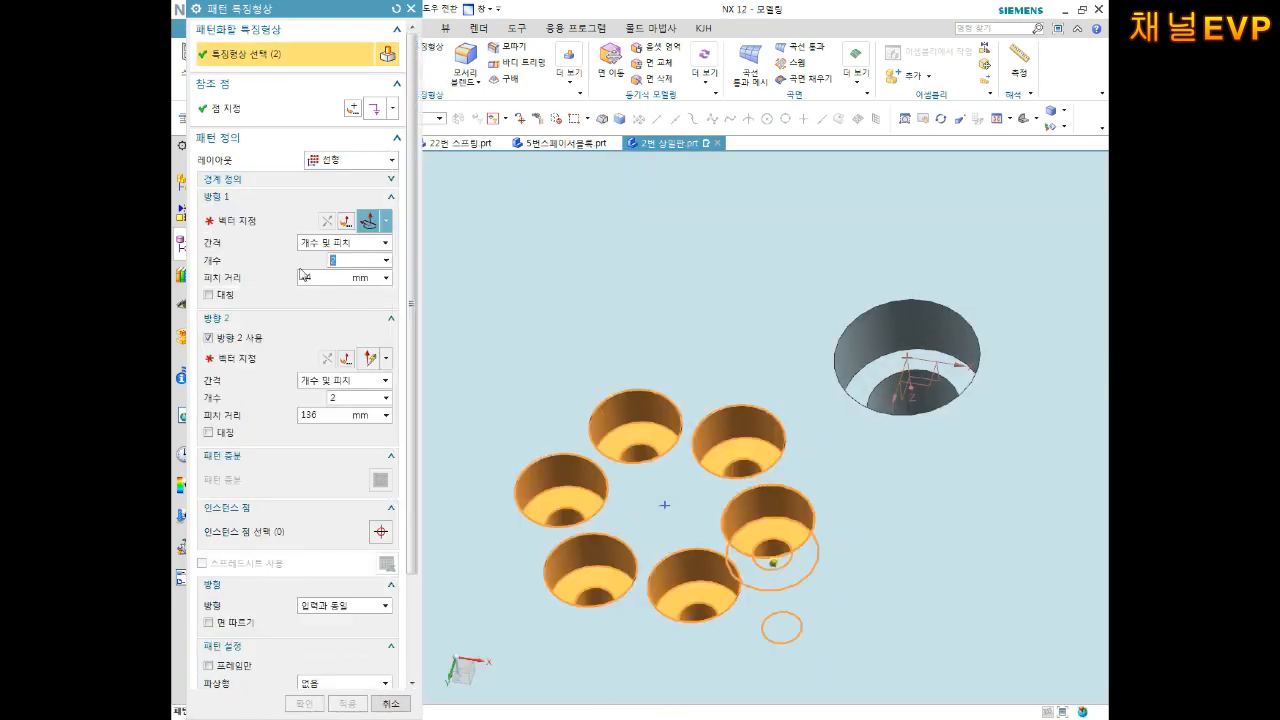
left_click(248, 230)
scroll(700, 560, "down", 5)
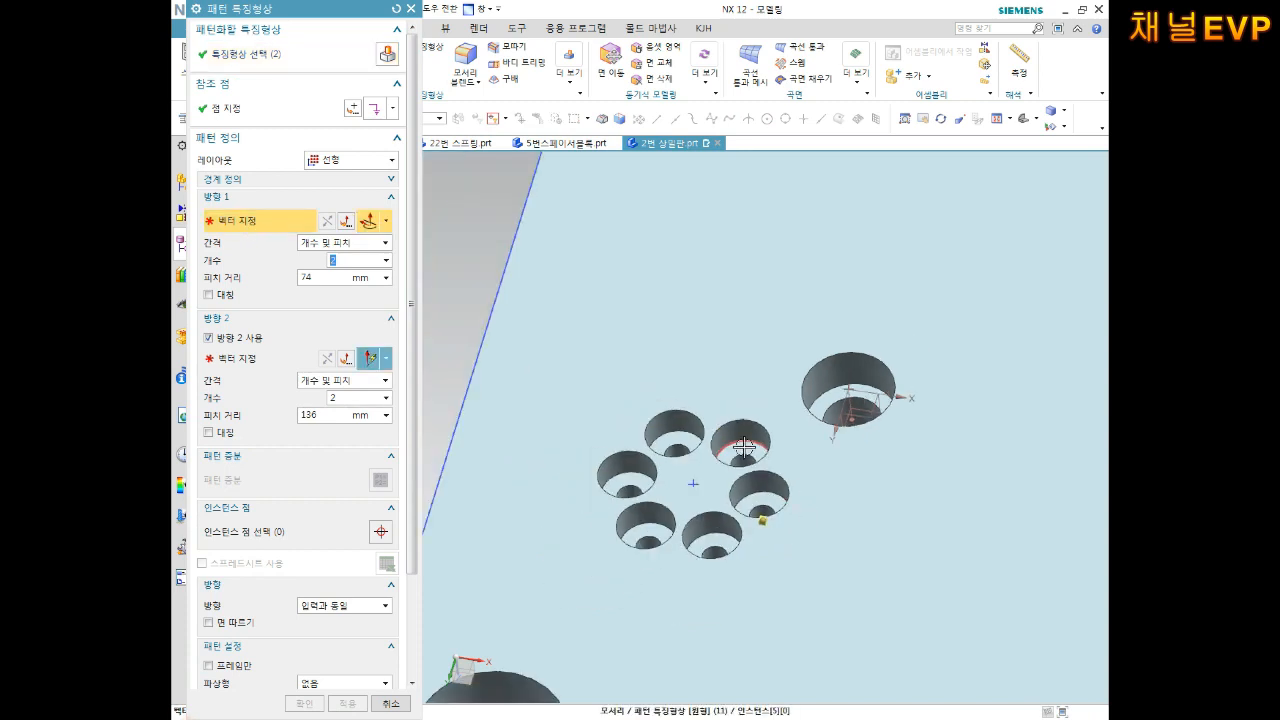
left_click(699, 668)
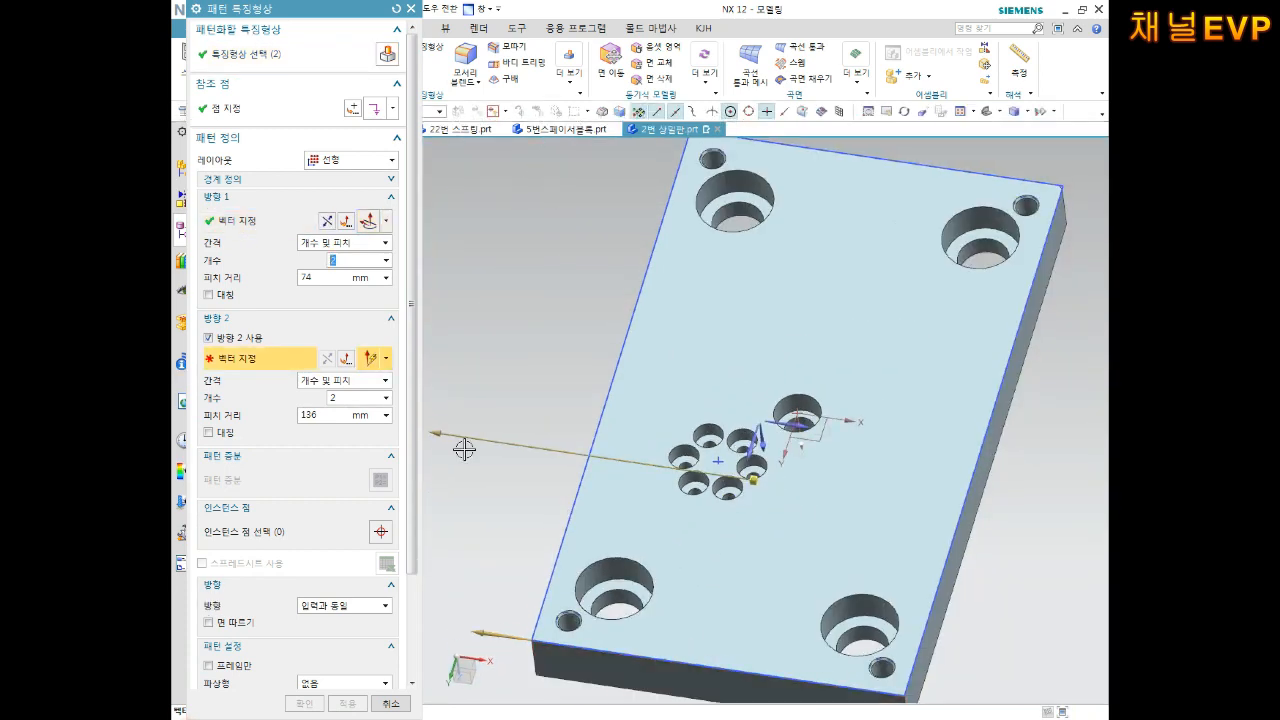
left_click(325, 222)
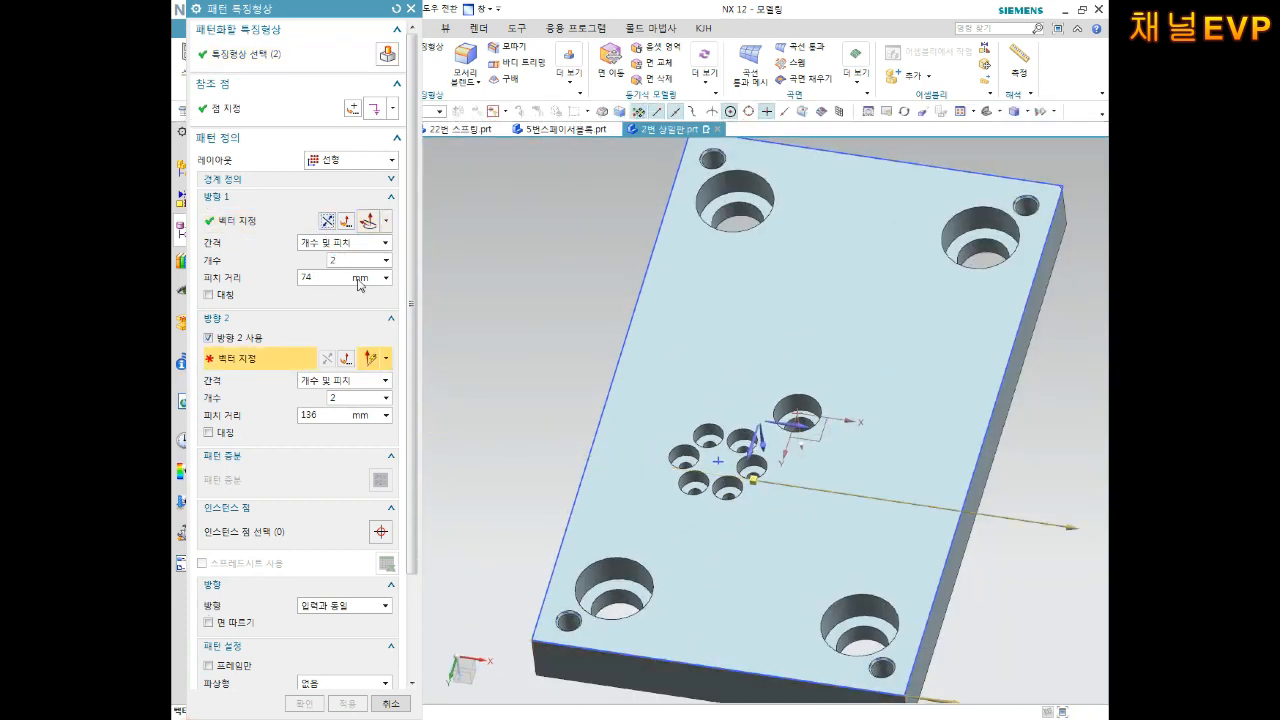
double_click(325, 279)
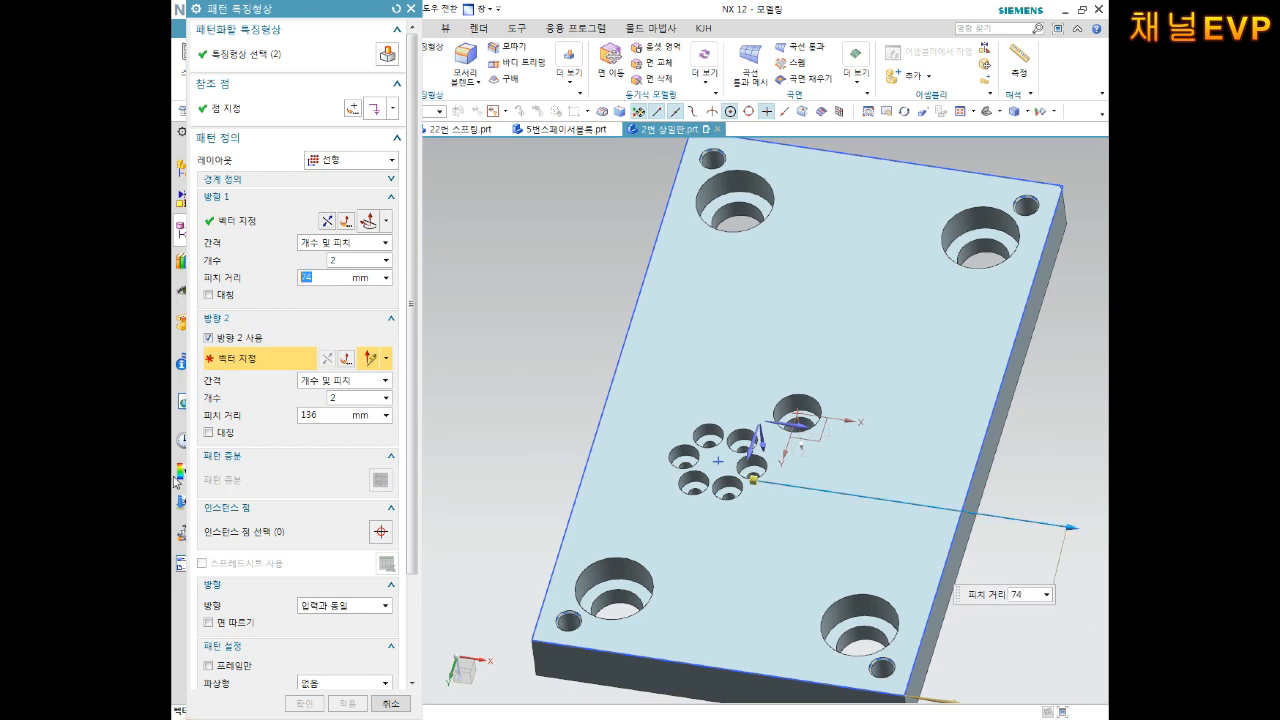
type("40")
key("Return")
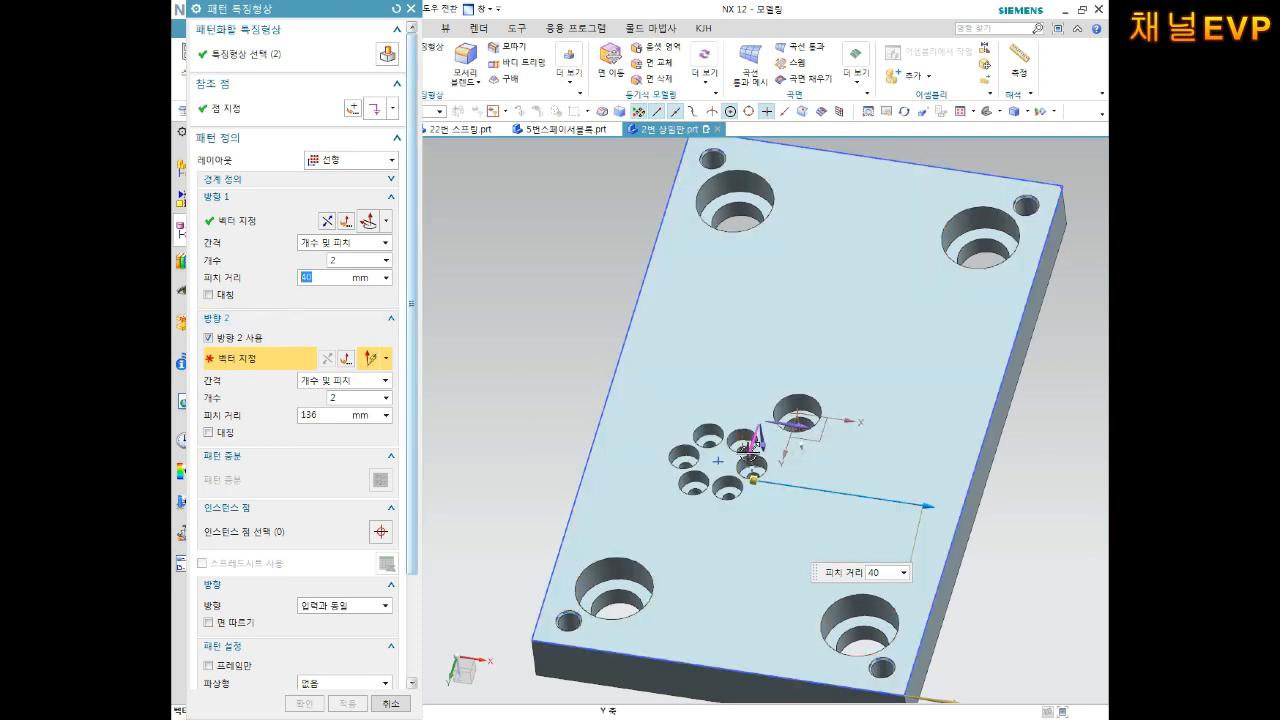
Step: Point direction 2 along the Y axis with a count of 2 and a 34 mm pitch, and create the linear pattern
left_click(327, 358)
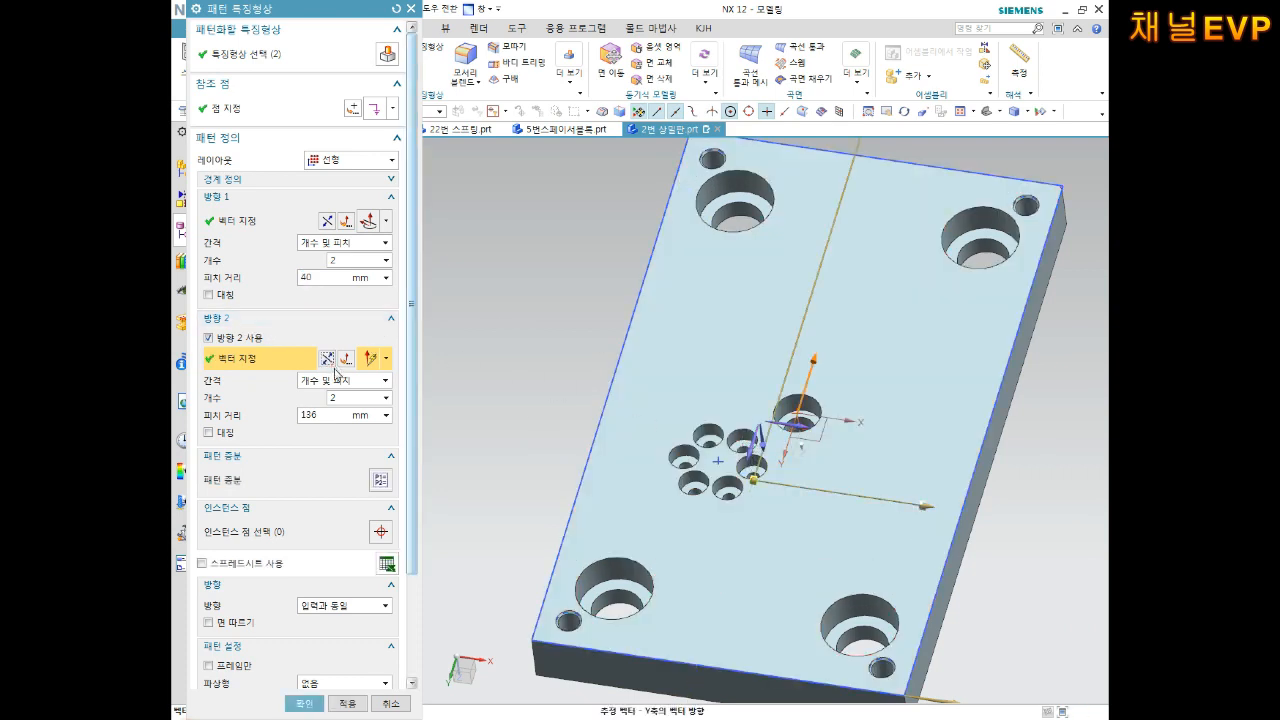
left_click(334, 416)
type("34")
key("Return")
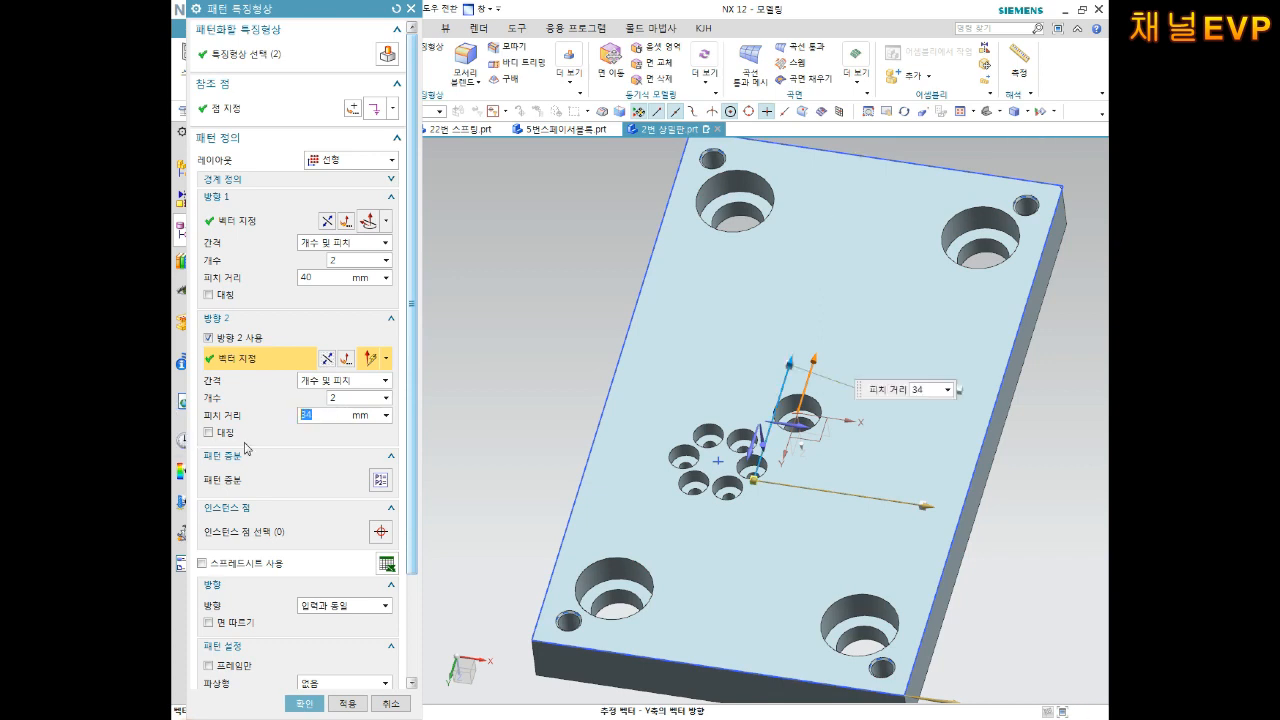
left_click(305, 703)
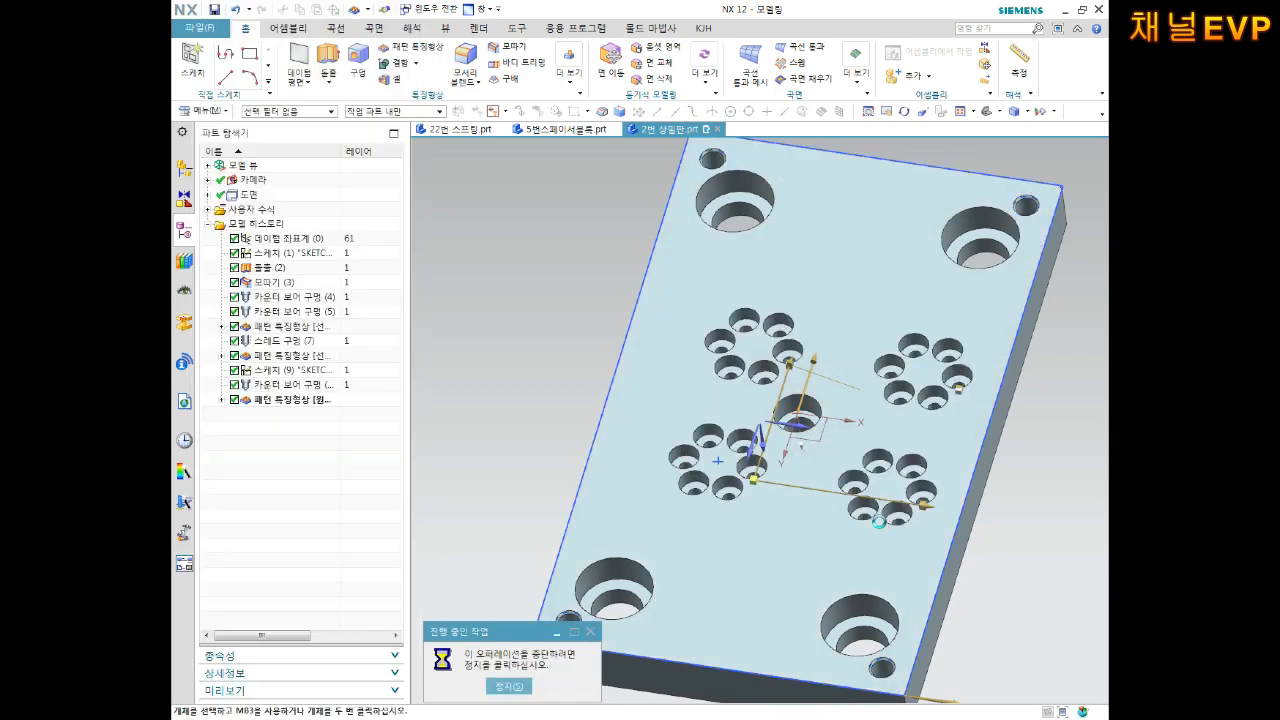
Step: Reopen the linear pattern's parameters and check its pitches and the hole groups' positions around the center hole
key("ctrl+alt+t")
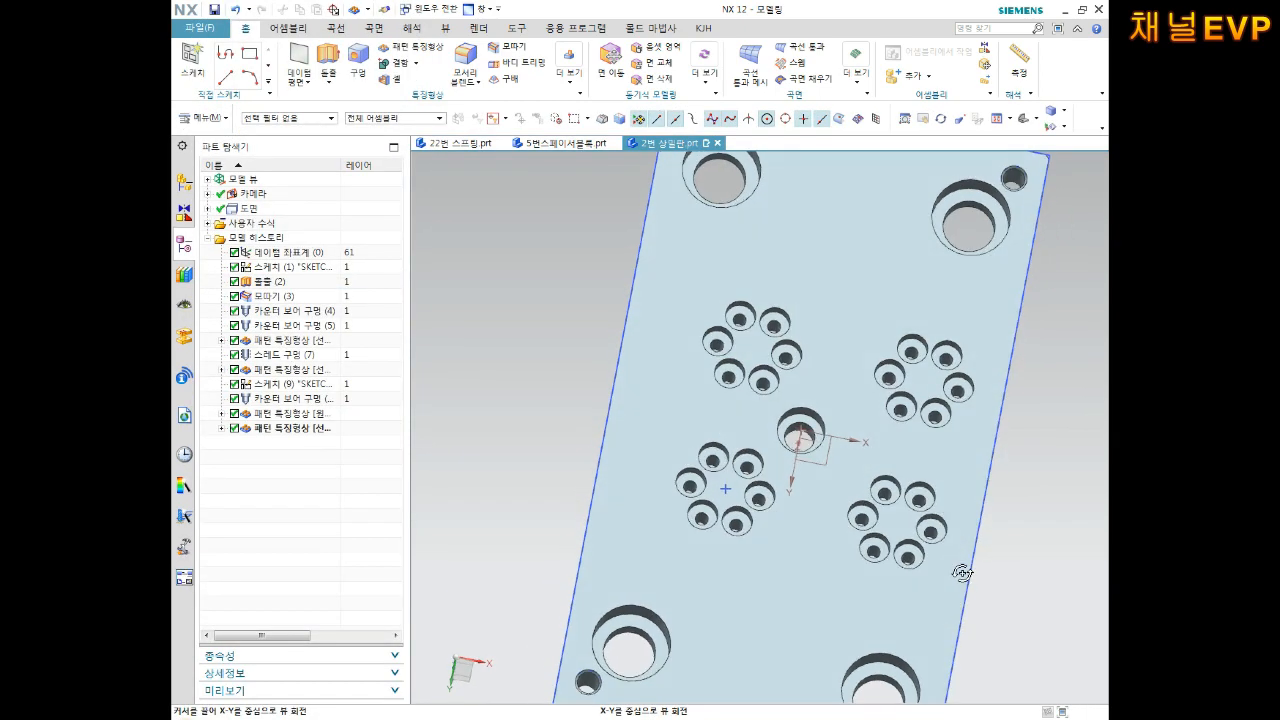
right_click(285, 422)
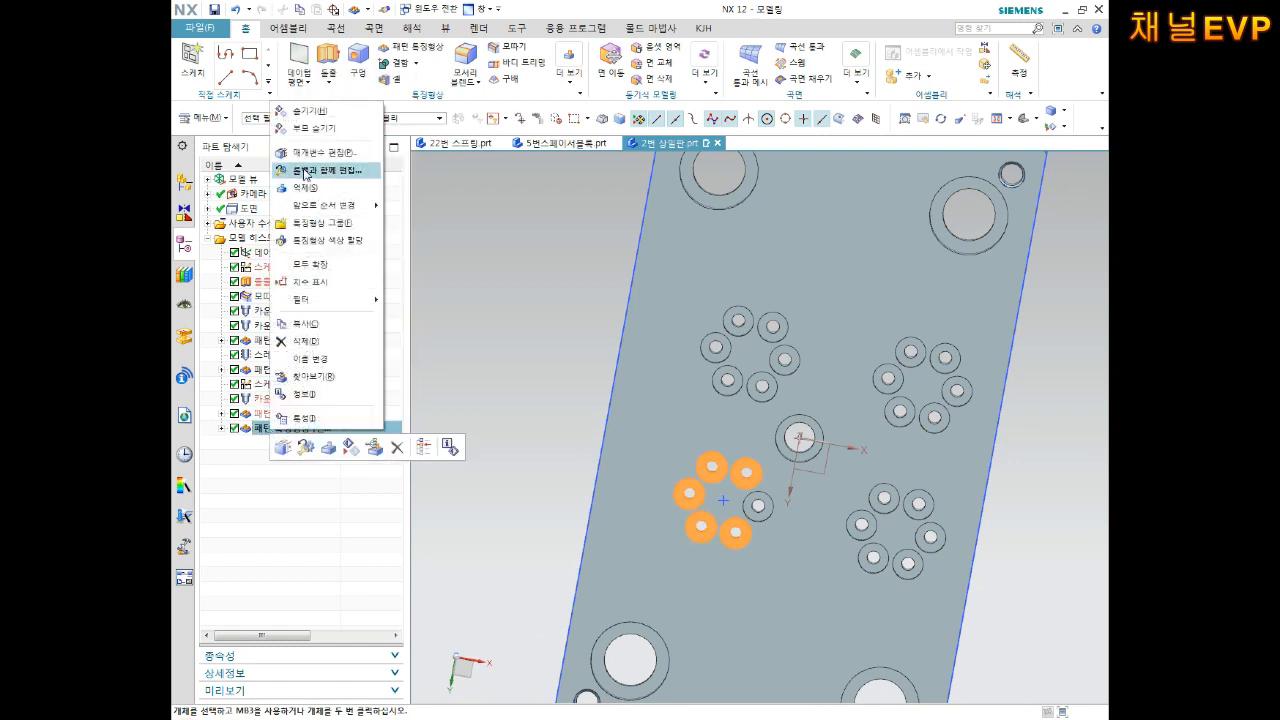
left_click(300, 148)
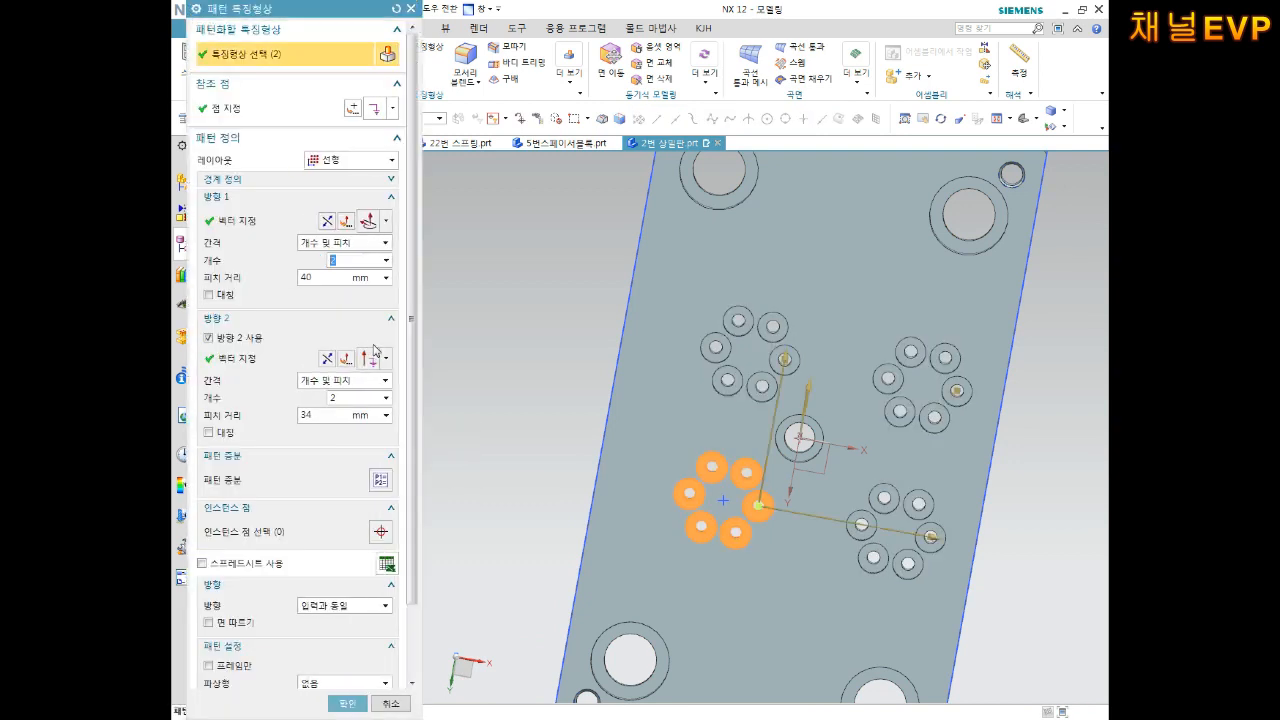
left_click(321, 277)
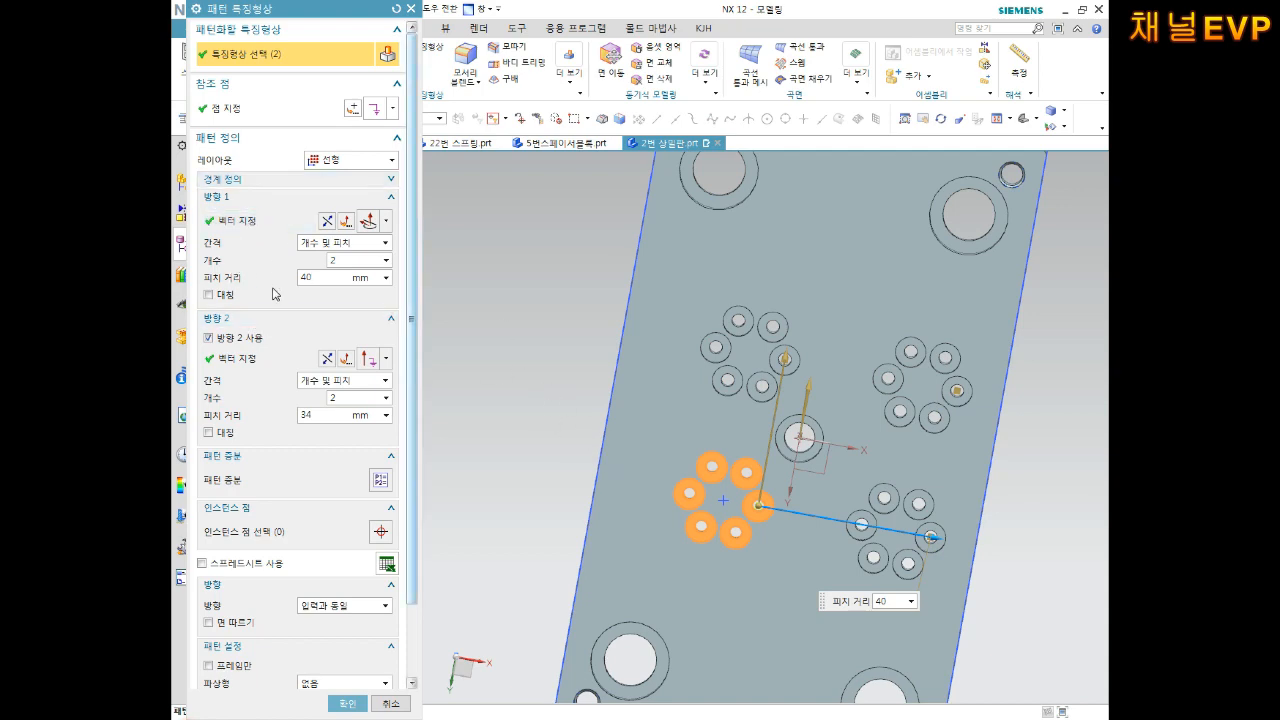
middle_click_drag(629, 497, 809, 443)
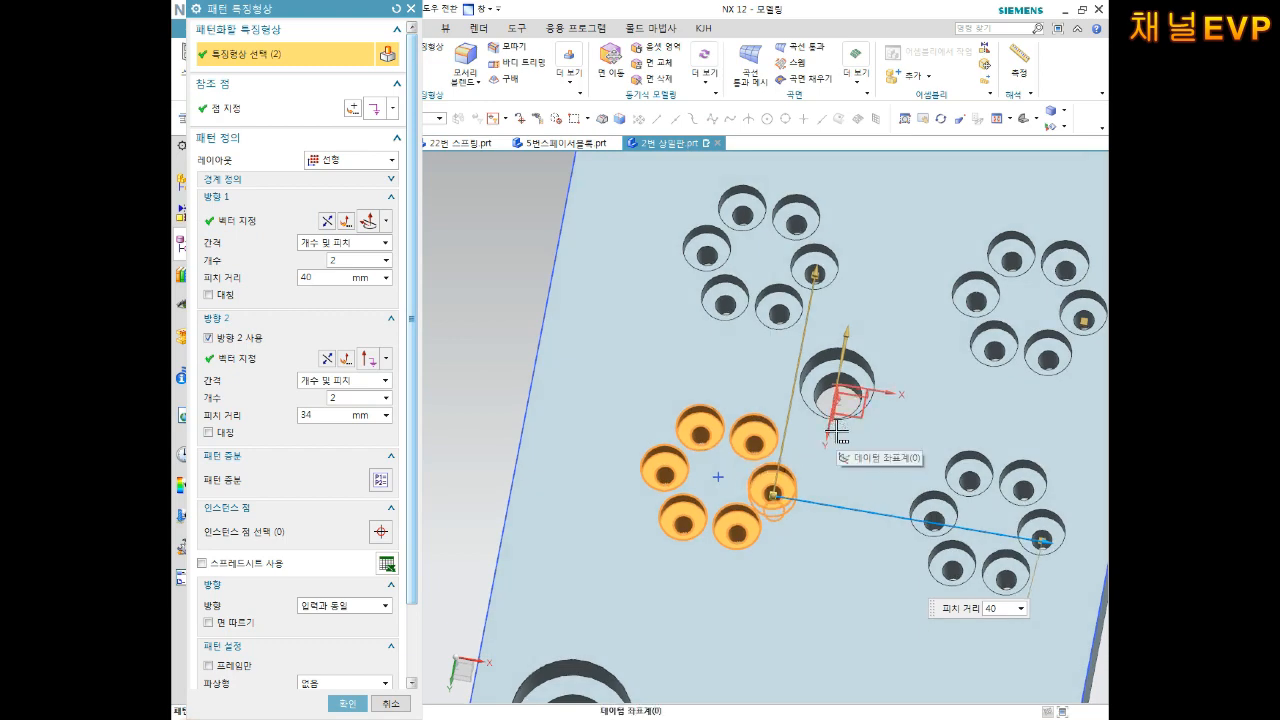
scroll(838, 431, "down", 4)
middle_click_drag(838, 431, 841, 467)
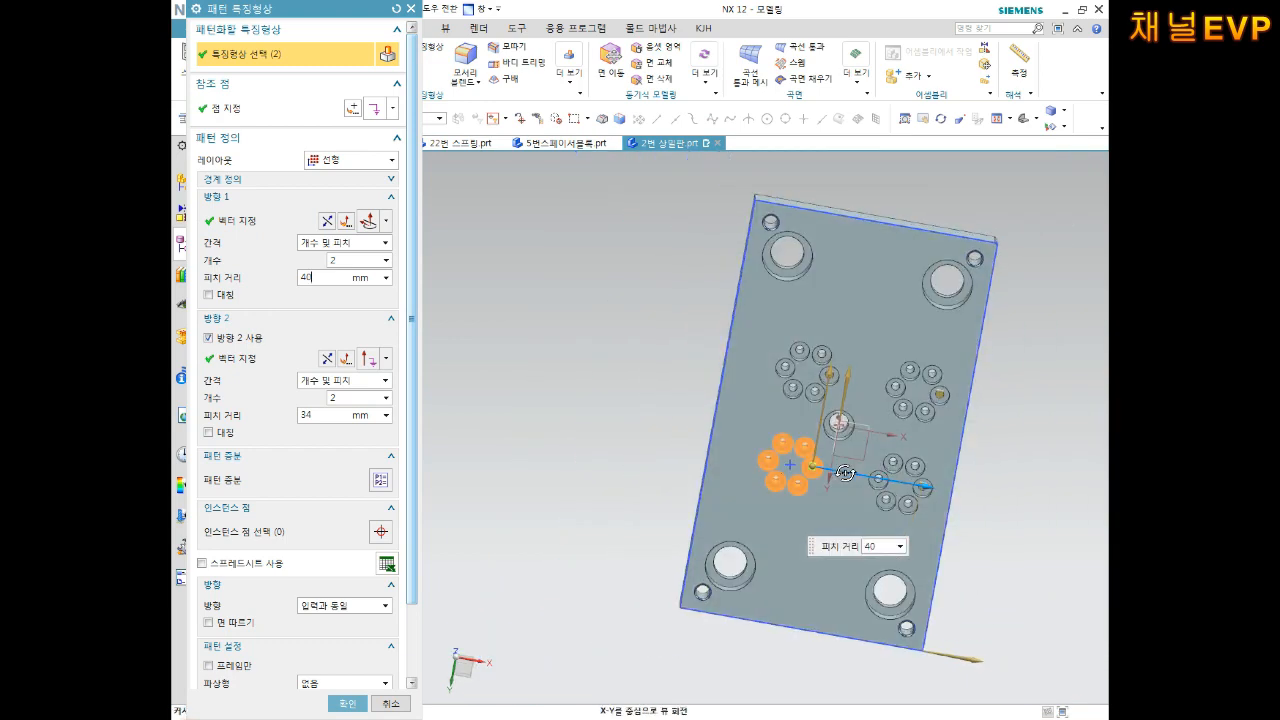
scroll(840, 467, "up", 2)
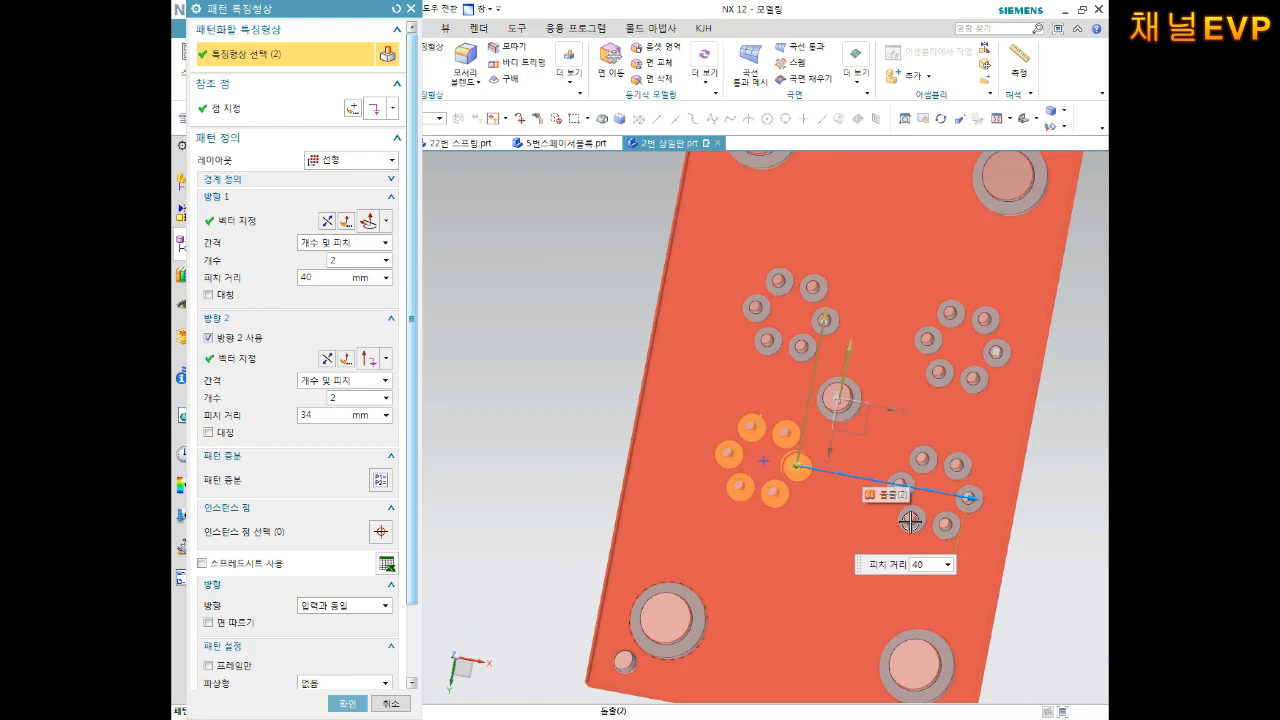
middle_click(570, 346)
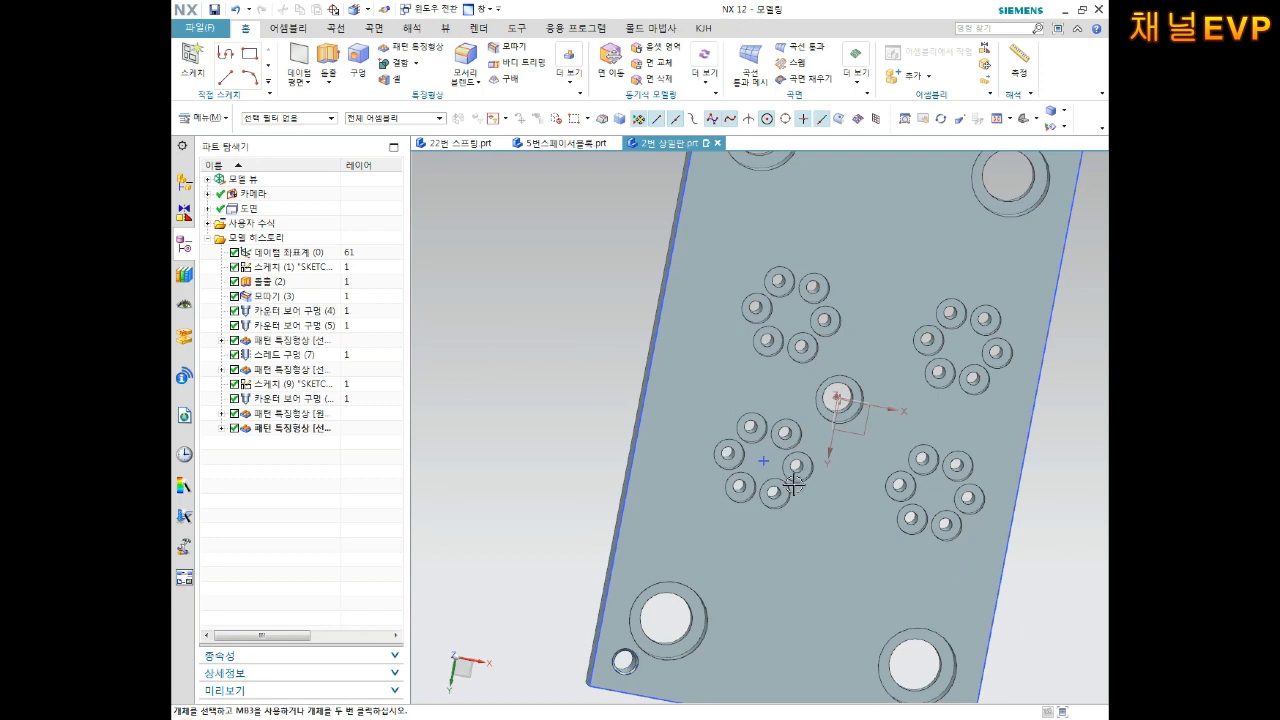
Step: Edit the sketch of the hole group's center point and delete its horizontal dimension to the center hole's edge
left_click(772, 463)
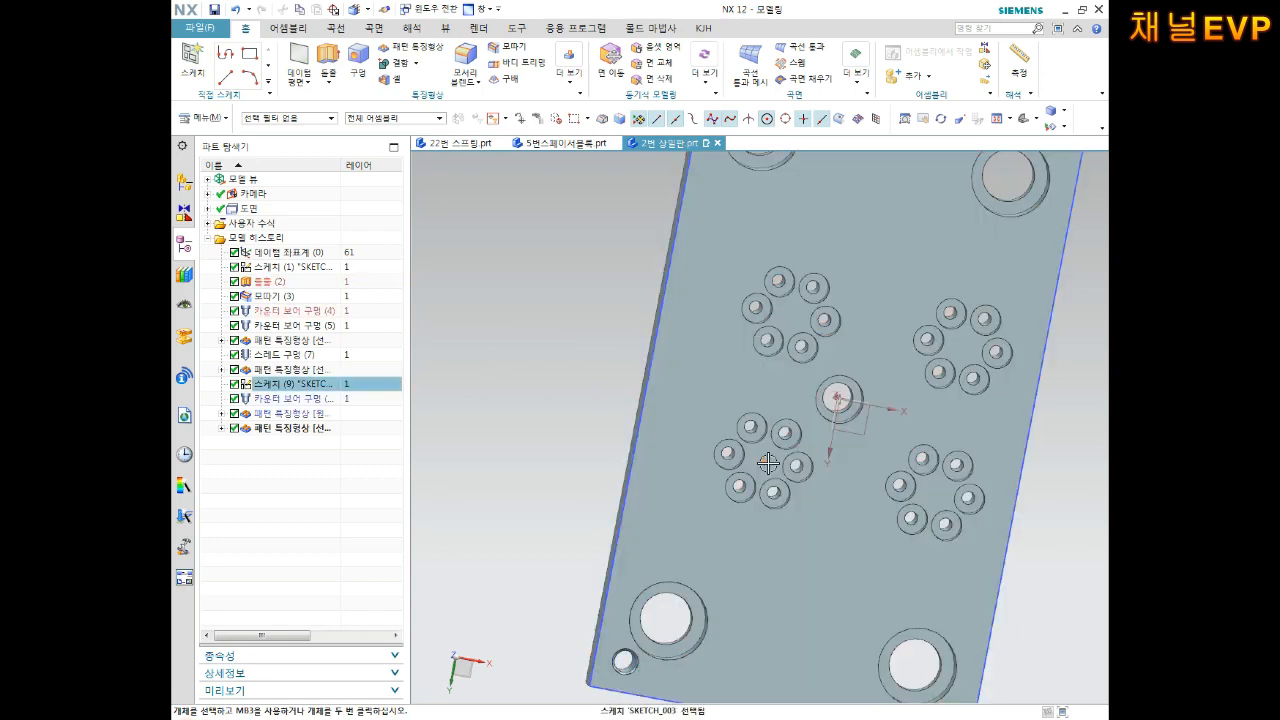
right_click(320, 388)
left_click(400, 48)
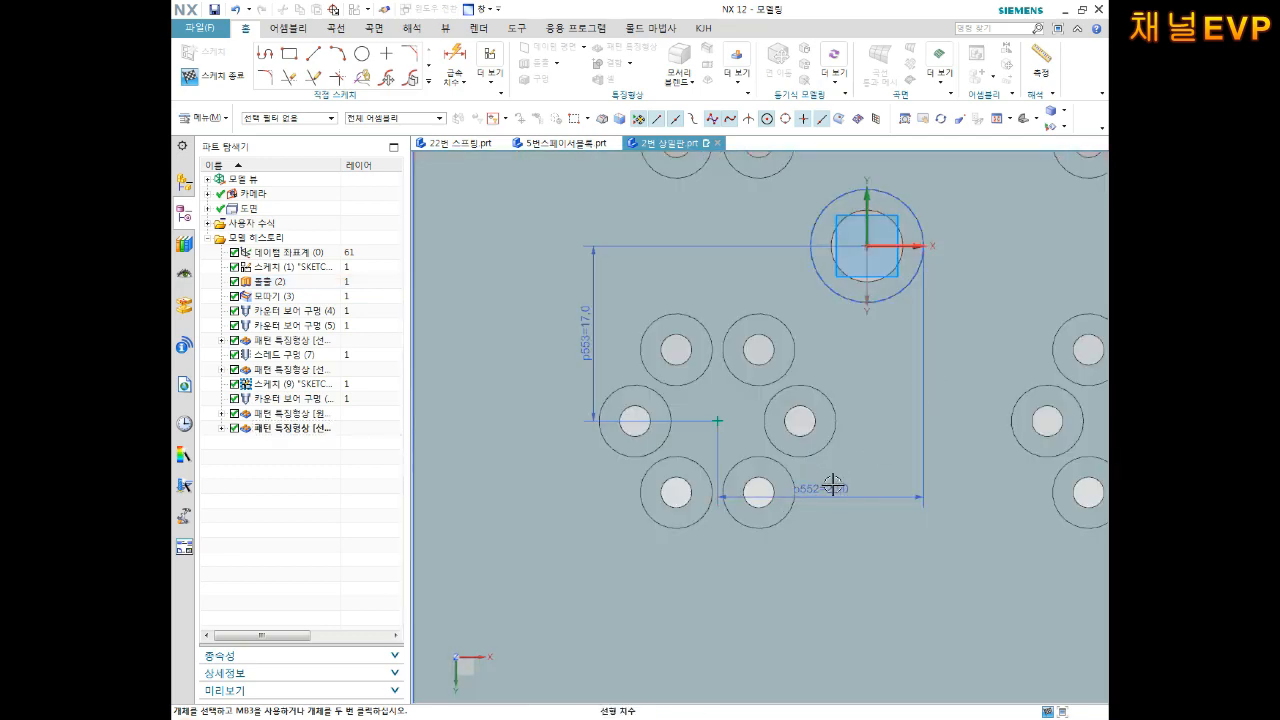
left_click(833, 486)
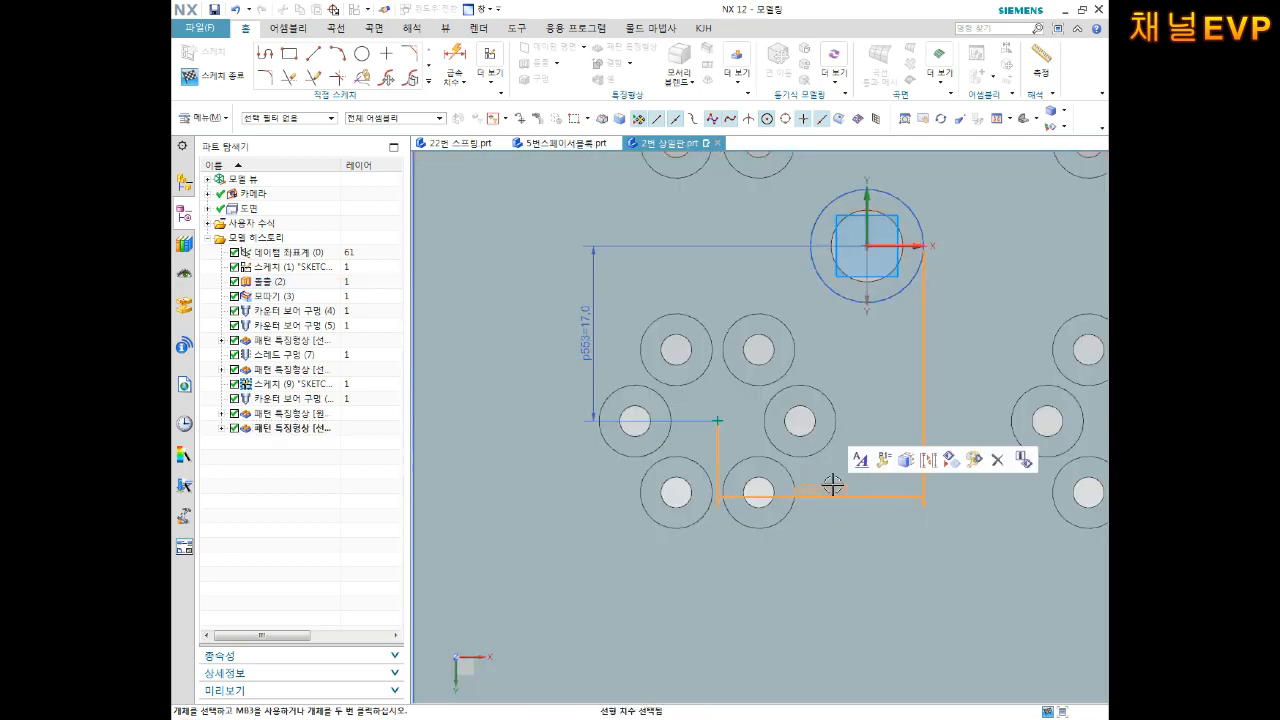
key("Delete")
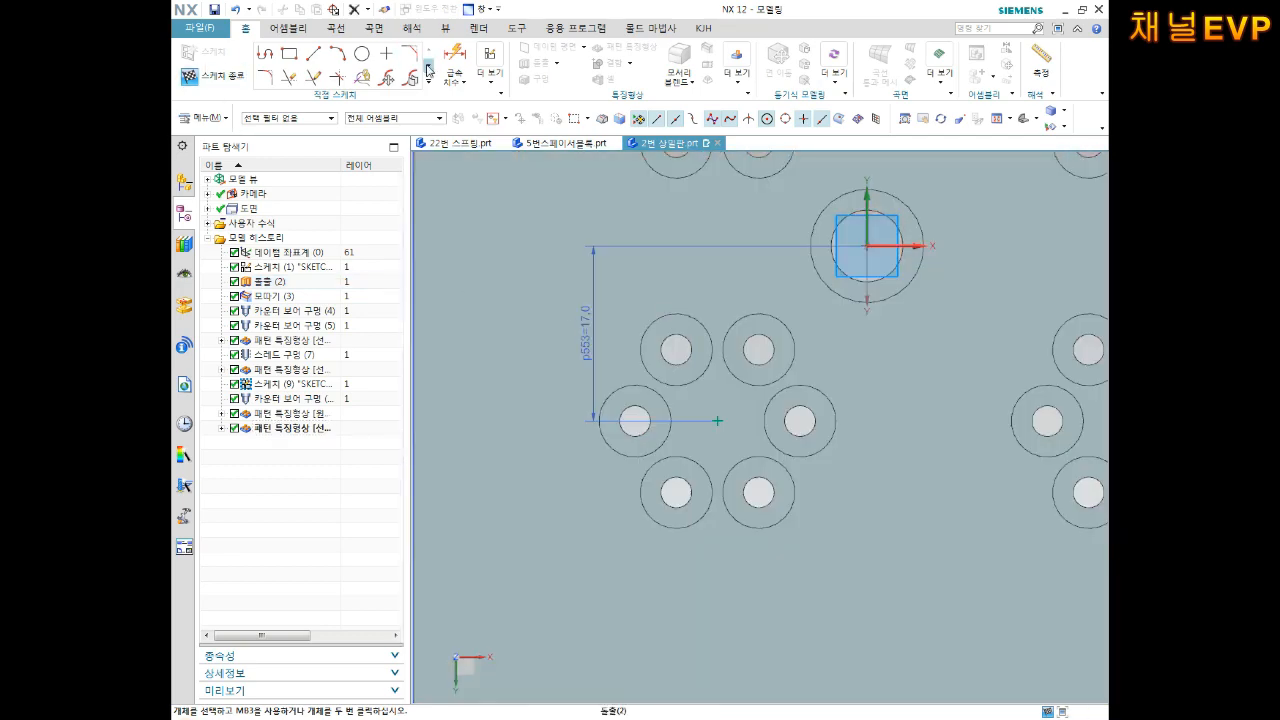
Step: Dimension the hole group's center point 20 mm horizontally from the center hole's center, finish the sketch and check the hole layout
key("d")
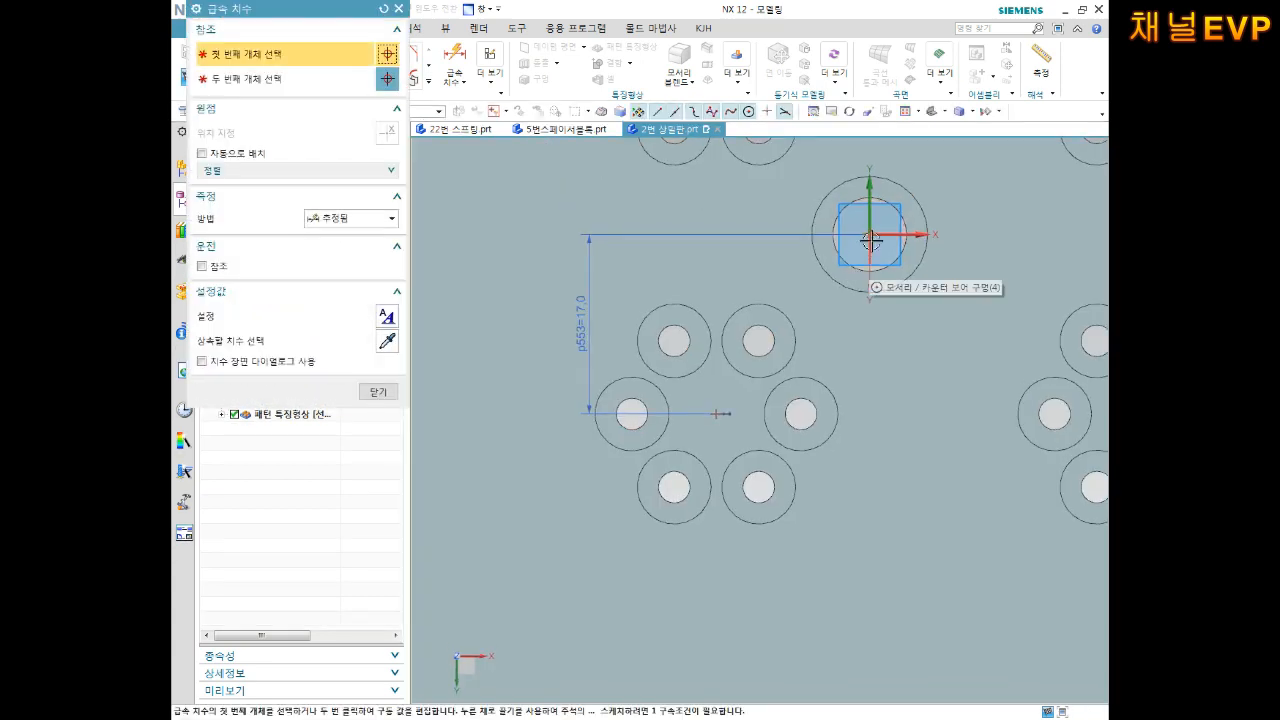
left_click(870, 238)
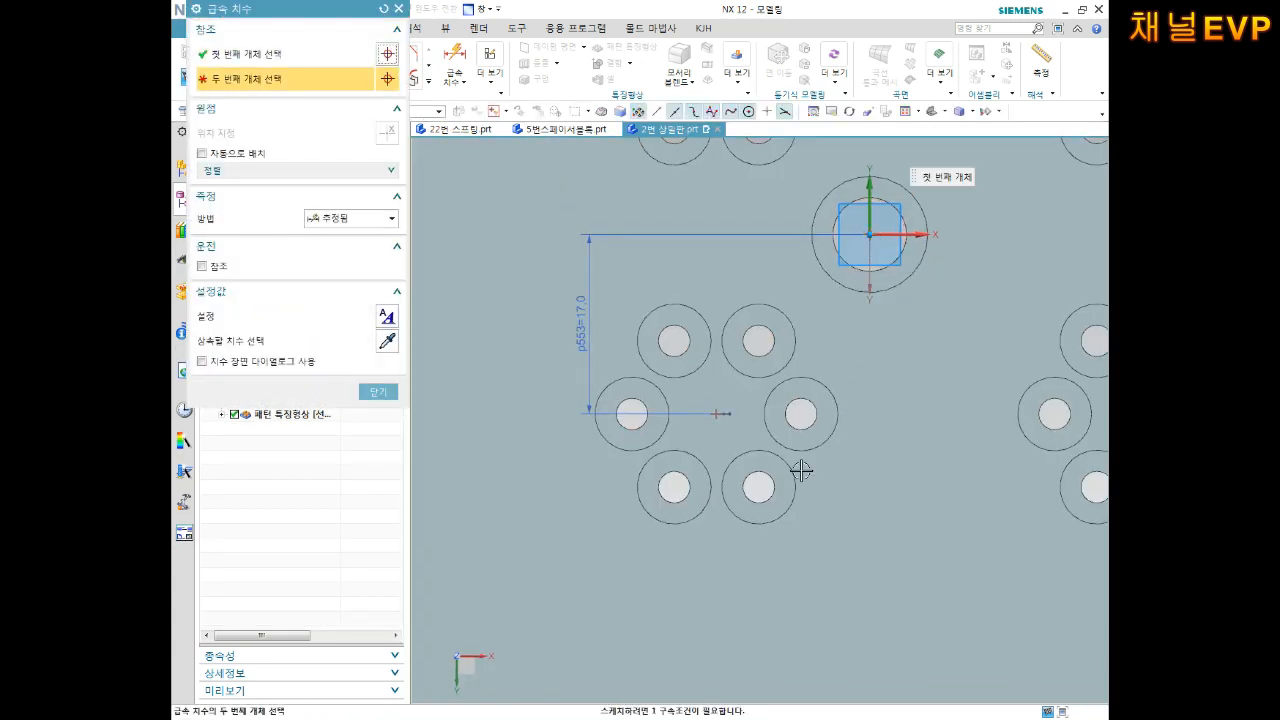
left_click(719, 413)
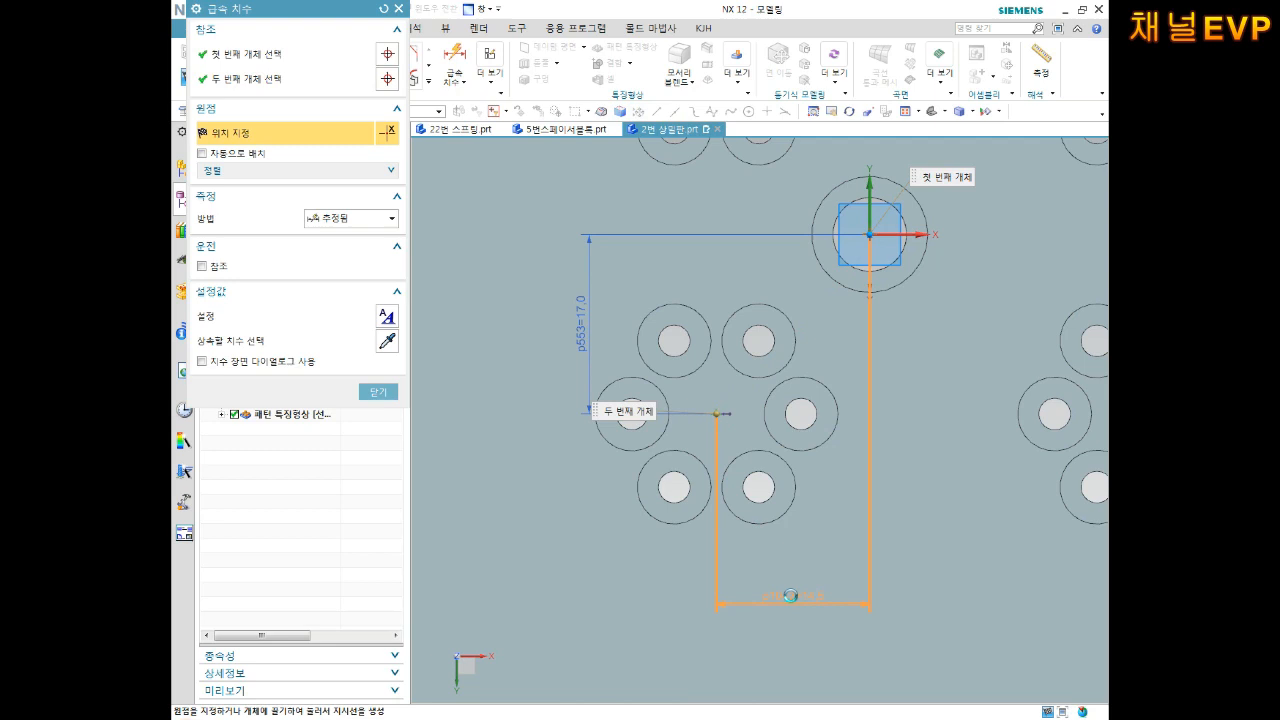
left_click(790, 596)
type("20")
key("Return")
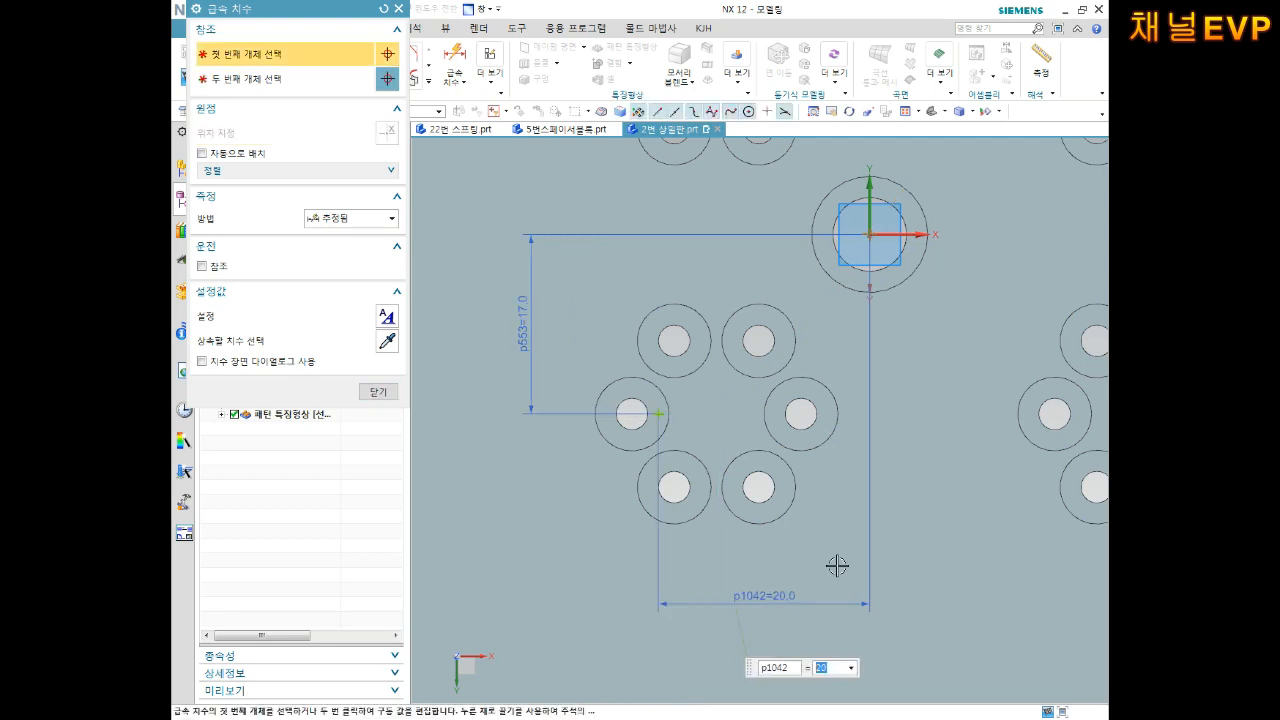
left_click(362, 395)
left_click(213, 75)
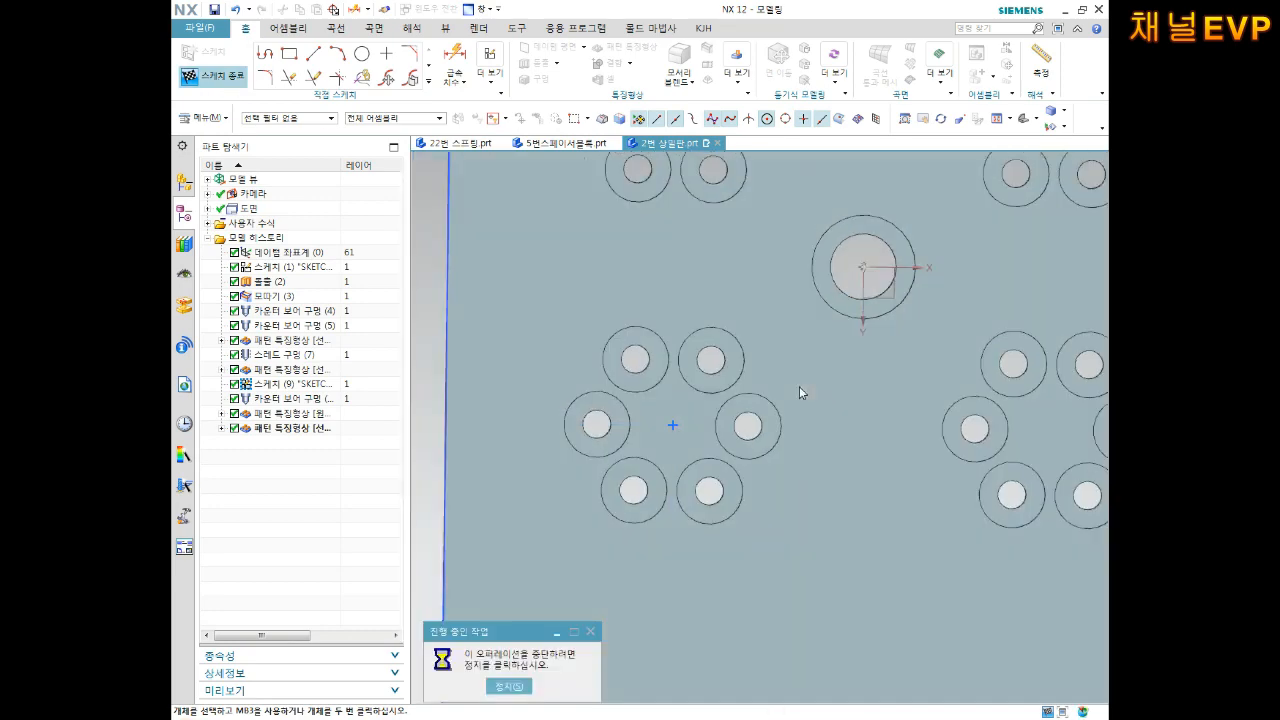
mouse_move(849, 434)
middle_mouse_down()
mouse_move(835, 414)
mouse_move(838, 424)
middle_mouse_up()
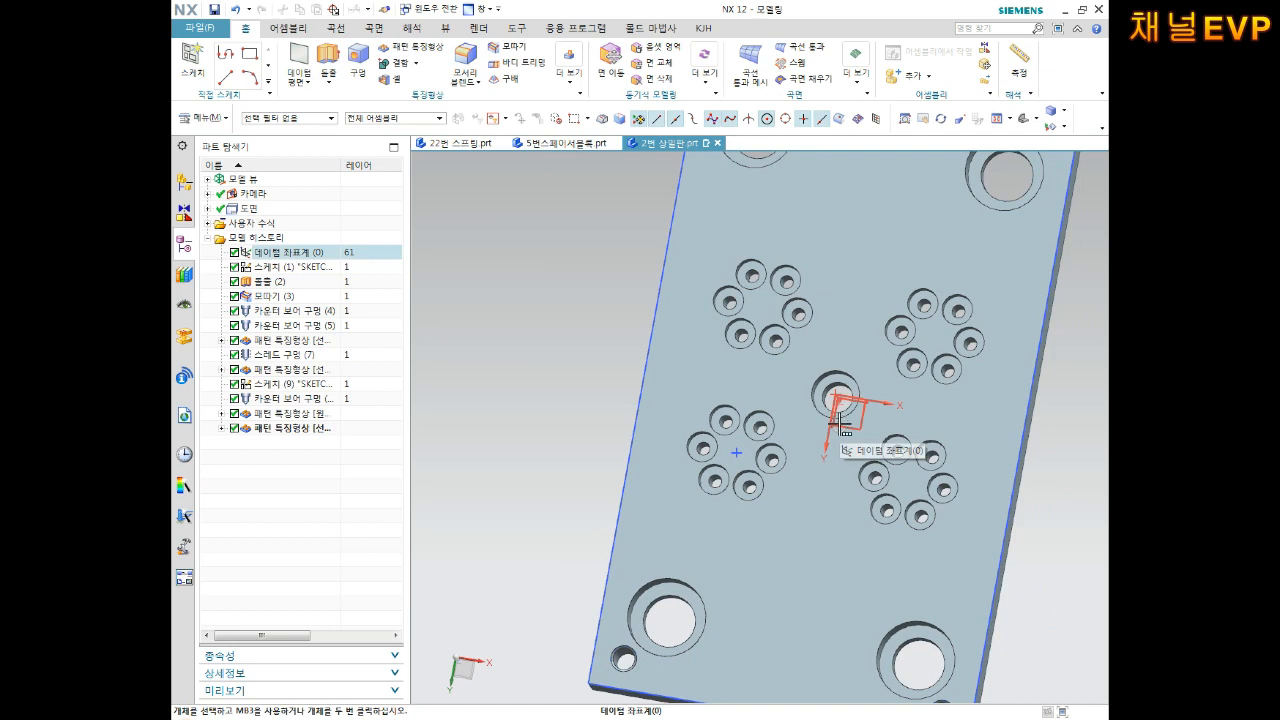
left_click(1035, 118)
left_click(1046, 168)
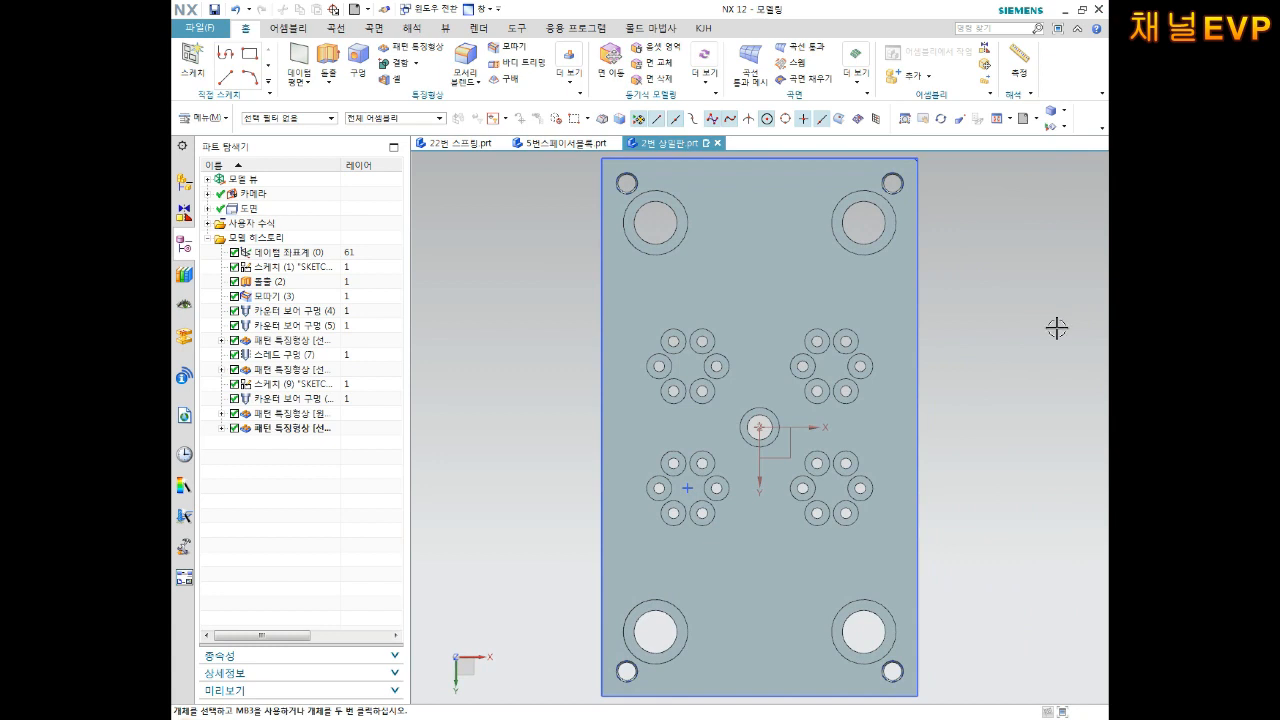
Step: Change the plate's display color to Strong Plum
left_click(1035, 118)
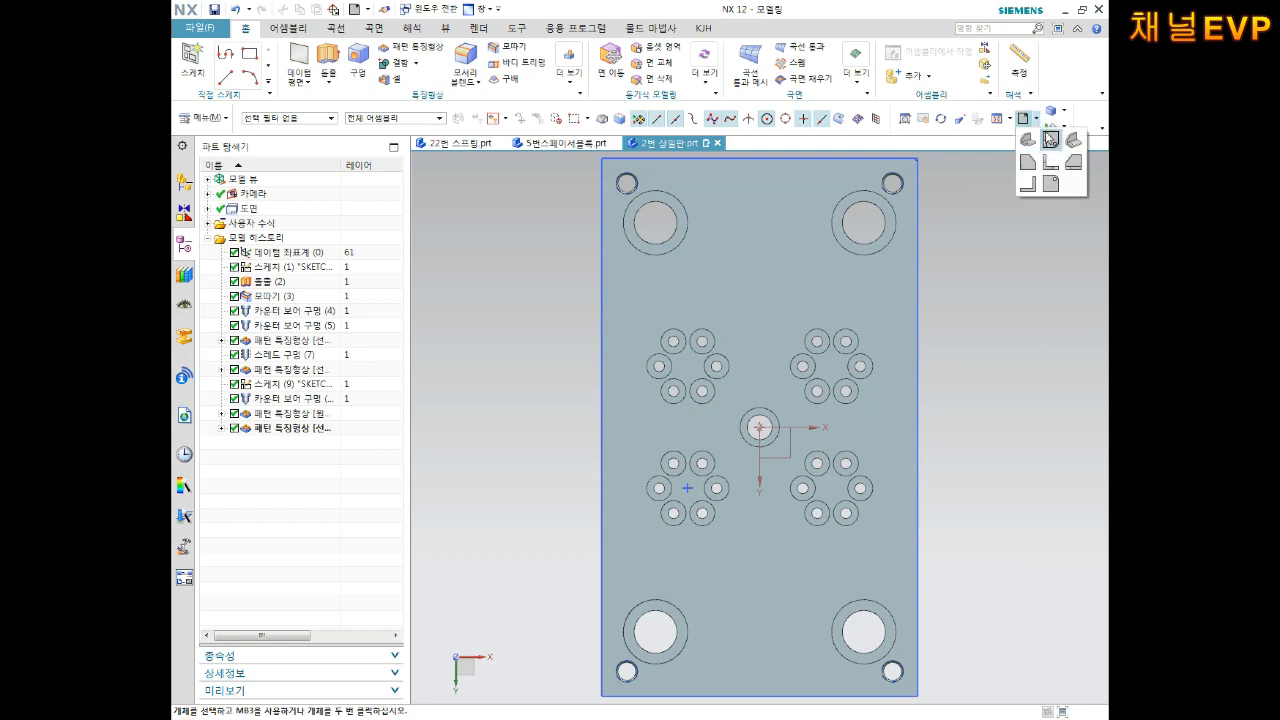
left_click(1060, 163)
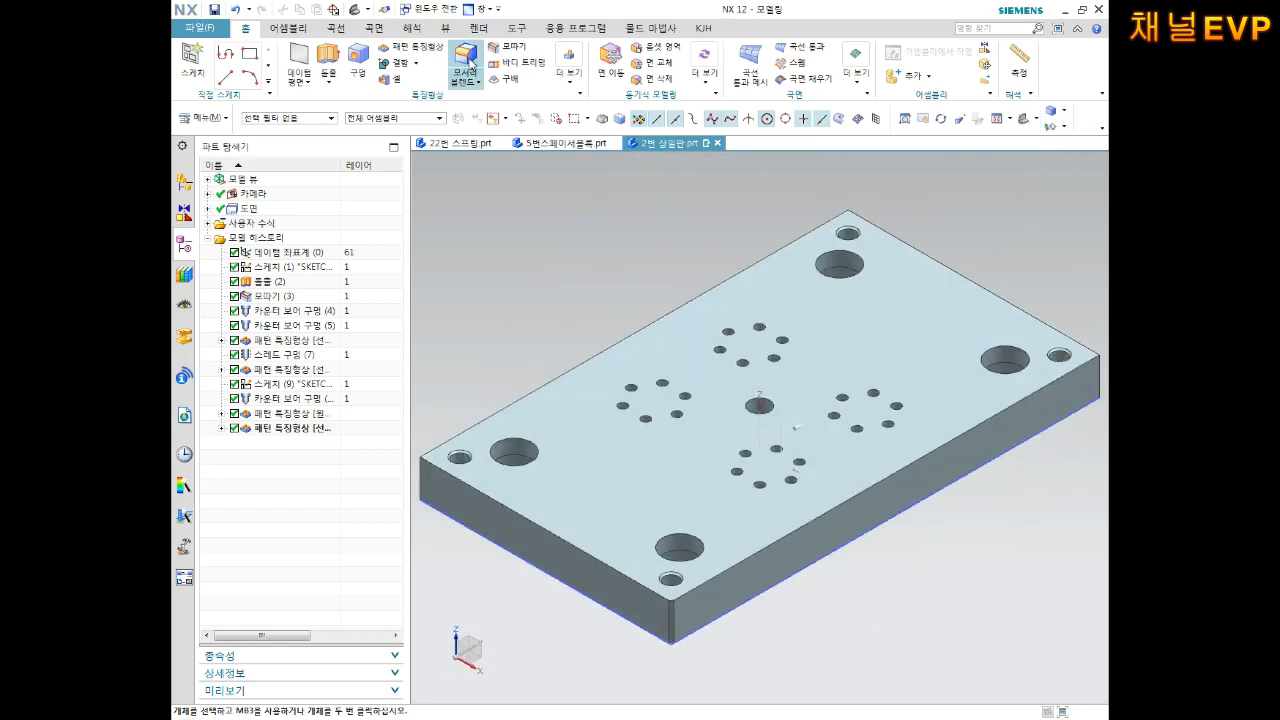
left_click(479, 28)
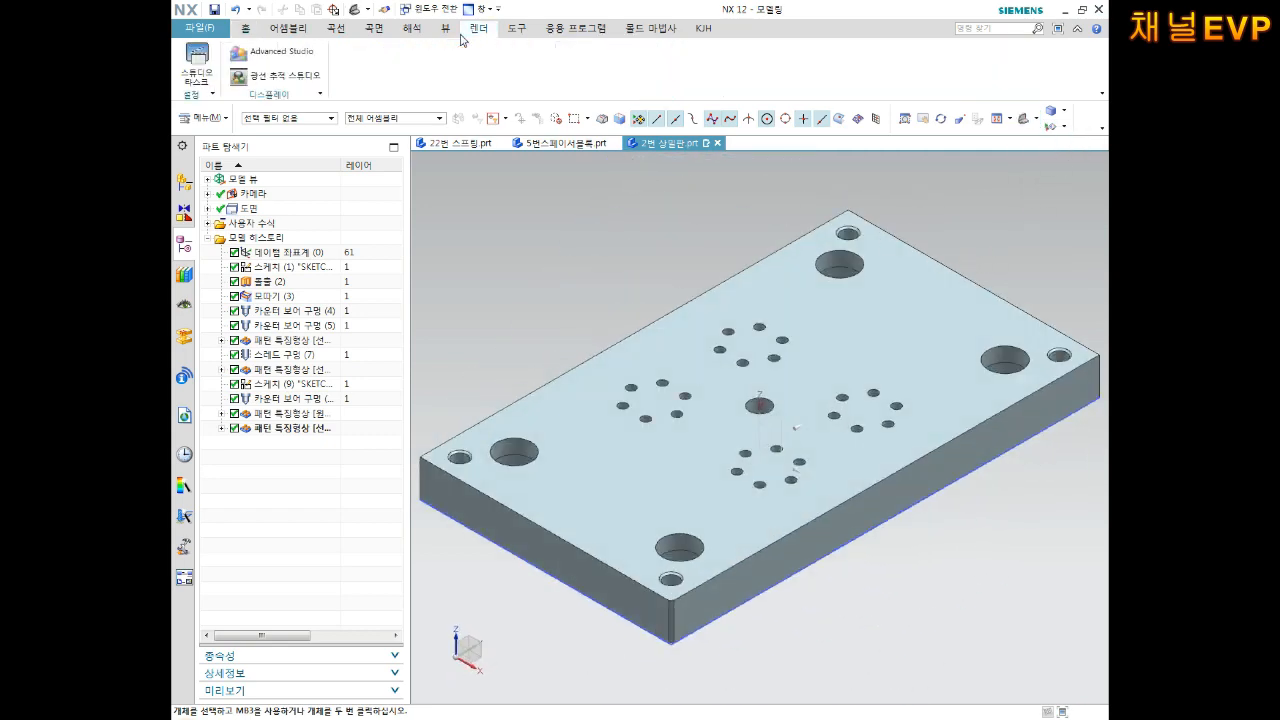
left_click(446, 28)
left_click(656, 60)
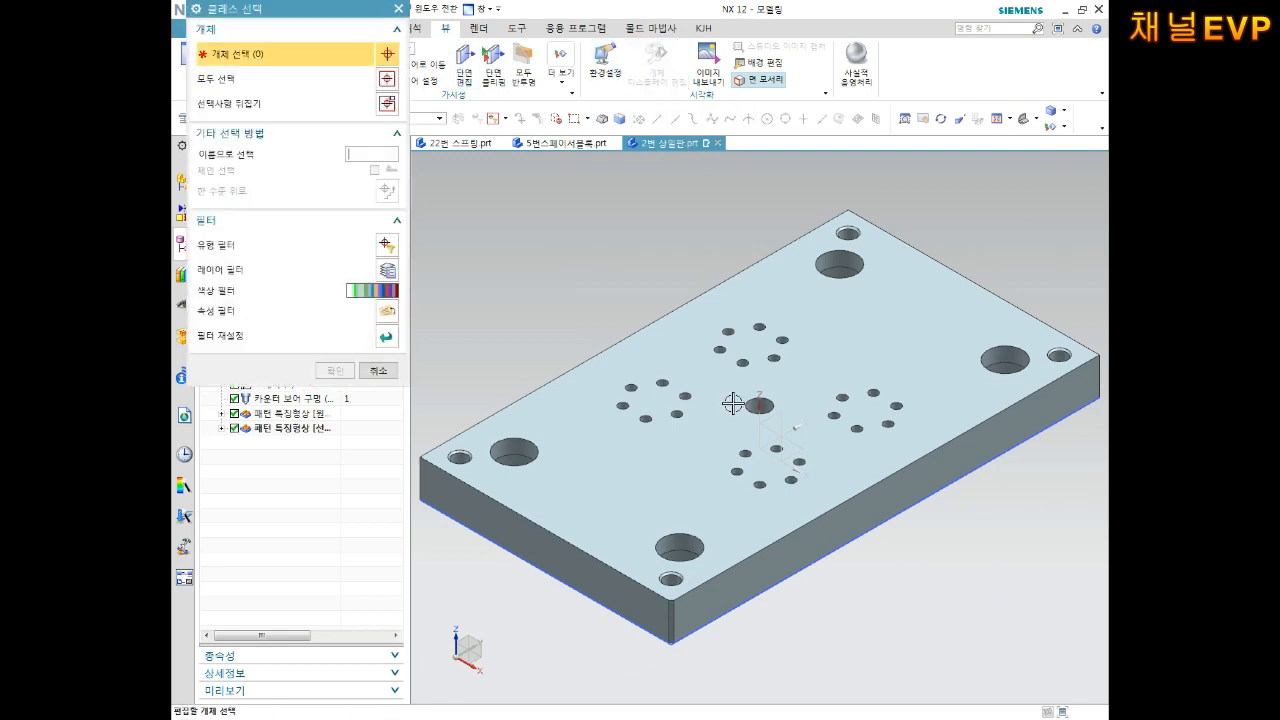
left_click(716, 370)
middle_click(617, 276)
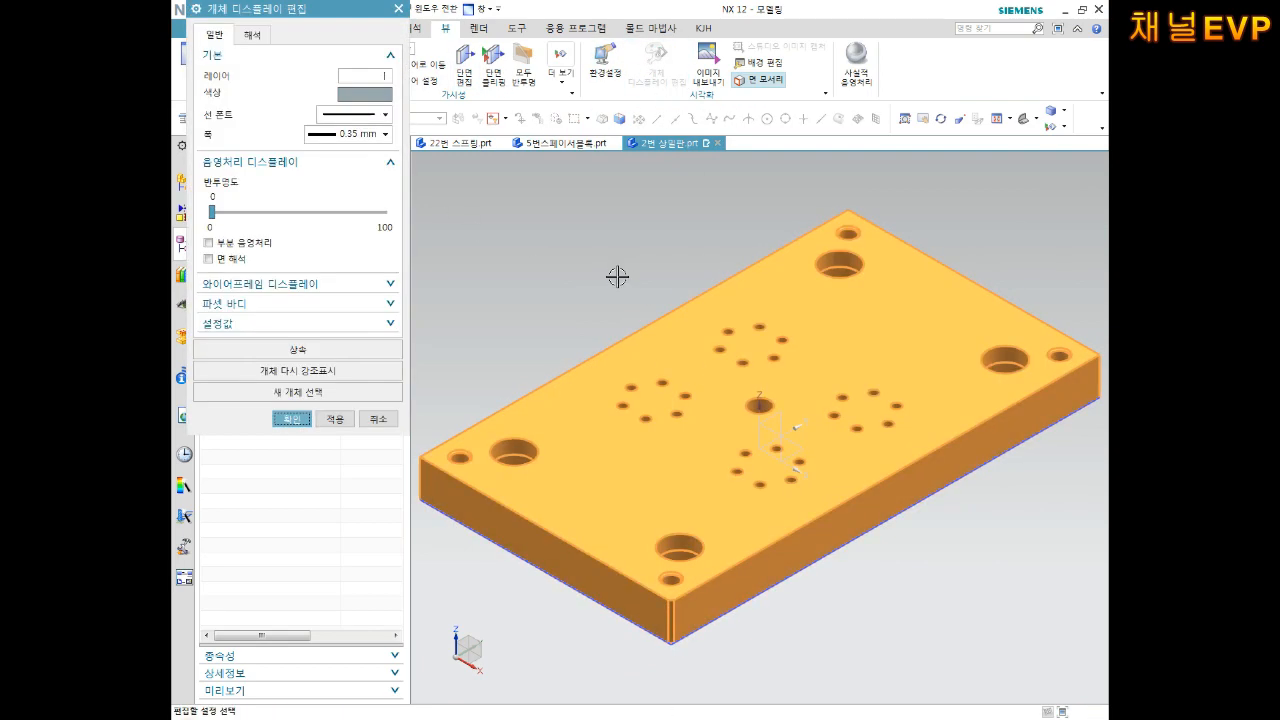
left_click(376, 103)
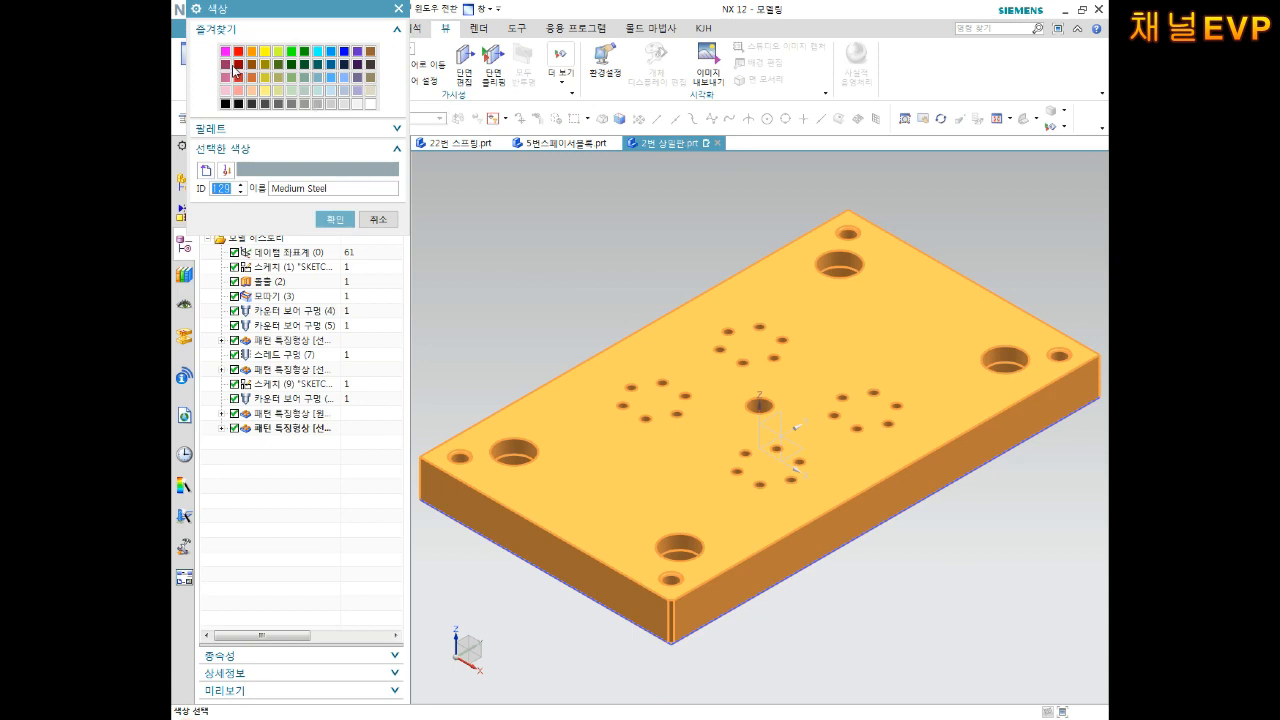
left_click(224, 64)
left_click(236, 79)
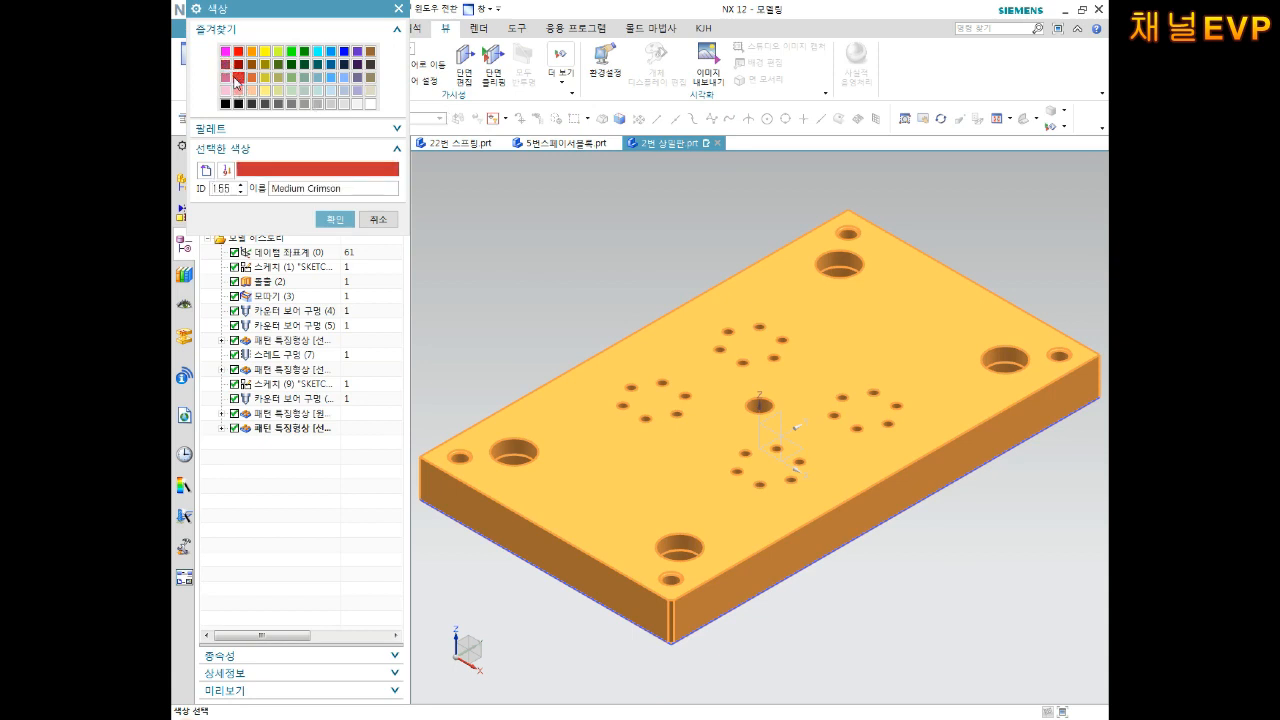
left_click(225, 65)
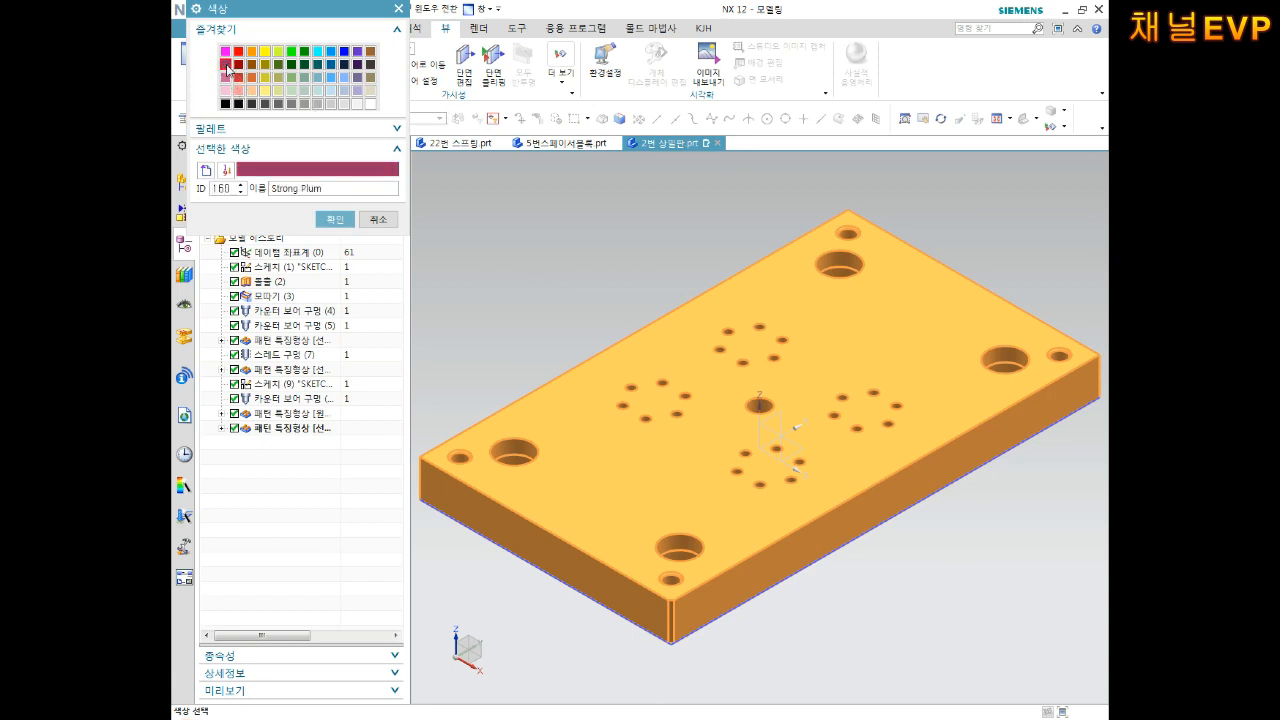
left_click(335, 219)
left_click(291, 418)
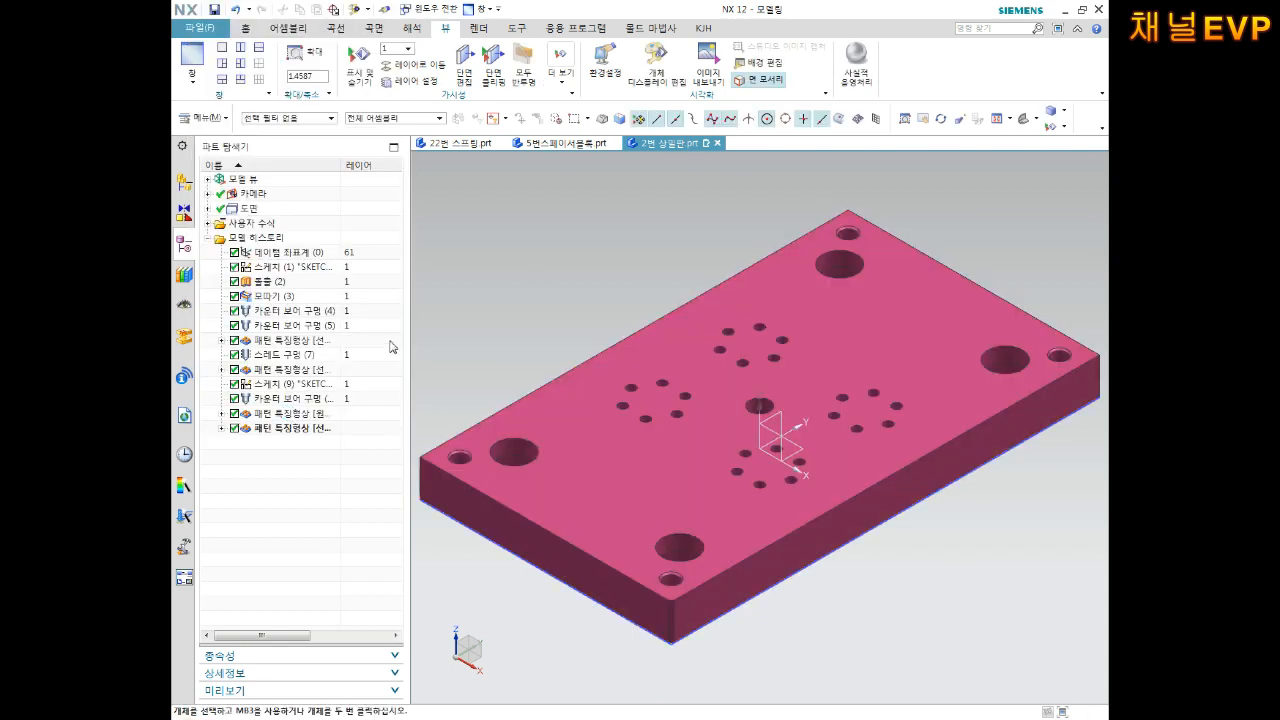
Step: Sketch a short horizontal line near the lower edge of the plate's short side face, close to the corner, and finish the sketch
left_click(621, 465)
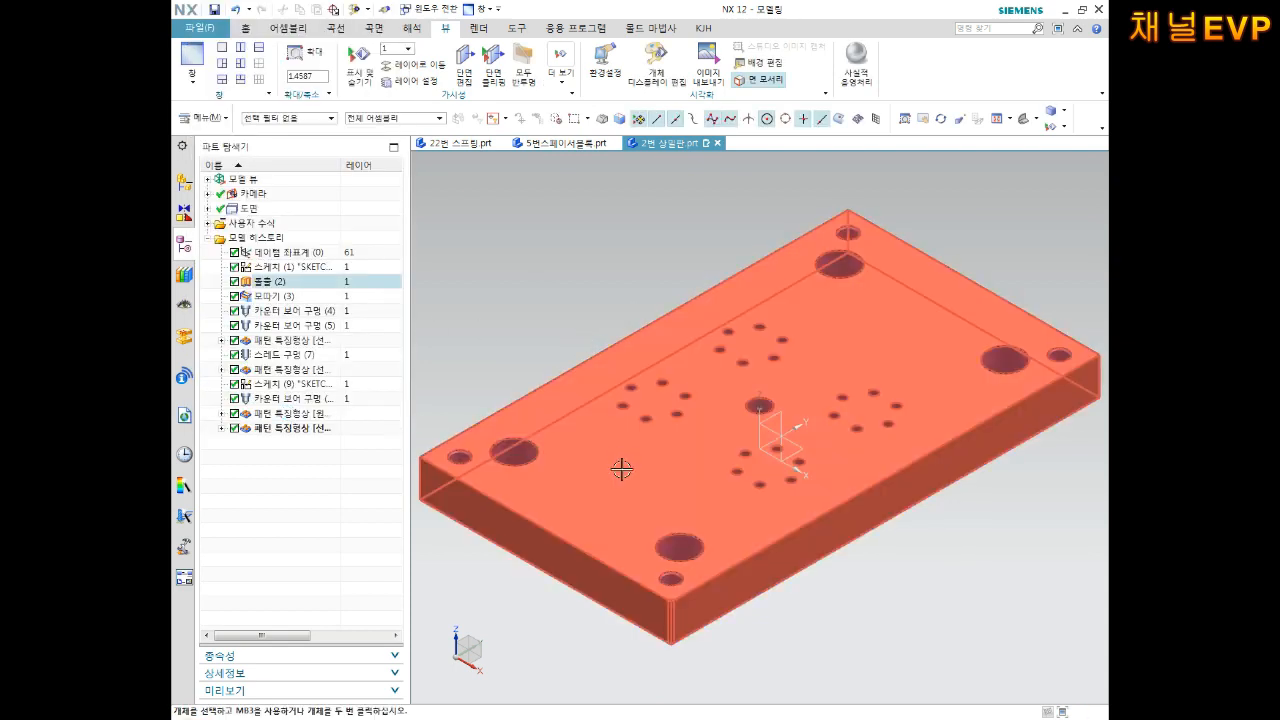
scroll(622, 465, "down", 1)
scroll(643, 541, "up", 2)
left_click(207, 32)
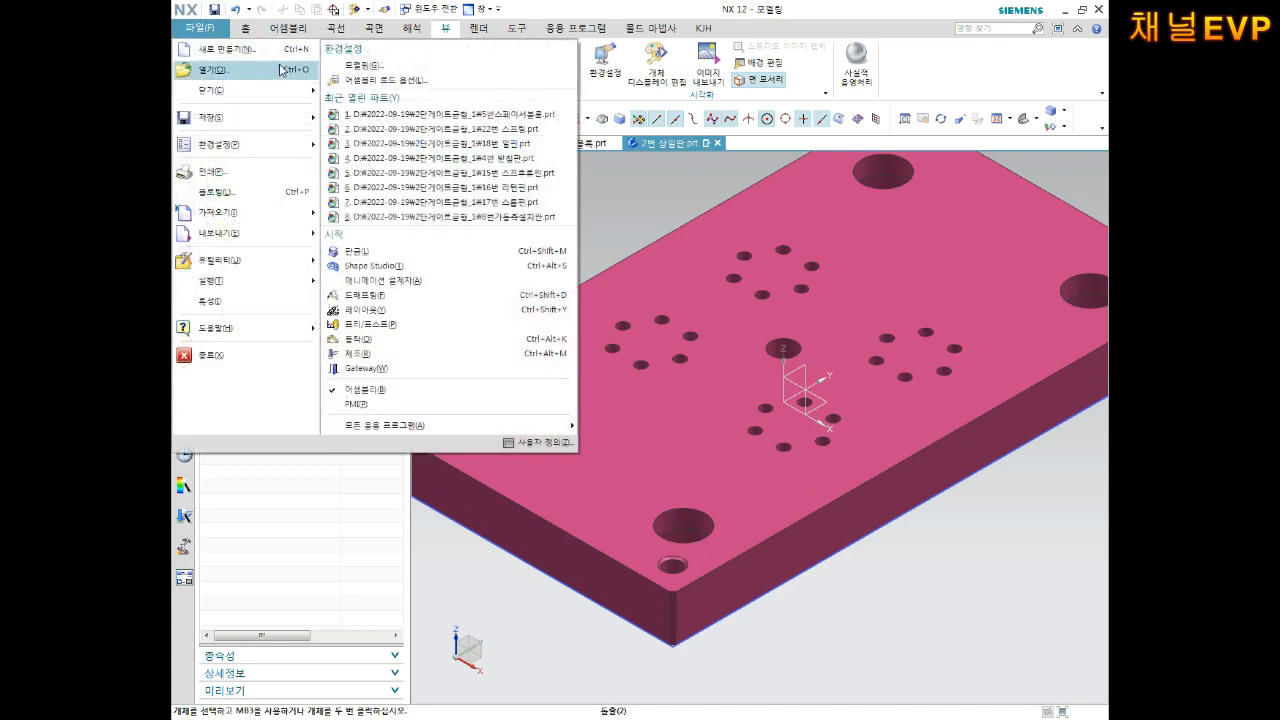
left_click(245, 28)
left_click(195, 62)
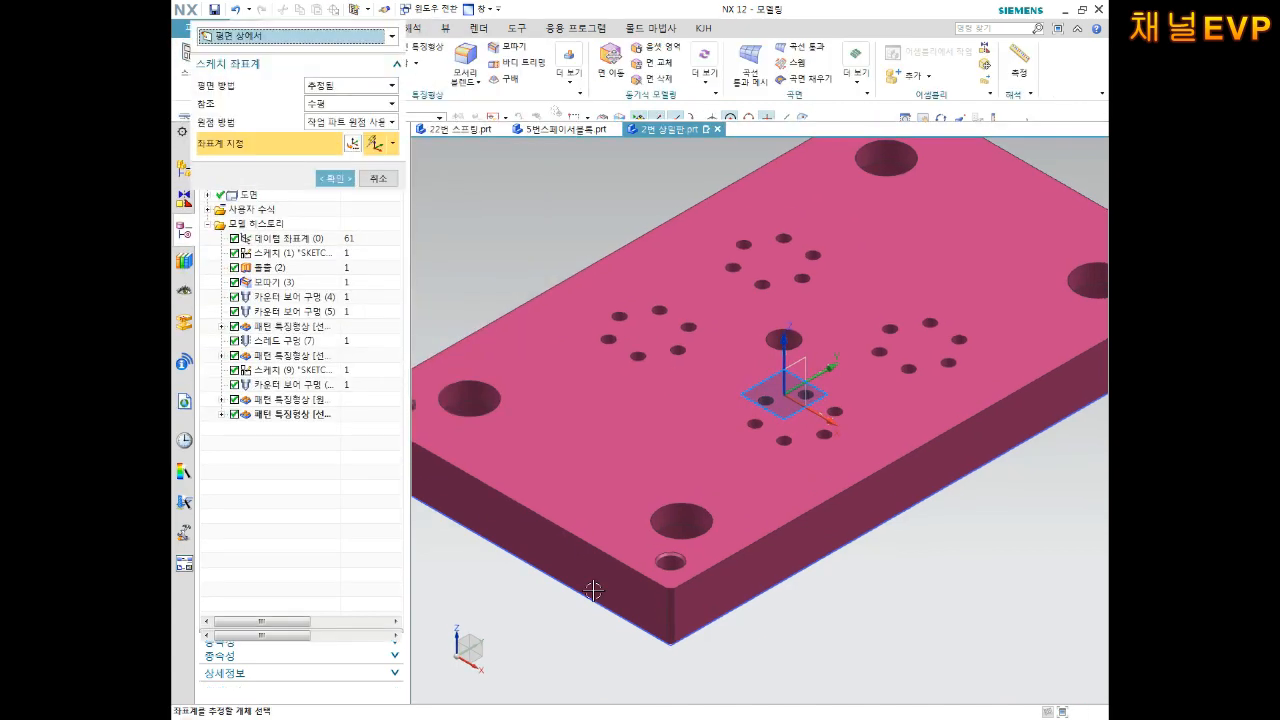
left_click(586, 566)
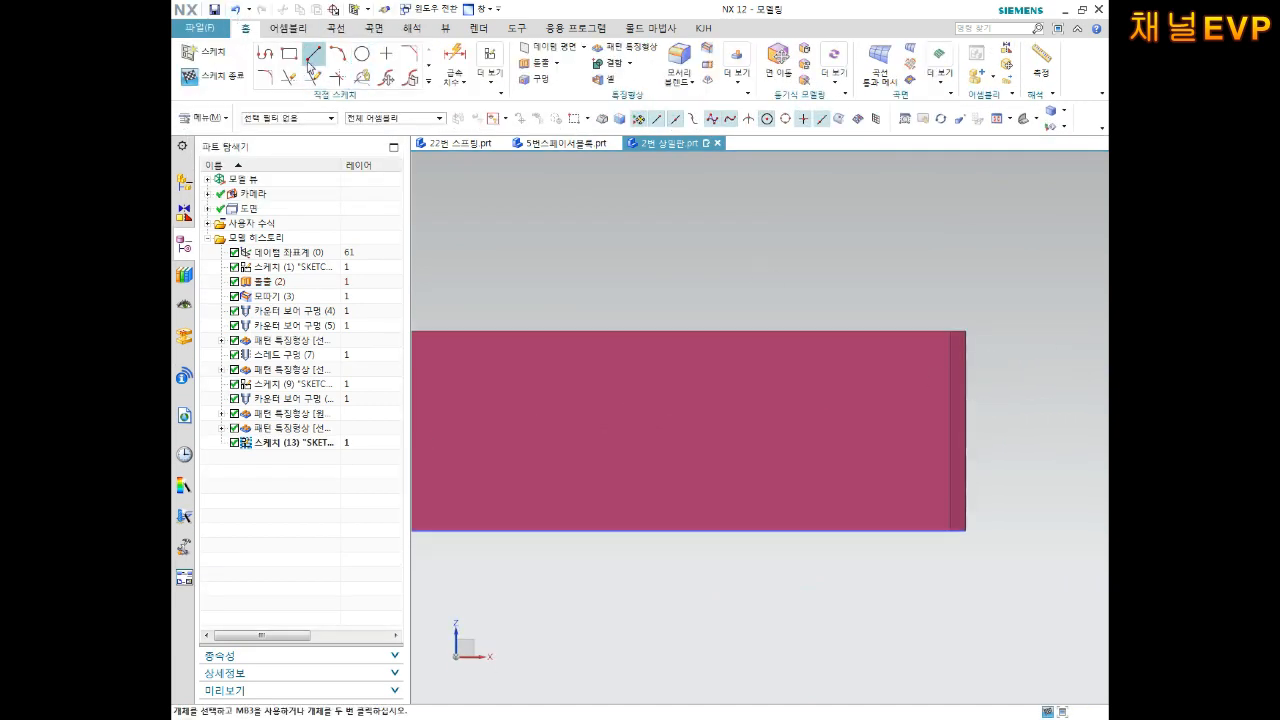
left_click(312, 58)
left_click(703, 500)
left_click(901, 501)
left_click(212, 75)
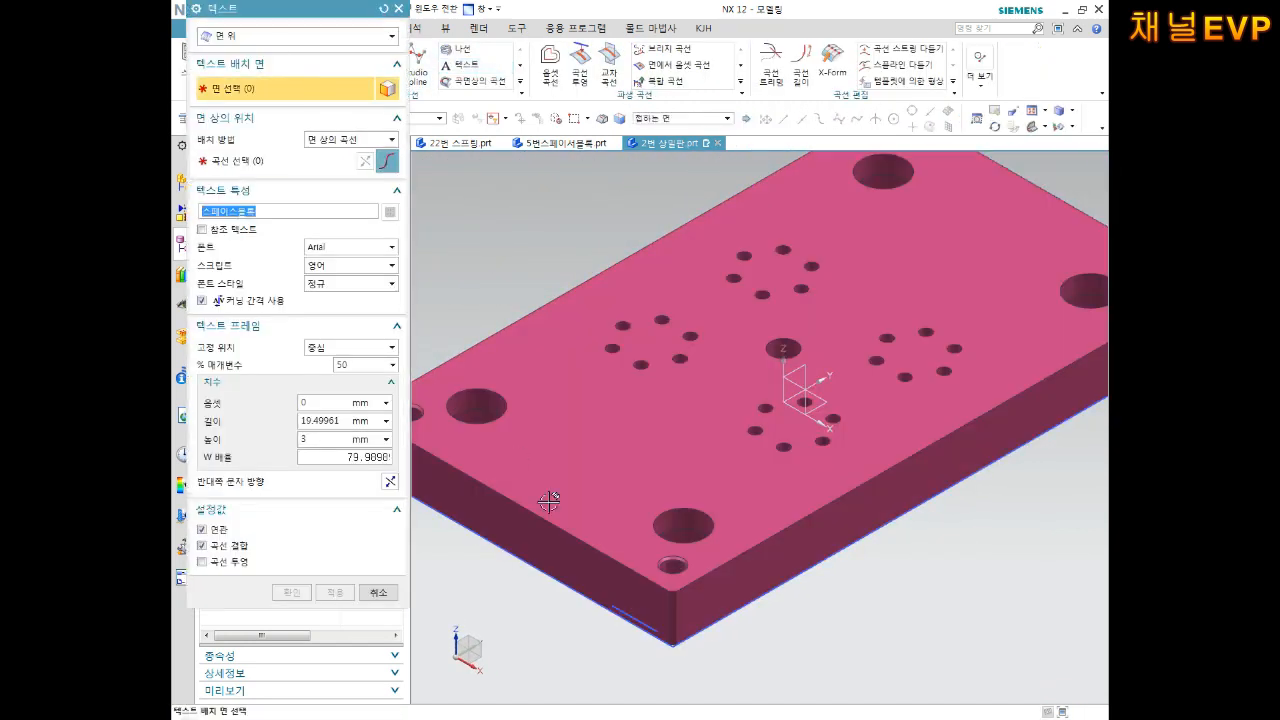
Step: Create the text 상밀판 on the plate's short side face along the sketched line, with the curve direction reversed
left_click(566, 543)
scroll(655, 632, "up", 3)
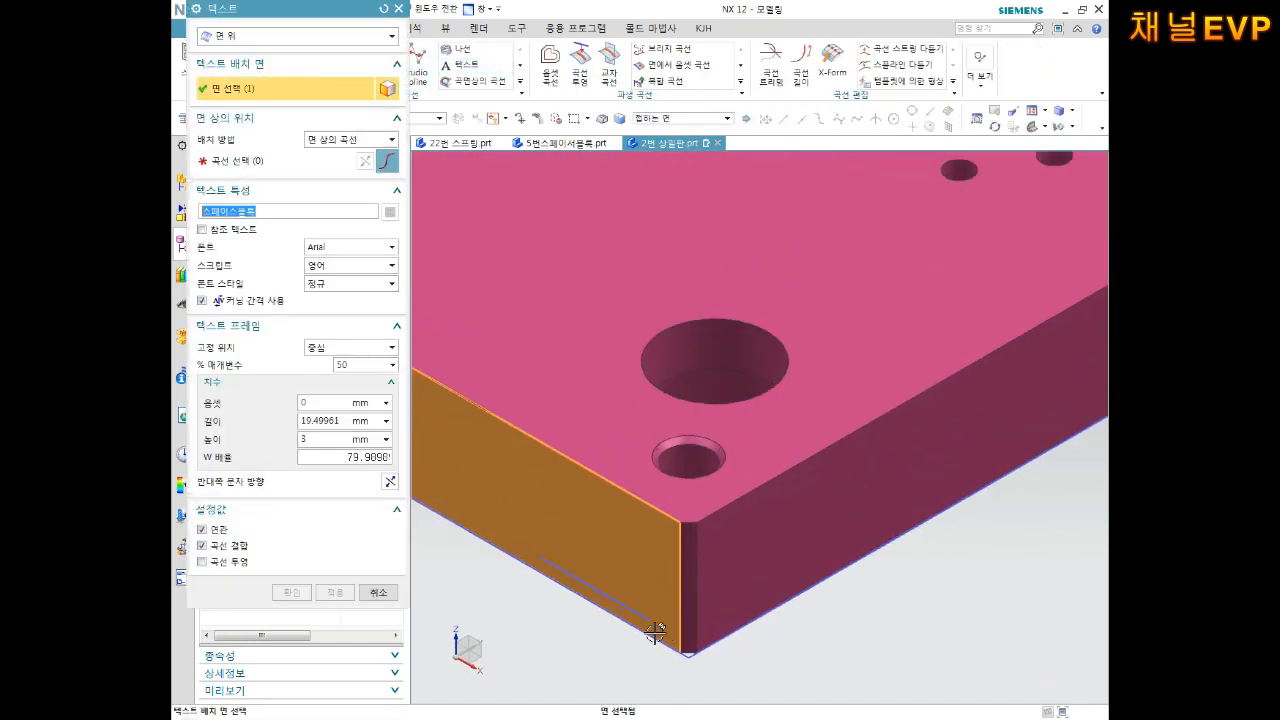
left_click(605, 599)
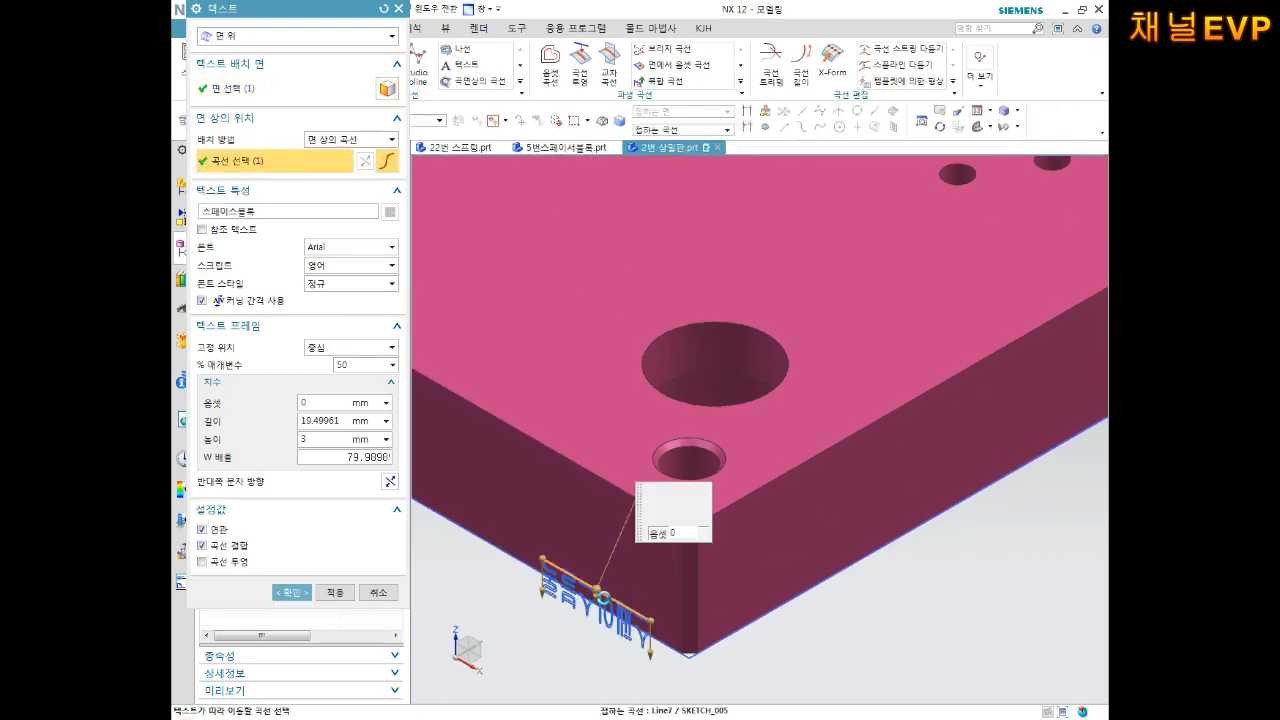
left_click(365, 160)
double_click(290, 211)
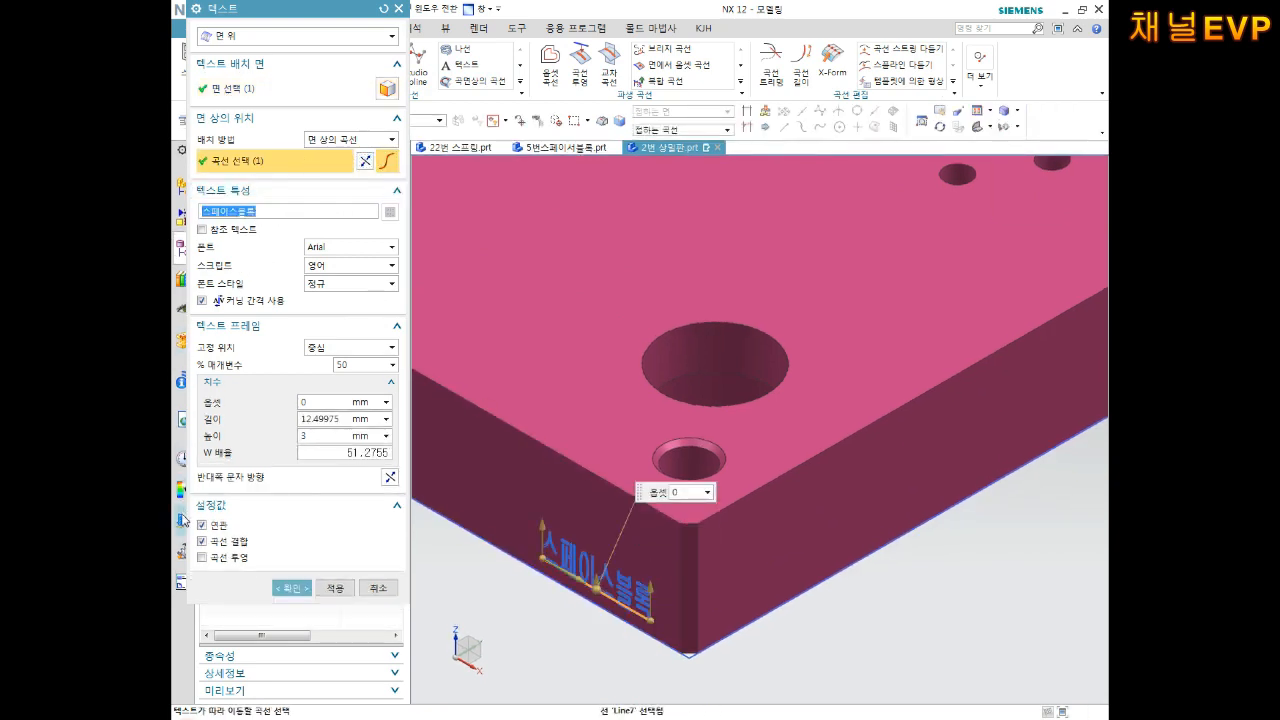
type("A")
type("판면")
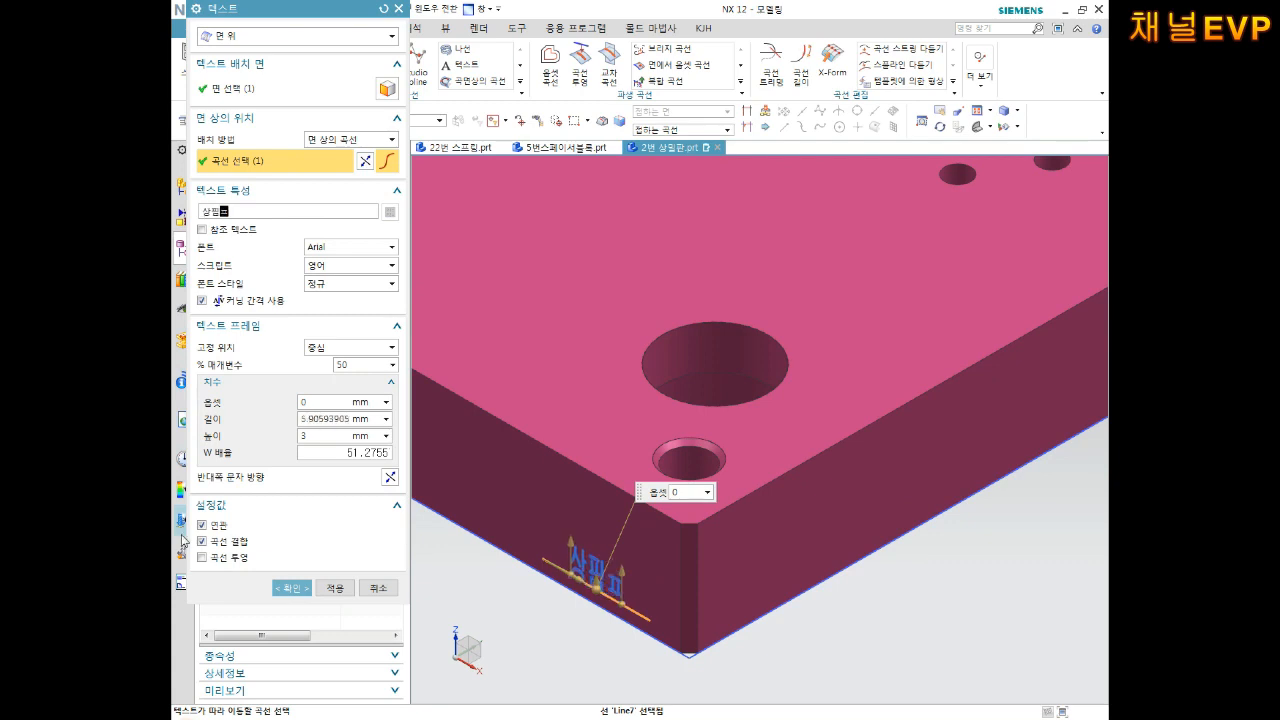
left_click(292, 587)
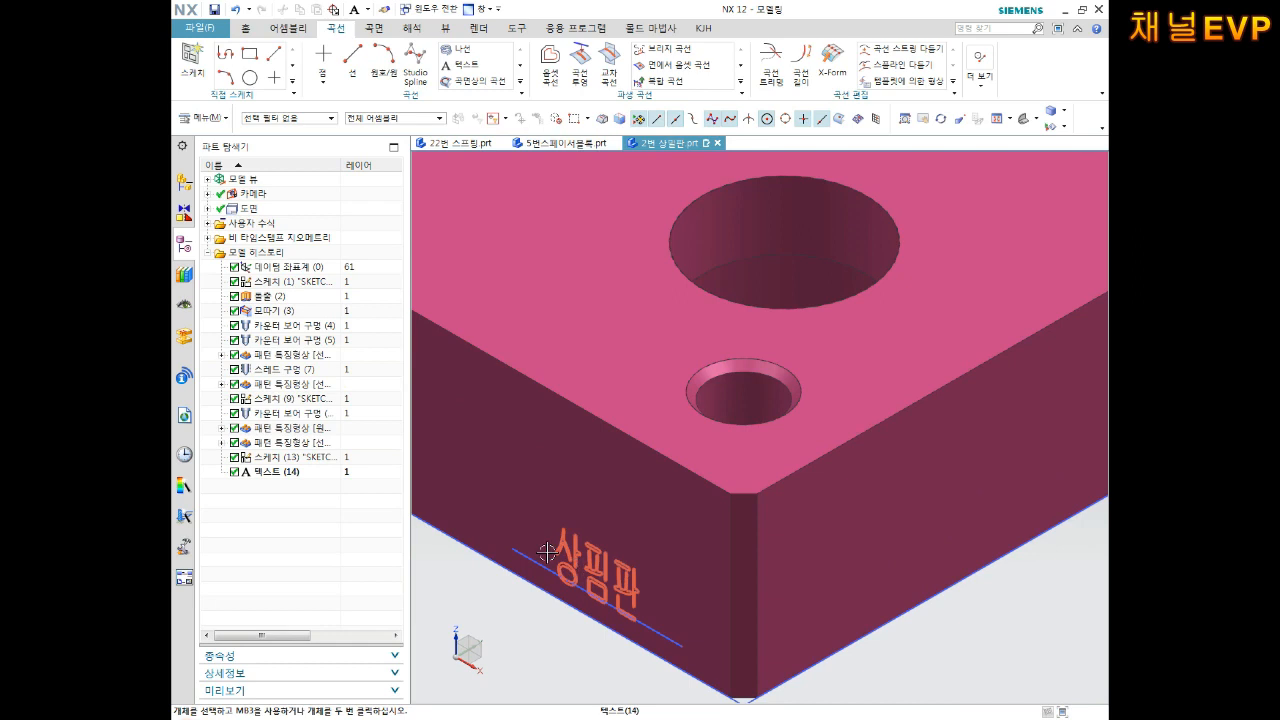
Step: Edit the side-face text, clearing it and entering 상밀판 again so that its W scale is 100
left_click(268, 470)
double_click(268, 470)
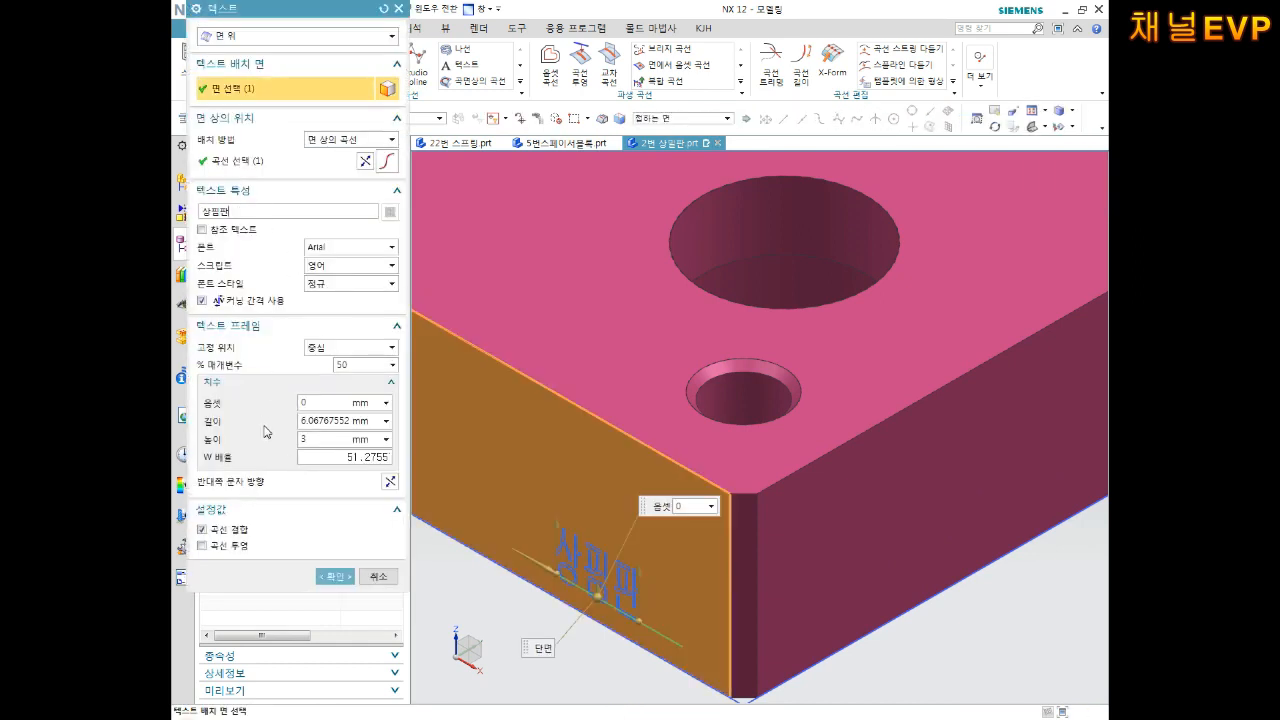
key("BackSpace")
key("BackSpace")
key("BackSpace")
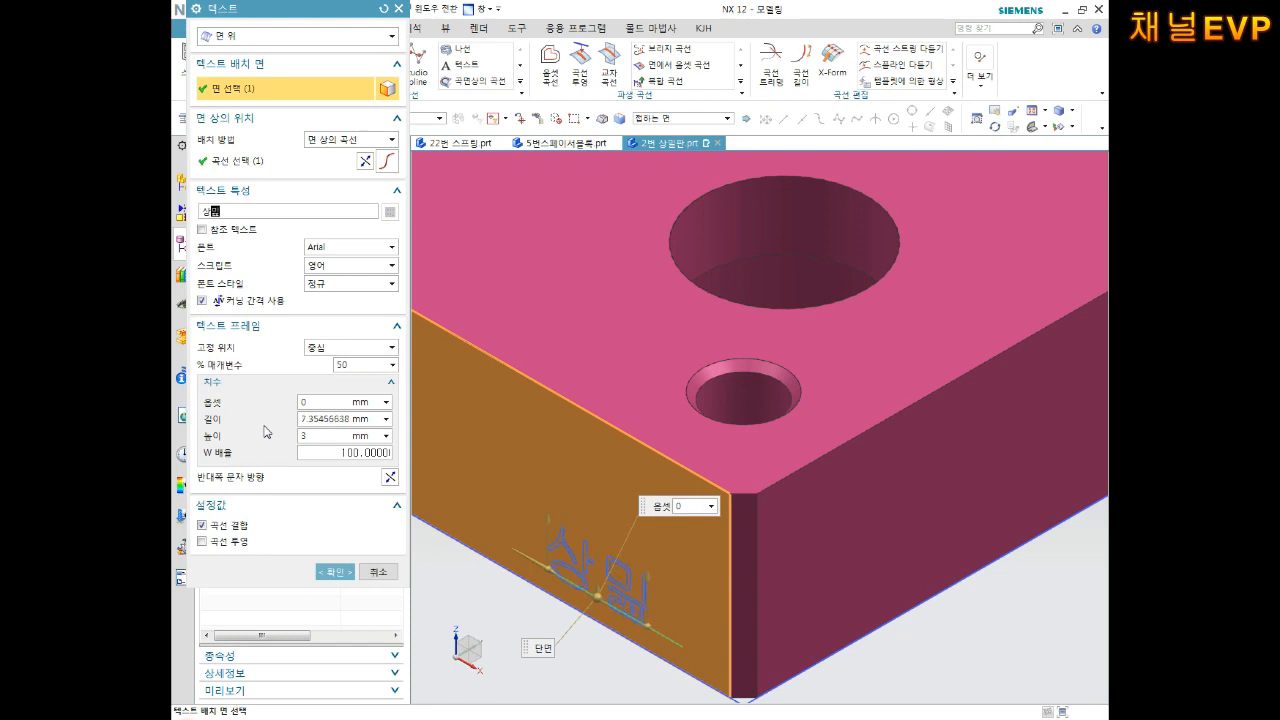
key("Return")
left_click(335, 572)
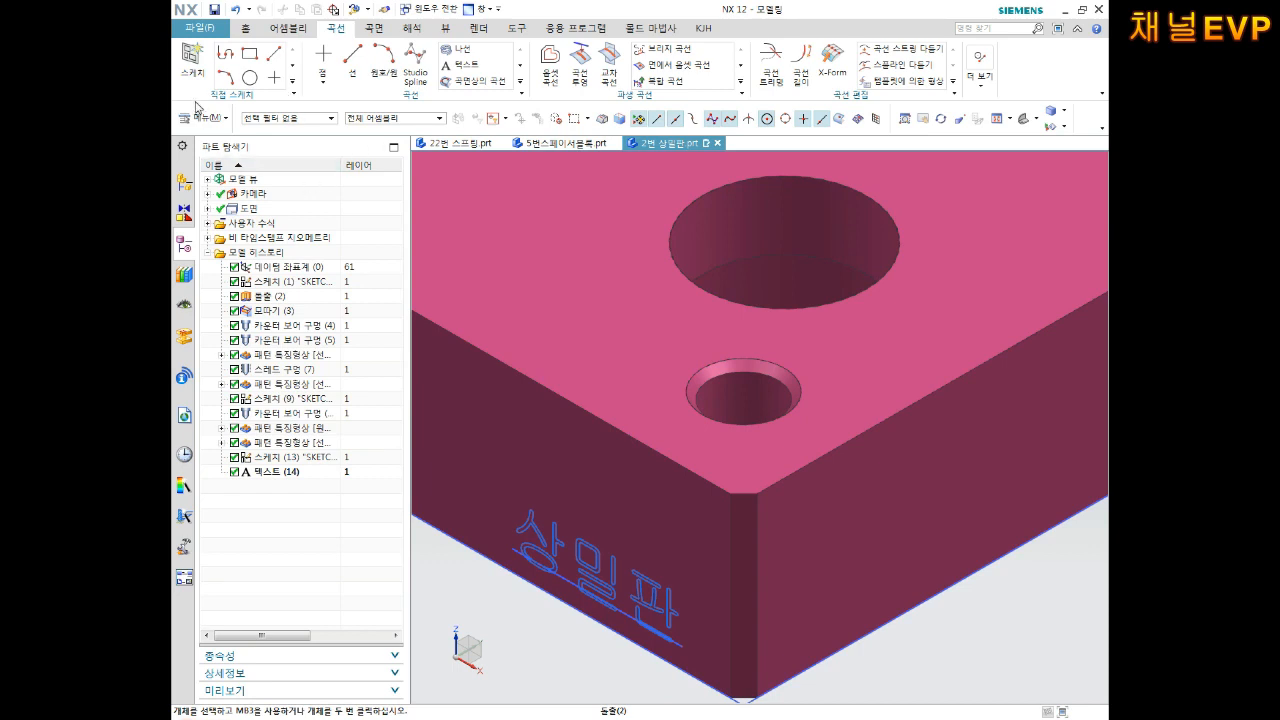
Step: Extrude the side-face text curves from 0 to 0.02 mm with the inferred Boolean on the plate
left_click(245, 28)
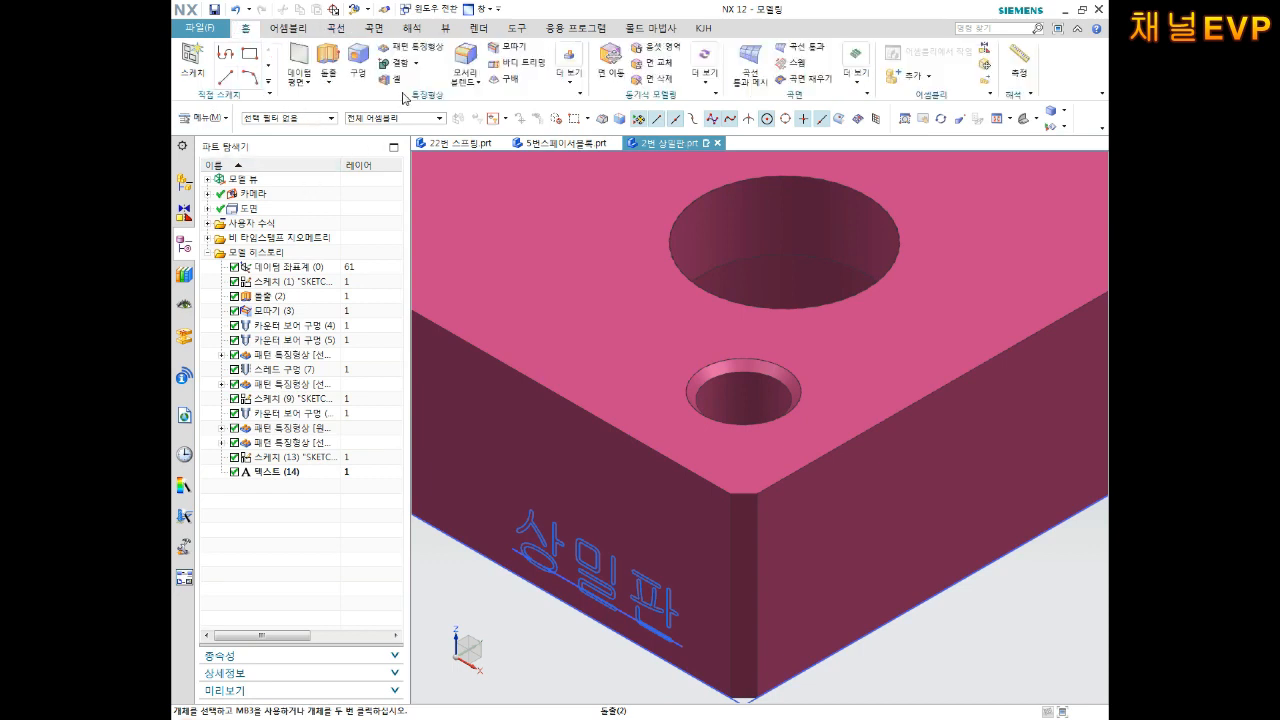
left_click(331, 62)
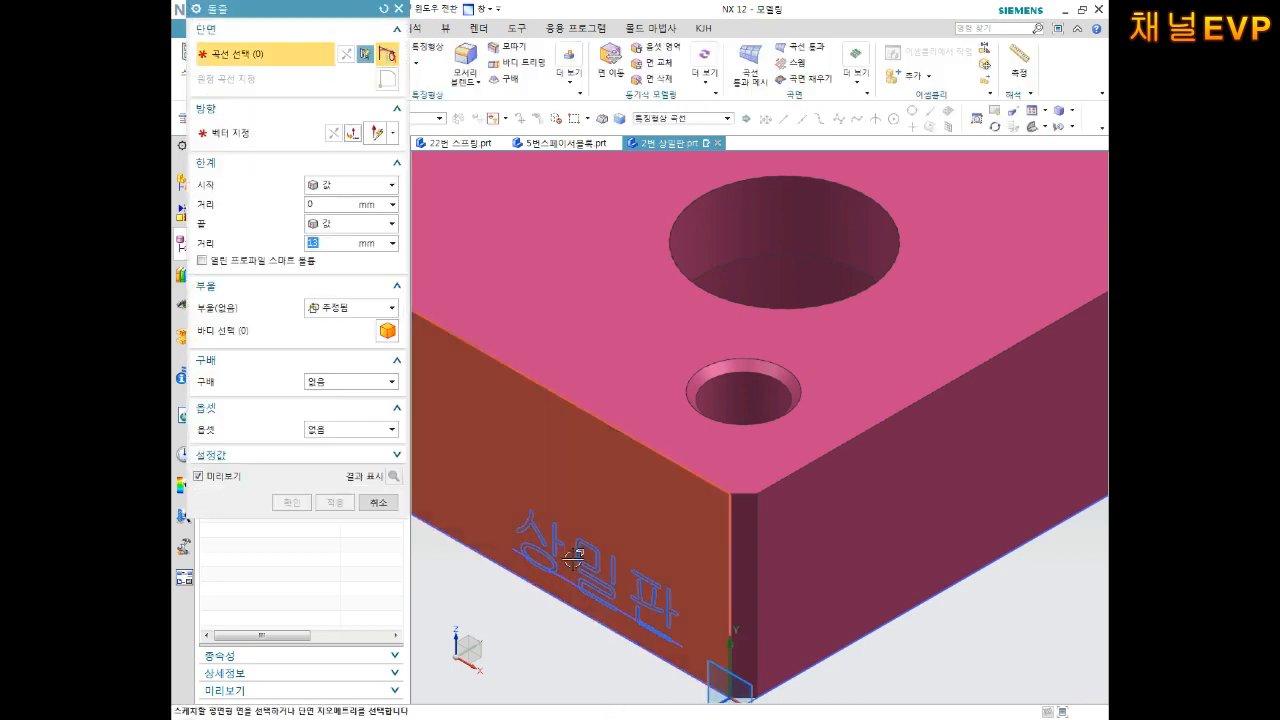
left_click(577, 558)
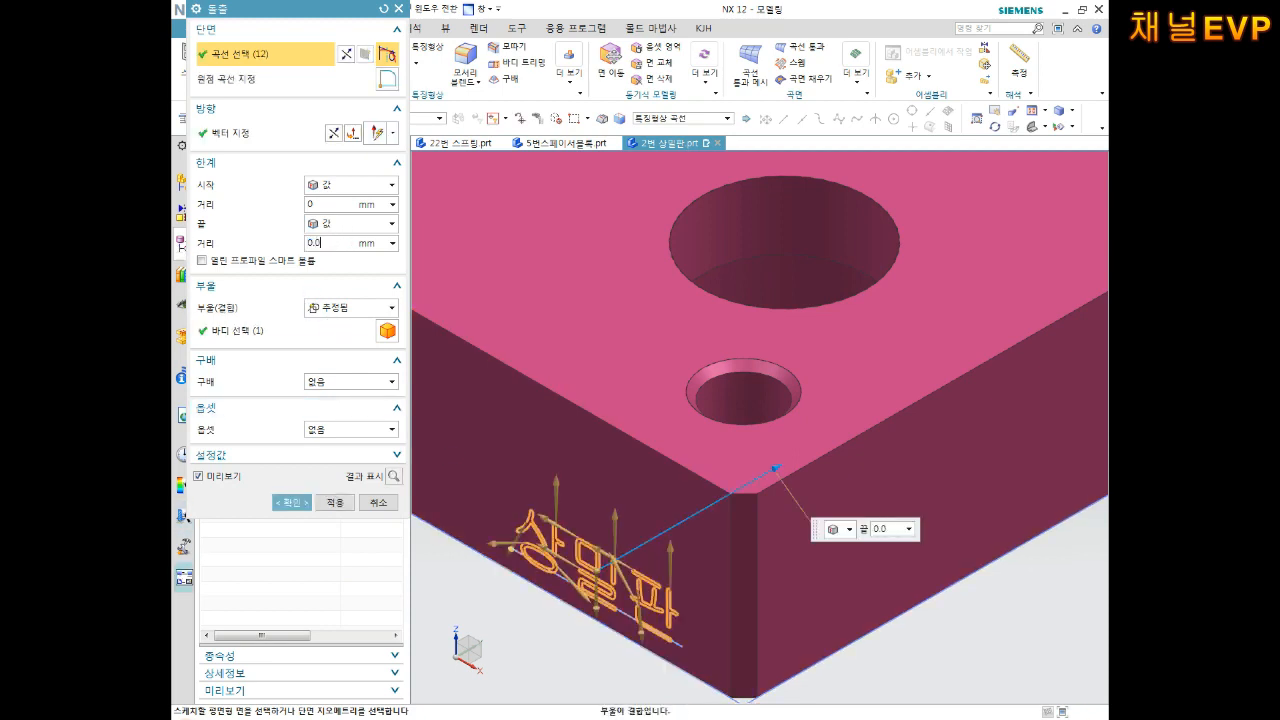
type("1")
key("Return")
type("2")
key("BackSpace")
type("0.0")
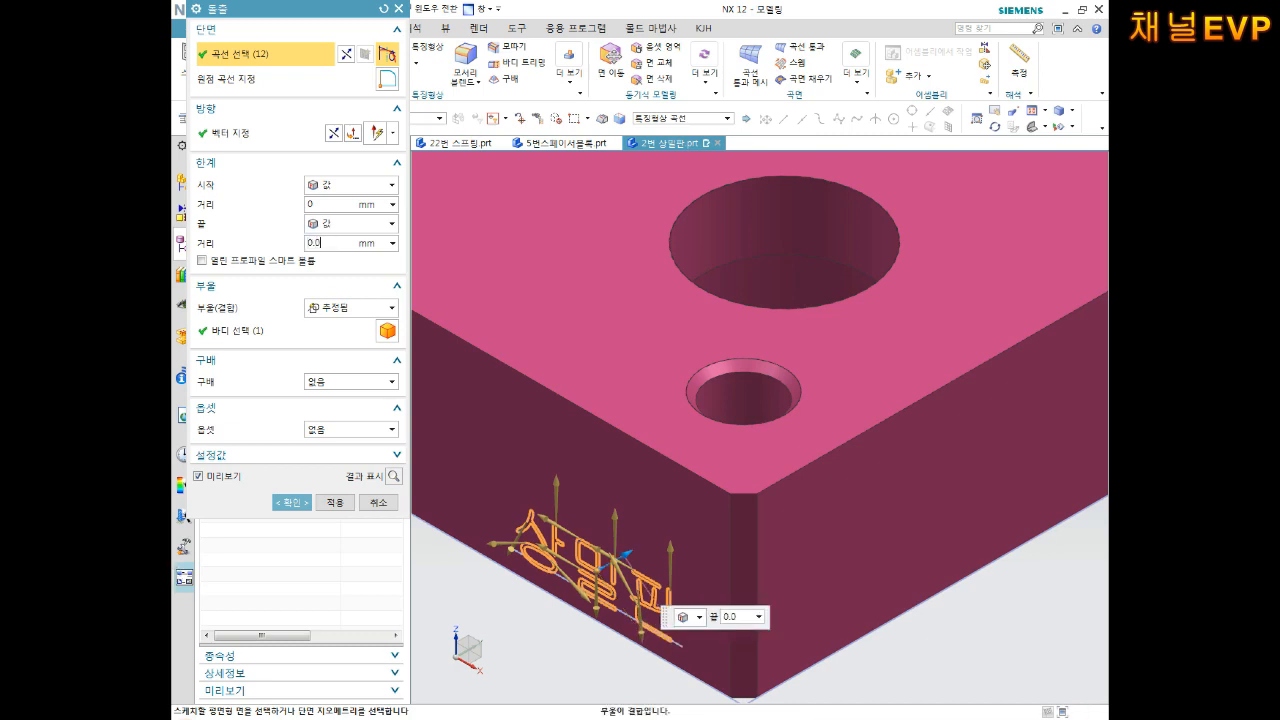
type("2")
key("Return")
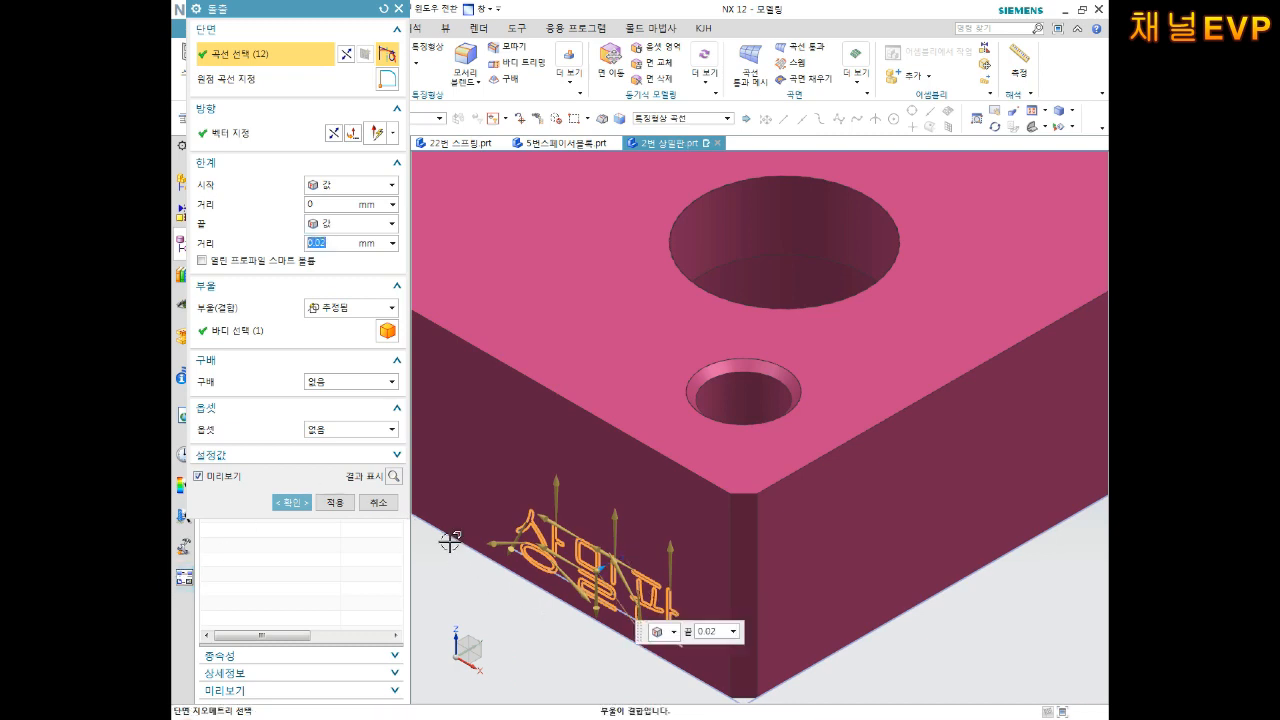
left_click(292, 502)
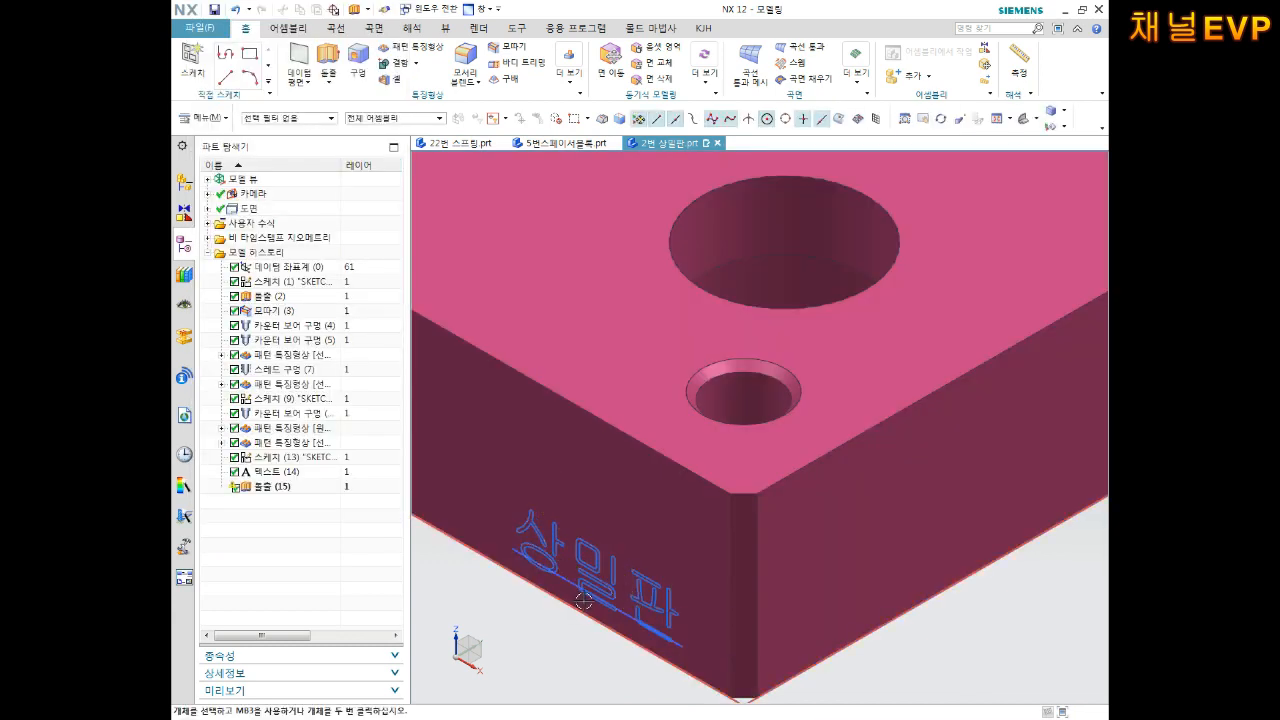
Step: Hide the side-face line sketch and the 상밀판 text curves
scroll(583, 600, "up", 4)
left_click(276, 471)
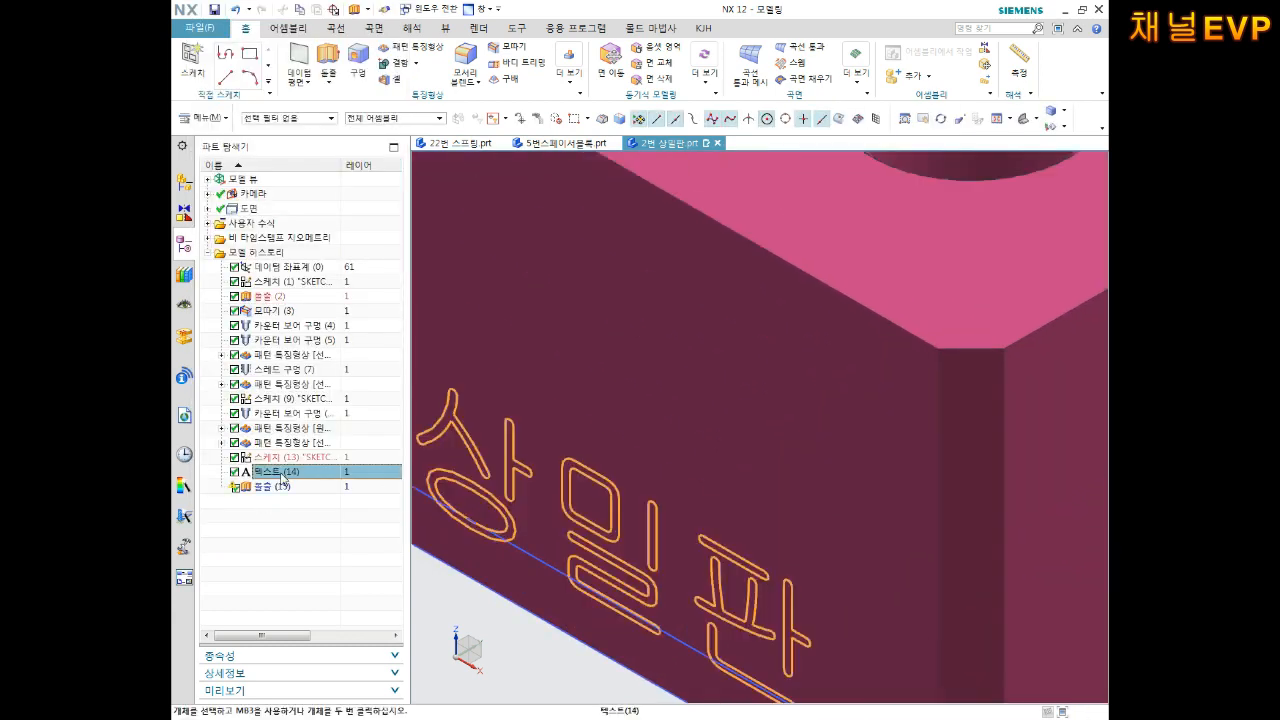
left_click(287, 459, "ctrl")
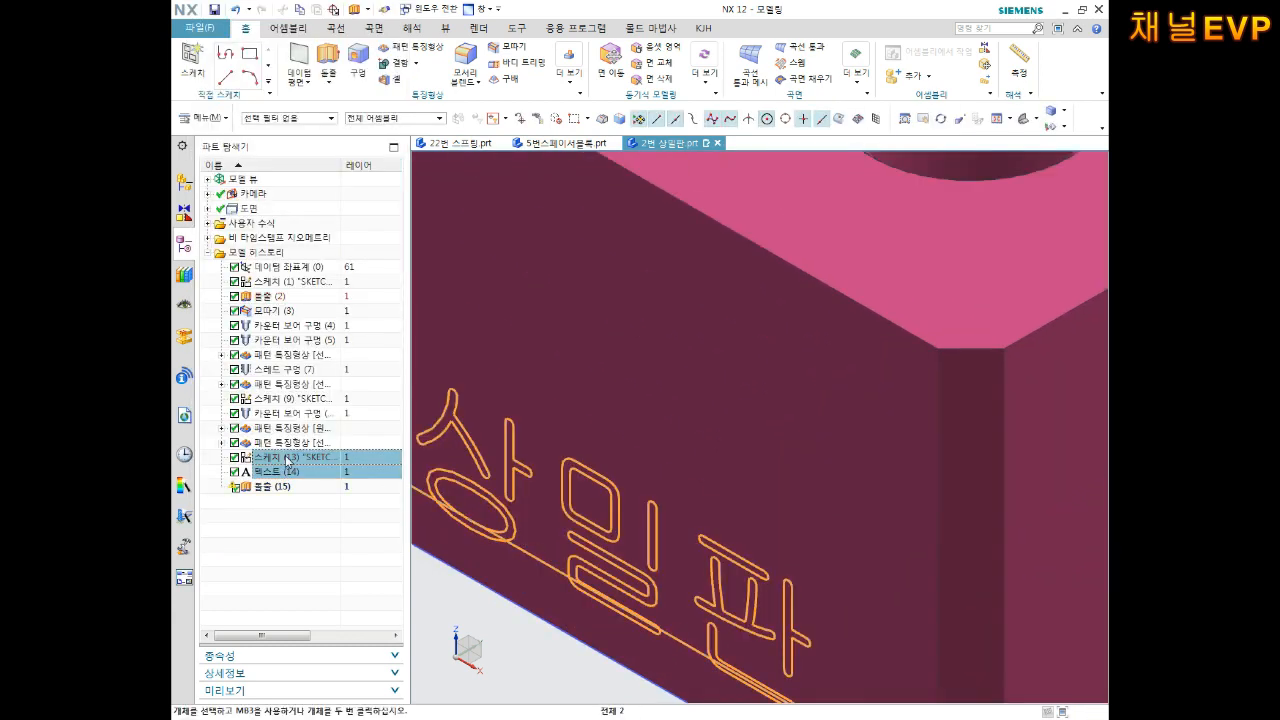
right_click(289, 460)
left_click(367, 474)
scroll(640, 550, "down", 2)
scroll(625, 545, "up", 5)
Step: Try reversing the extrusion direction of the side-face text
right_click(260, 488)
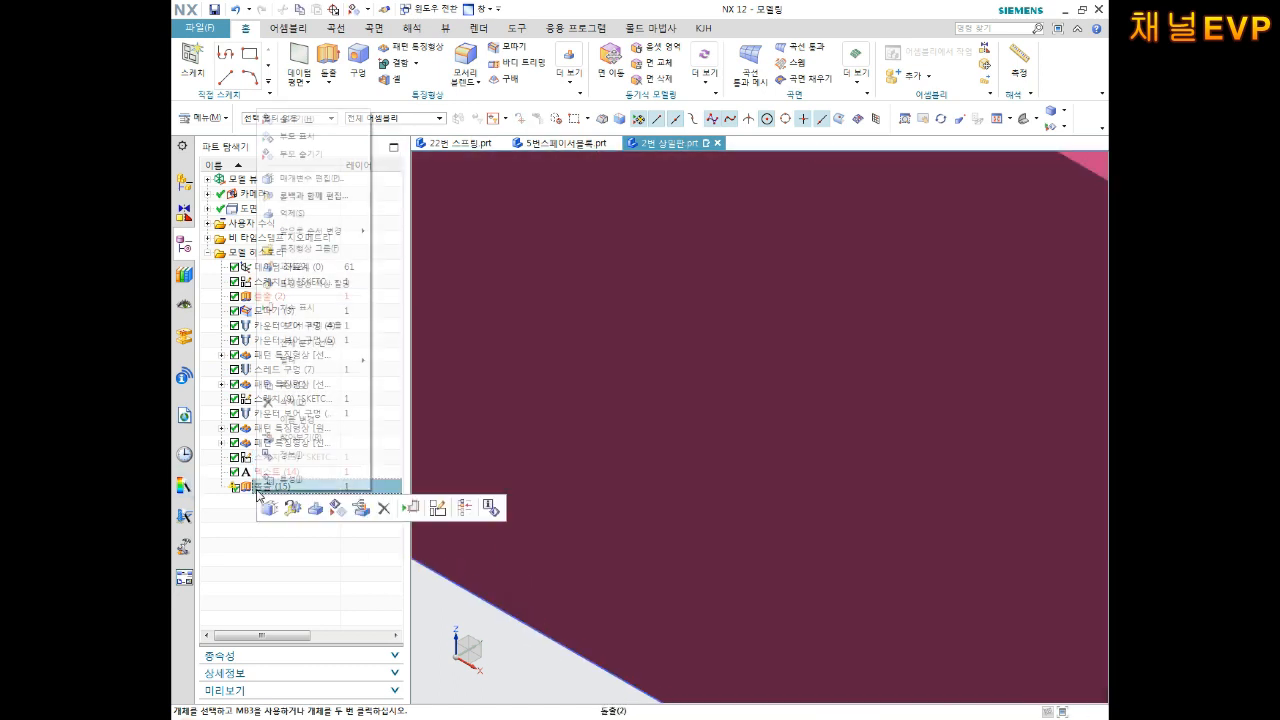
left_click(305, 178)
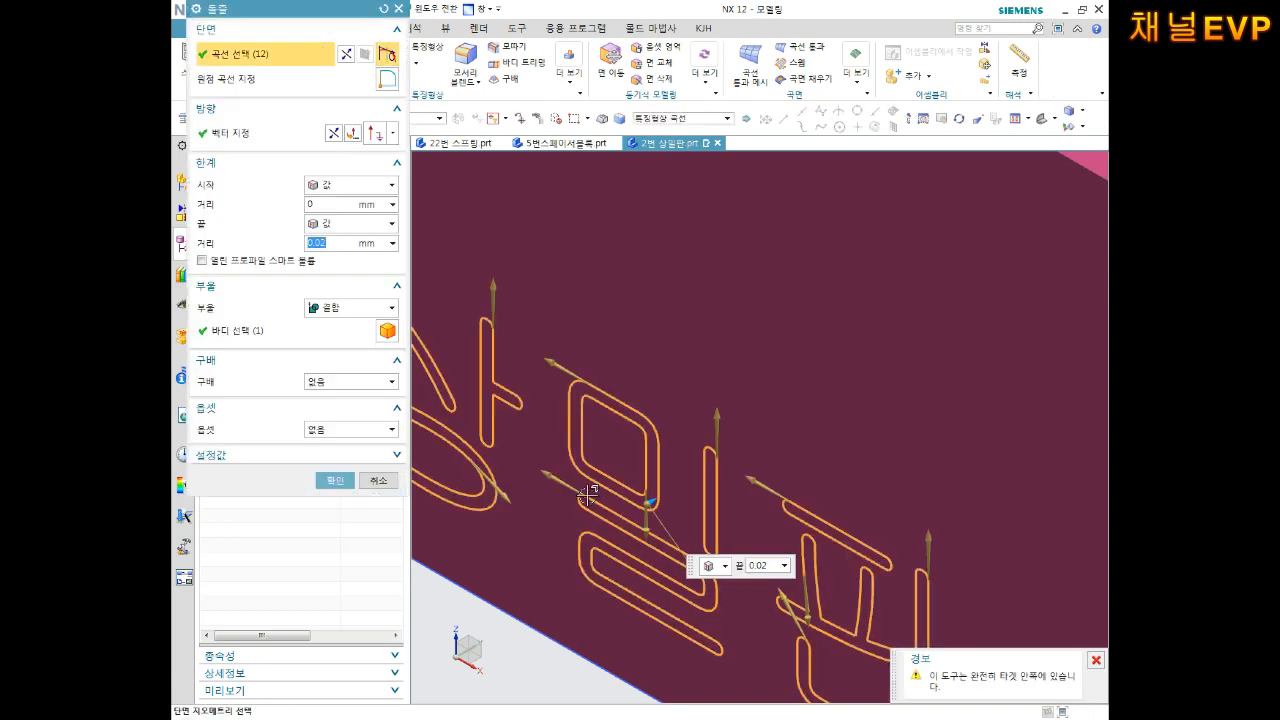
left_click(334, 134)
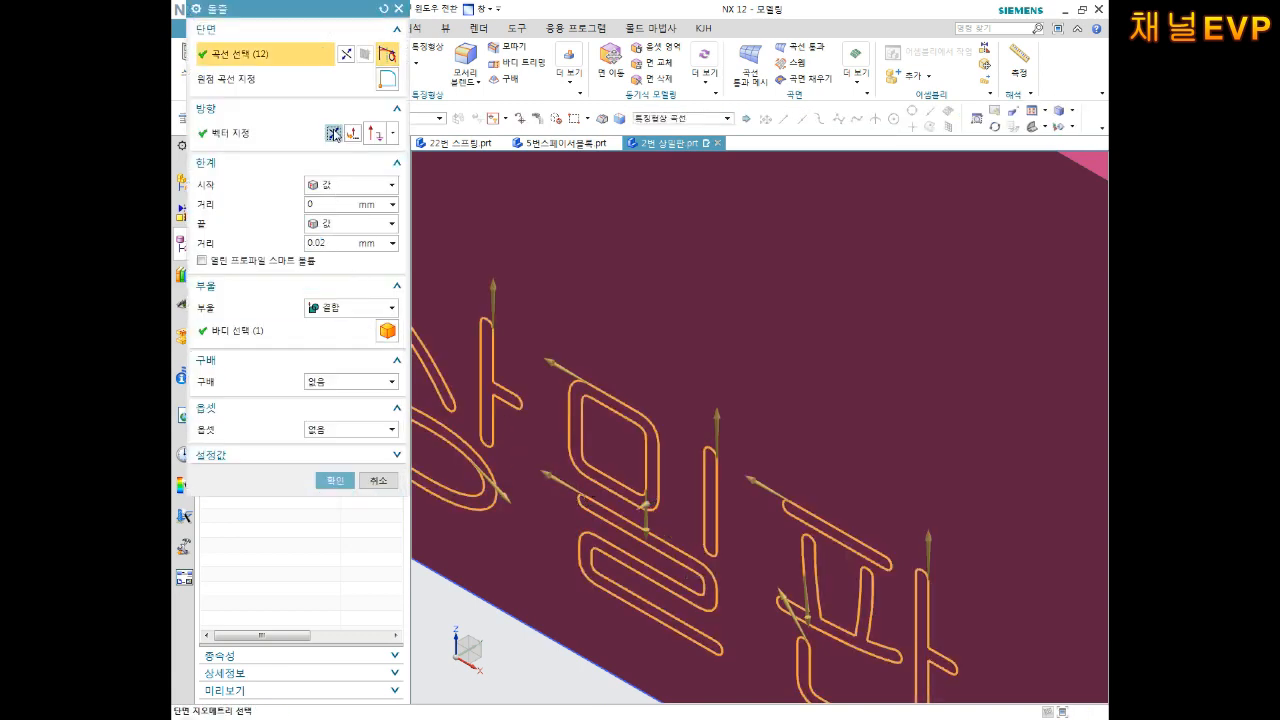
middle_click_drag(716, 482, 706, 471)
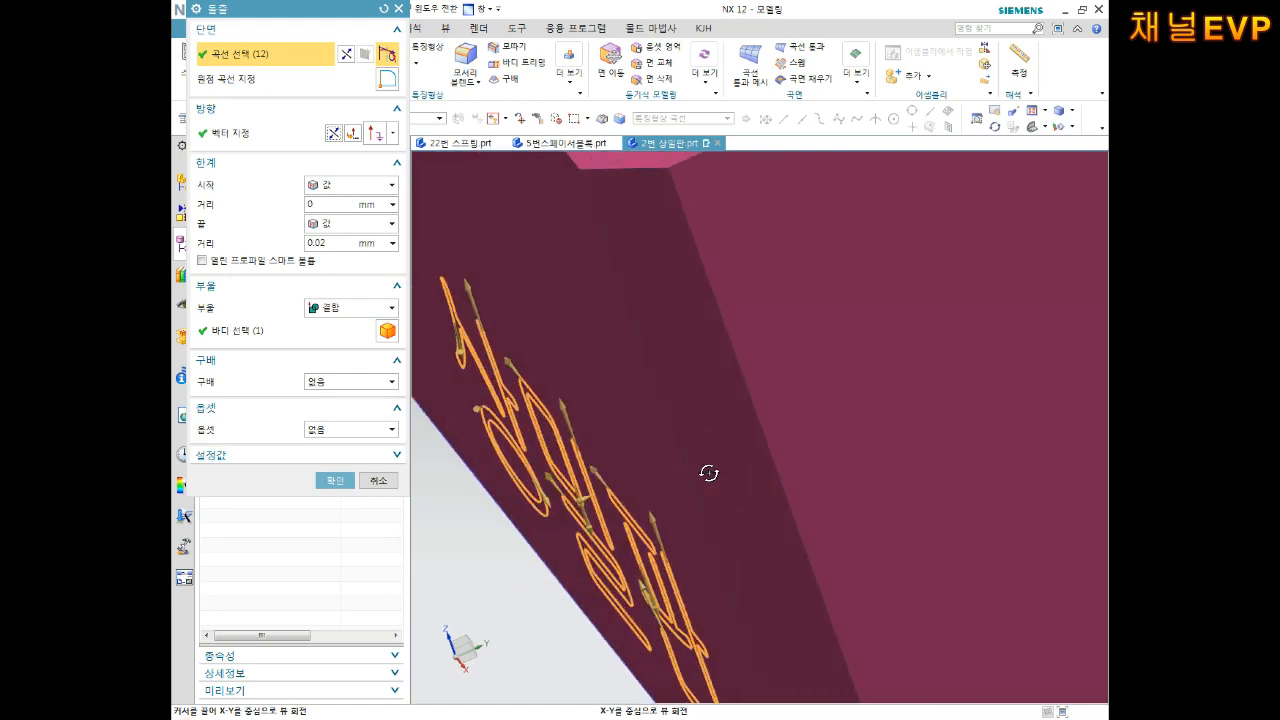
left_click(345, 484)
middle_click_drag(594, 469, 643, 463)
Step: Change the Boolean of the side-face text extrusion to Subtract so it cuts into the plate
left_click(285, 485)
right_click(285, 485)
left_click(345, 171)
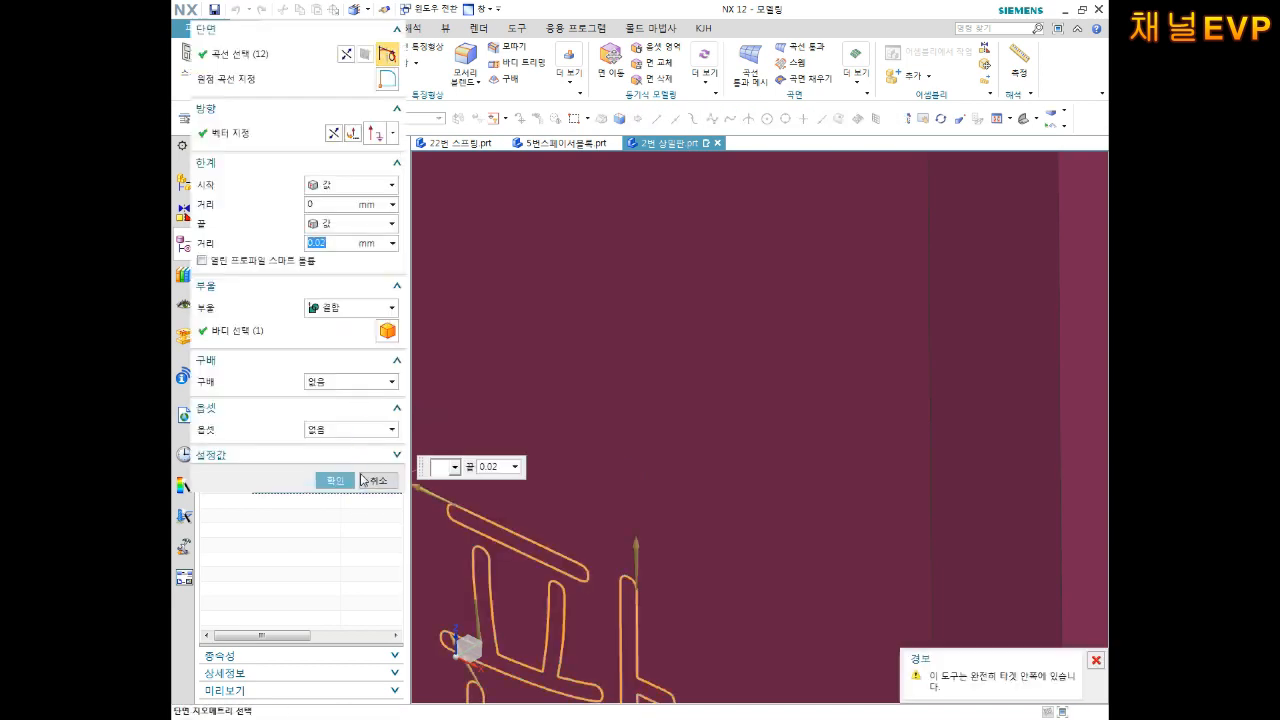
left_click(340, 310)
left_click(330, 355)
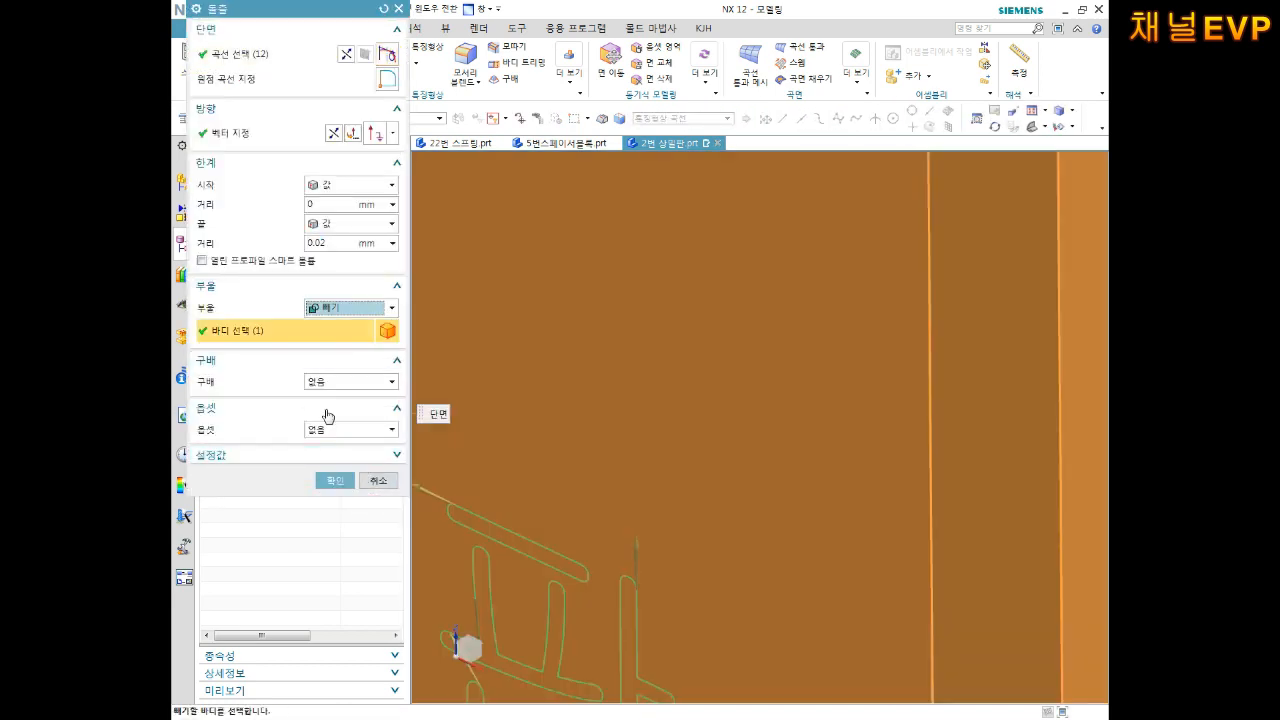
left_click(330, 481)
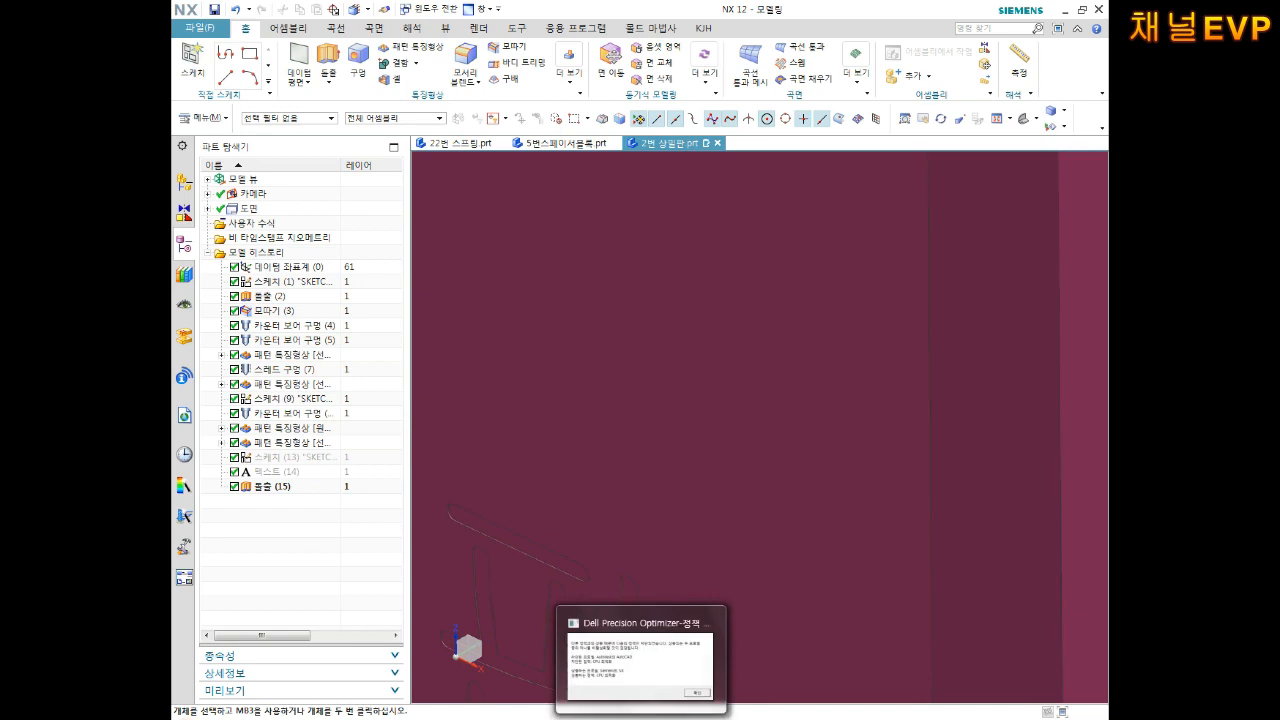
scroll(812, 640, "down", 1)
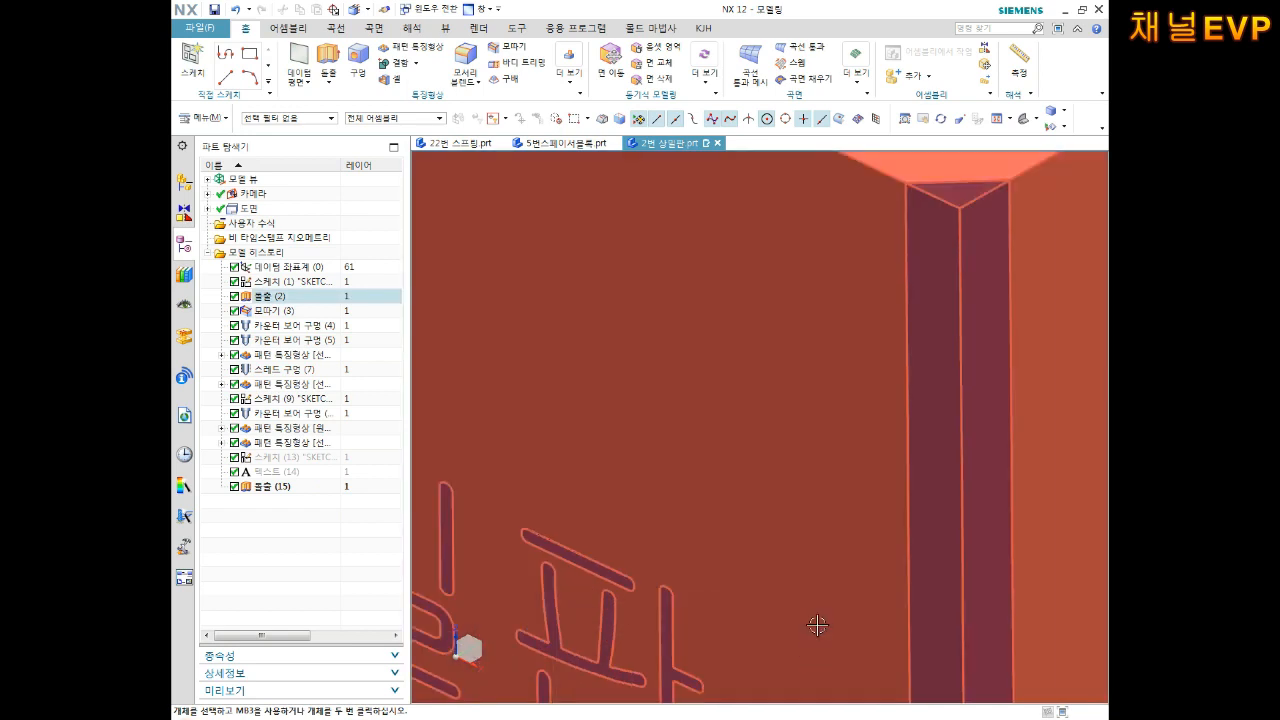
middle_click_drag(747, 584, 912, 480, "shift")
scroll(912, 480, "down", 4)
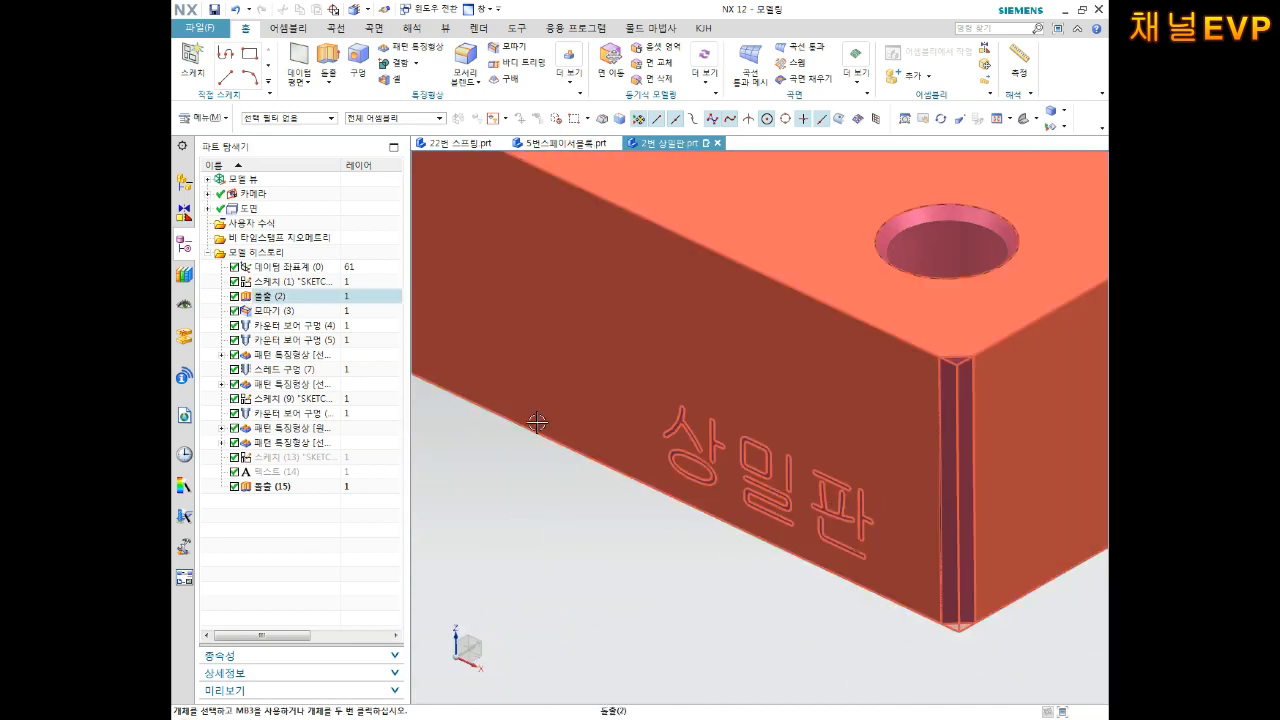
Step: Assign a separate feature color to the side-face text extrusion
right_click(268, 488)
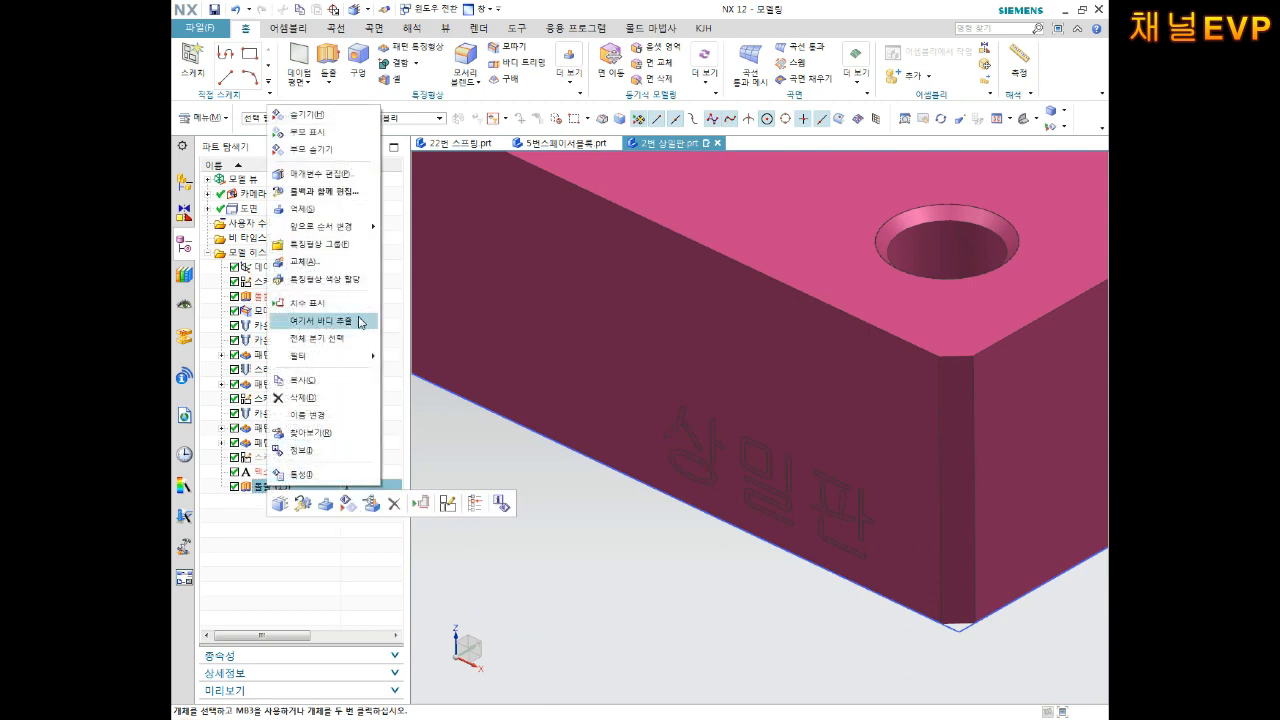
left_click(330, 279)
left_click(240, 126)
left_click(301, 216)
middle_click_drag(628, 447, 779, 378)
scroll(781, 360, "down", 6)
scroll(789, 333, "up", 3)
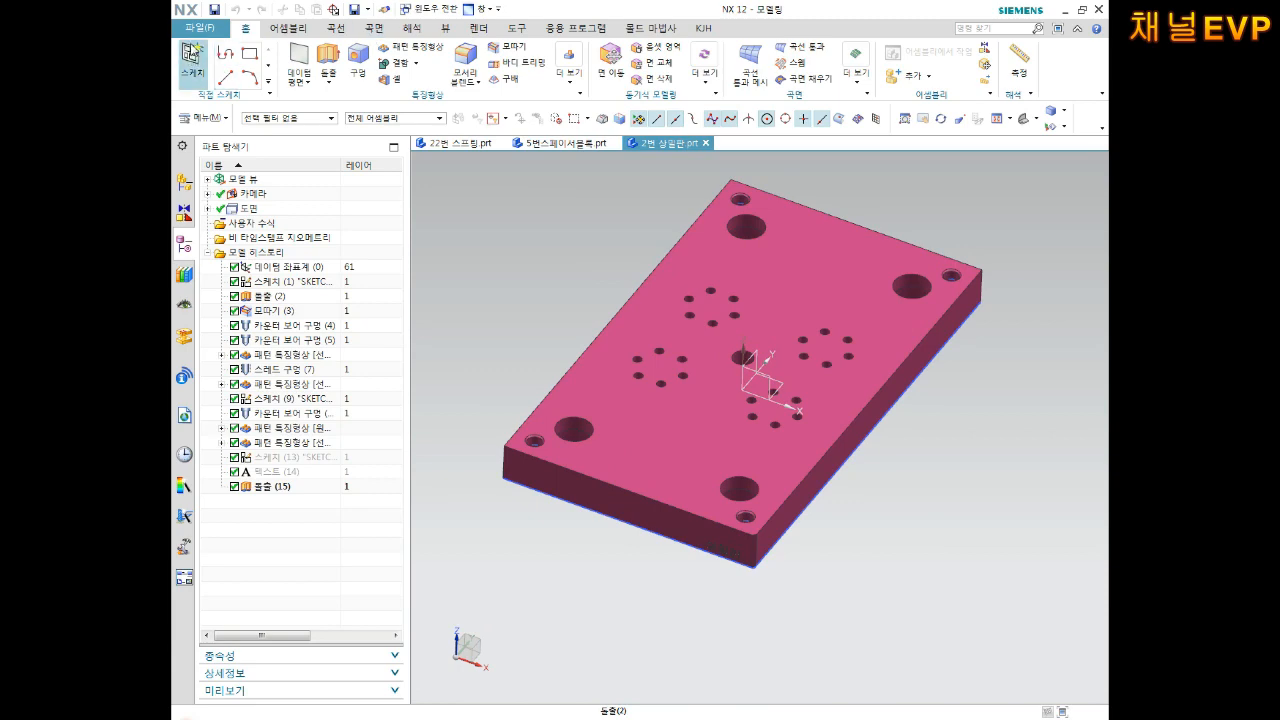
Step: Create a new millimetre part from the Model template, named 7번 하밀판
left_click(201, 29)
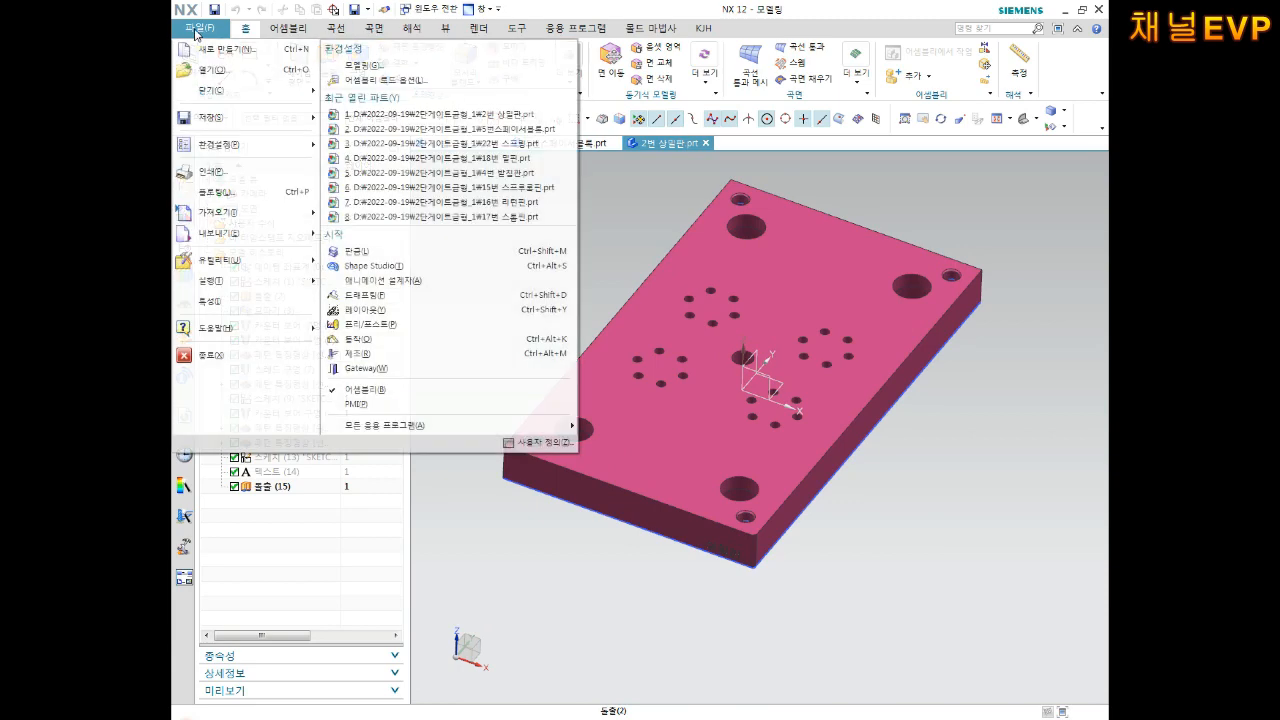
left_click(250, 54)
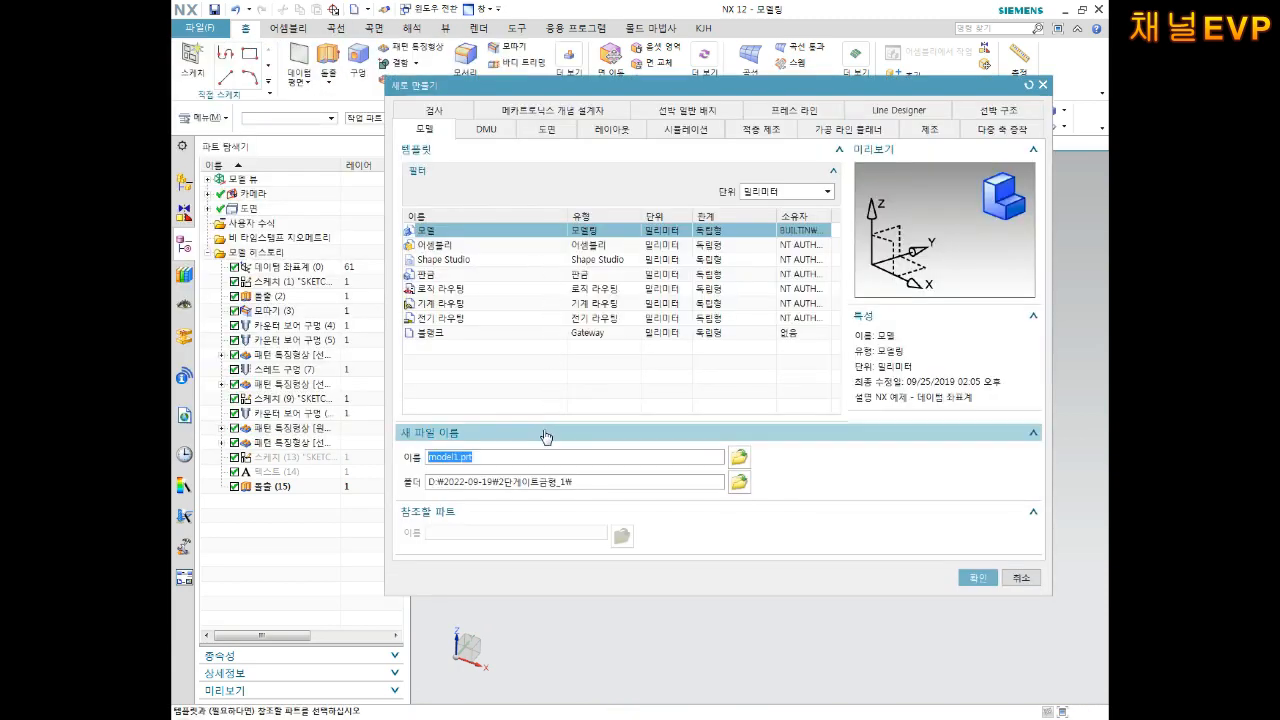
type("ㄱ")
type("번 하밀판")
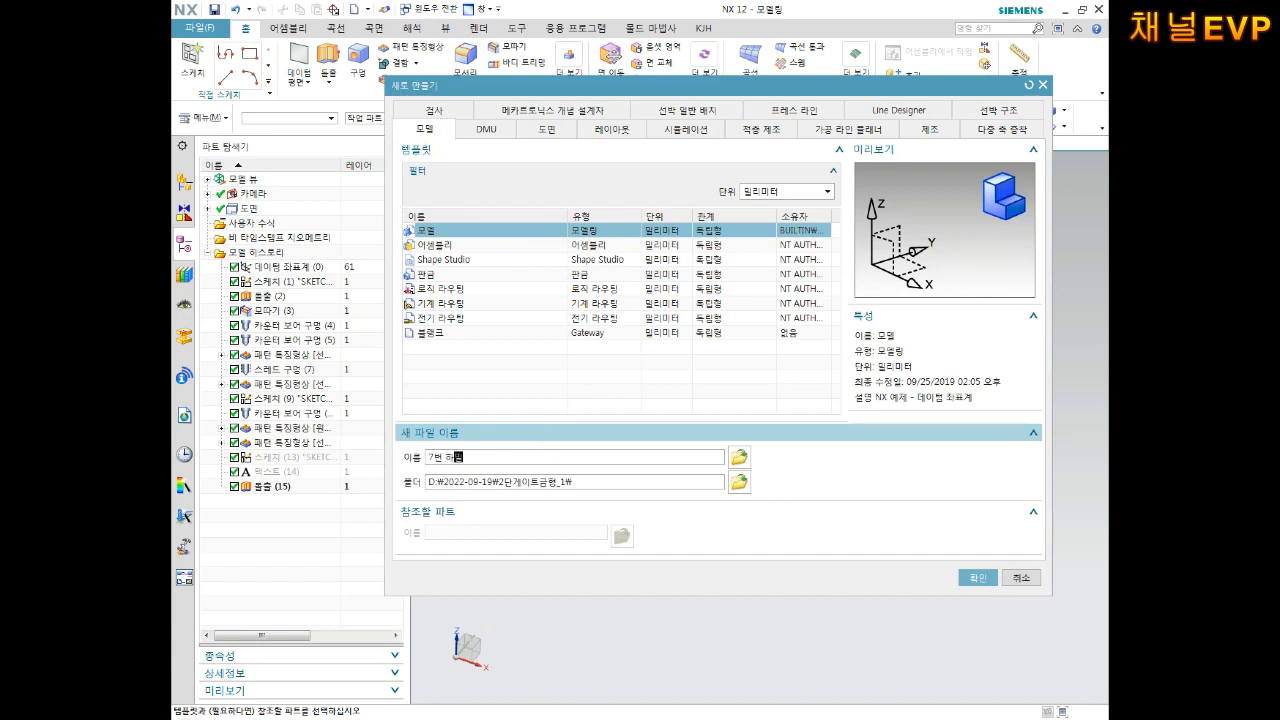
key("Return")
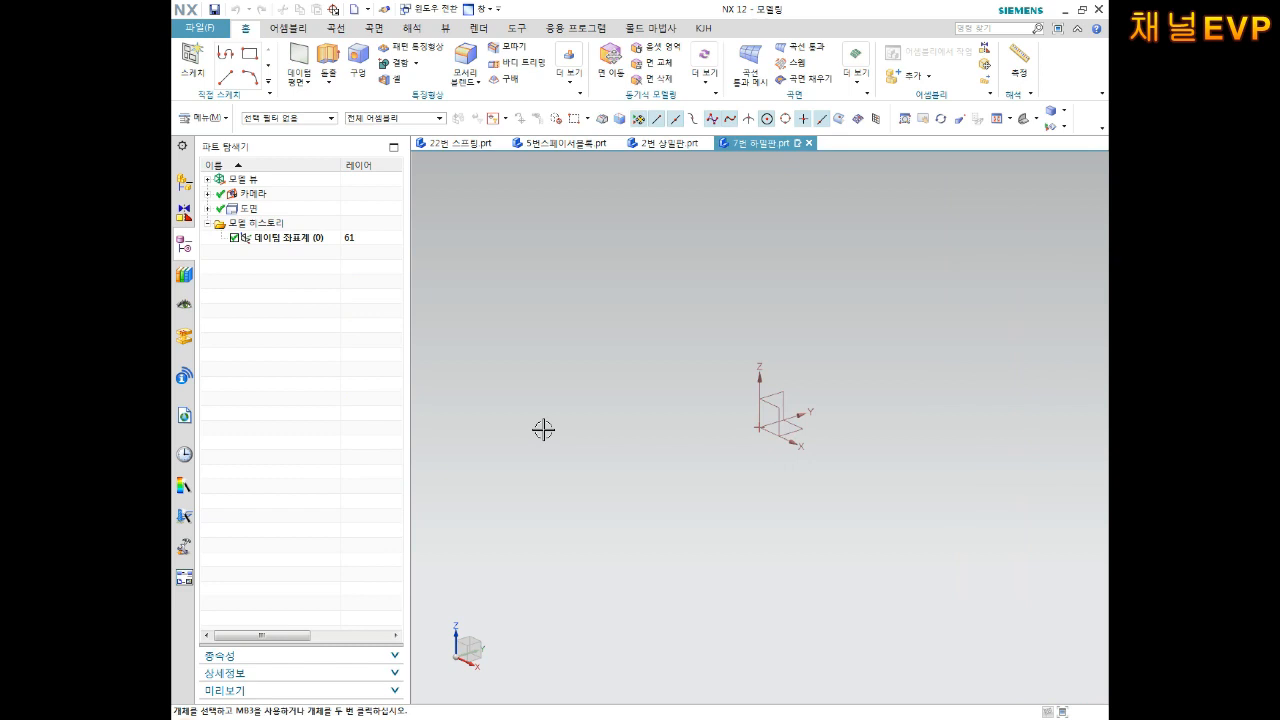
Step: Sketch a rectangle about 162 by 207 mm on the XY plane, centered on the origin
left_click(192, 60)
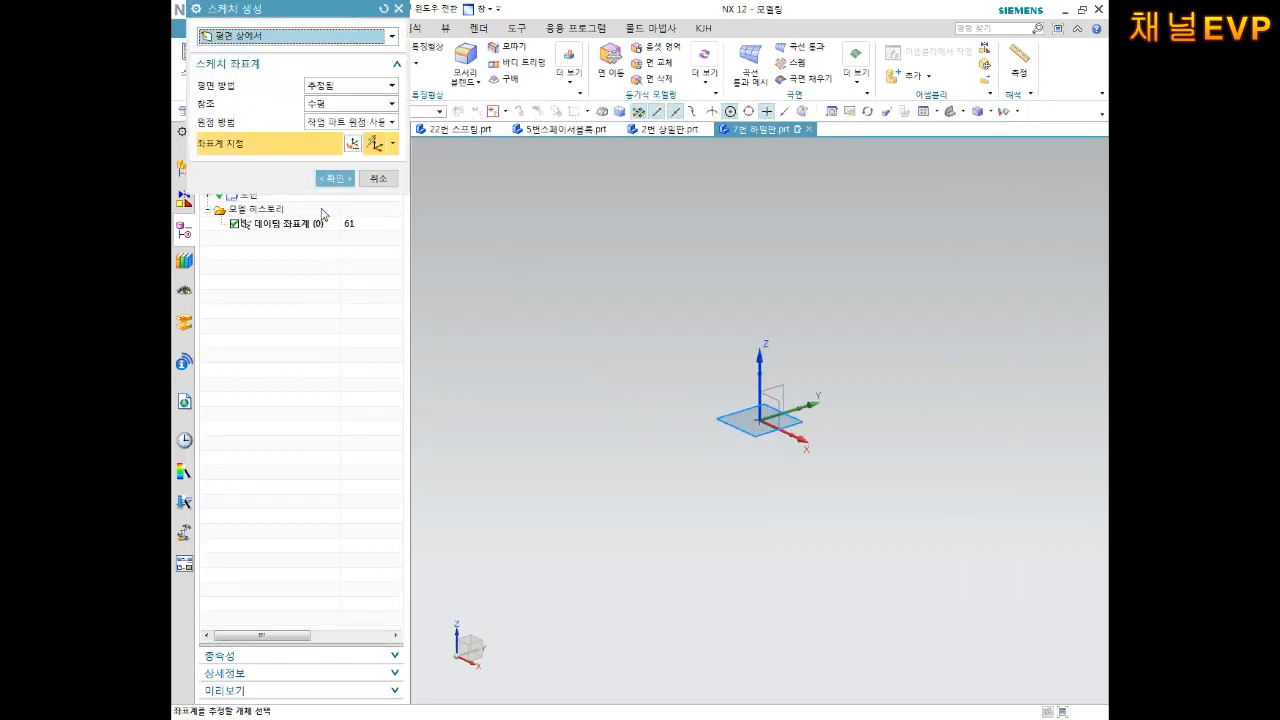
left_click(335, 178)
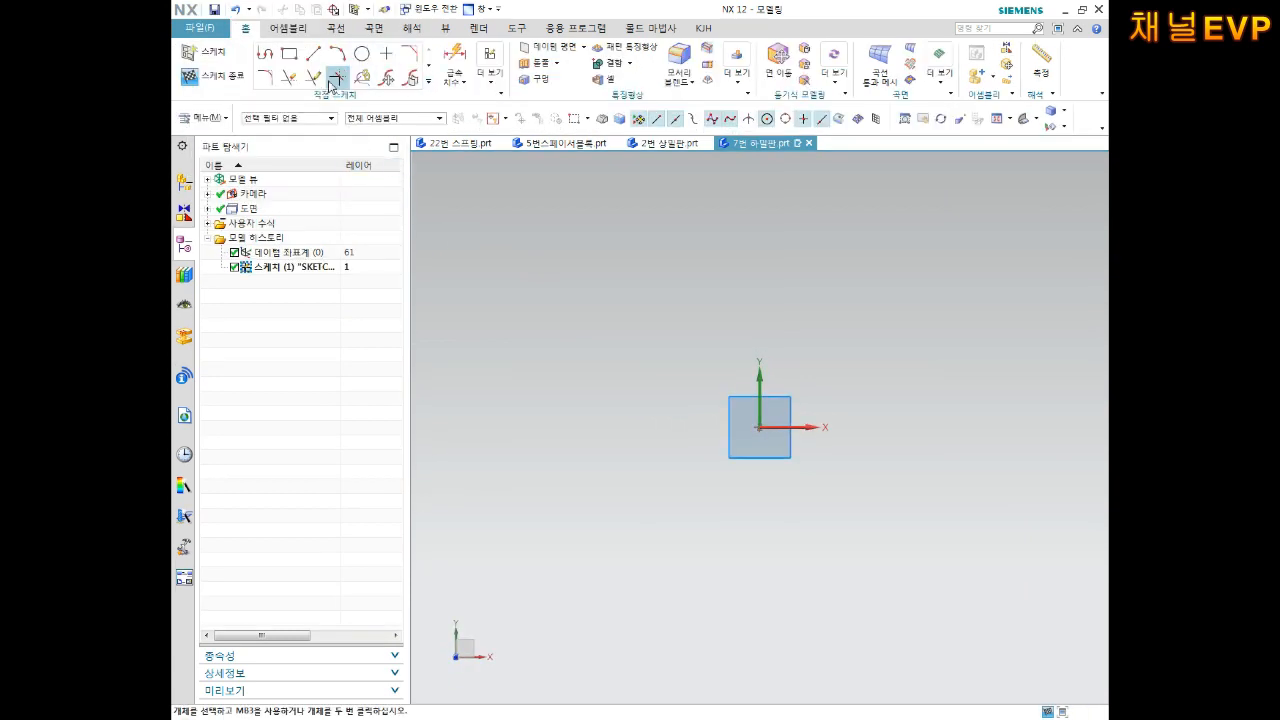
left_click(289, 53)
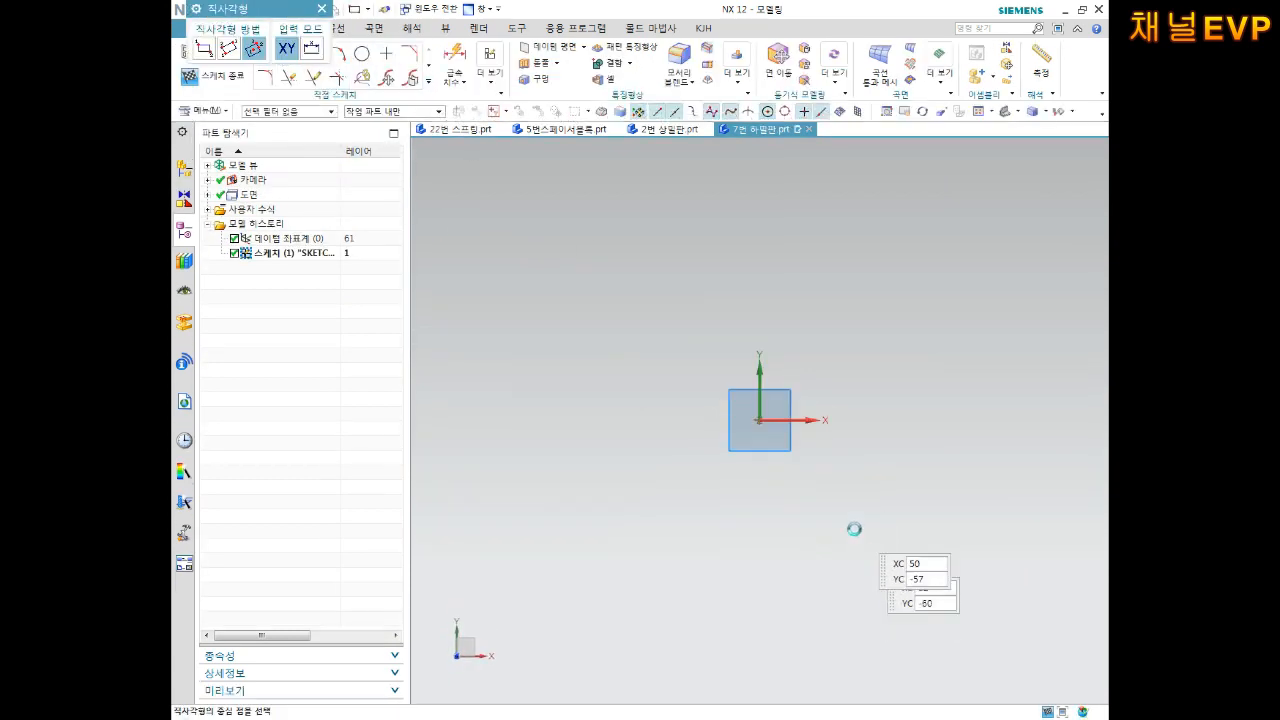
left_click(760, 420)
left_click(914, 422)
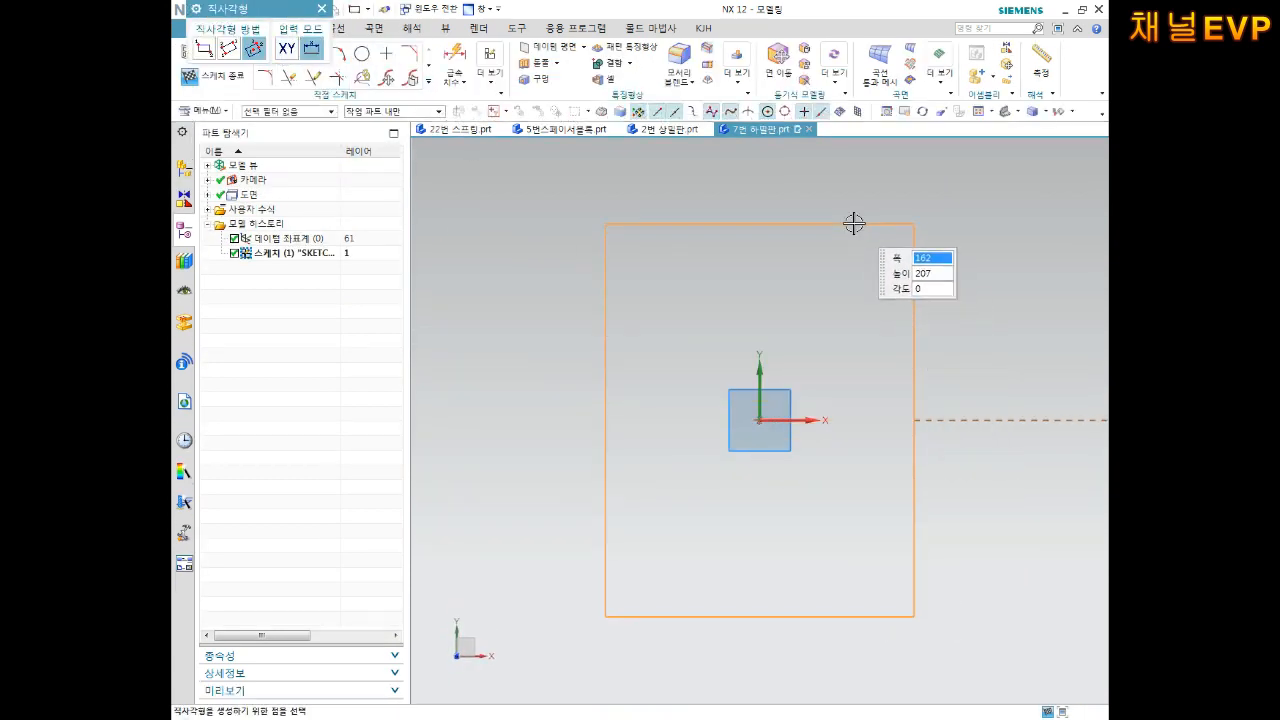
left_click(854, 224)
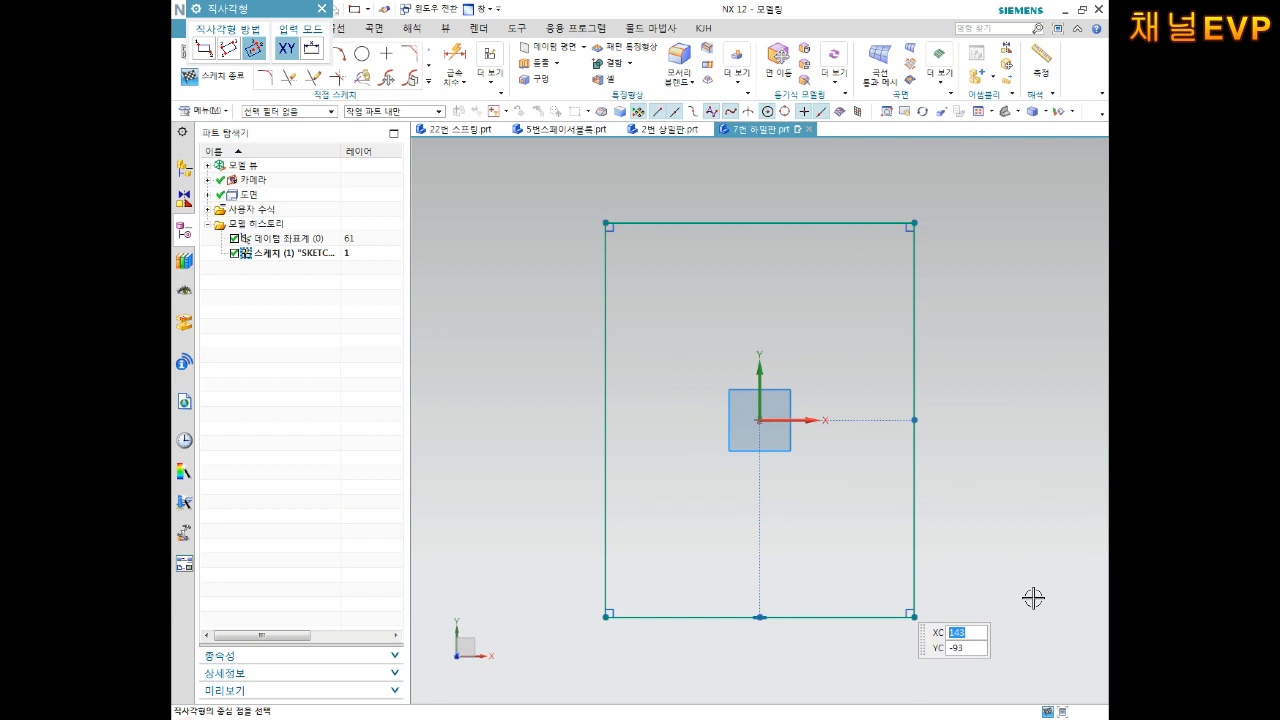
key("Escape")
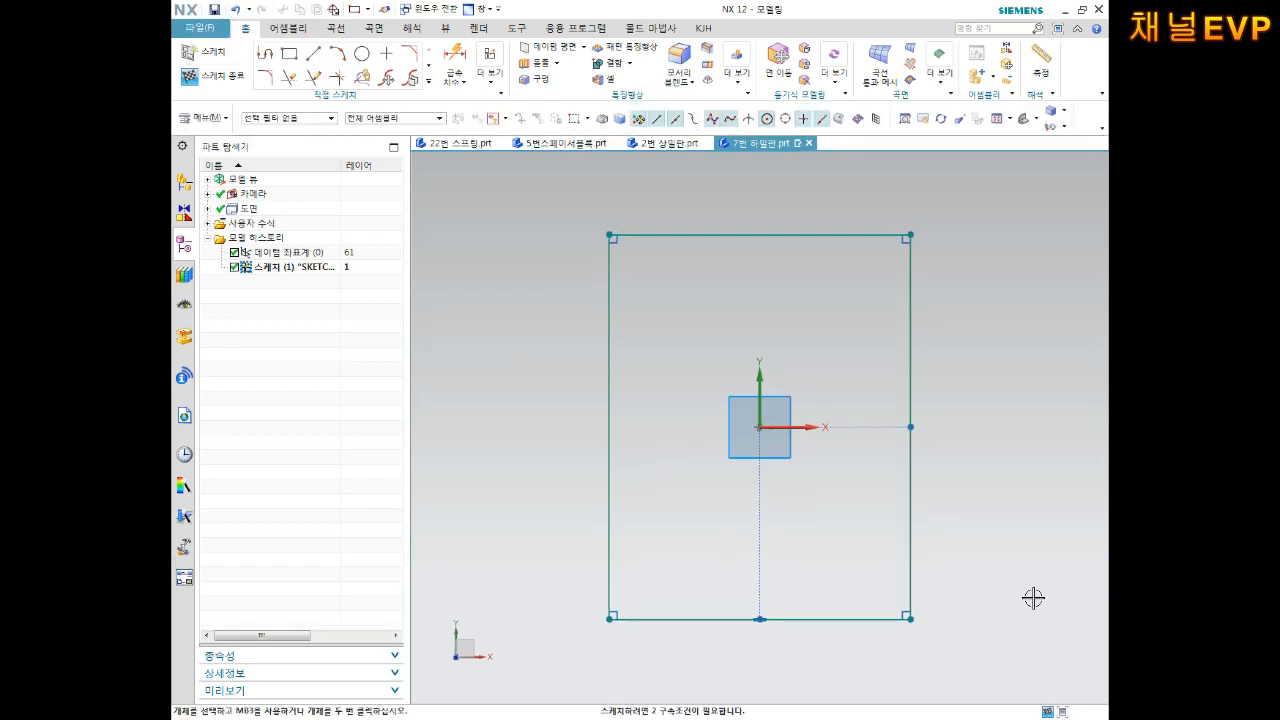
Step: Dimension the rectangle 88 mm wide and 150 mm high, and finish the sketch
key("d")
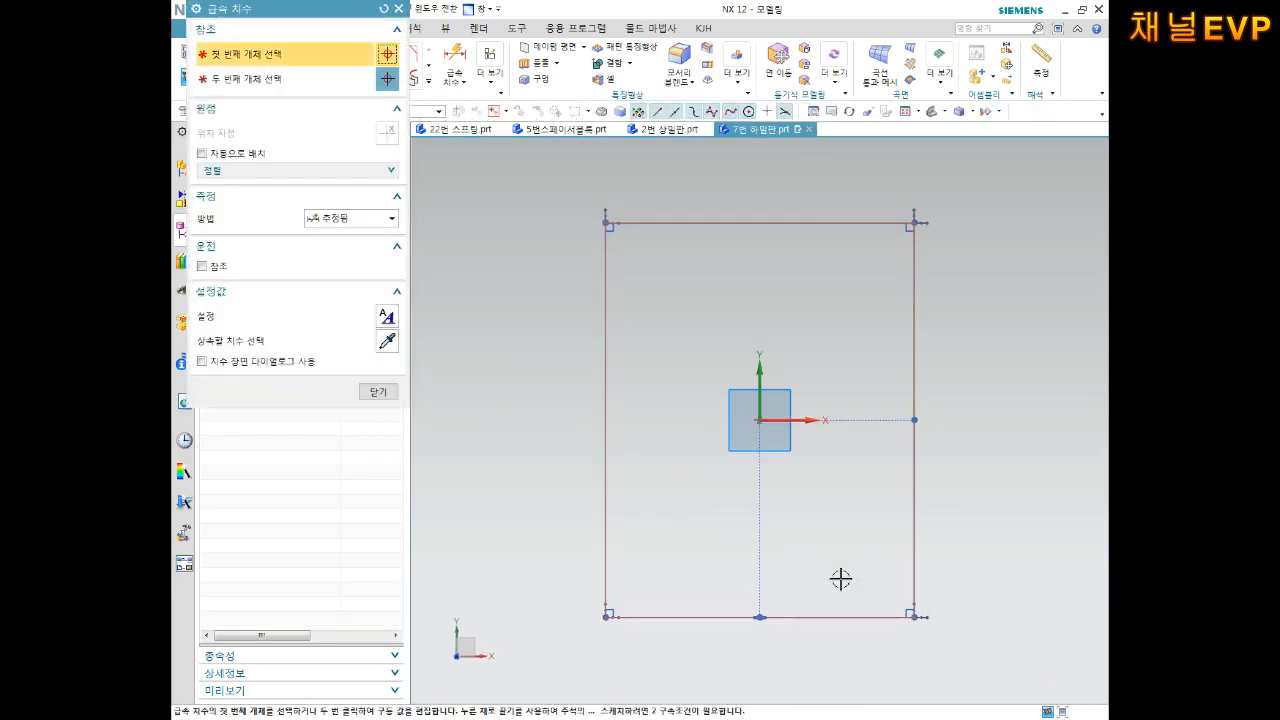
left_click(819, 620)
left_click(806, 700)
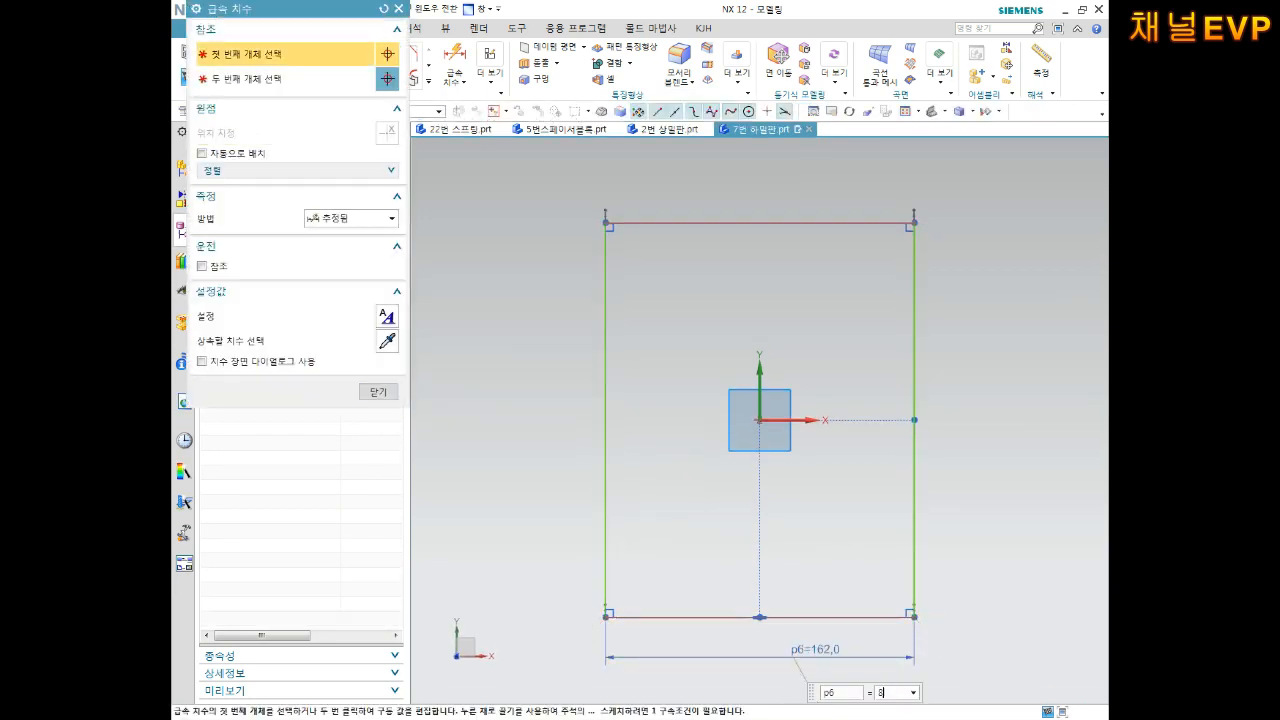
key("Return")
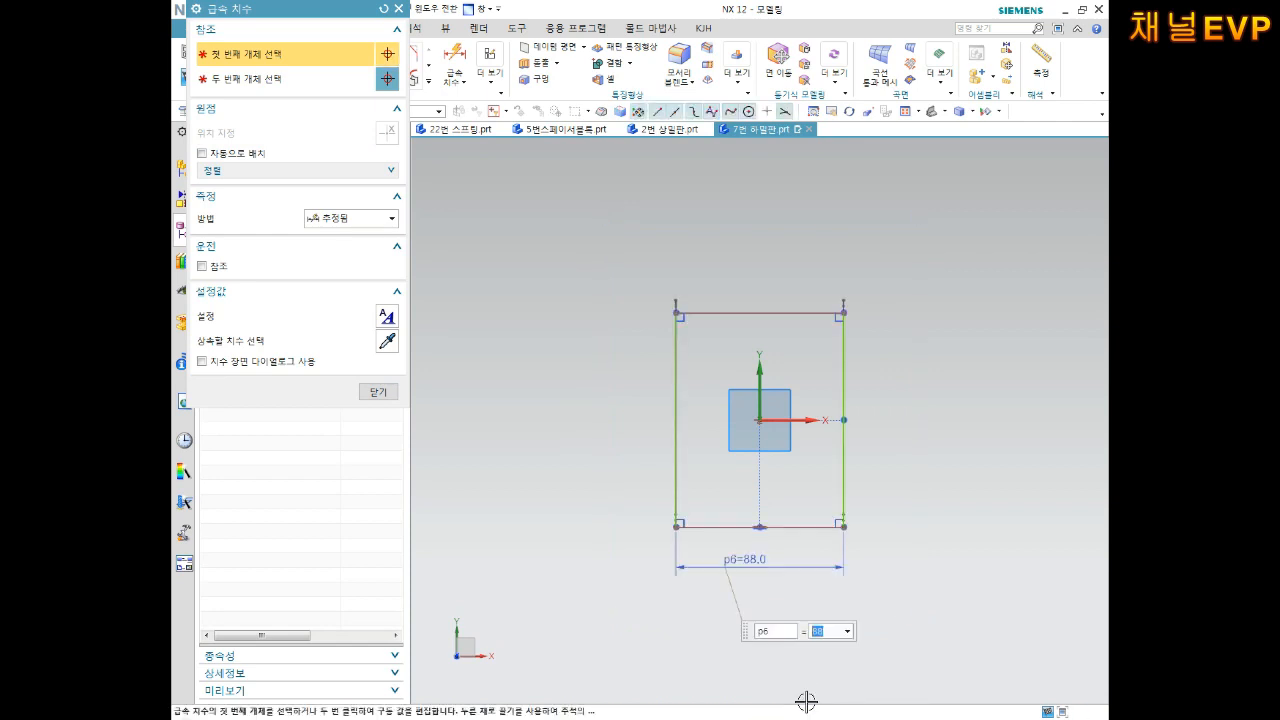
left_click(843, 466)
left_click(895, 454)
type("150")
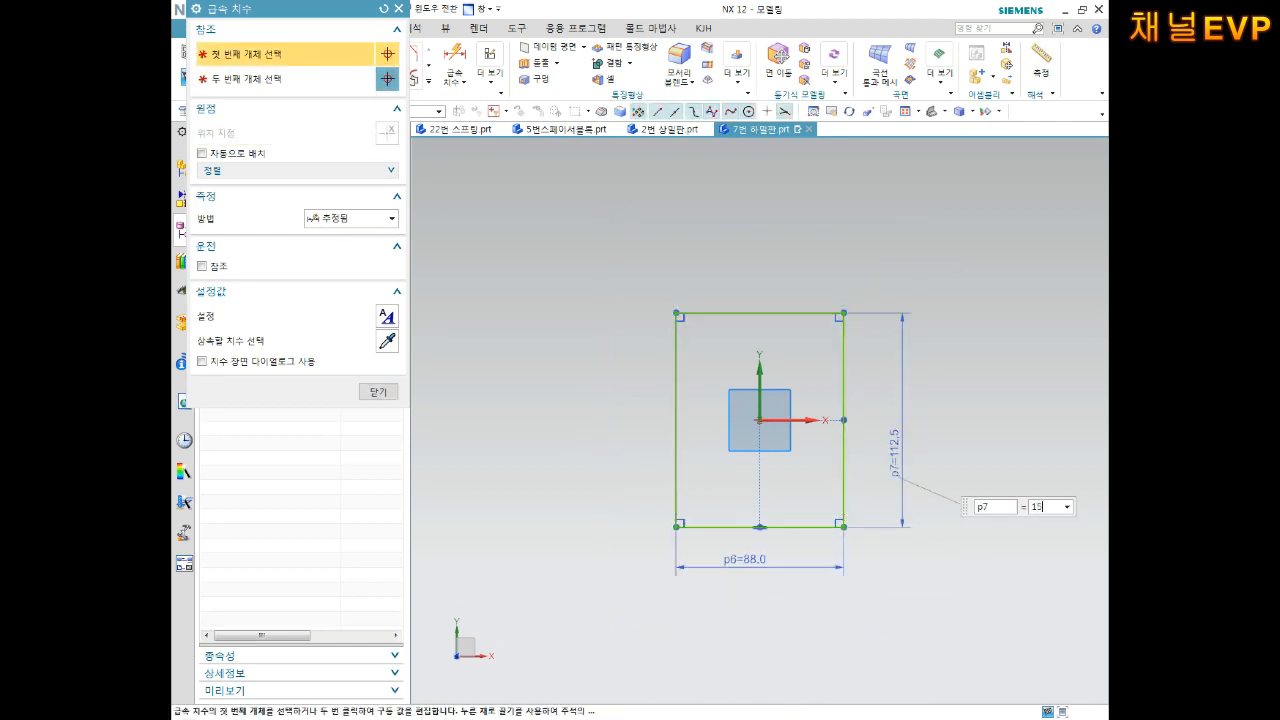
key("Return")
left_click(379, 394)
mouse_move(683, 449)
middle_mouse_down()
mouse_move(694, 429)
mouse_move(620, 368)
middle_mouse_up()
left_click(213, 79)
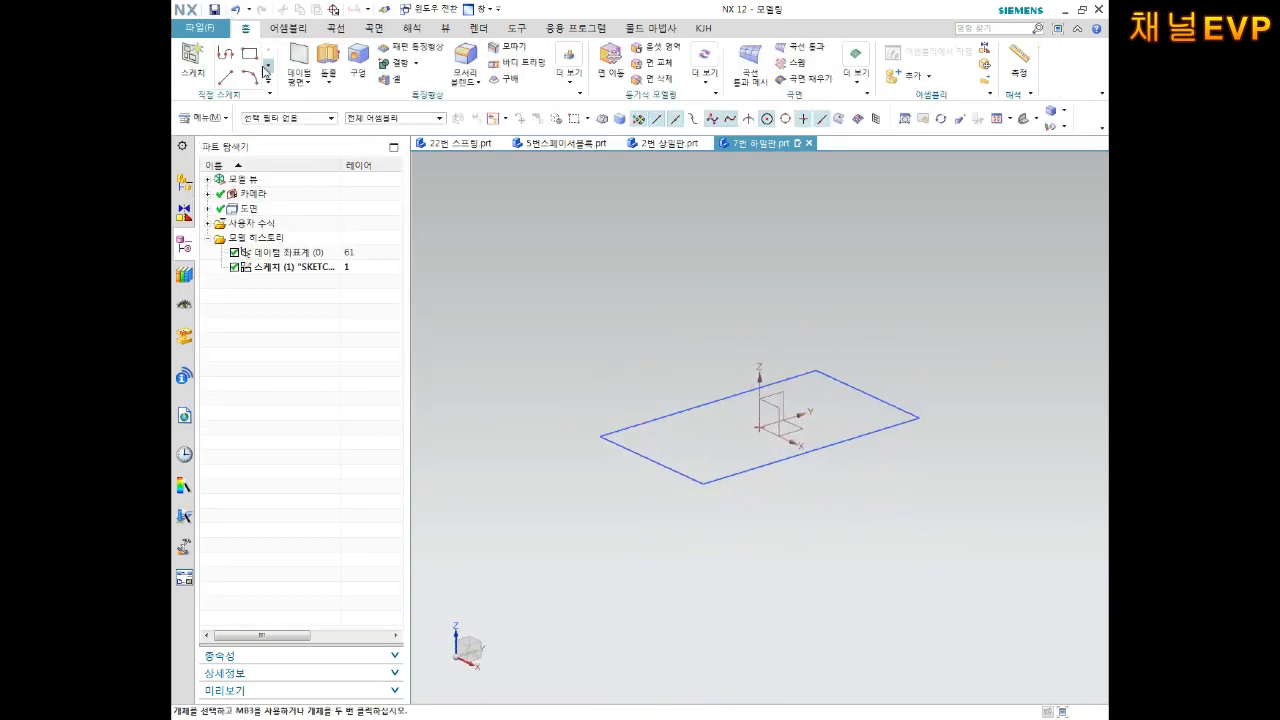
Step: Extrude the rectangle from 0 to 15 mm as the plate body
left_click(338, 65)
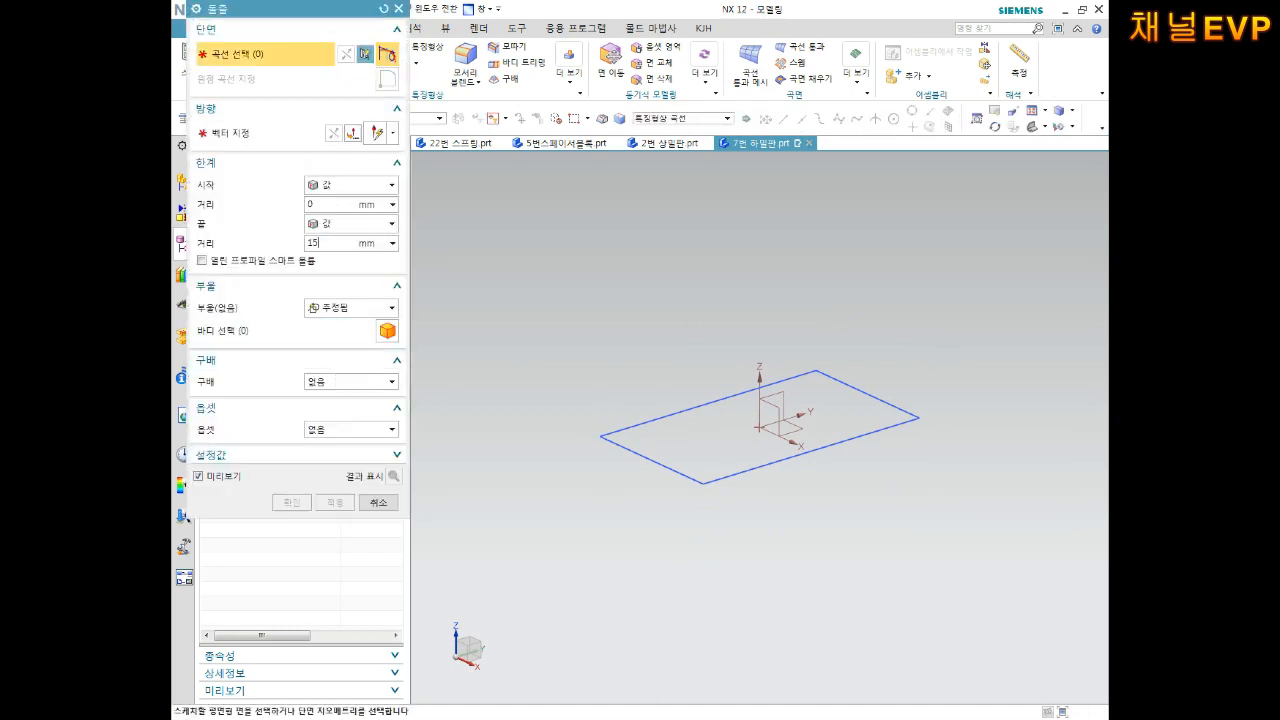
type("15")
key("Return")
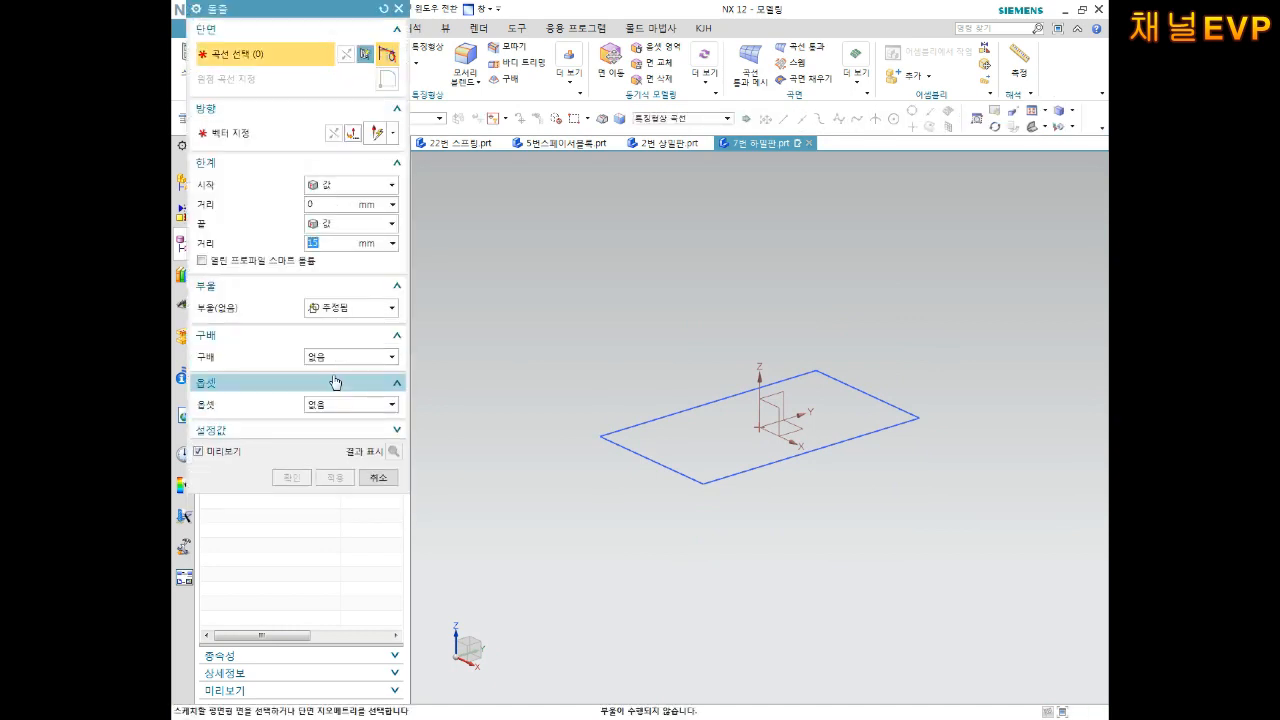
left_click(683, 410)
left_click(292, 477)
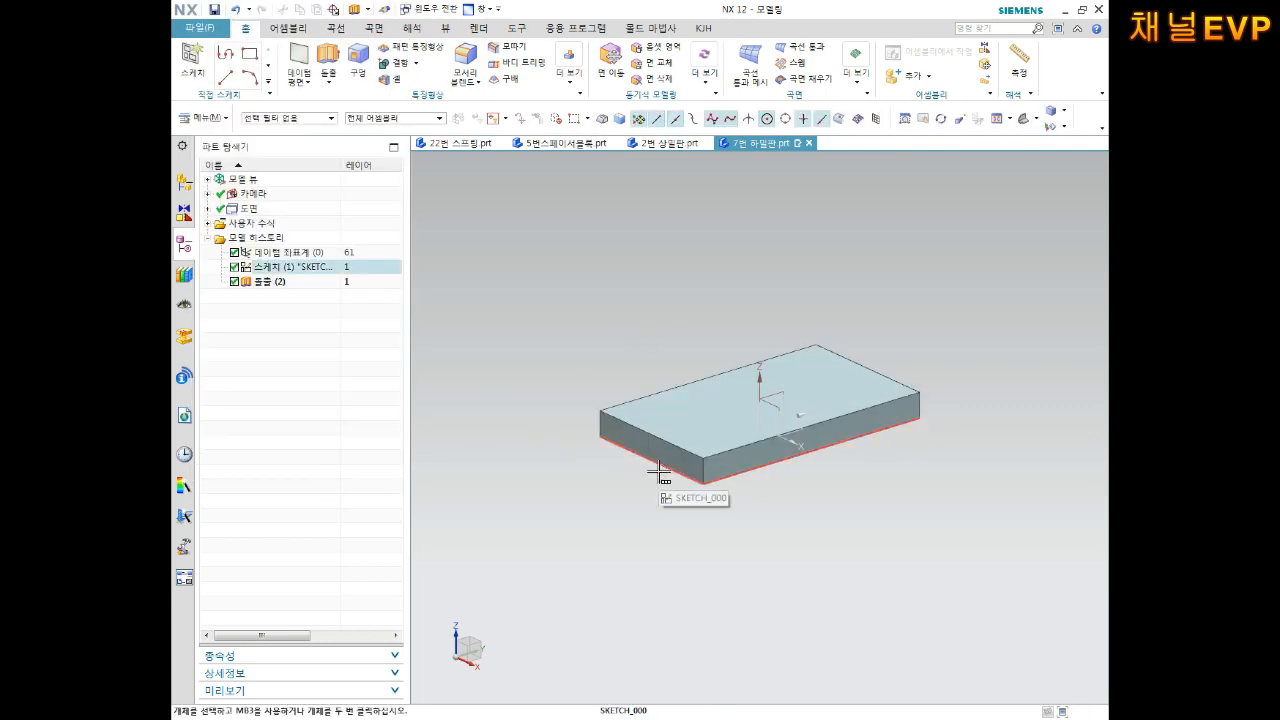
Step: Chamfer the plate's front vertical corner edge with a symmetric distance of 1 mm
left_click(1027, 121)
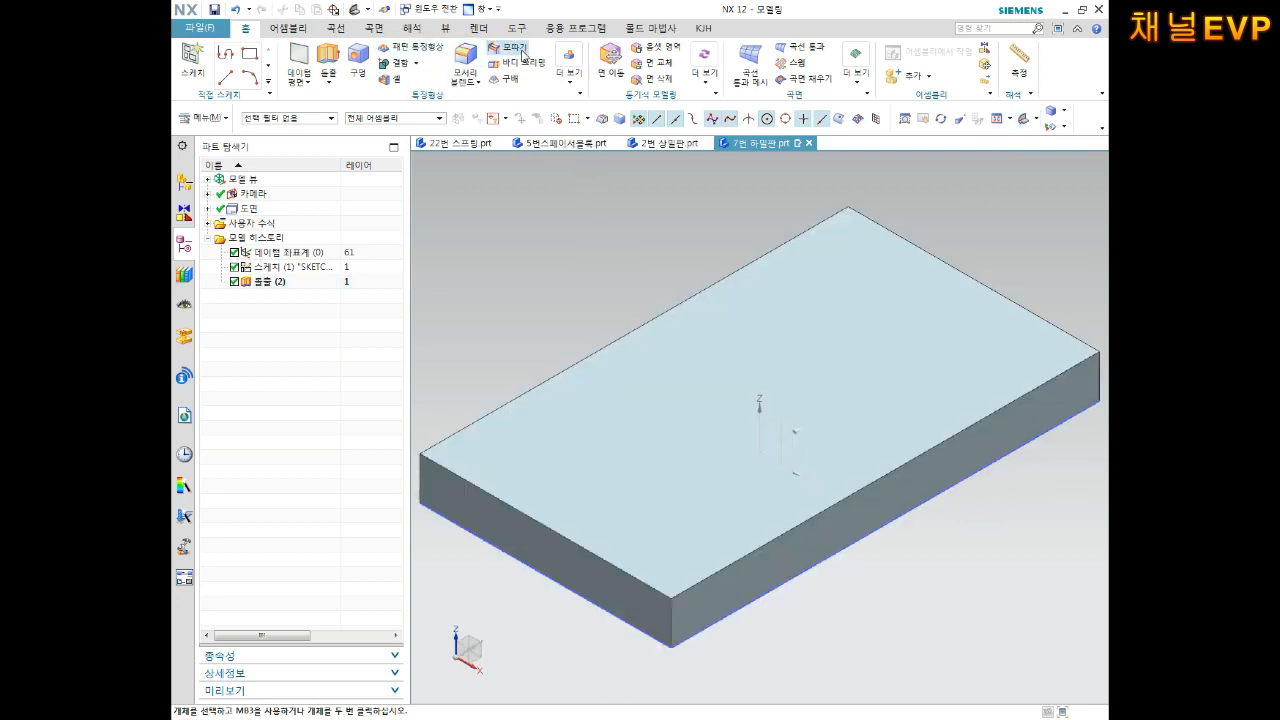
left_click(512, 46)
left_click(669, 612)
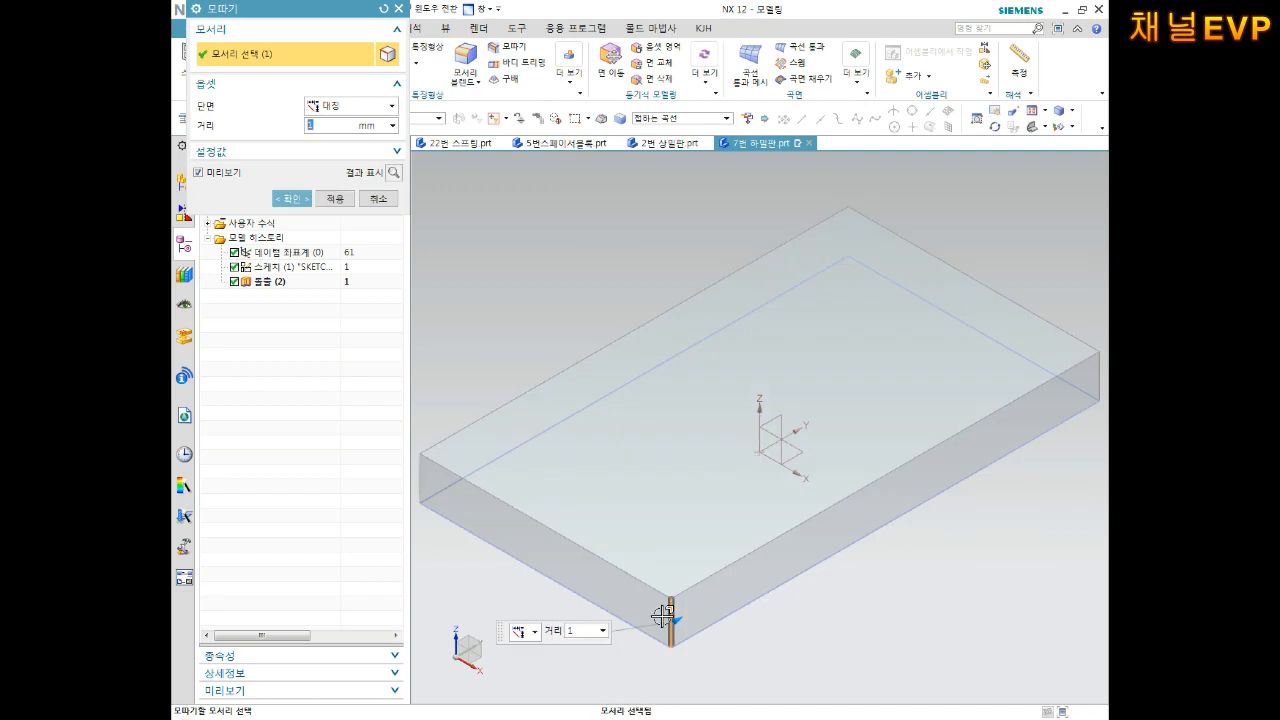
left_click(293, 198)
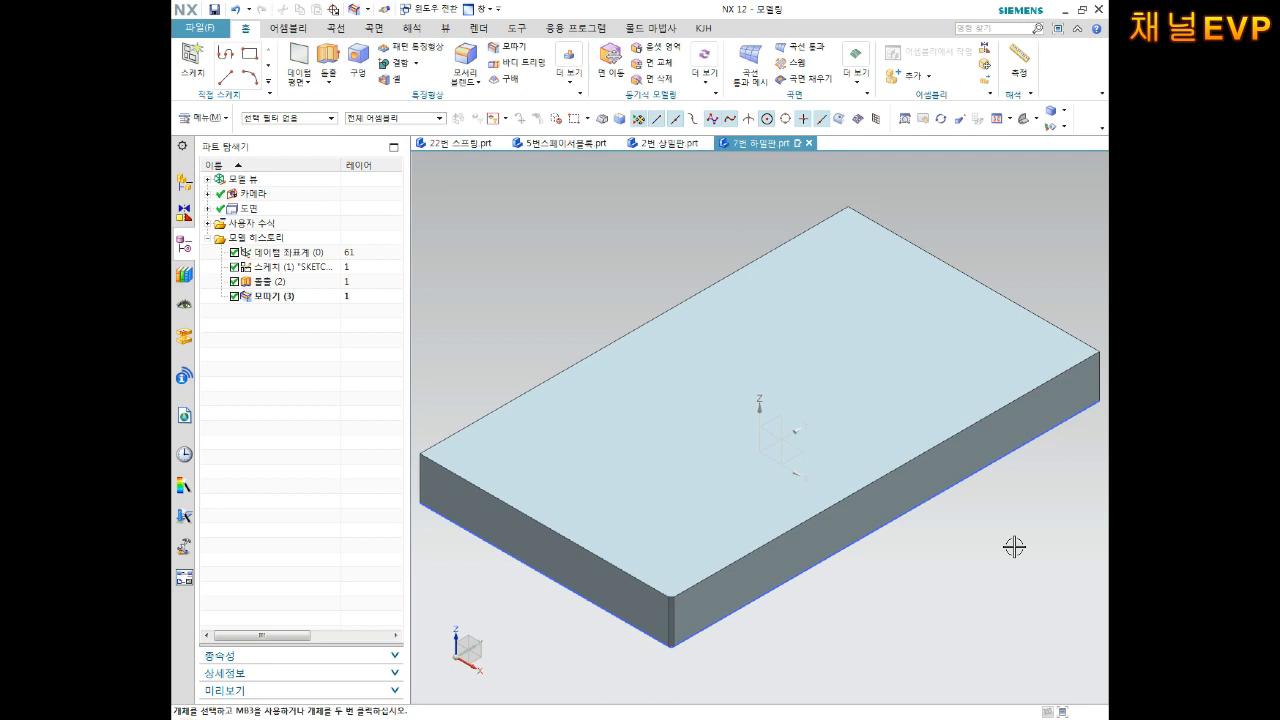
left_click(1042, 124)
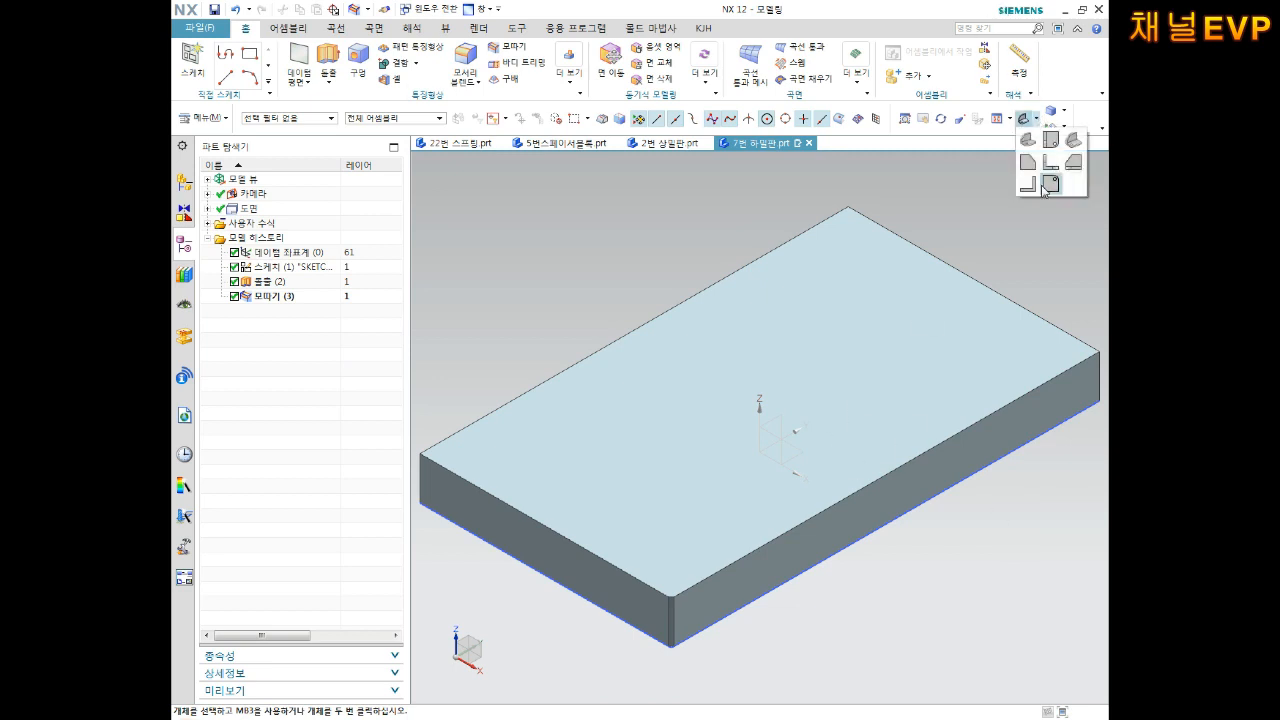
Step: Start a general counterbore hole and place its sketch point on the plate's bottom face near a corner
left_click(1046, 188)
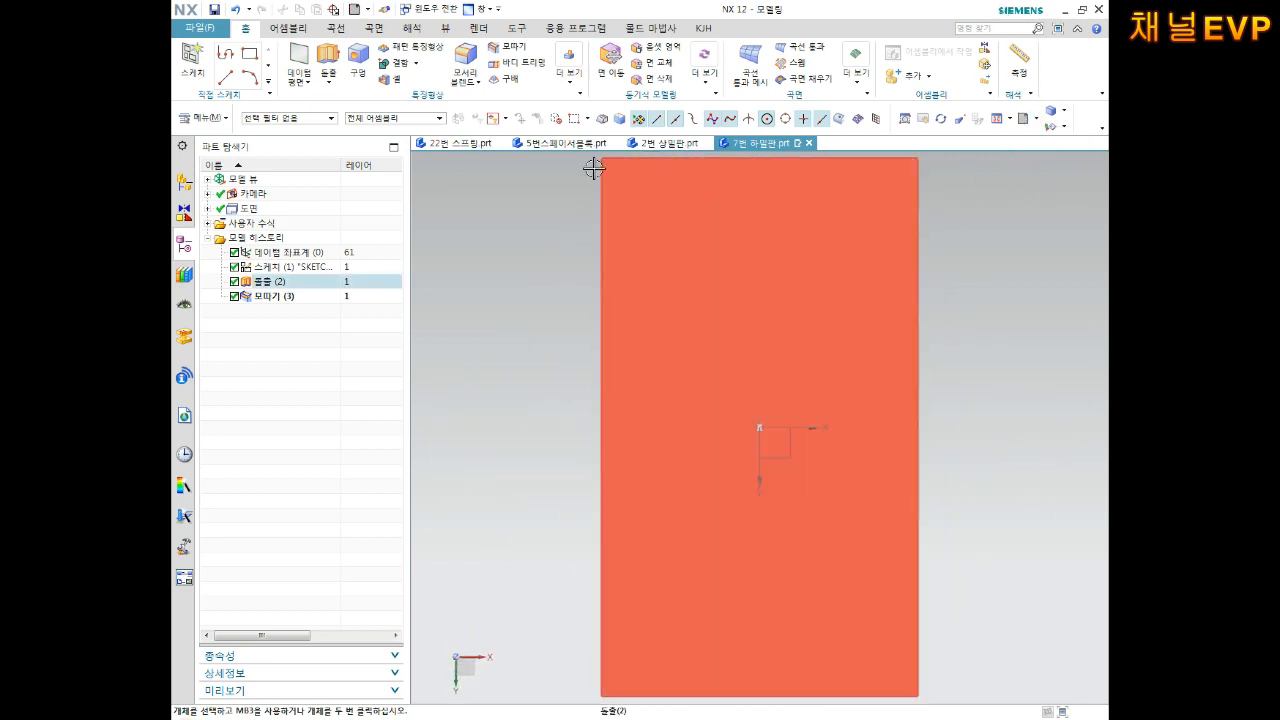
left_click(358, 62)
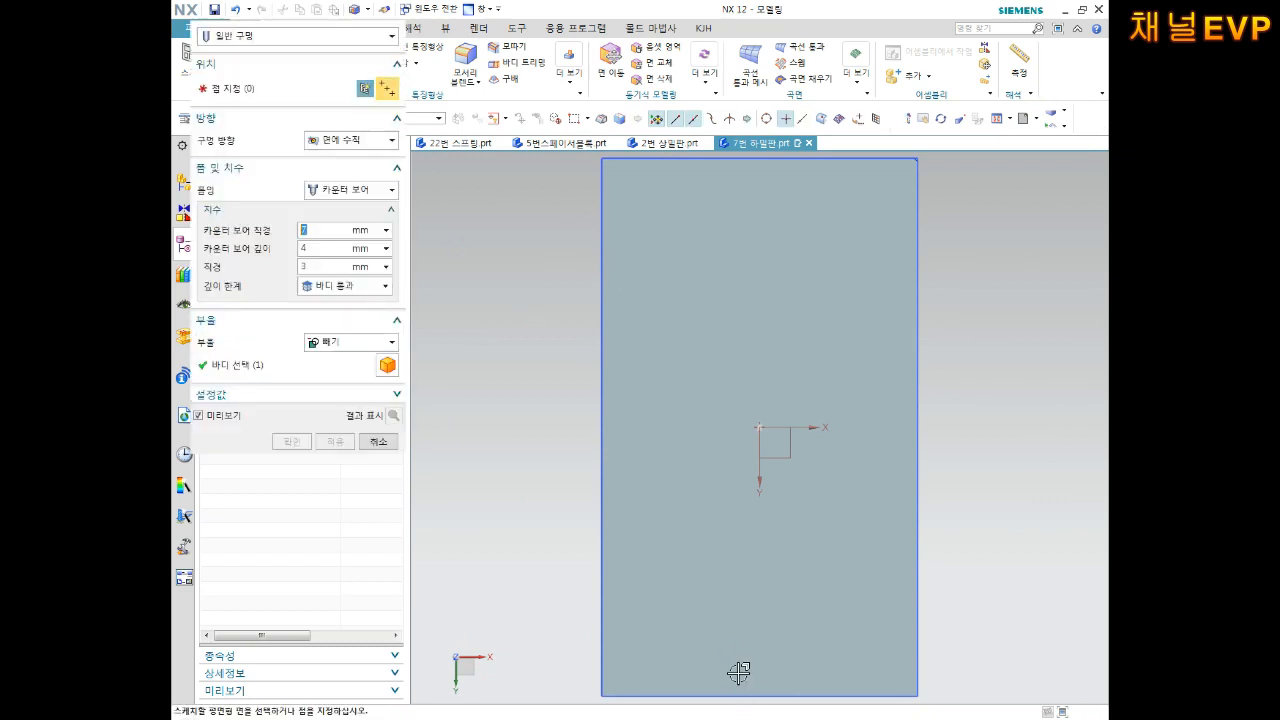
left_click(664, 636)
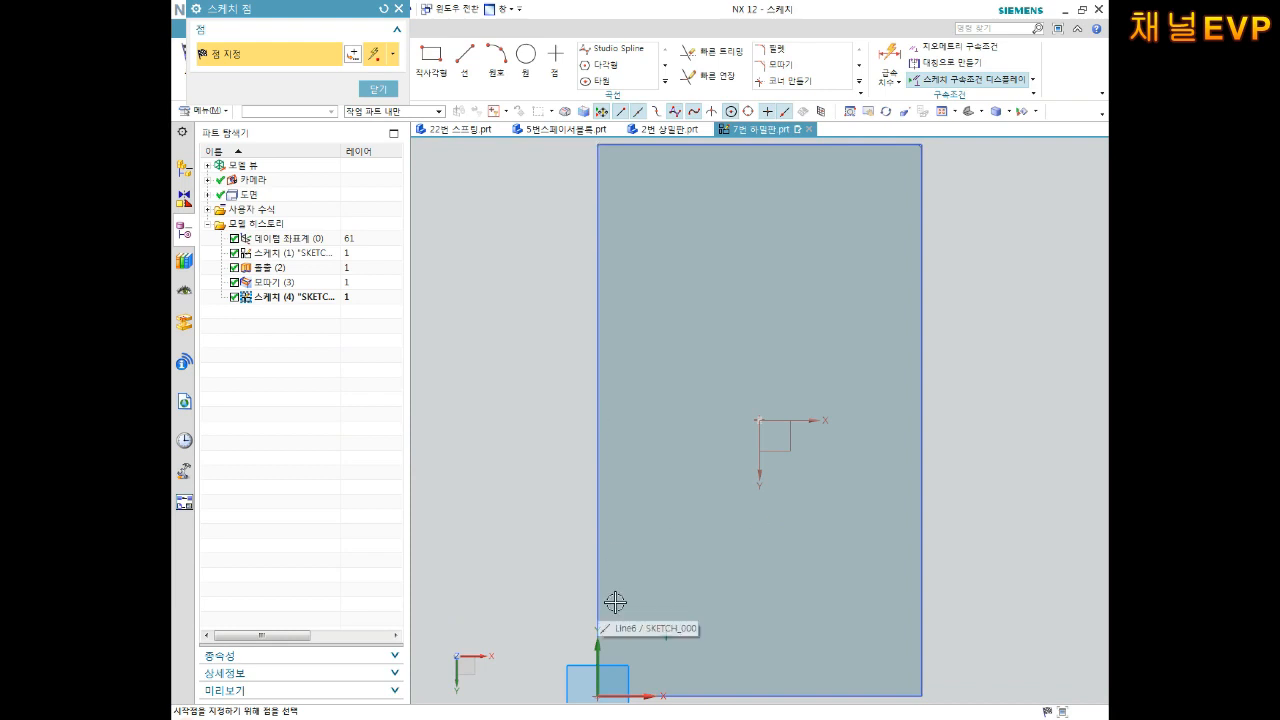
Step: Dimension the hole point horizontally from the origin and set the distance to 74/2 mm
key("d")
left_click(666, 634)
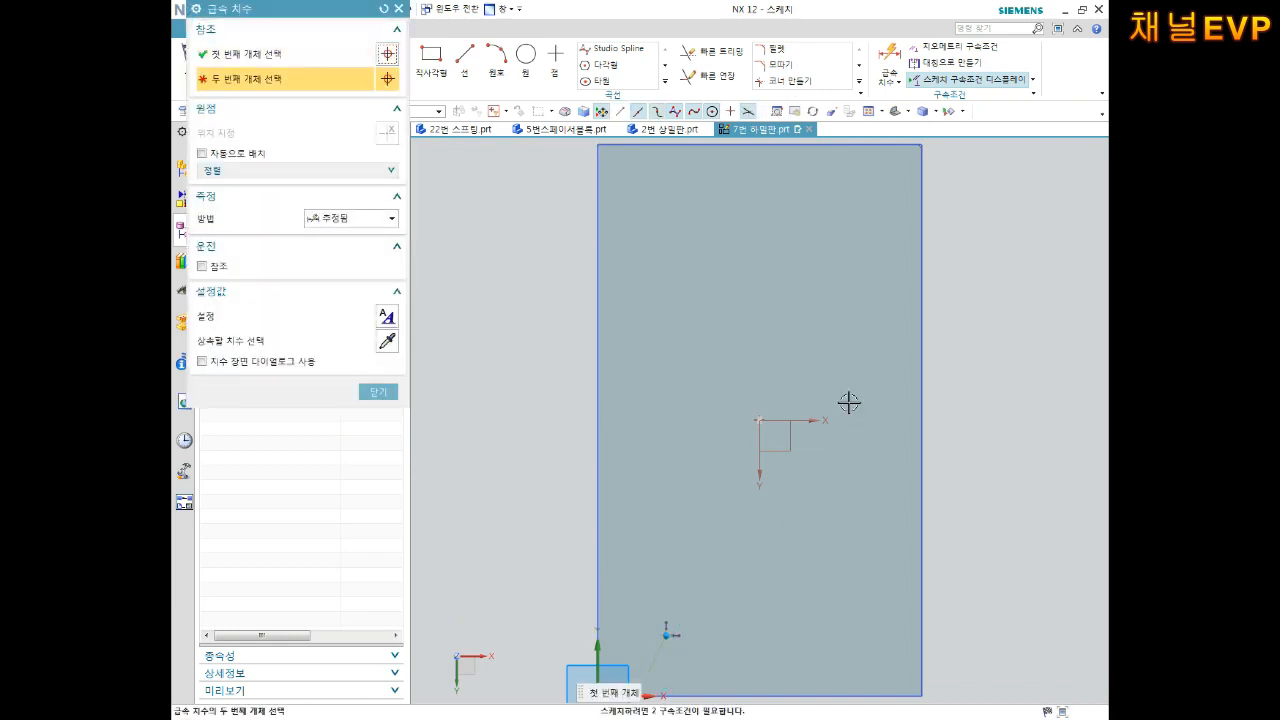
left_click(758, 418)
left_click(688, 664)
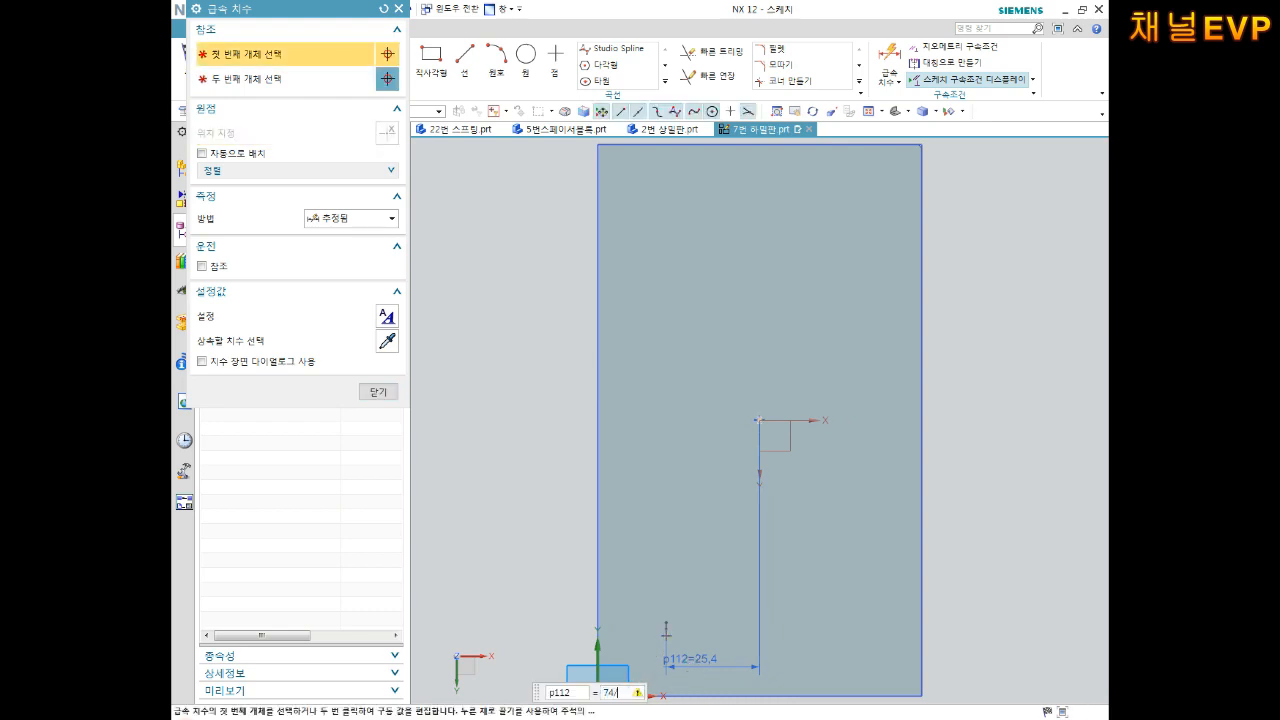
mouse_move(600, 719)
type("74/5")
key("Return")
double_click(727, 651)
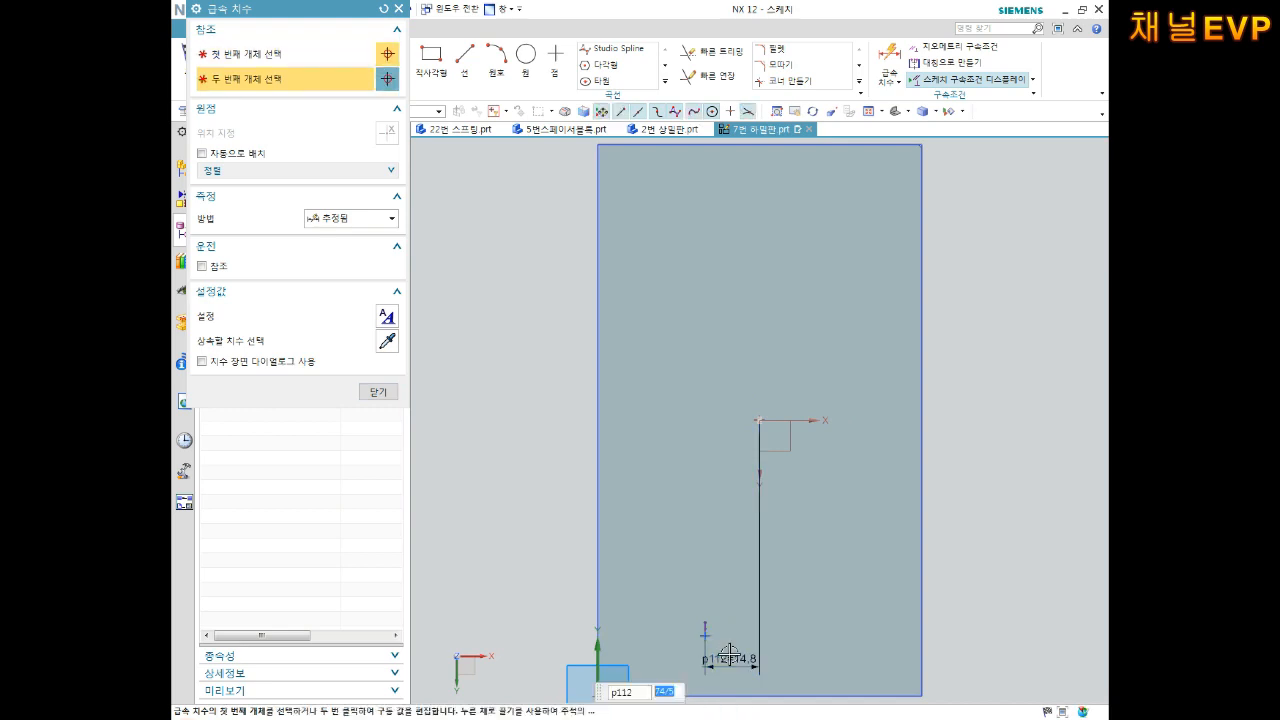
type("74/")
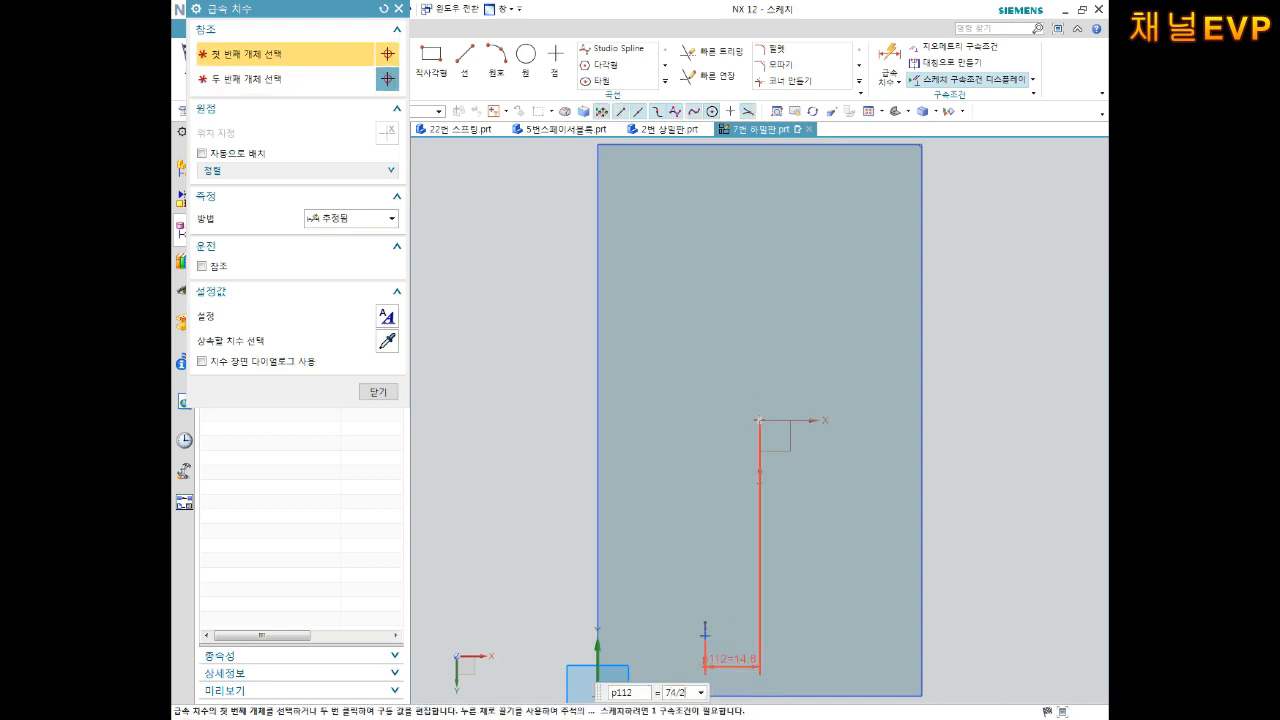
type("2")
key("Return")
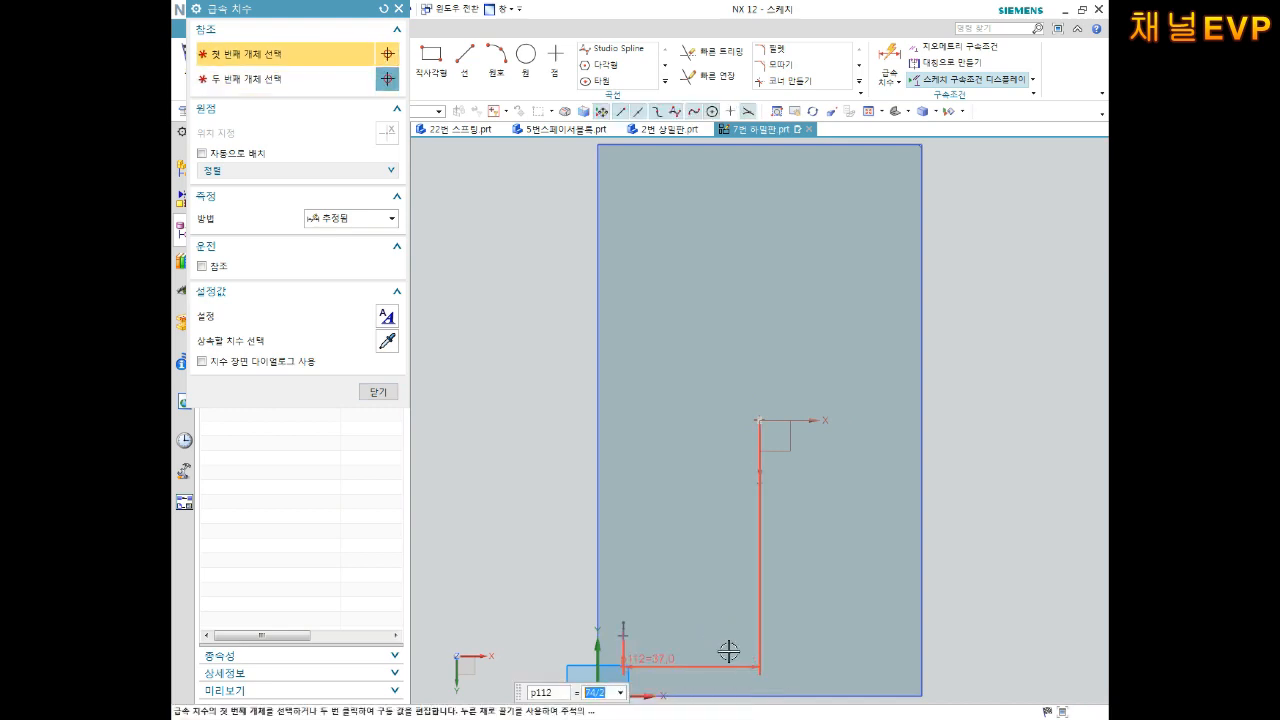
Step: Dimension the hole point 136/2 mm from the origin along the plate's length, and finish the sketch
left_click(623, 630)
left_click(760, 420)
left_click(975, 532)
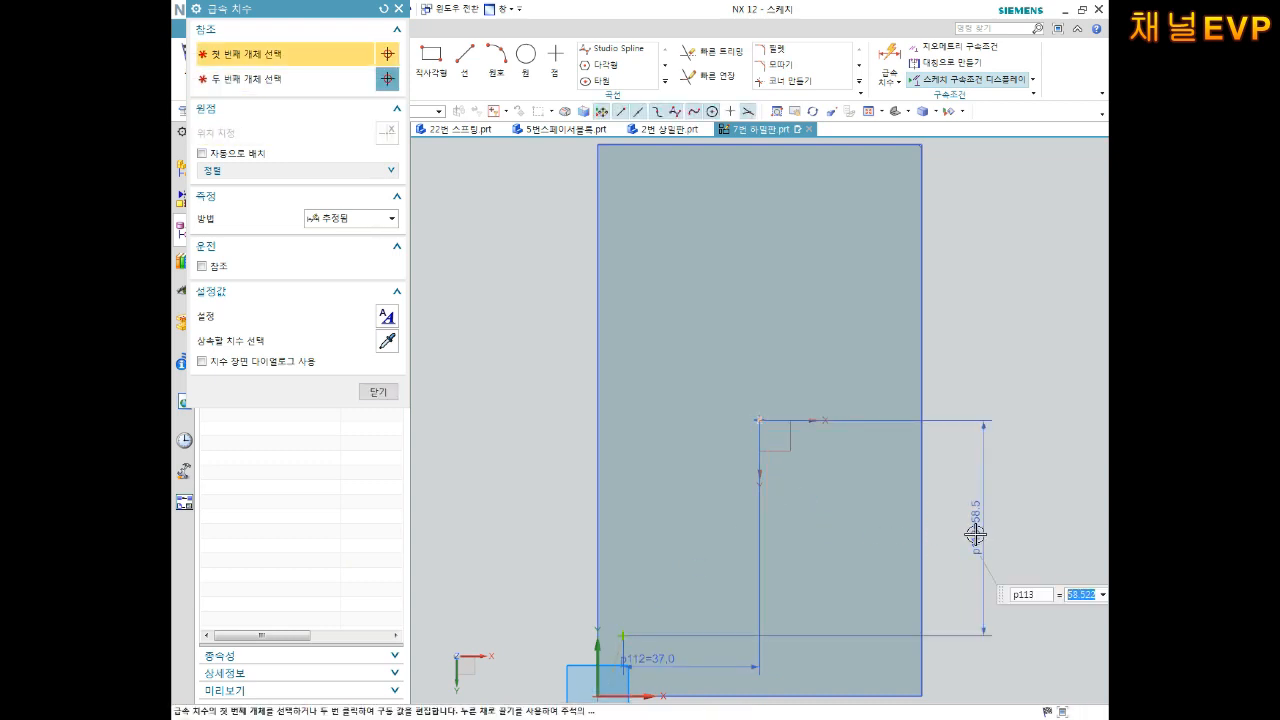
type("136/2")
key("Return")
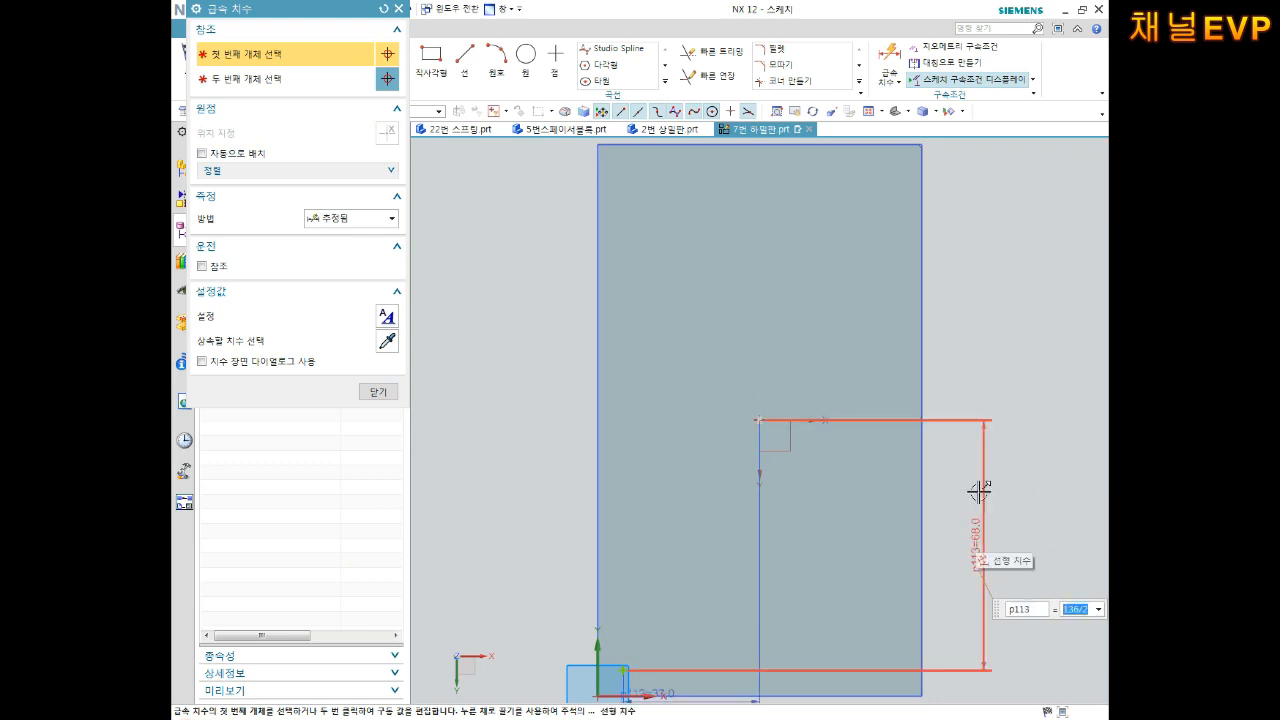
left_click(378, 391)
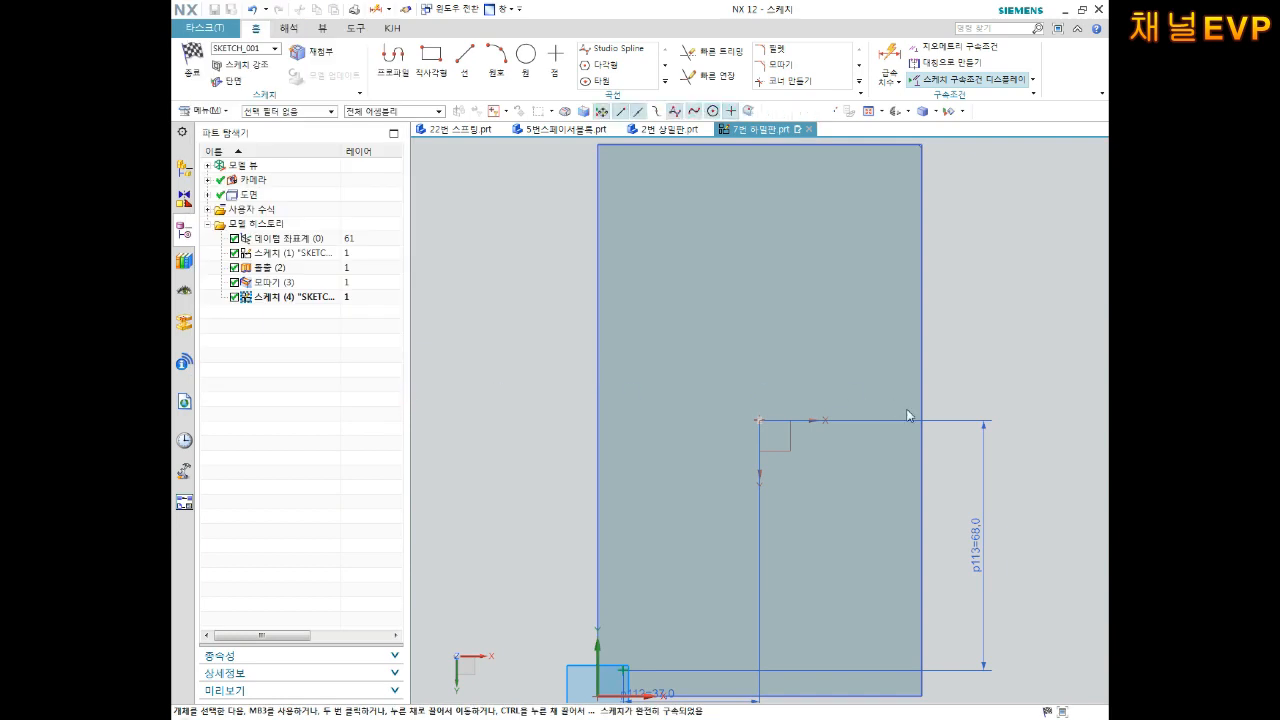
middle_click_drag(818, 450, 694, 360)
left_click(191, 62)
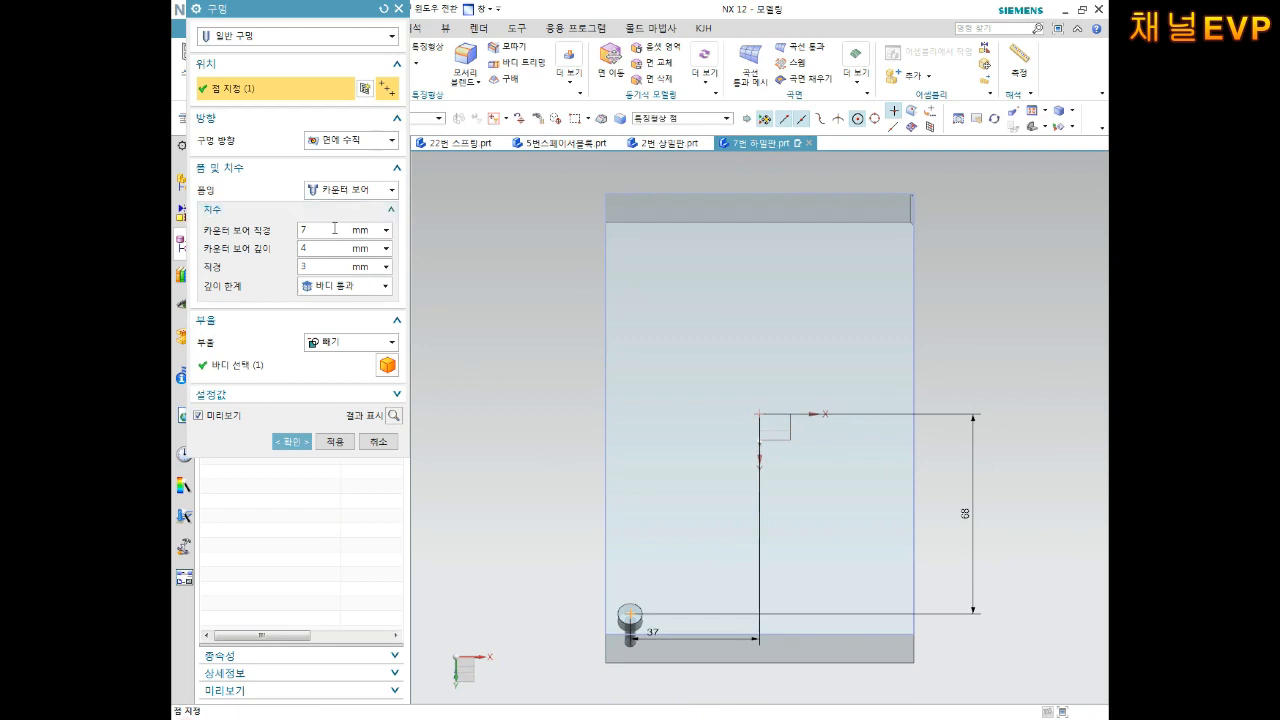
Step: Cut the counterbore hole through the body with counterbore diameter 11 mm, counterbore depth 7 mm and hole diameter 6.6 mm
left_click_drag(335, 229, 215, 236)
key("Tab")
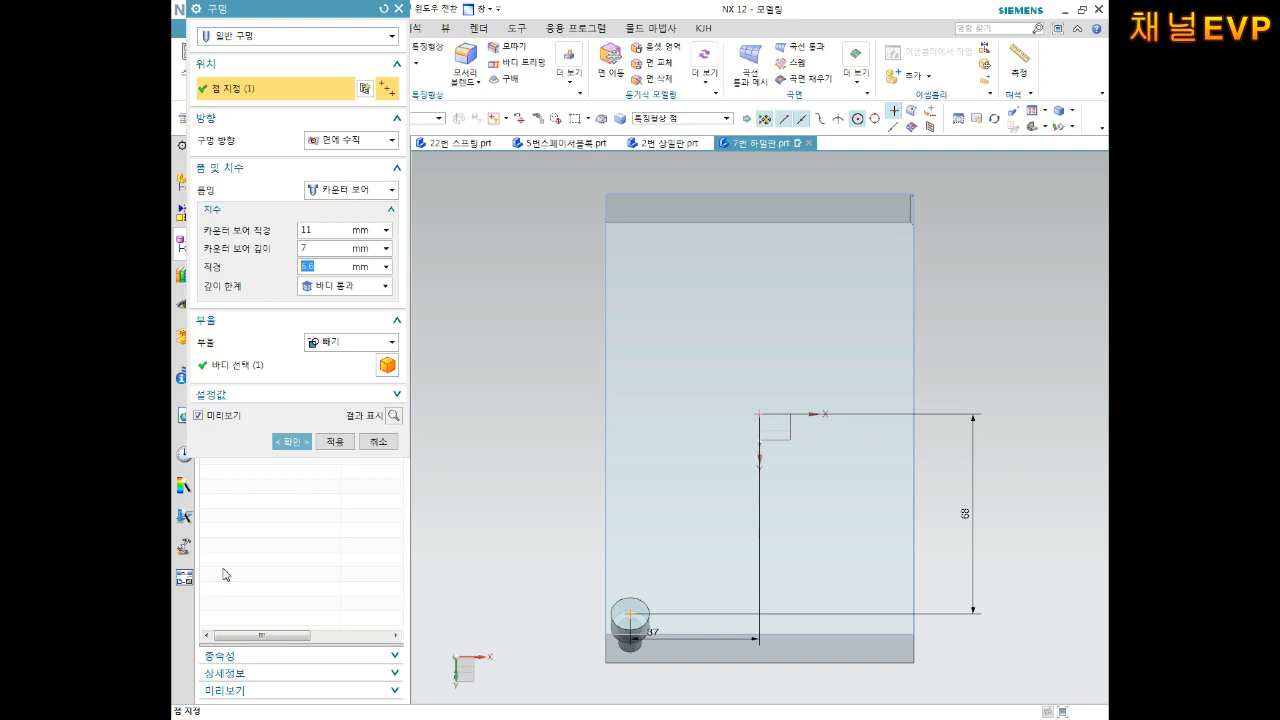
left_click(291, 441)
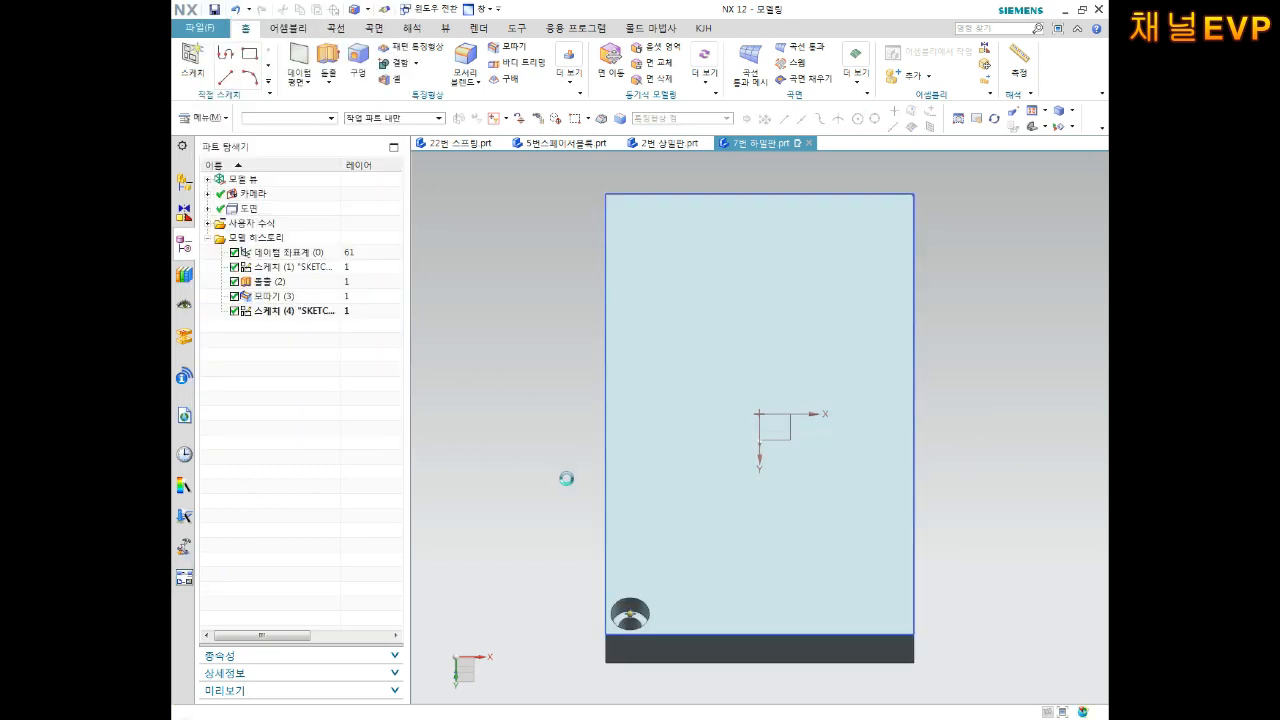
Step: Set up a linear pattern of the counterbore hole with 2 instances at 74 mm pitch across the plate's width
scroll(652, 483, "up", 2)
mouse_move(730, 463)
middle_mouse_down()
mouse_move(711, 491)
mouse_move(749, 397)
mouse_move(713, 453)
middle_mouse_up()
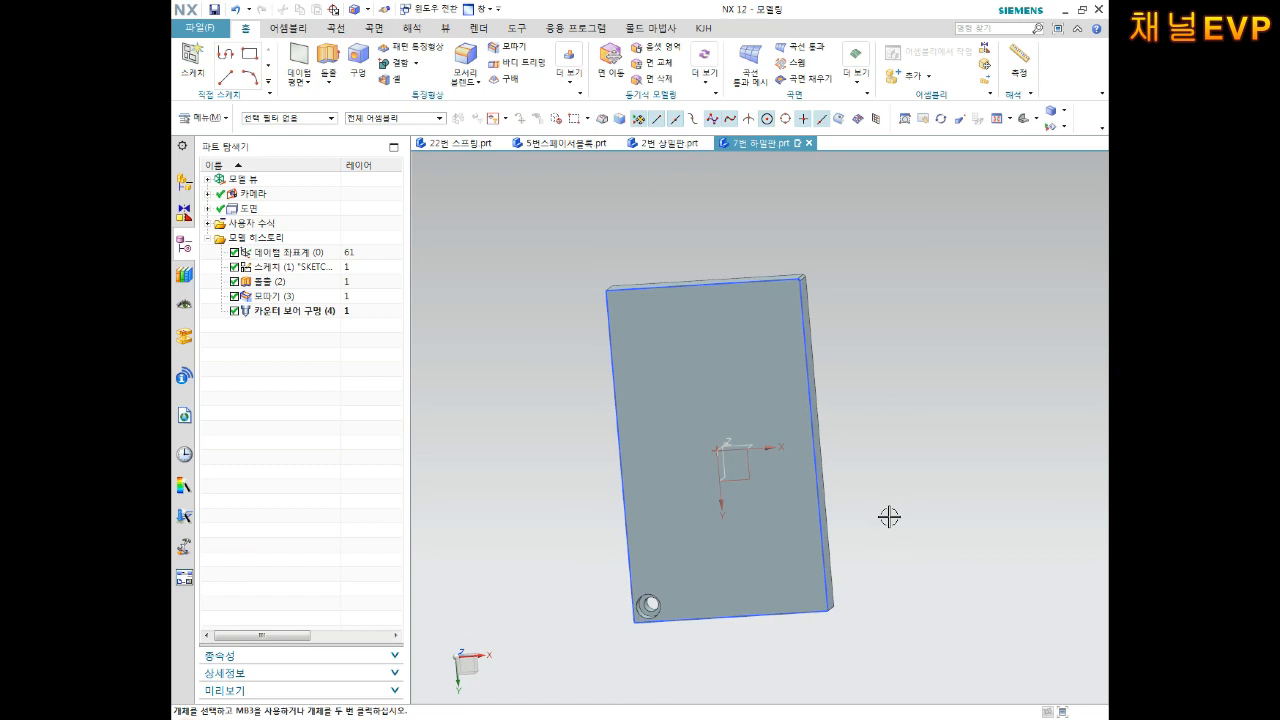
left_click(410, 46)
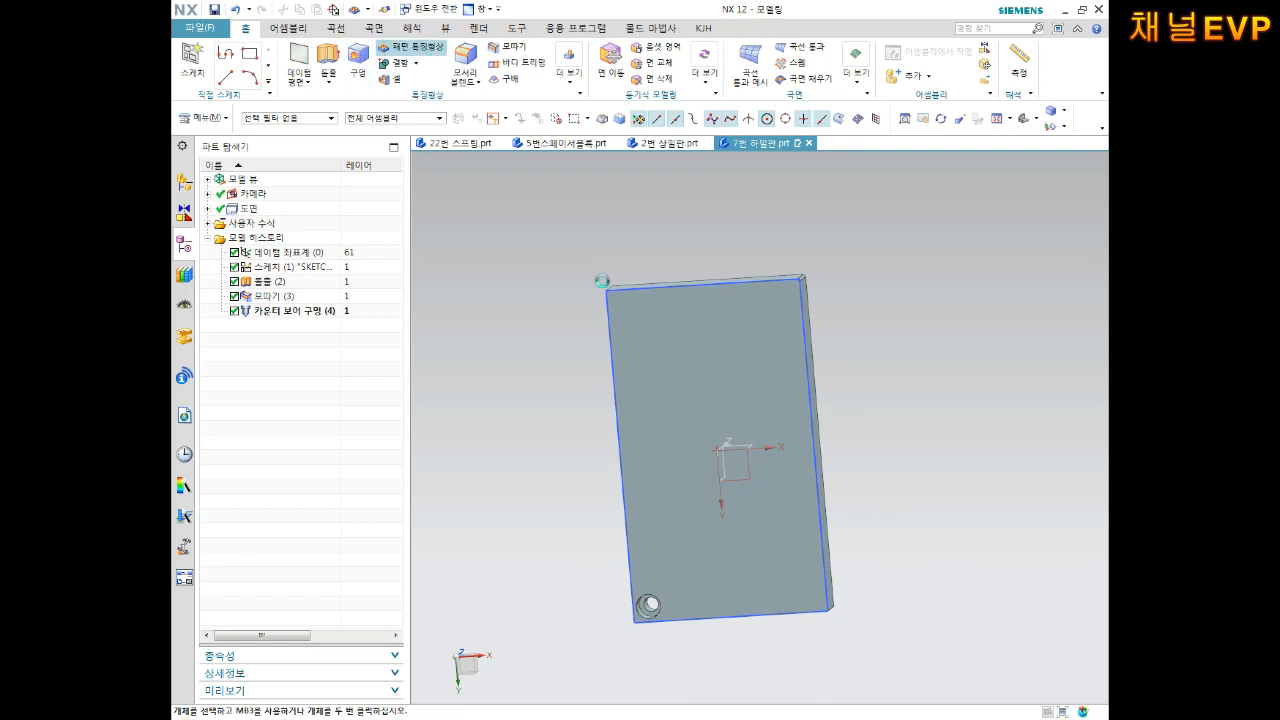
scroll(657, 592, "up", 6)
middle_click_drag(664, 586, 694, 501)
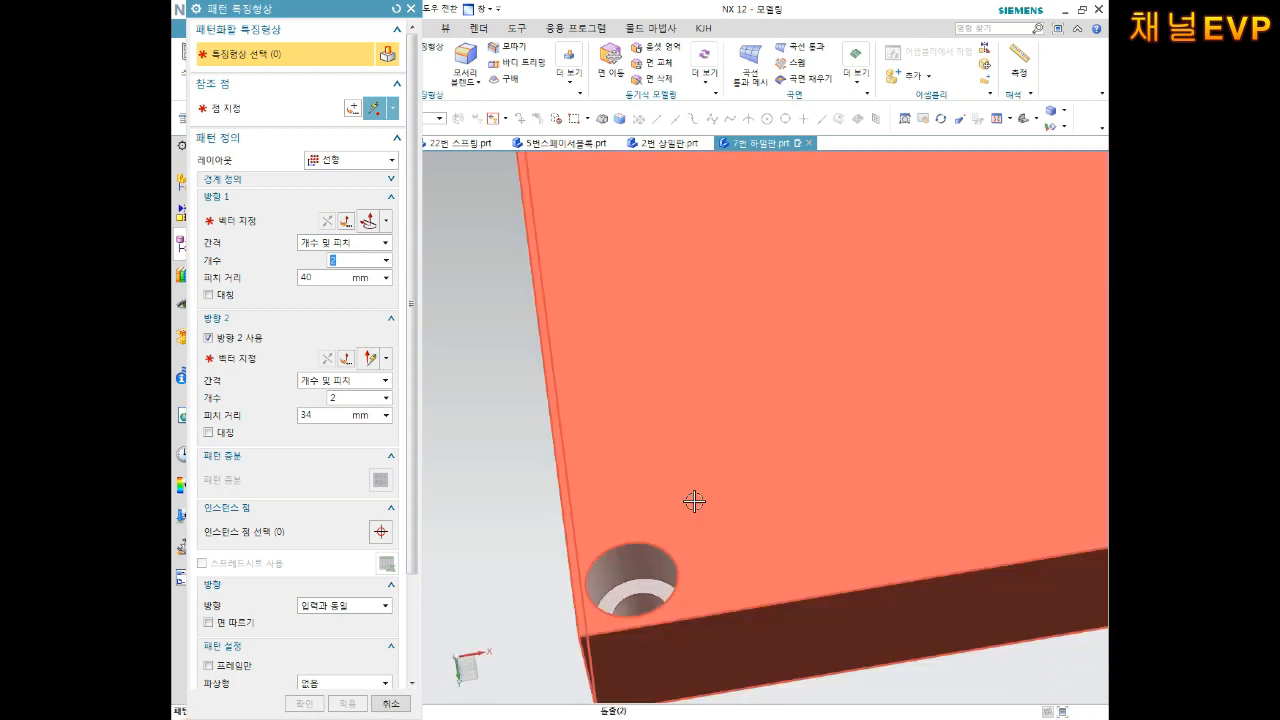
scroll(687, 520, "down", 2)
left_click(658, 565)
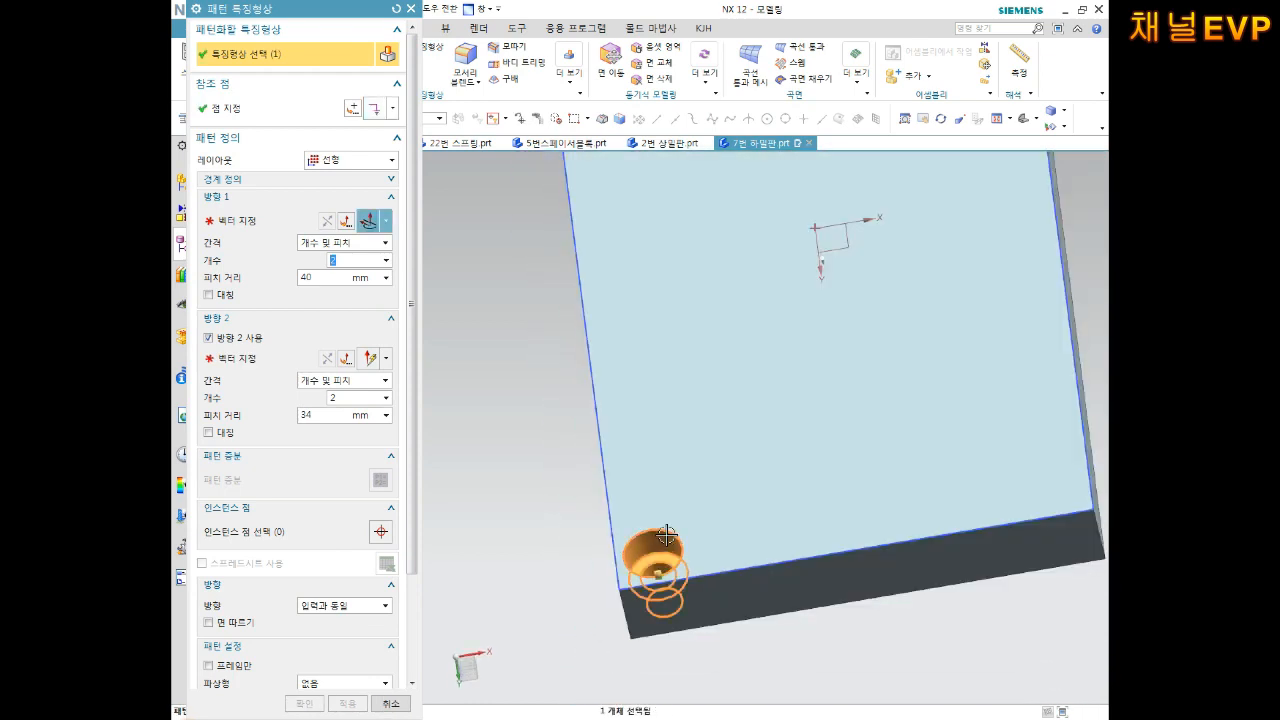
left_click(229, 220)
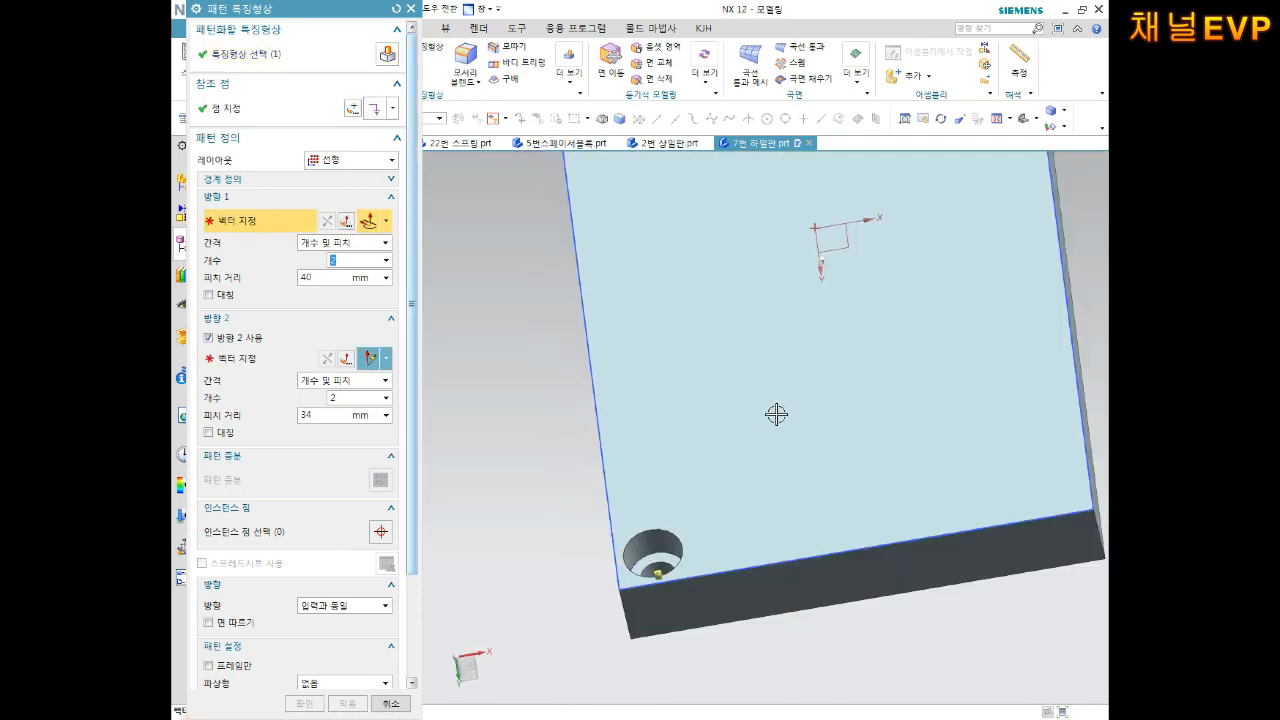
left_click(818, 551)
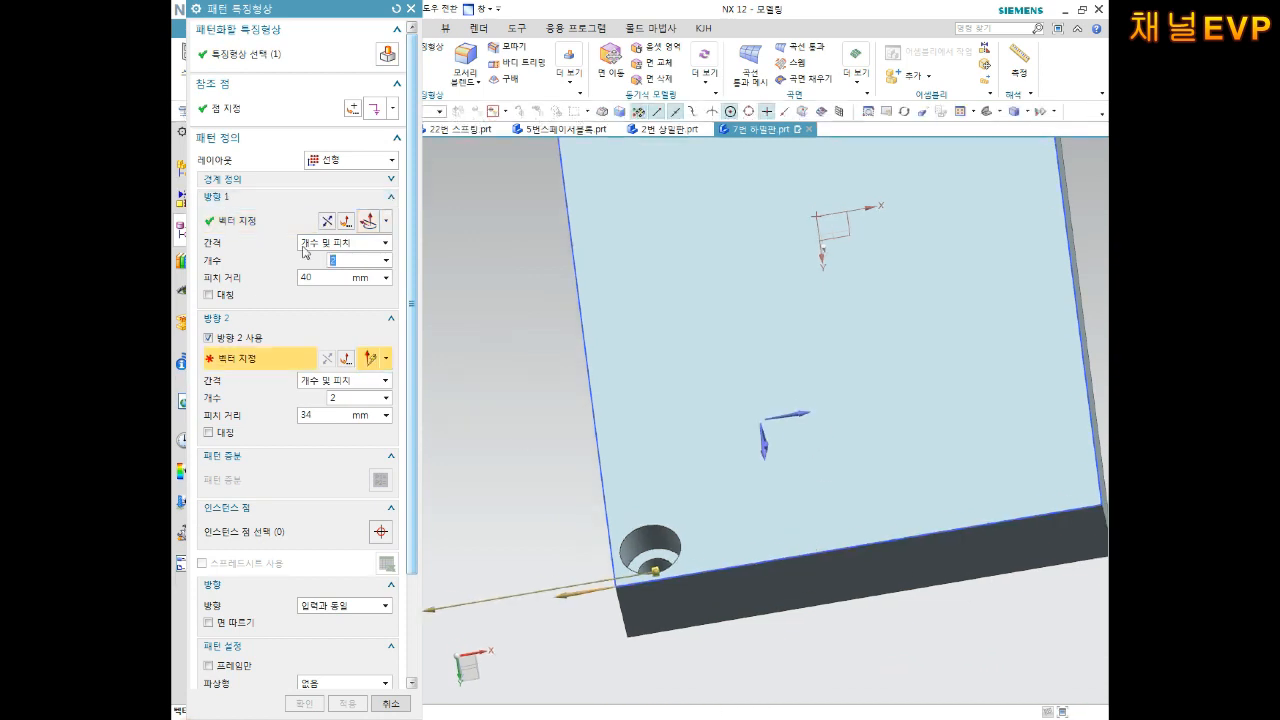
left_click(328, 221)
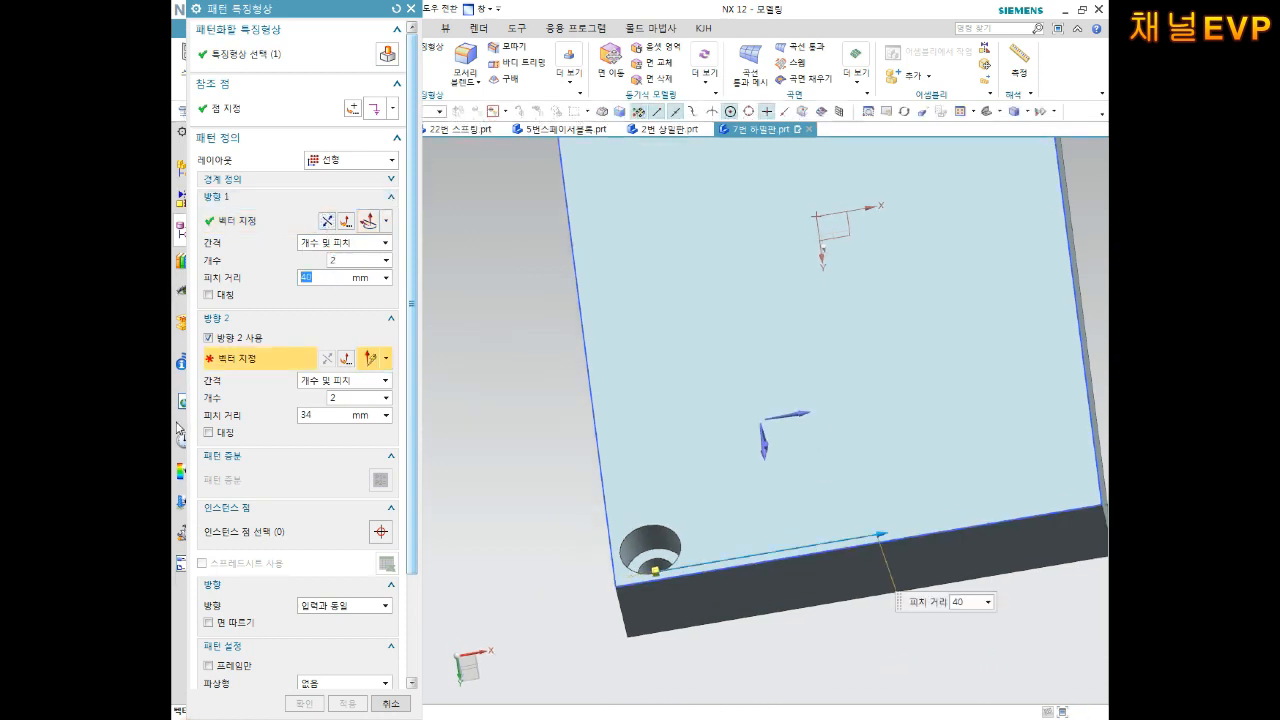
type("4")
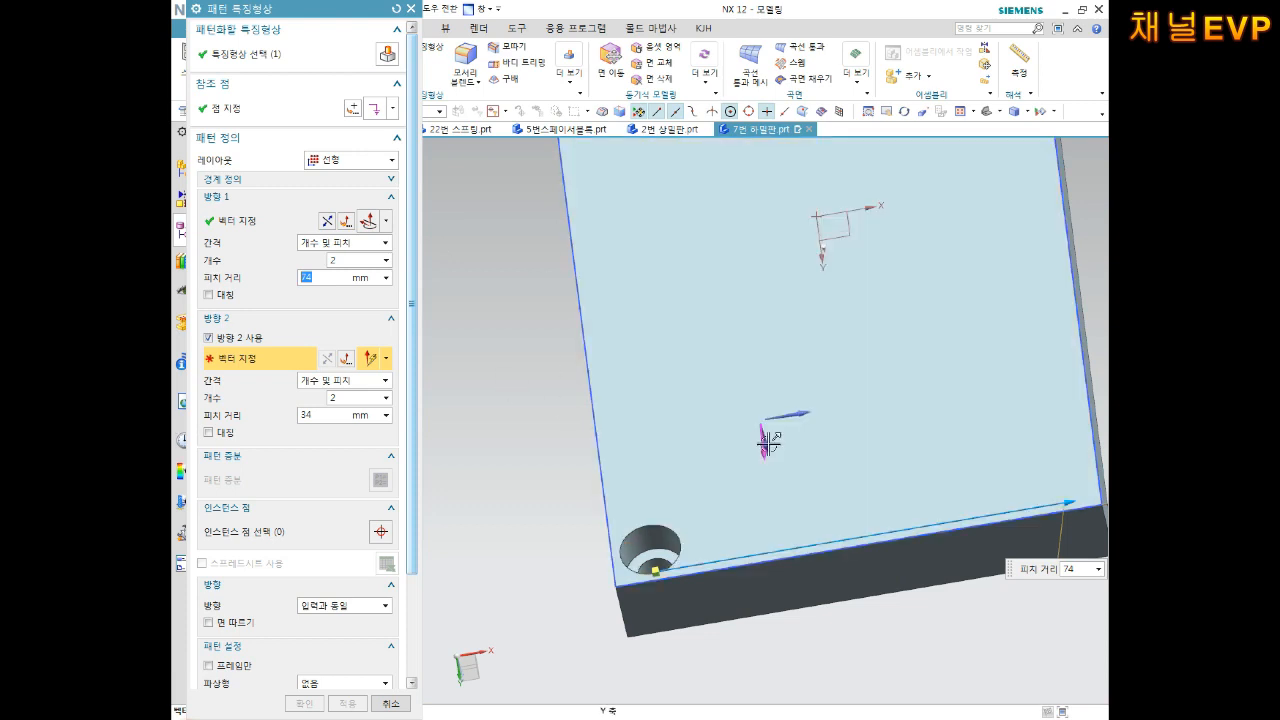
Step: Add a second pattern direction along the plate's length with 2 instances at 136 mm pitch, and create the pattern
middle_click_drag(771, 434, 786, 445)
left_click(713, 475)
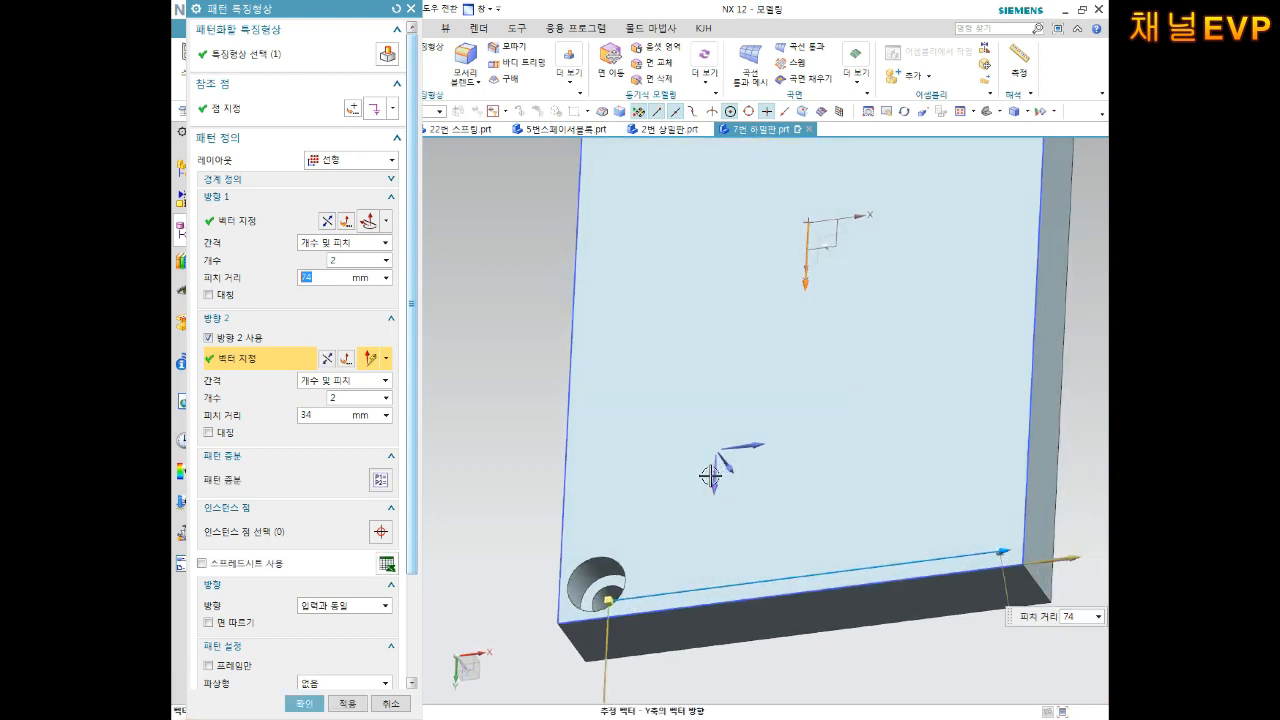
left_click(328, 360)
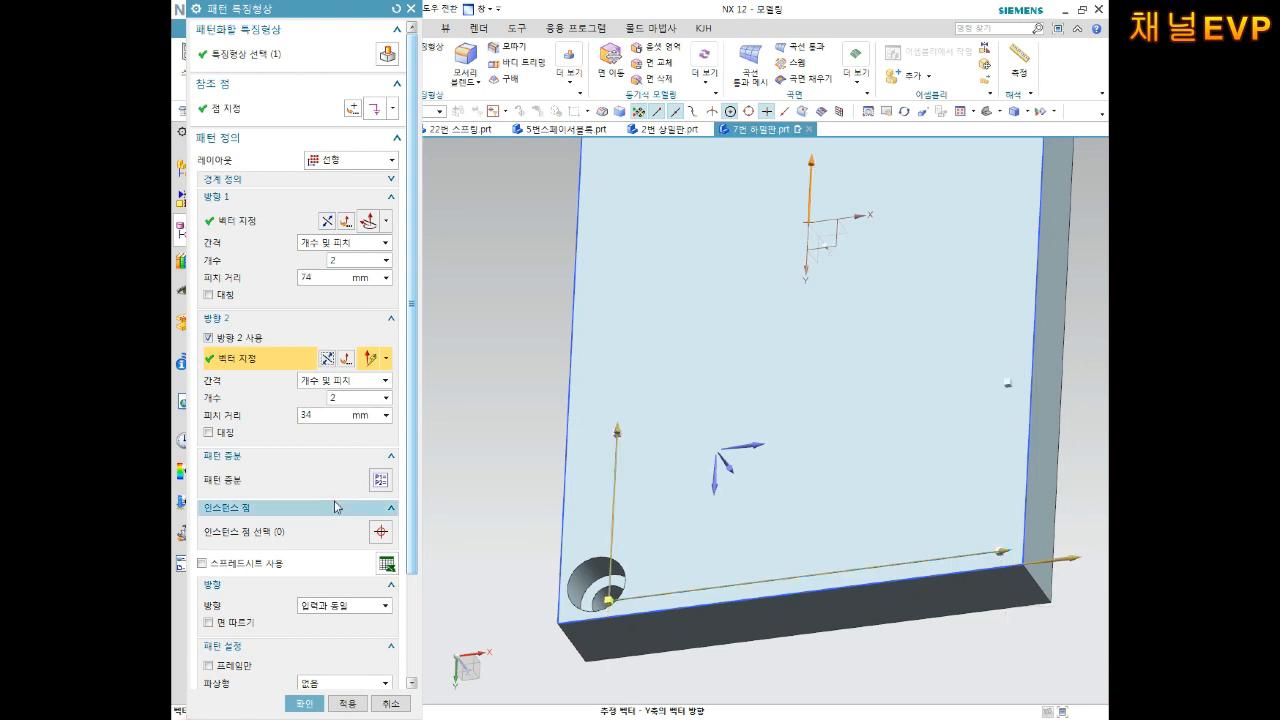
left_click_drag(332, 418, 252, 414)
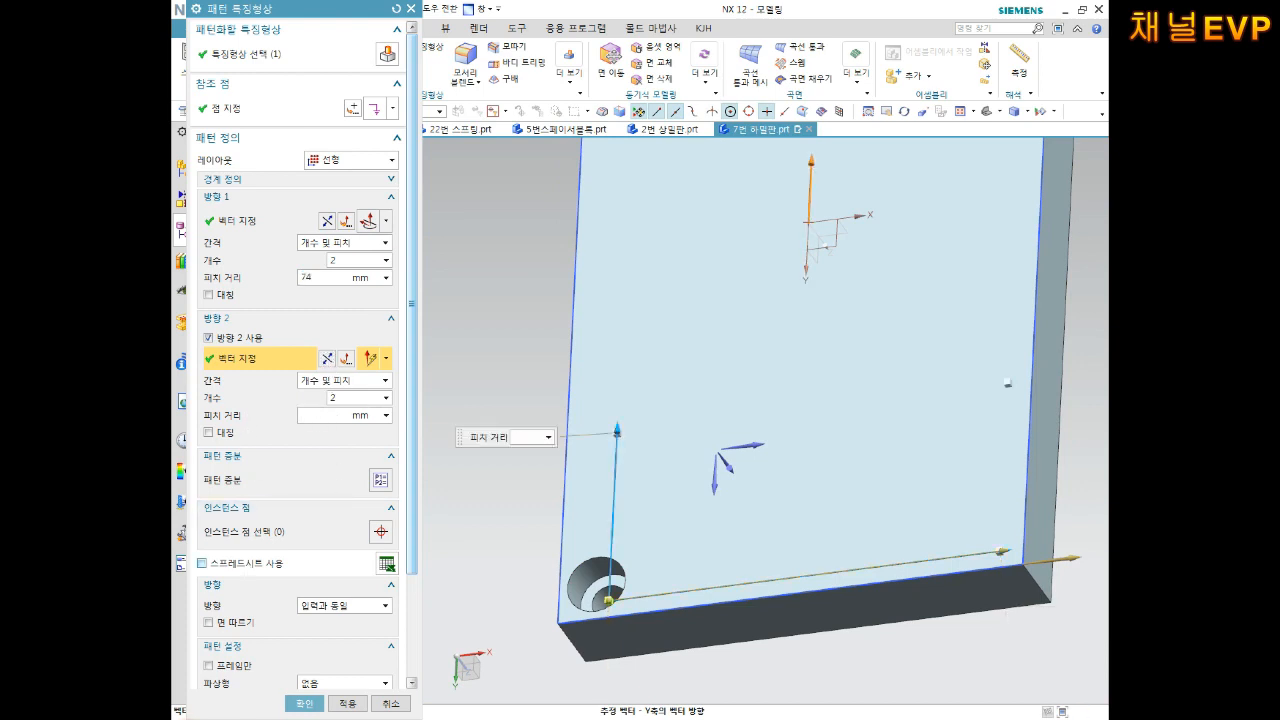
key("Return")
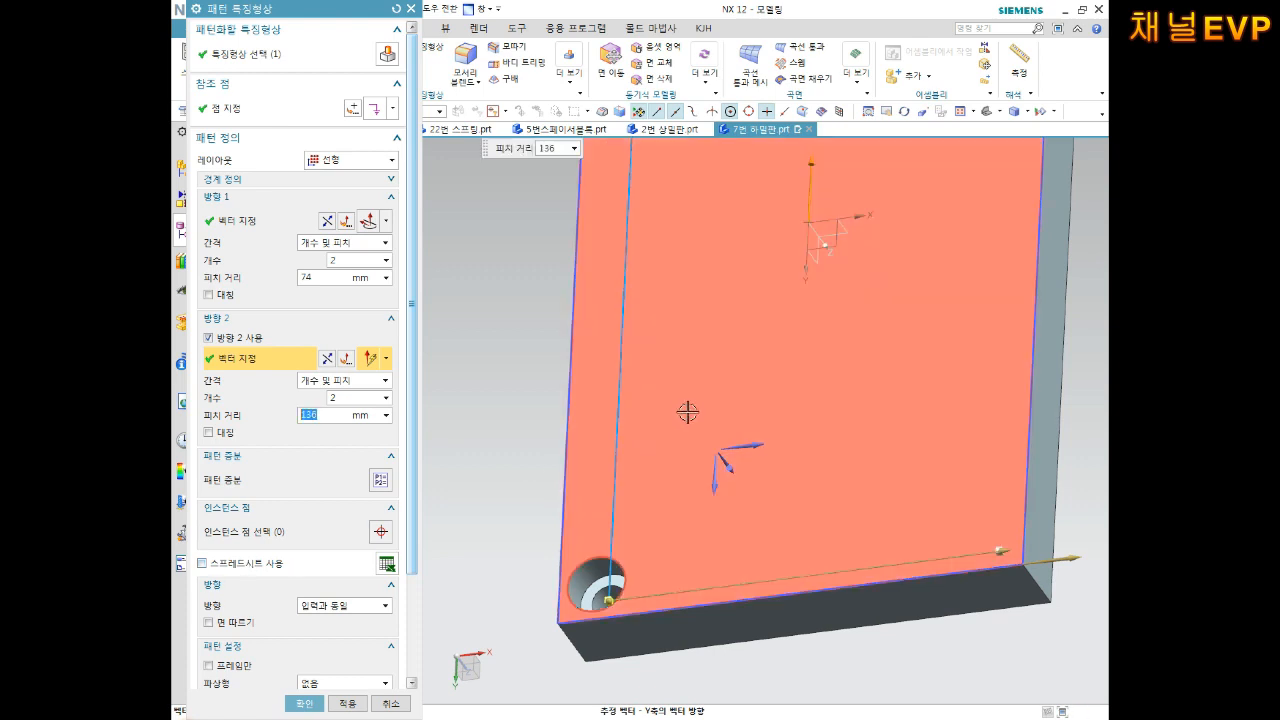
left_click(316, 703)
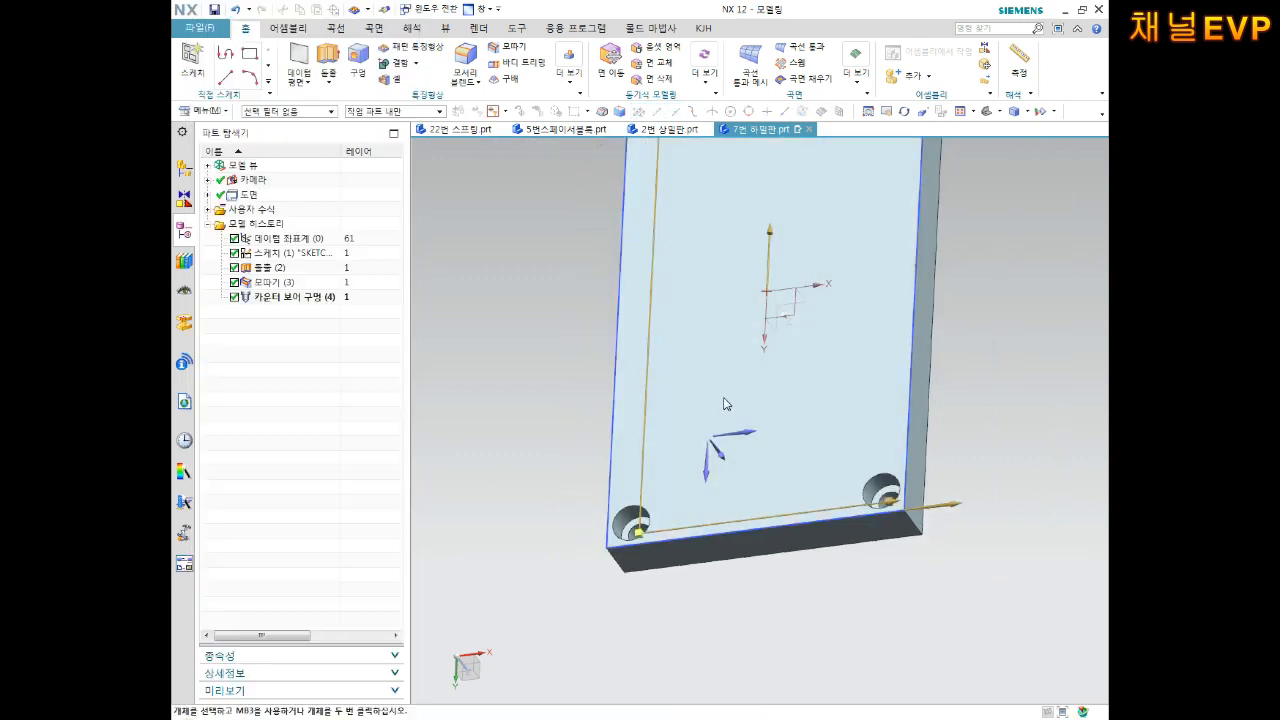
mouse_move(718, 458)
middle_mouse_down()
mouse_move(766, 400)
mouse_move(751, 497)
mouse_move(799, 492)
mouse_move(772, 510)
middle_mouse_up()
scroll(799, 492, "up", 2)
scroll(787, 421, "down", 3)
middle_click_drag(803, 404, 785, 459, "shift")
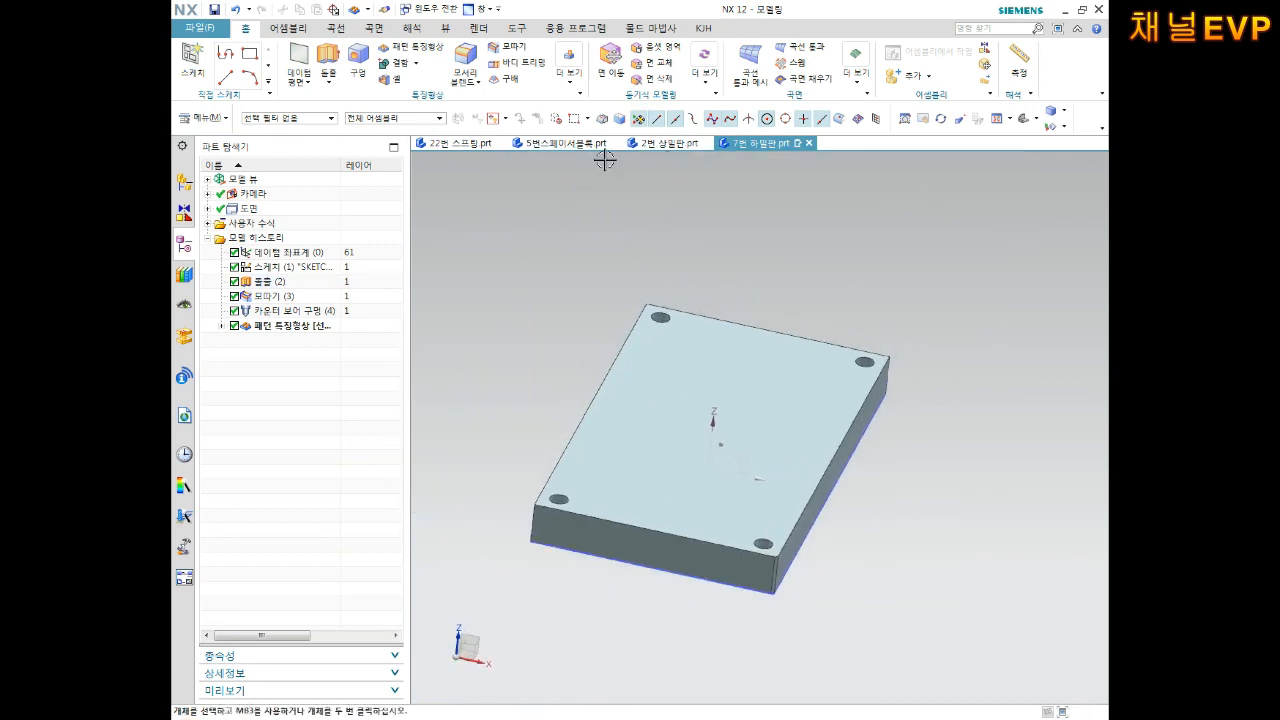
Step: Change the plate body's display color to Strong Carrot
left_click(446, 29)
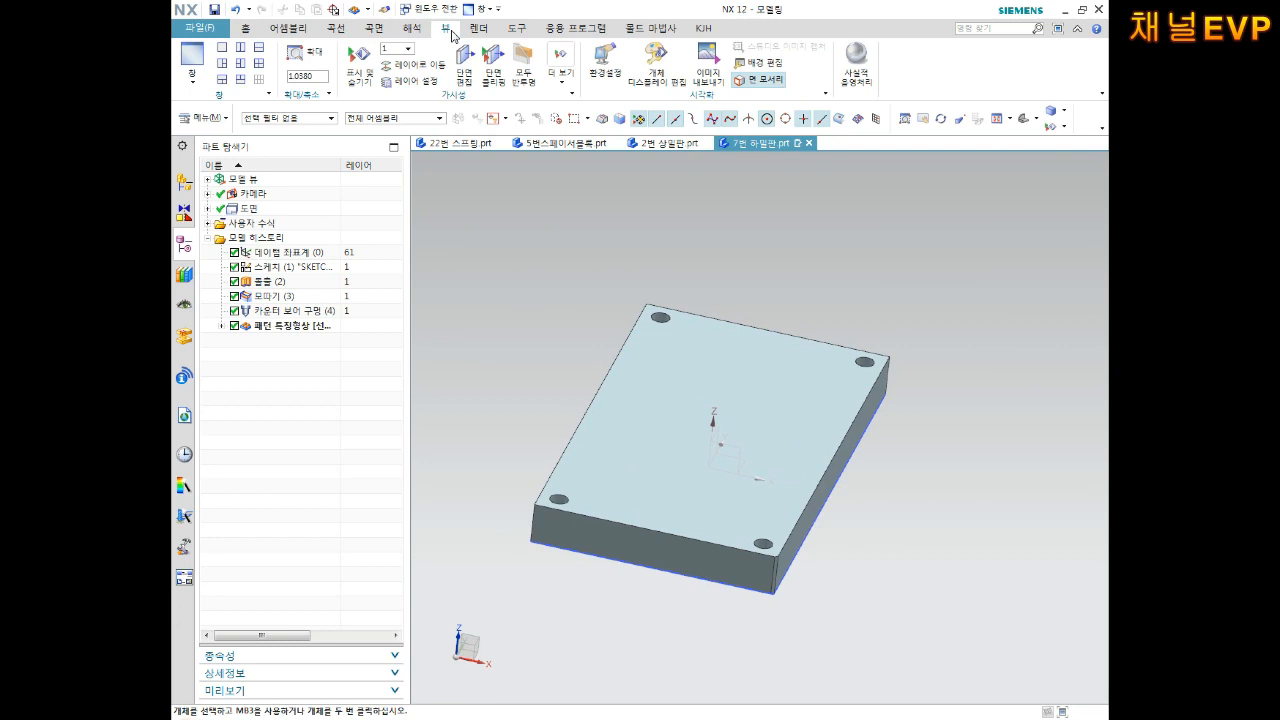
left_click(656, 62)
left_click(710, 365)
middle_click(492, 305)
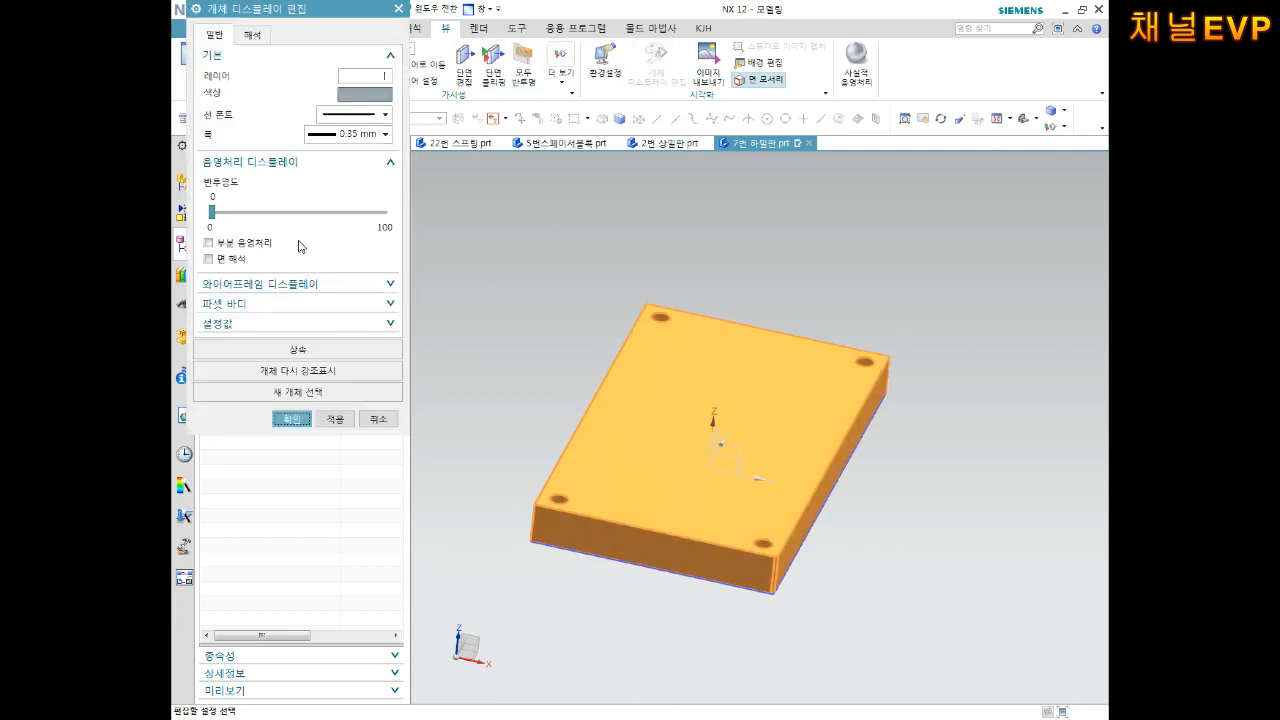
left_click(364, 93)
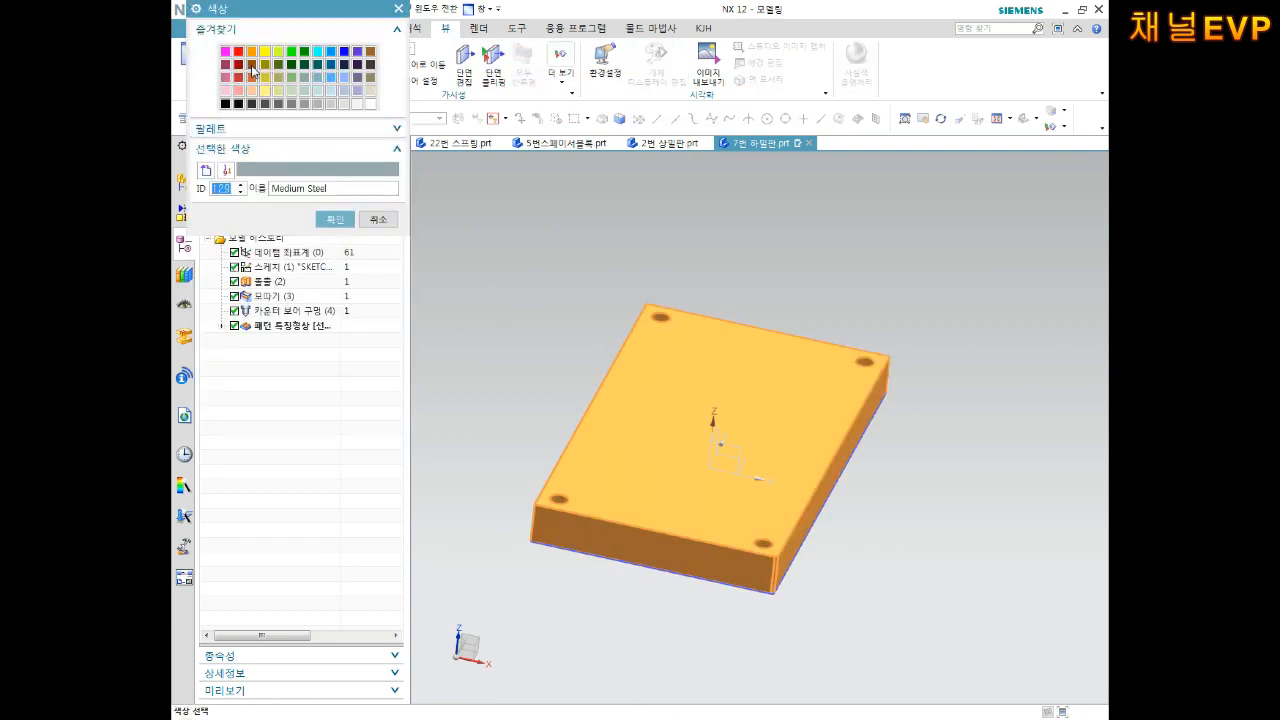
left_click(239, 65)
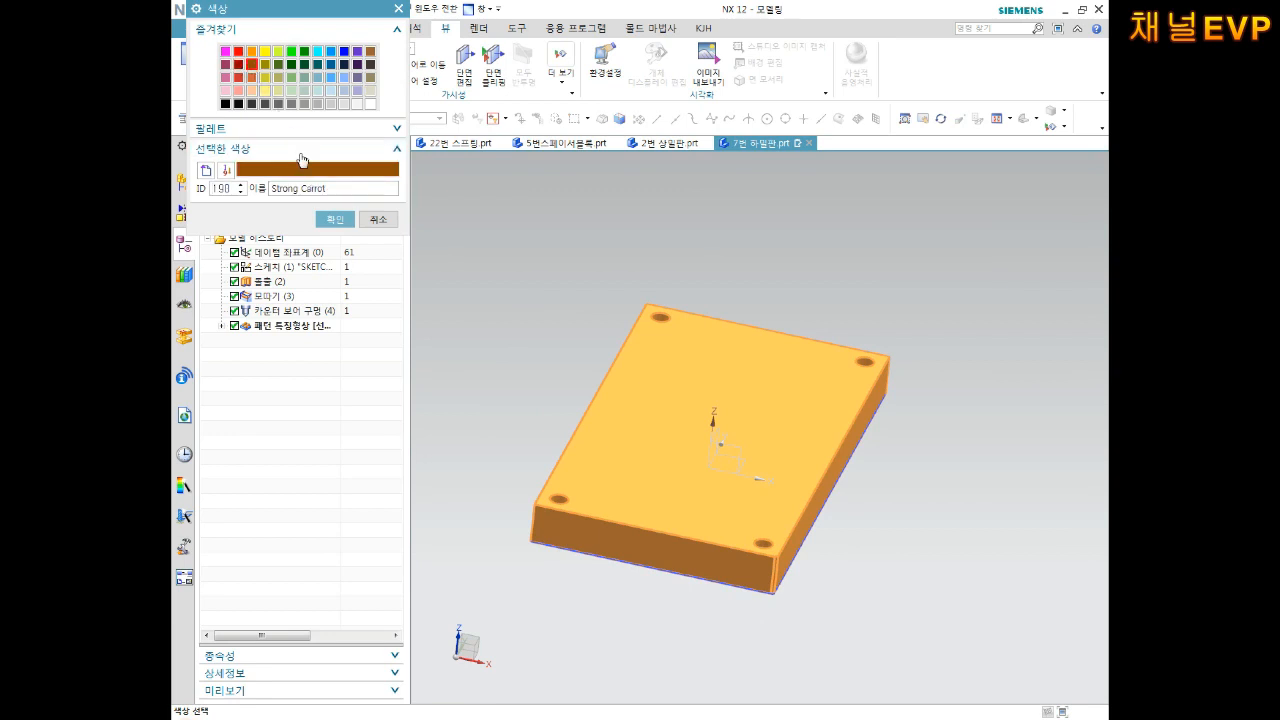
left_click(334, 219)
left_click(293, 418)
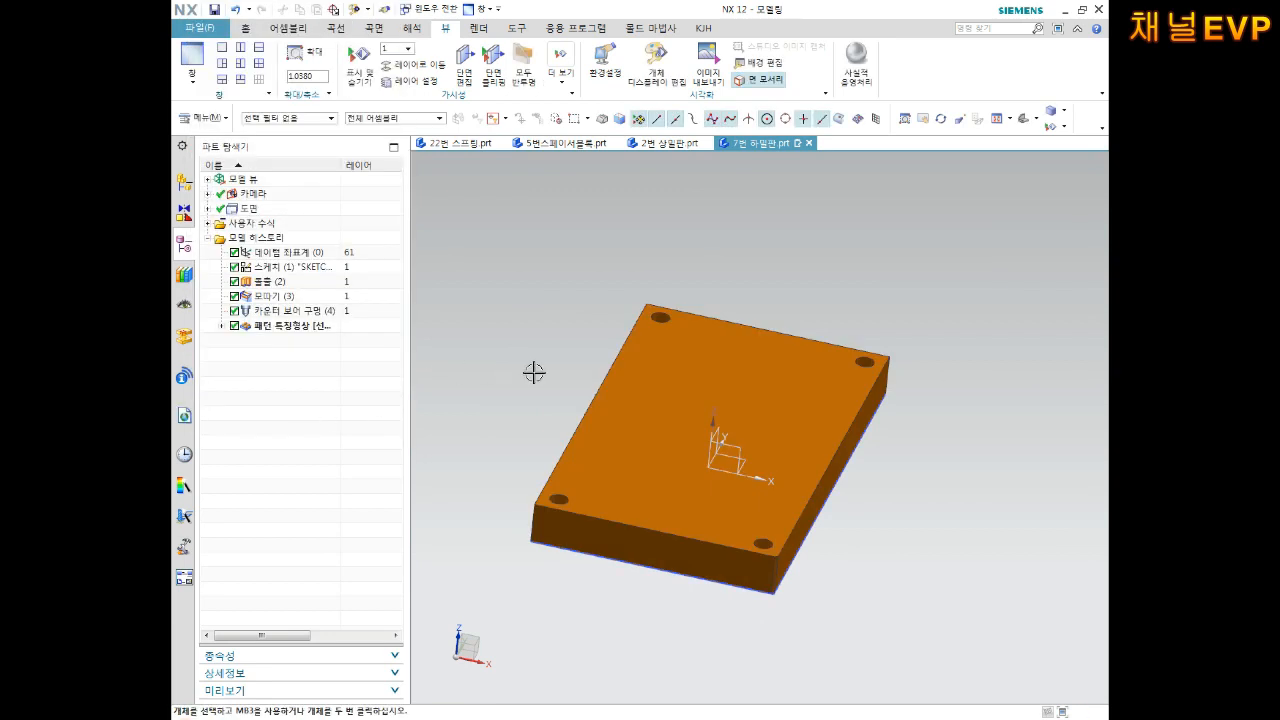
middle_click_drag(689, 486, 663, 463)
scroll(660, 480, "up", 2)
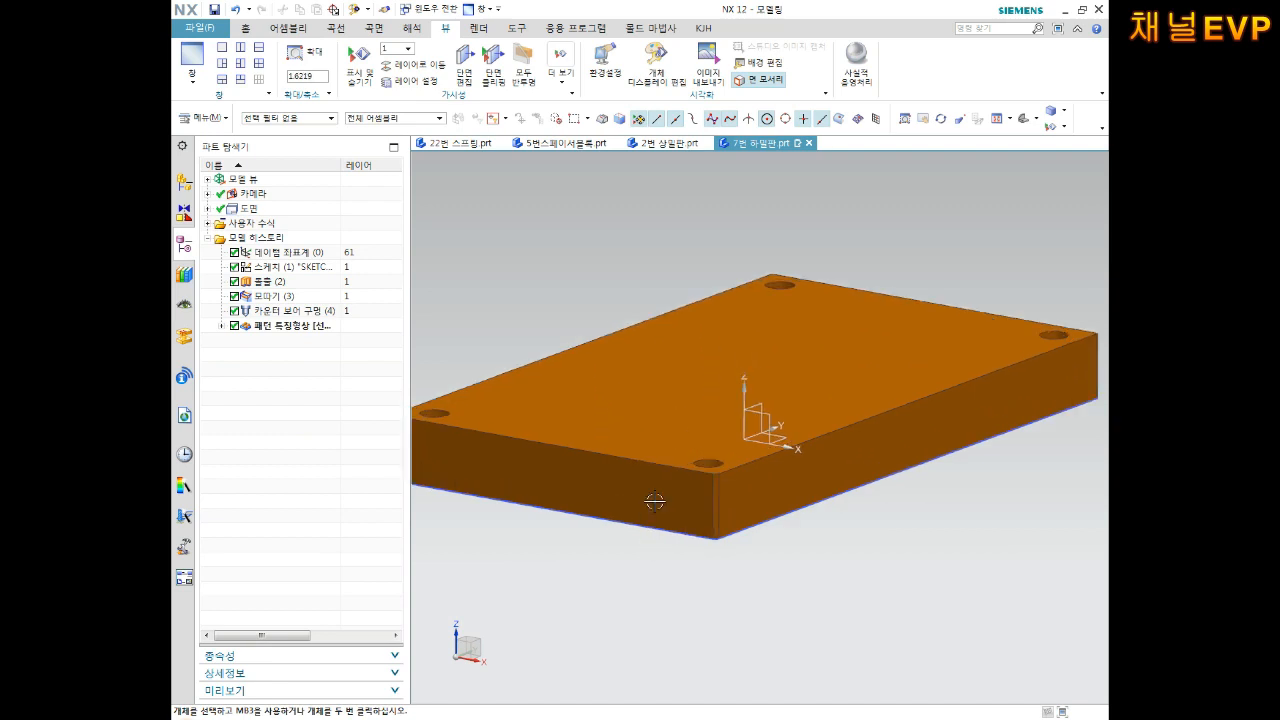
left_click(245, 28)
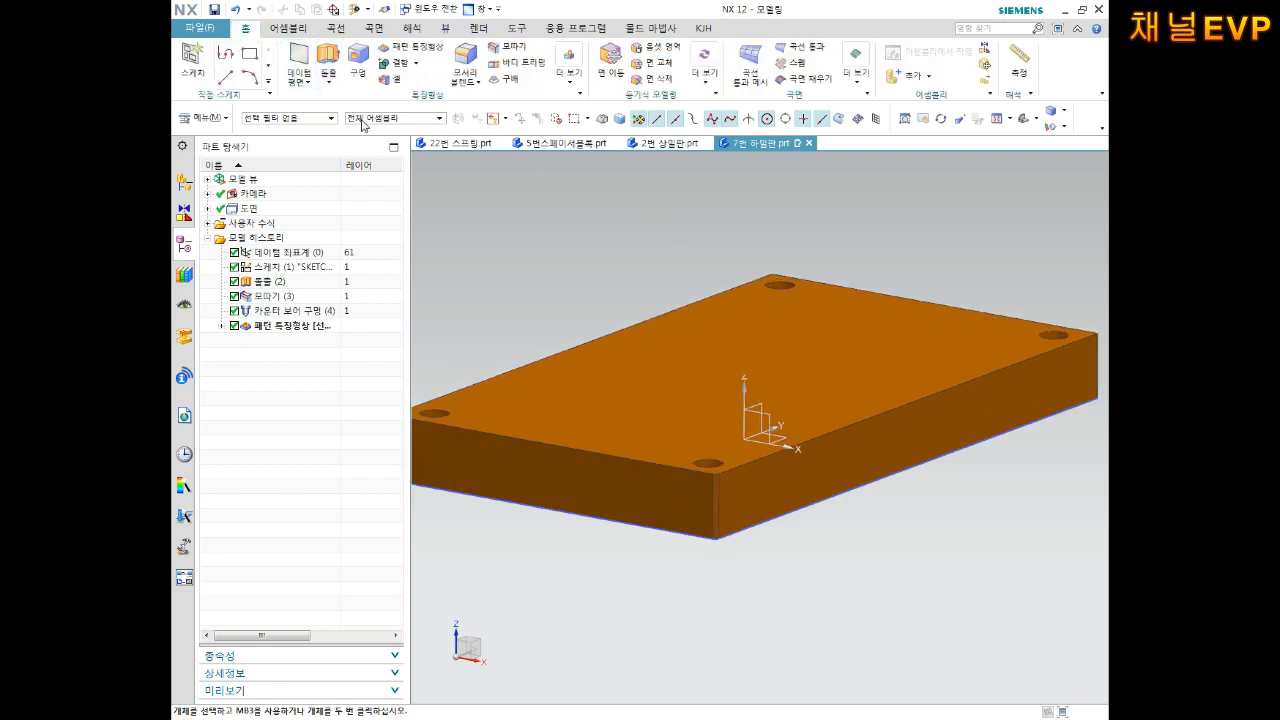
Step: Create a sketch on the plate's narrow front side face, next to the chamfered corner
left_click(193, 62)
left_click(594, 468)
middle_click_drag(636, 393, 629, 231)
right_click(556, 236)
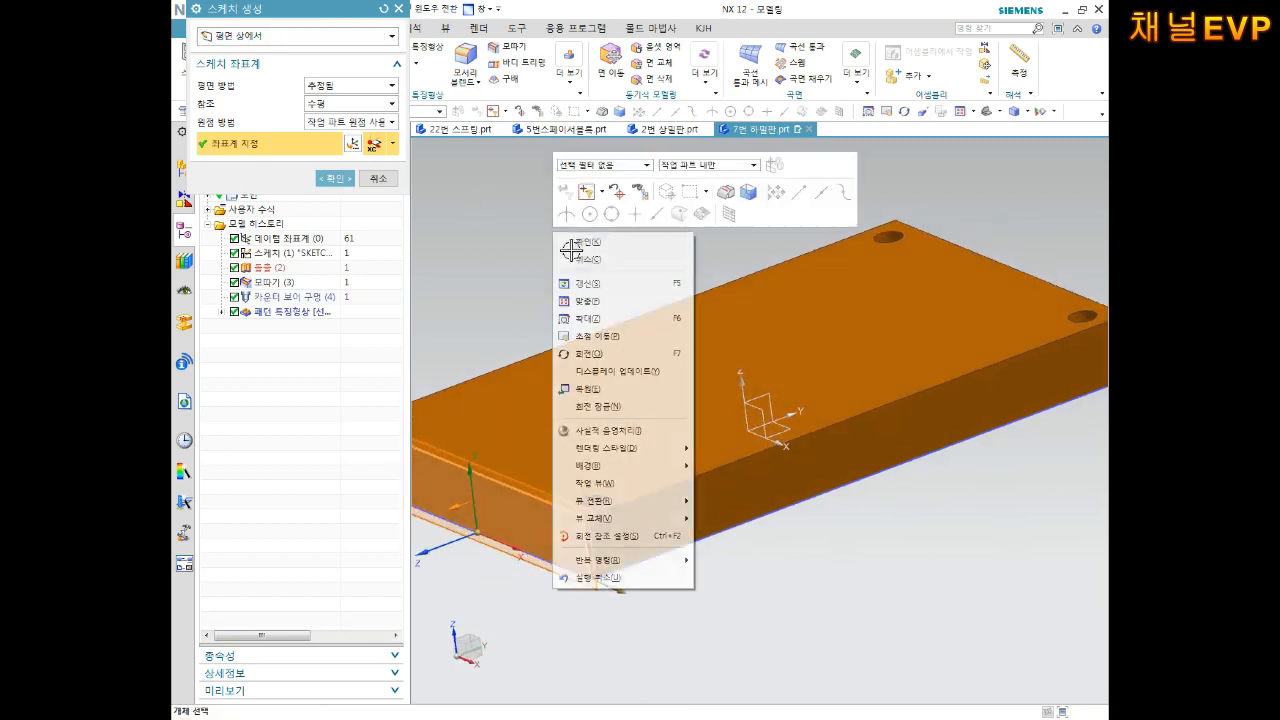
right_click(498, 223)
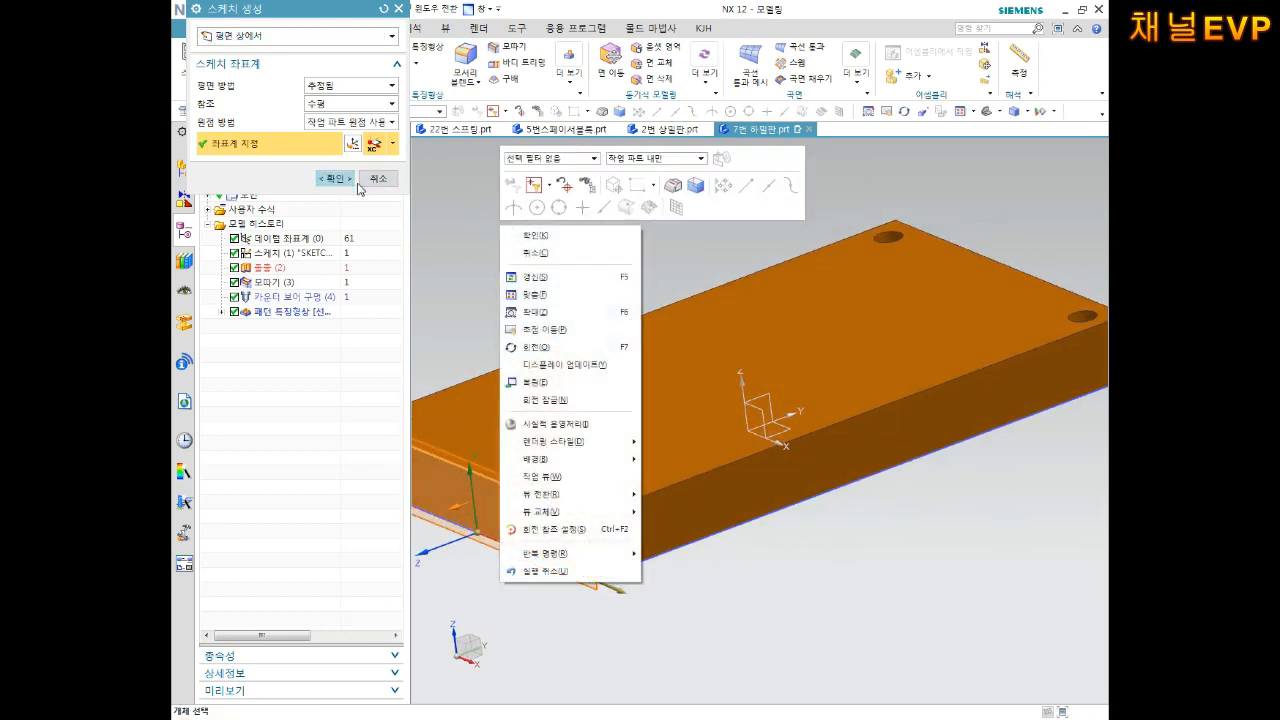
left_click(334, 178)
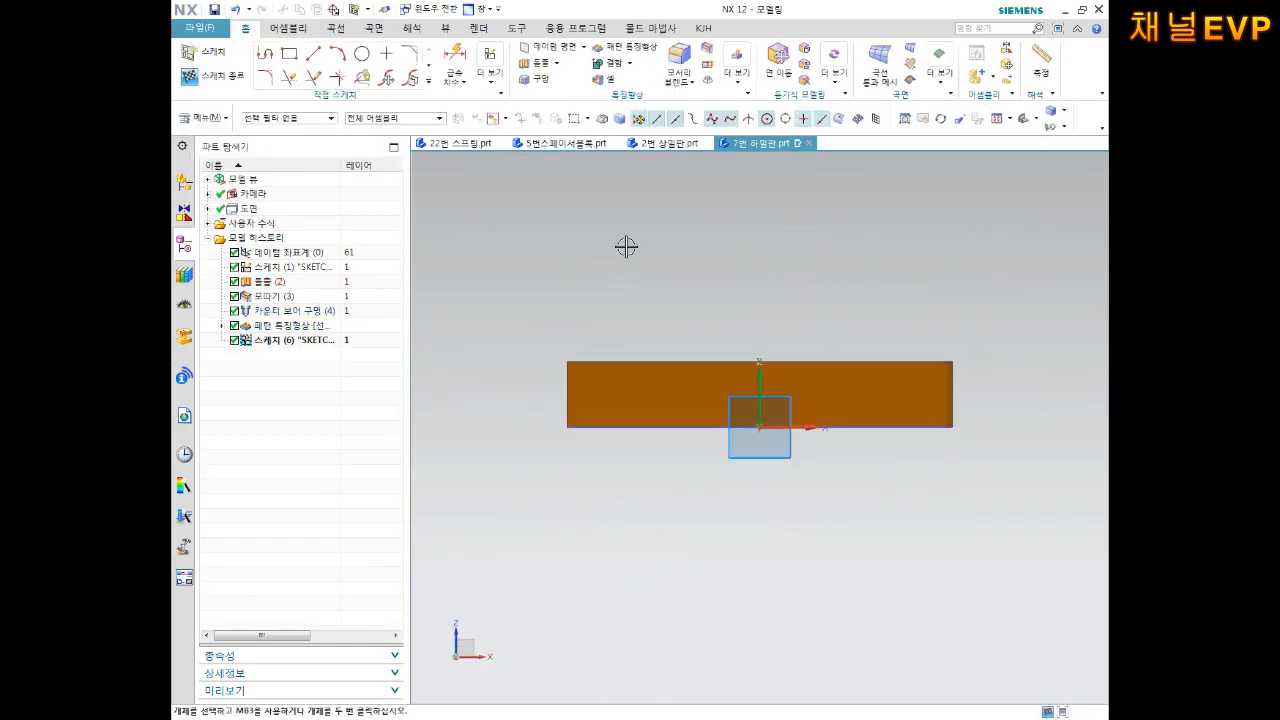
Step: Sketch a horizontal line about 3 mm above the face's lower edge, close to the chamfered corner, and finish the sketch
left_click(313, 53)
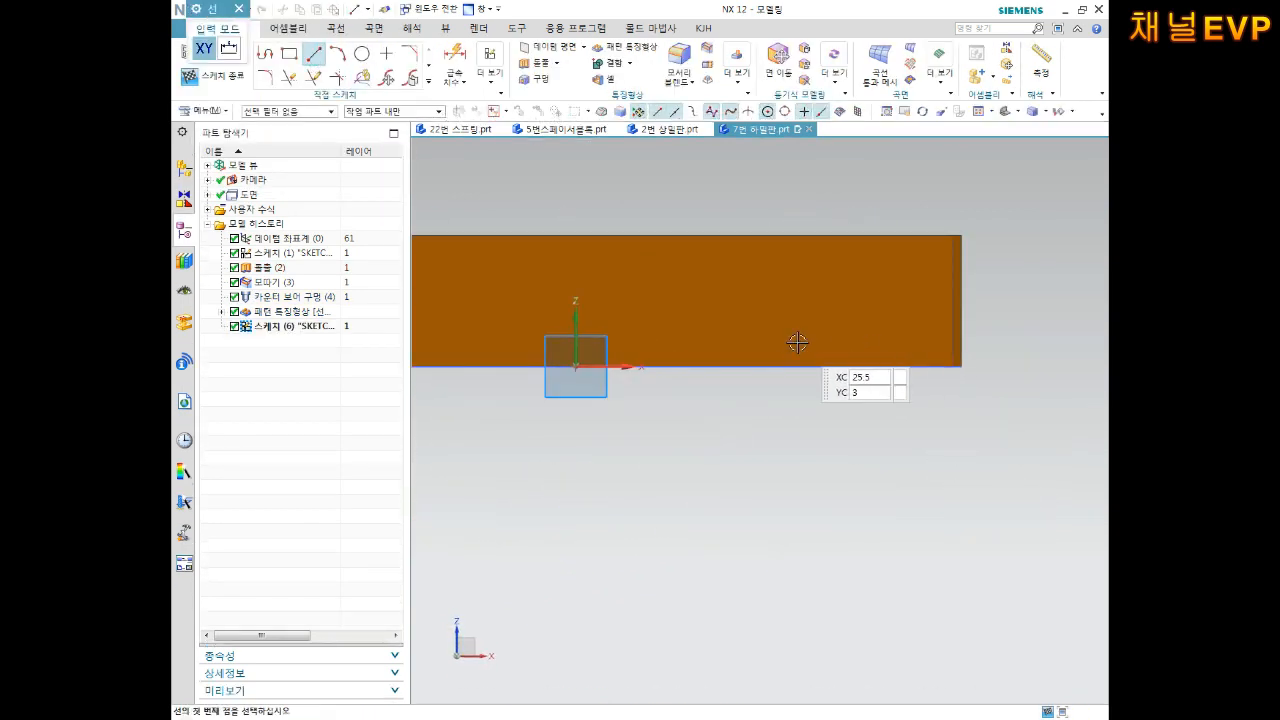
left_click(790, 344)
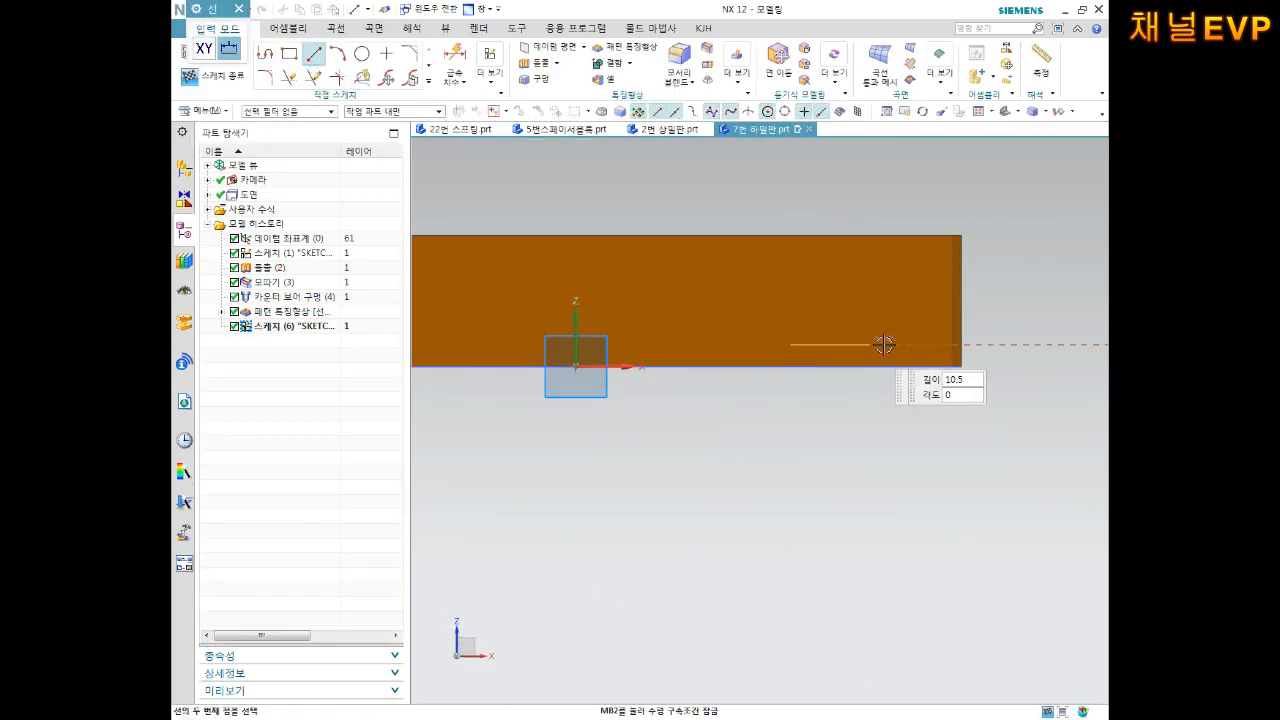
left_click(935, 344)
key("ctrl+q")
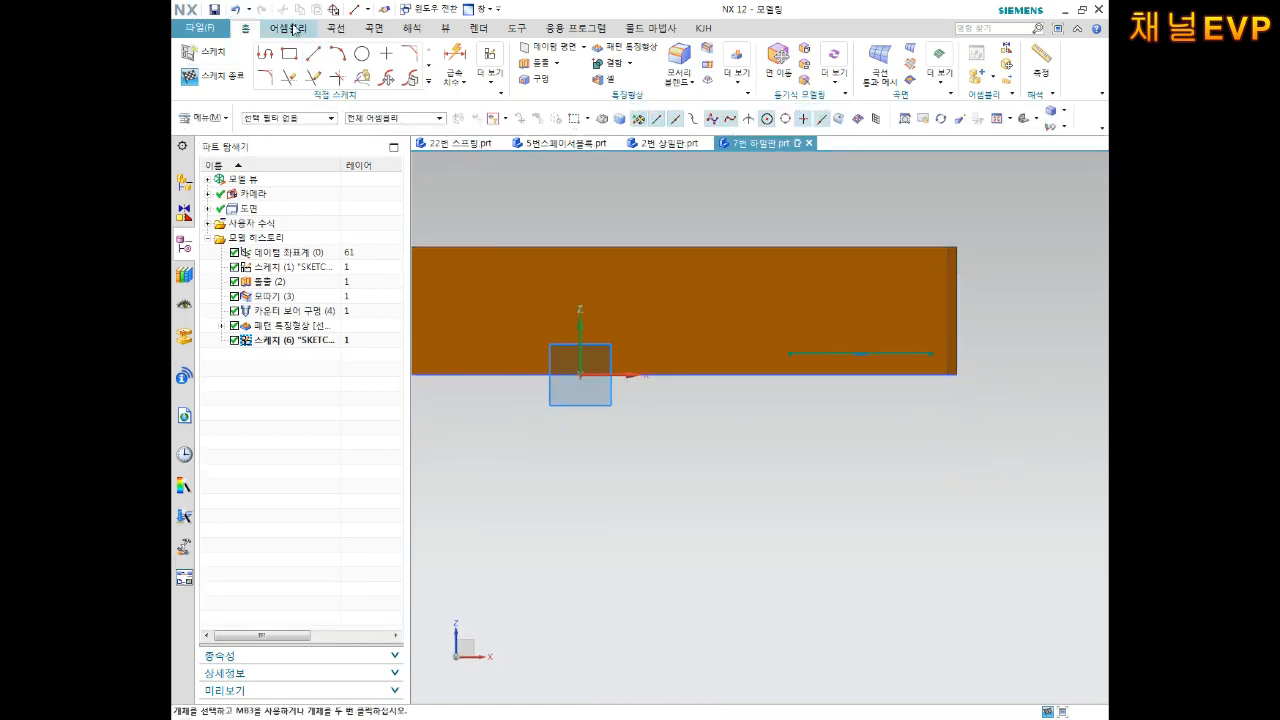
left_click(222, 80)
Step: Set up a Text curve on the plate's front side face, following the sketched line with its direction reversed so it stands above the line
left_click(336, 28)
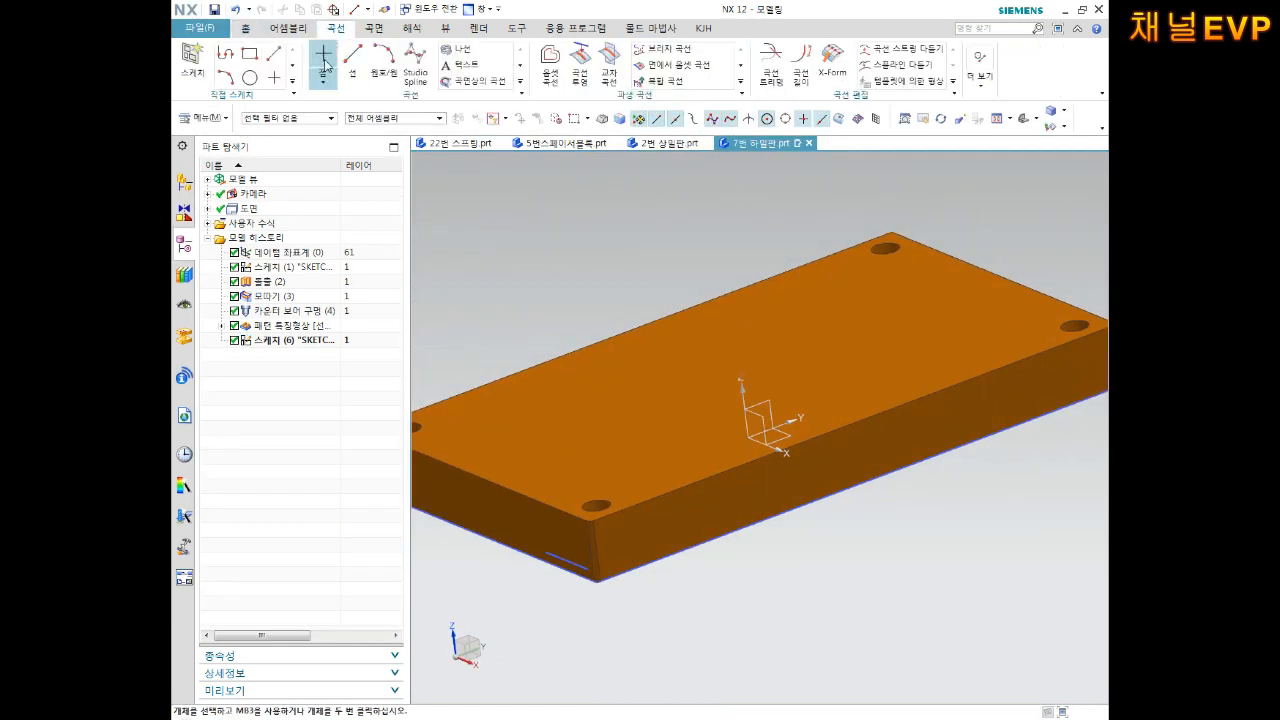
left_click(466, 63)
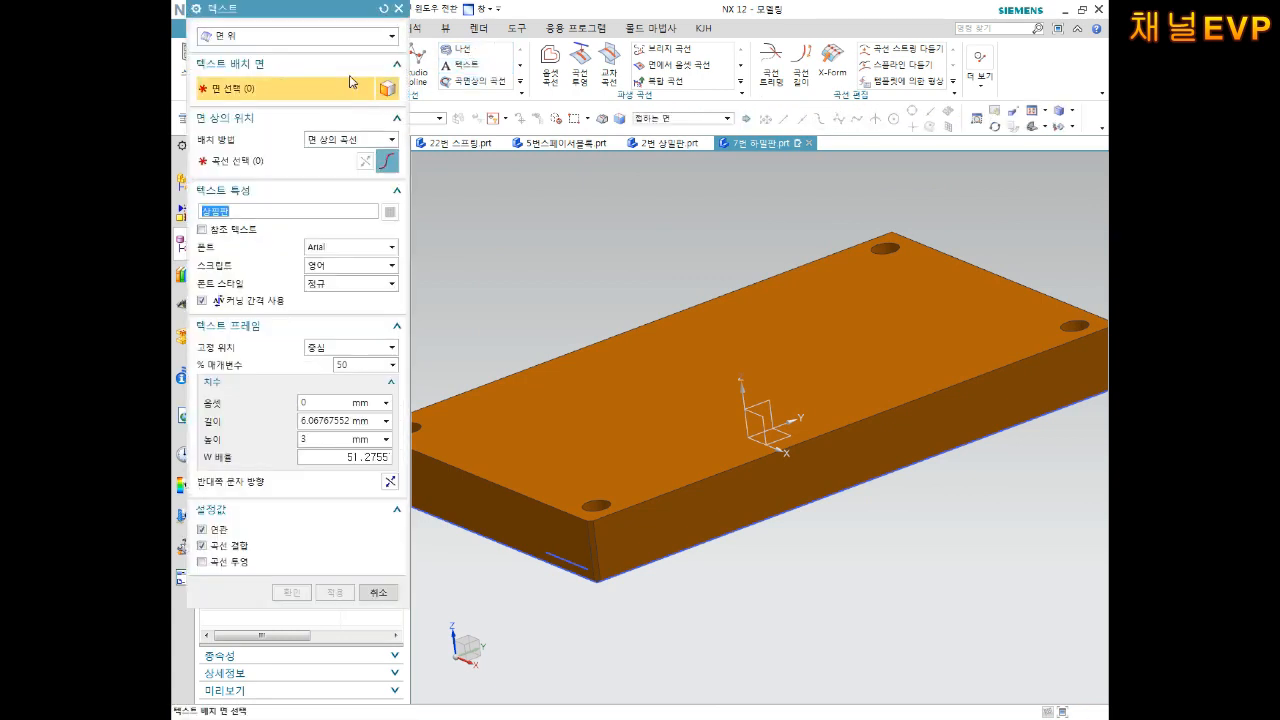
left_click(504, 512)
scroll(560, 540, "up", 4)
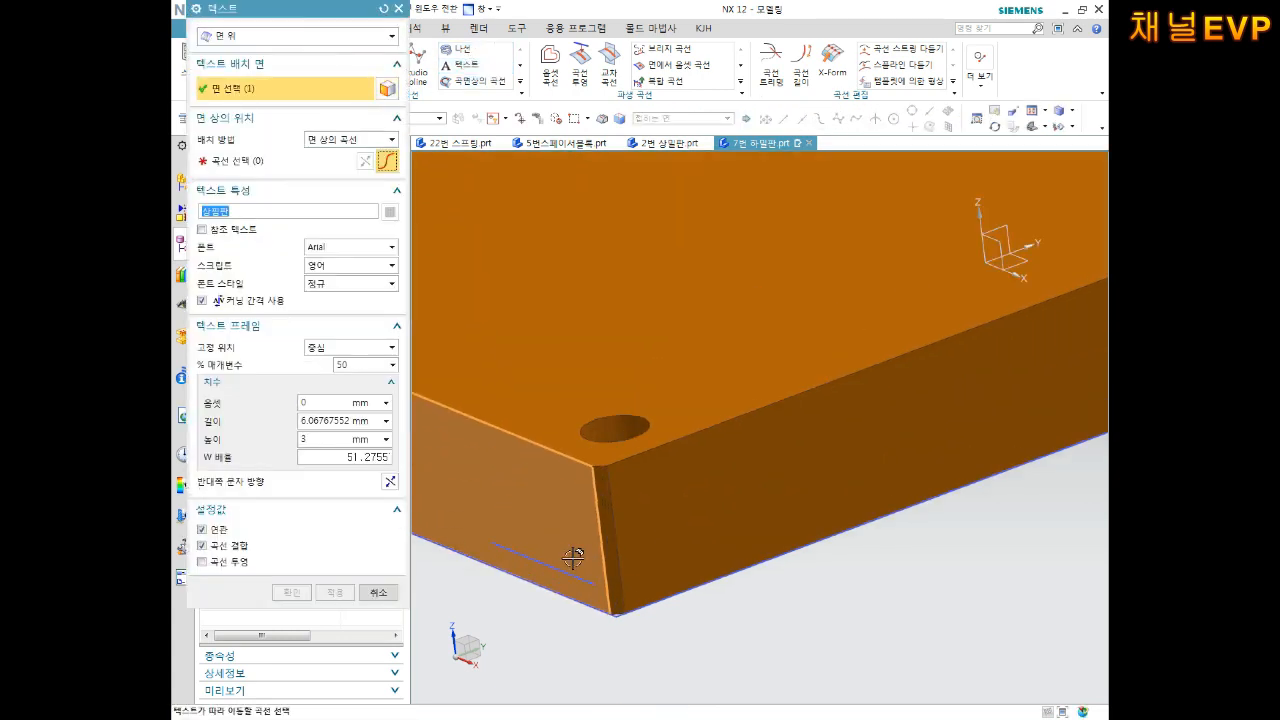
left_click(547, 560)
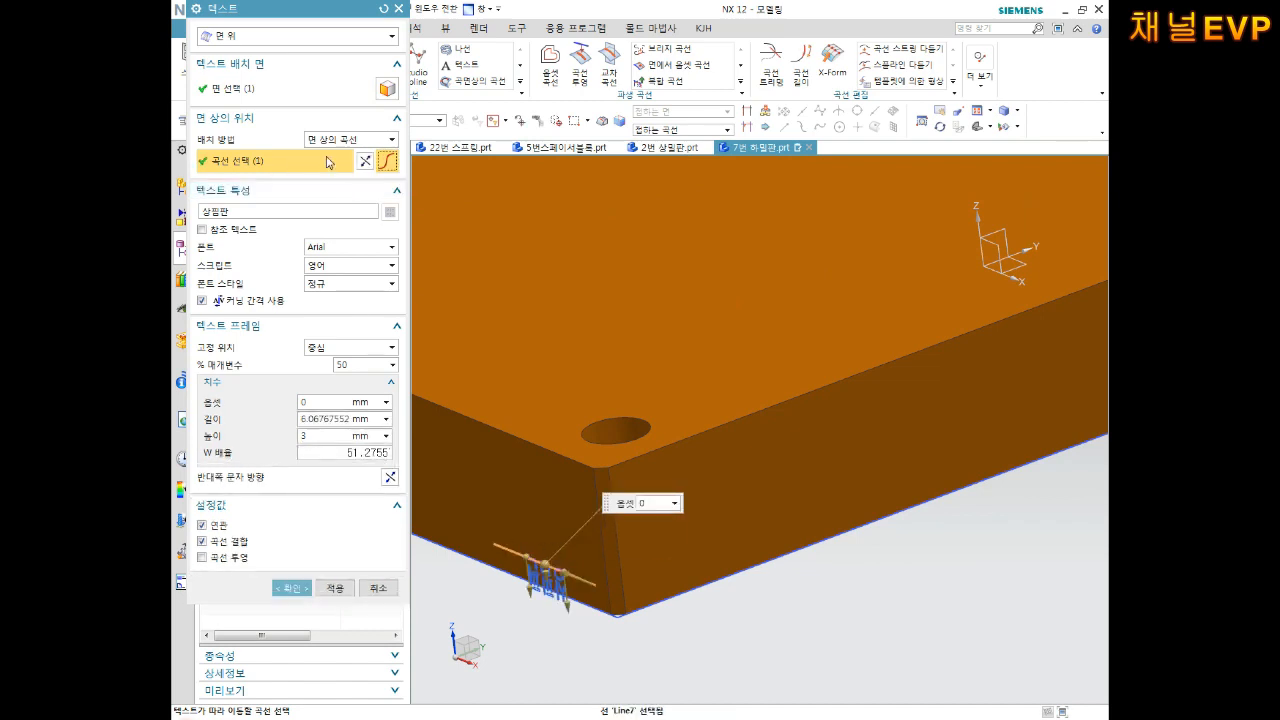
left_click(366, 163)
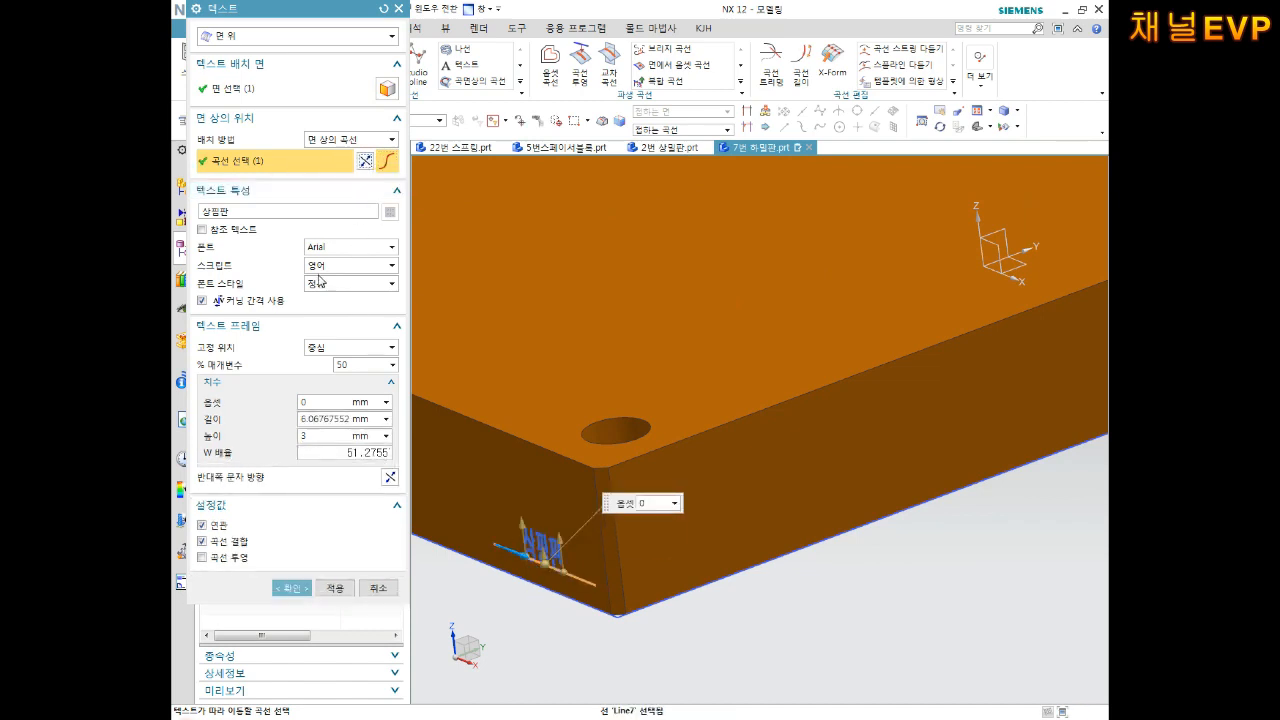
Step: Change the text content to 하밀판 and create the text curves
key("BackSpace")
key("BackSpace")
key("BackSpace")
type("하밀판")
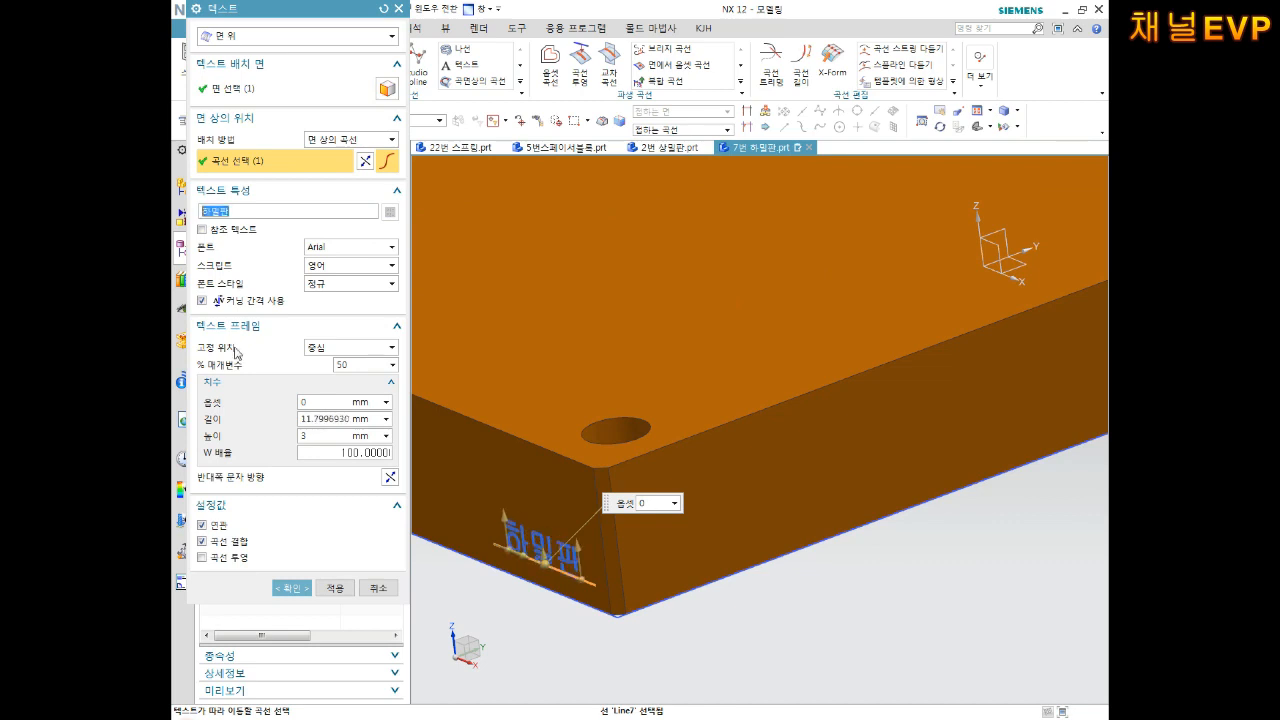
left_click(292, 588)
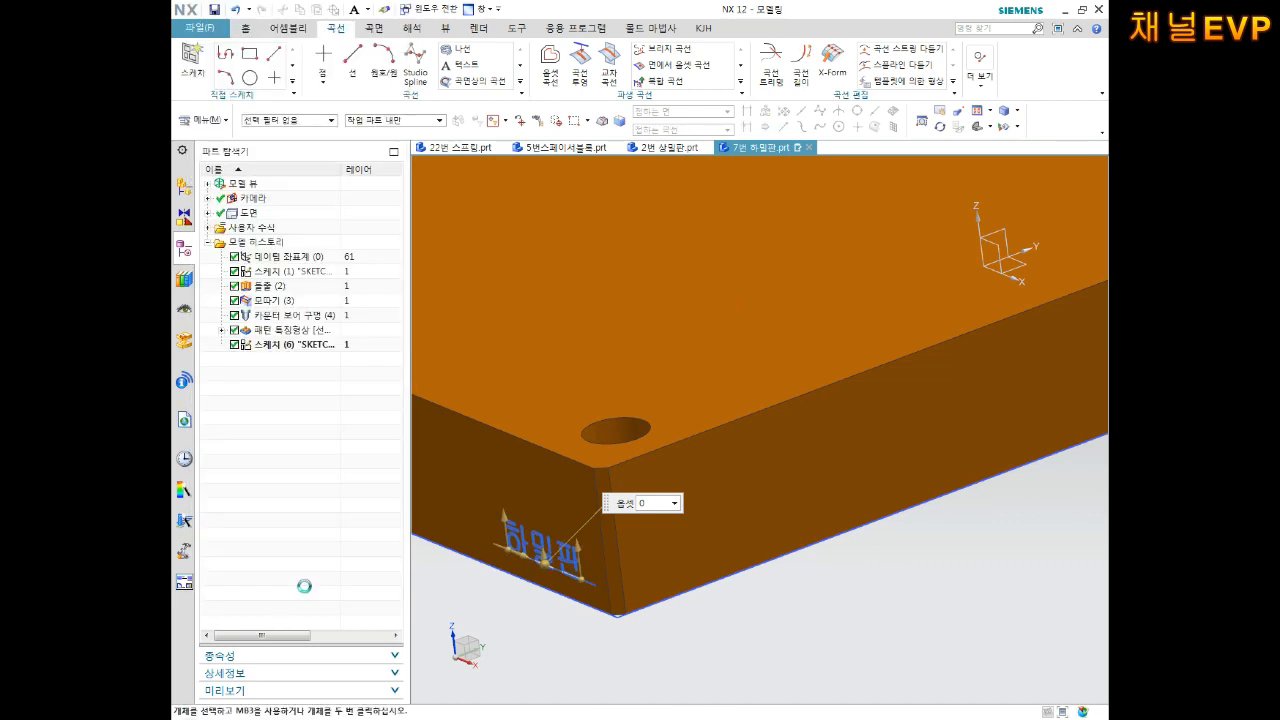
Step: Set up an Extrude of the 하밀판 text curves from 0 to an end distance of 0.02 mm
scroll(500, 575, "up", 4)
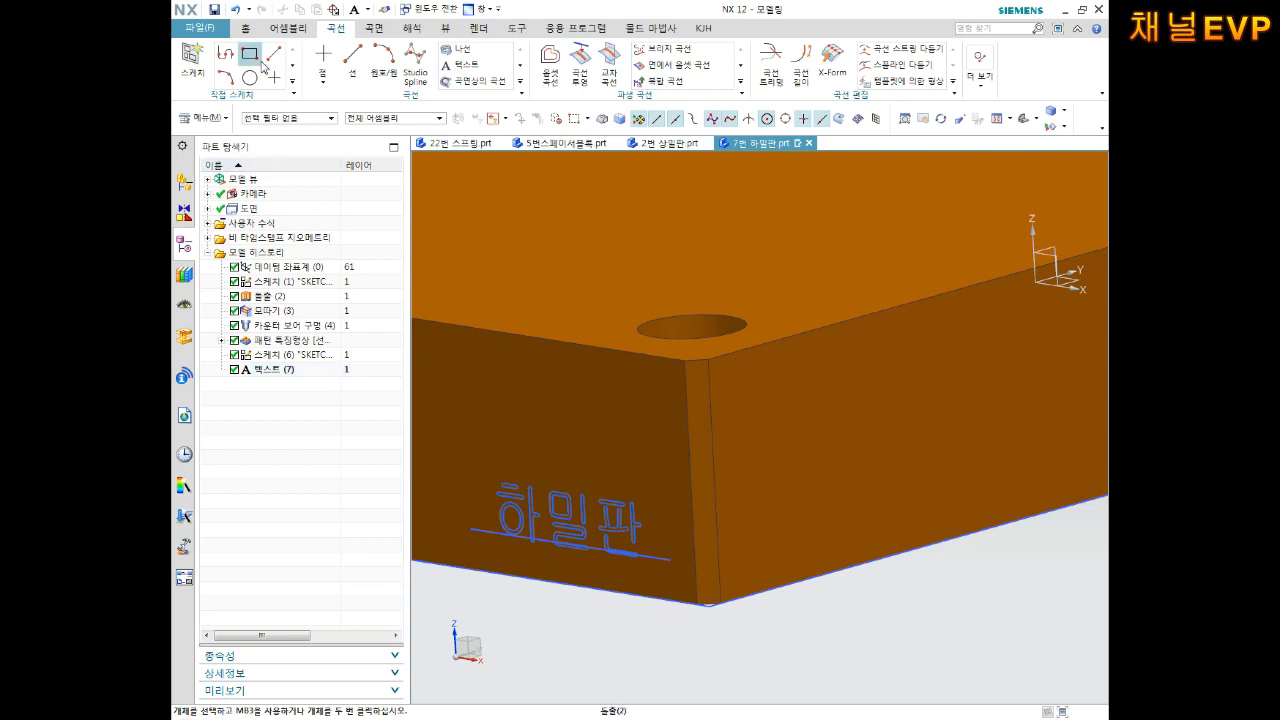
left_click(247, 29)
left_click(328, 56)
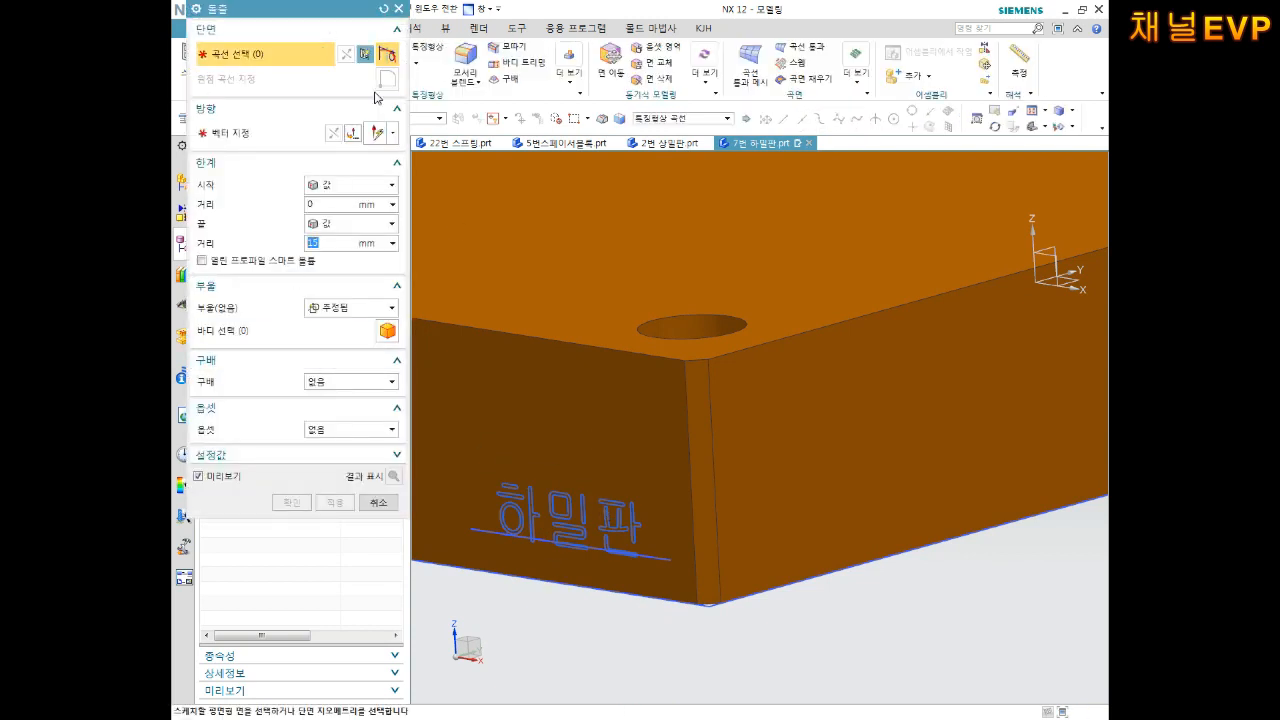
left_click_drag(318, 13, 458, 61)
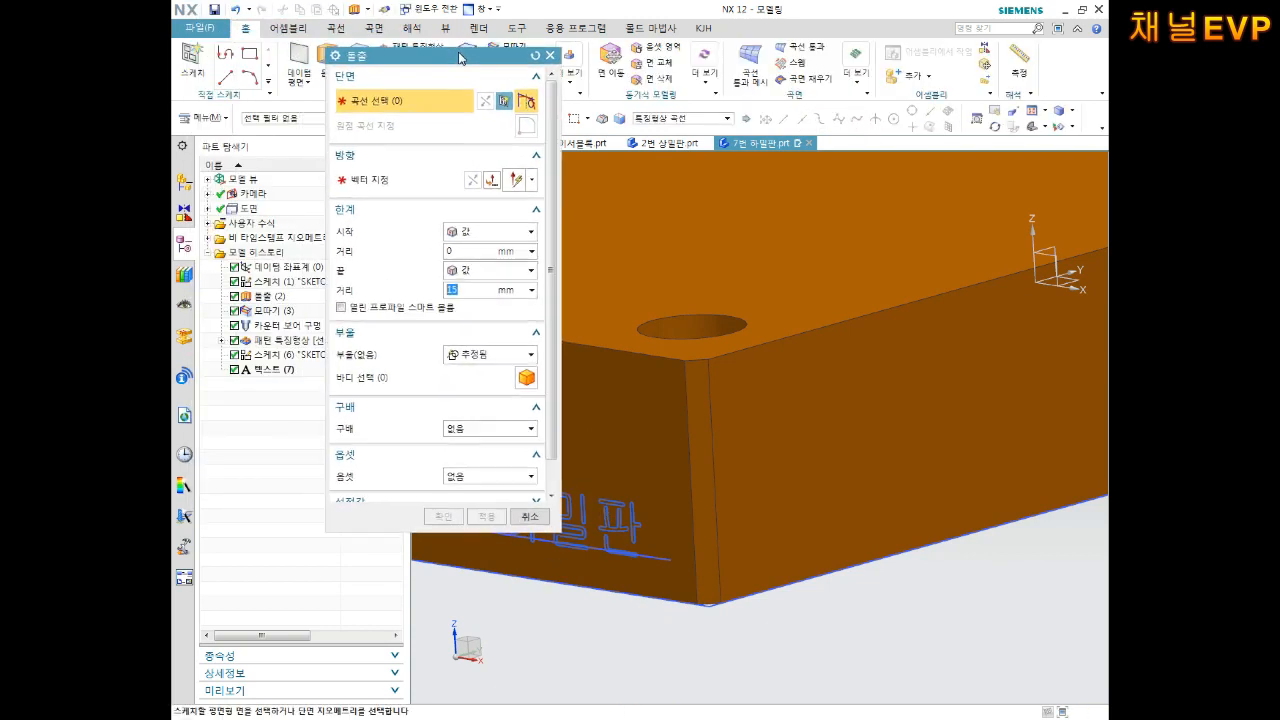
left_click(268, 370)
left_click_drag(441, 60, 310, 60)
scroll(567, 603, "up", 3)
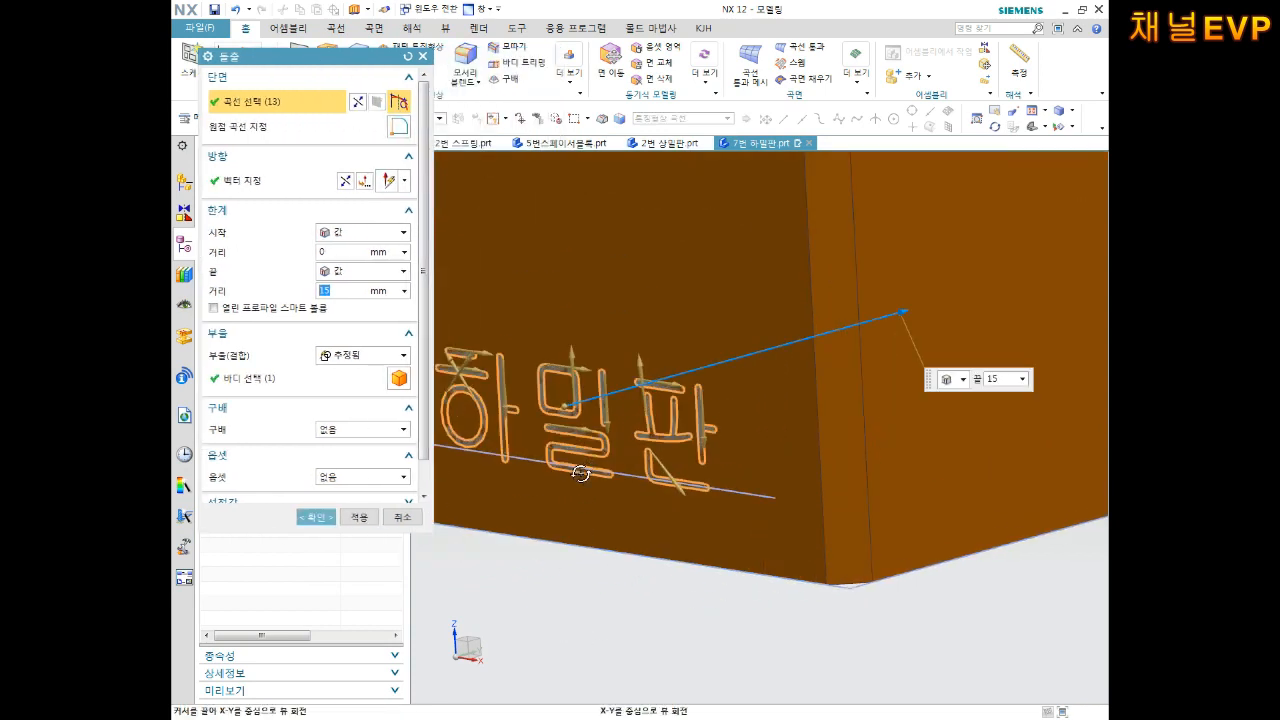
middle_click_drag(584, 472, 534, 490)
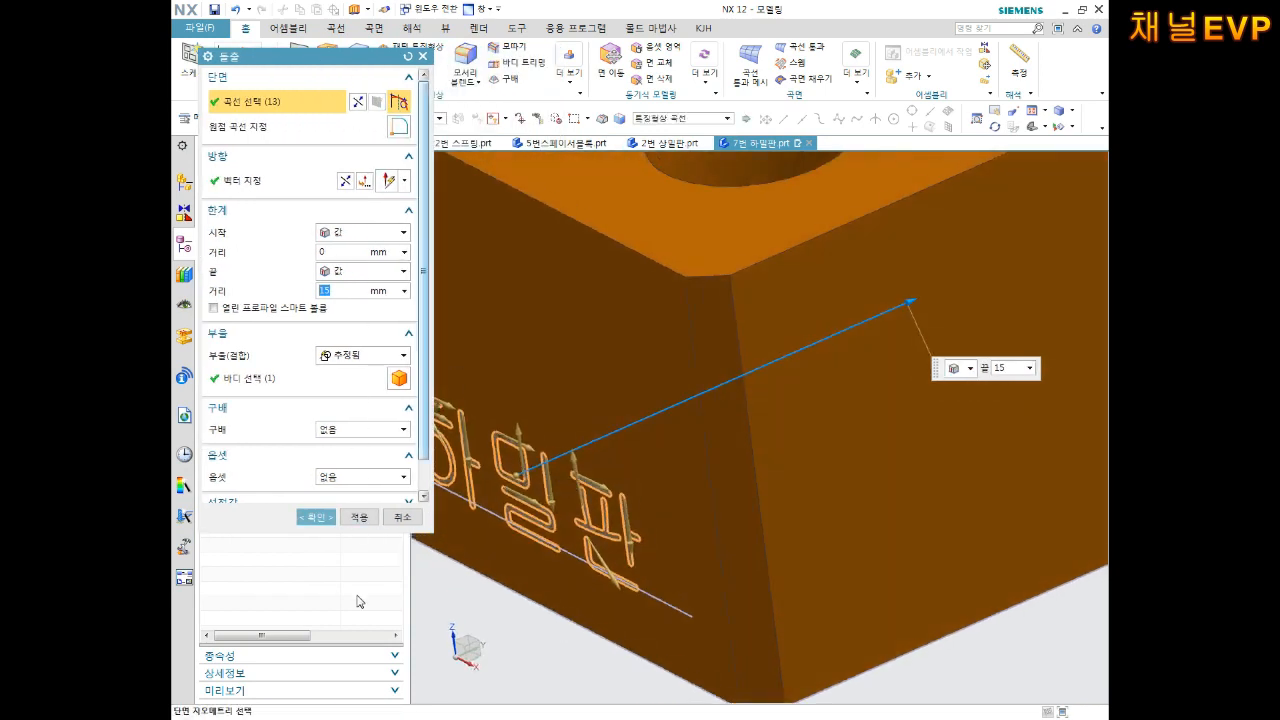
key("Return")
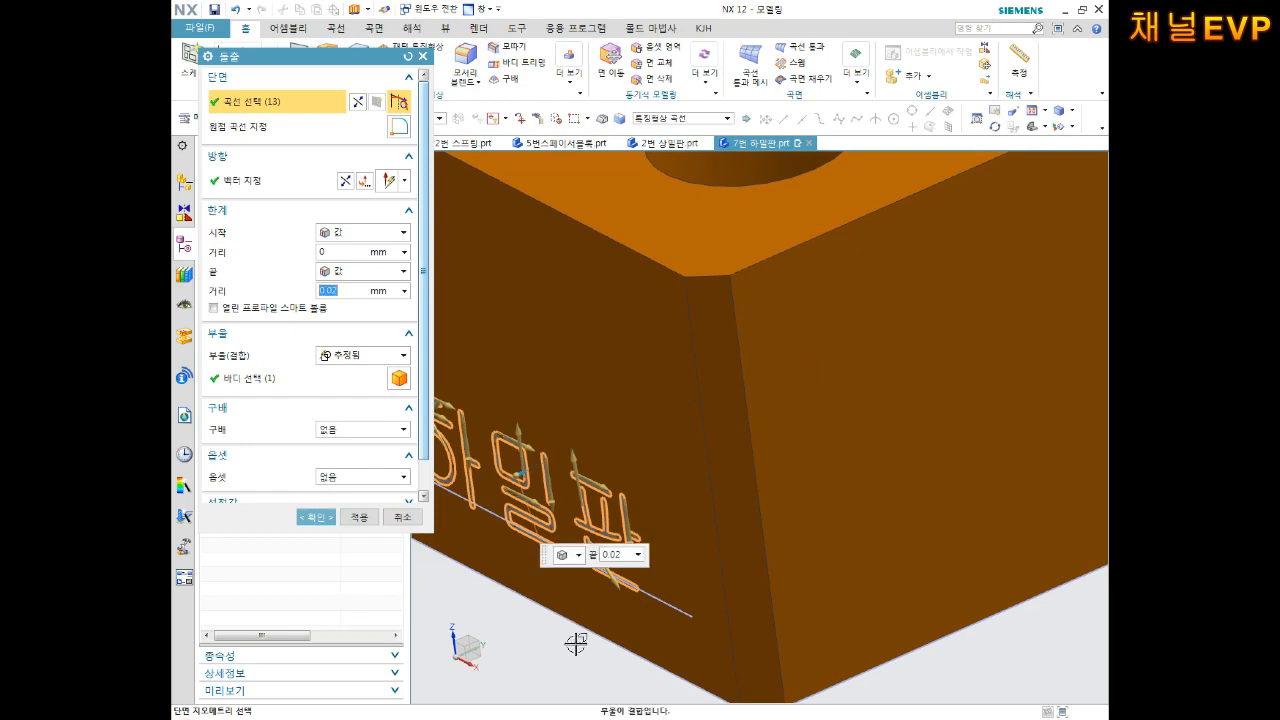
Step: Set the text extrusion's Boolean to Subtract and create the feature
scroll(500, 492, "up", 5)
left_click(360, 355)
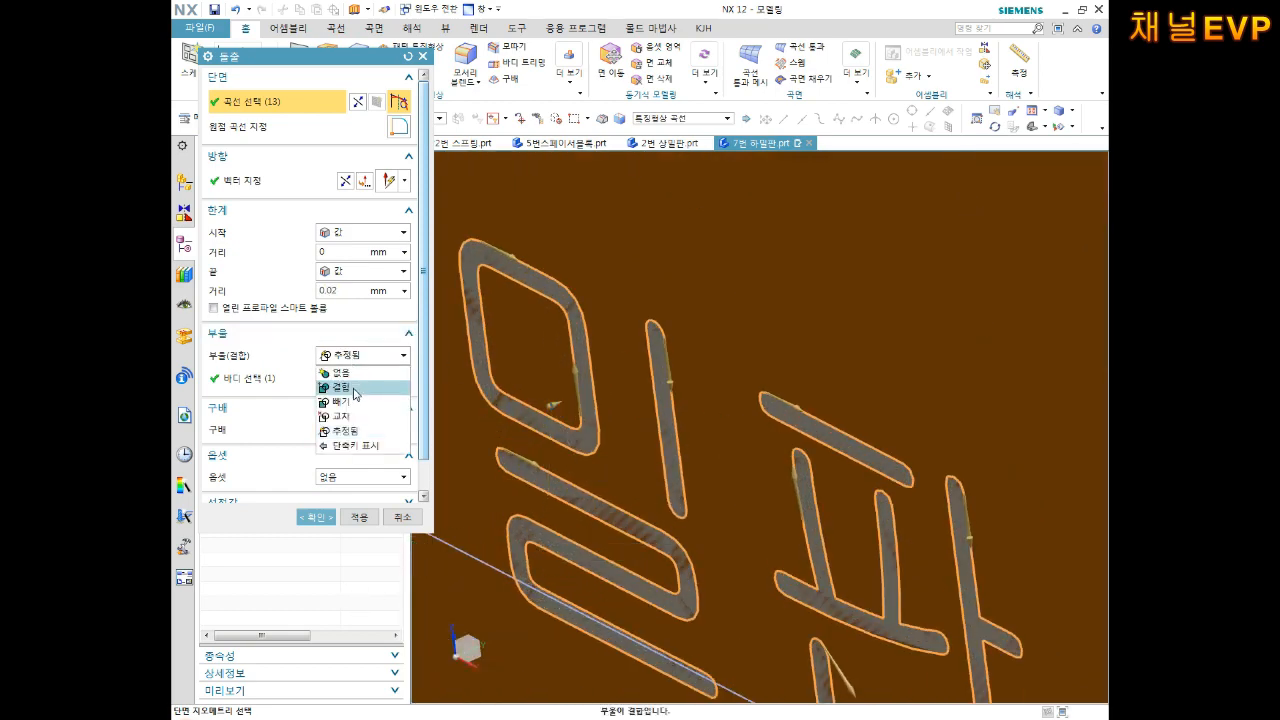
left_click(350, 405)
left_click(316, 517)
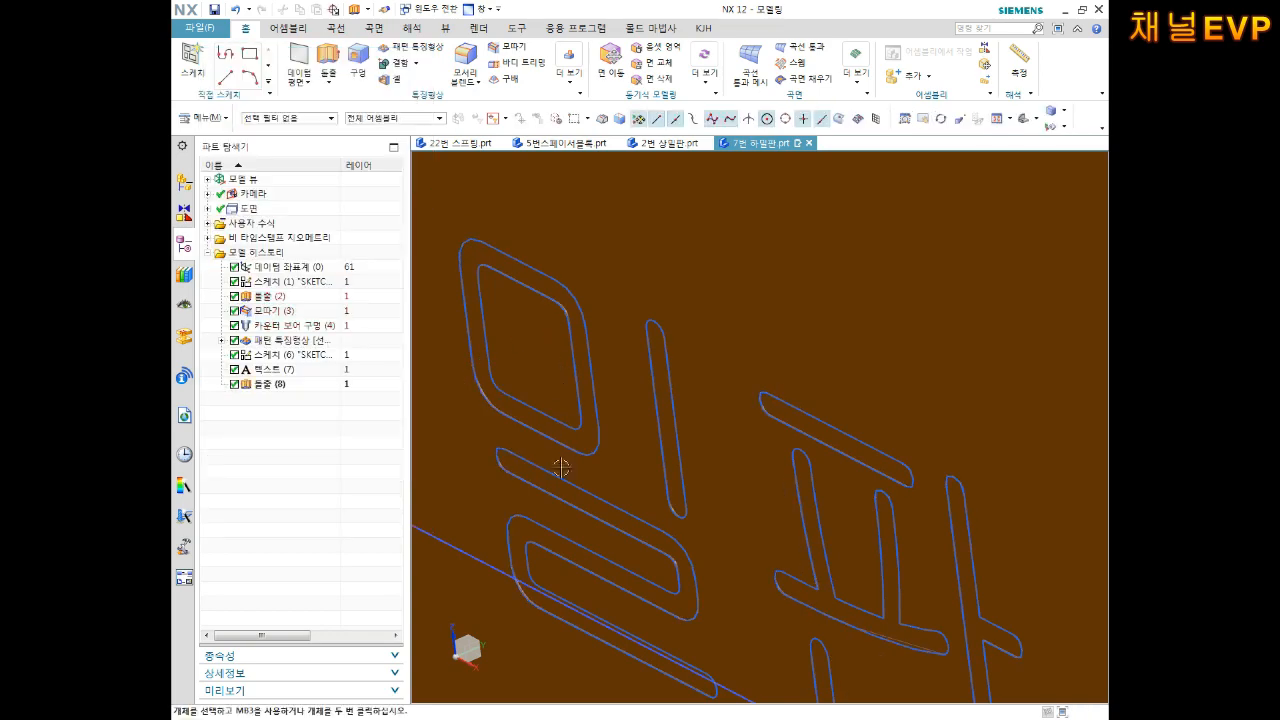
Step: Assign the extruded 하밀판 text feature its own grey face color
scroll(562, 476, "down", 5)
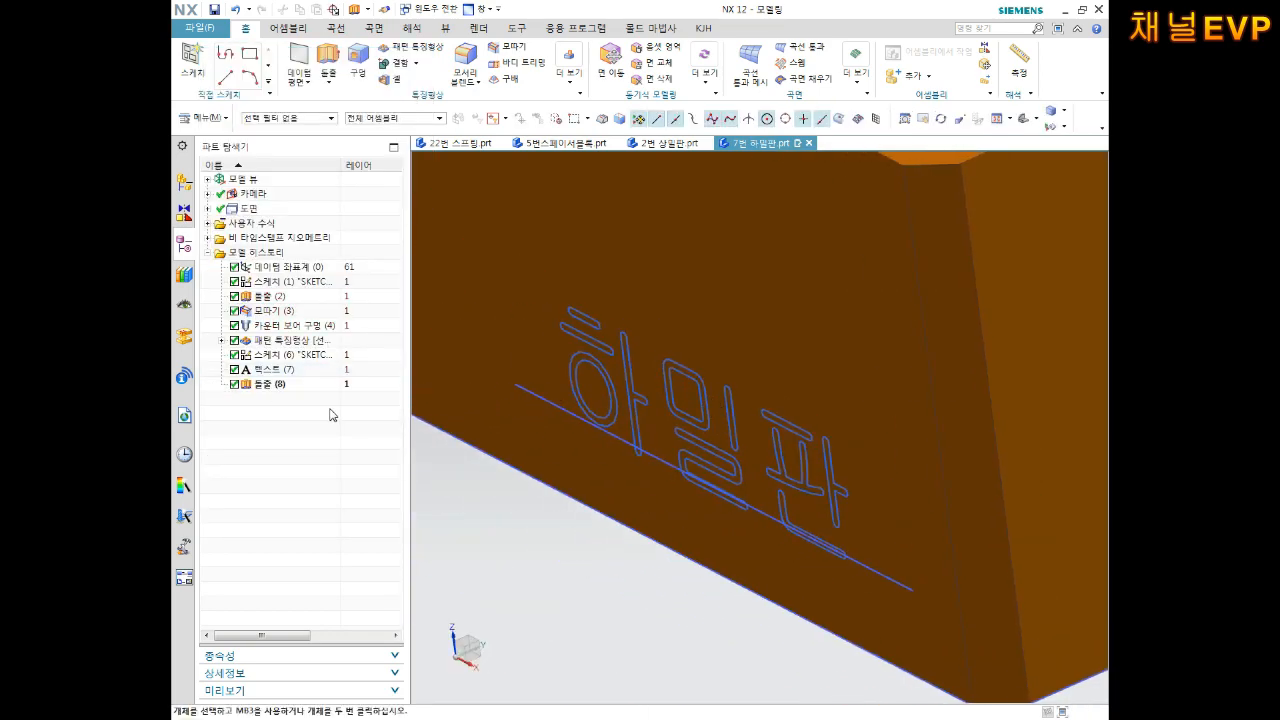
right_click(270, 384)
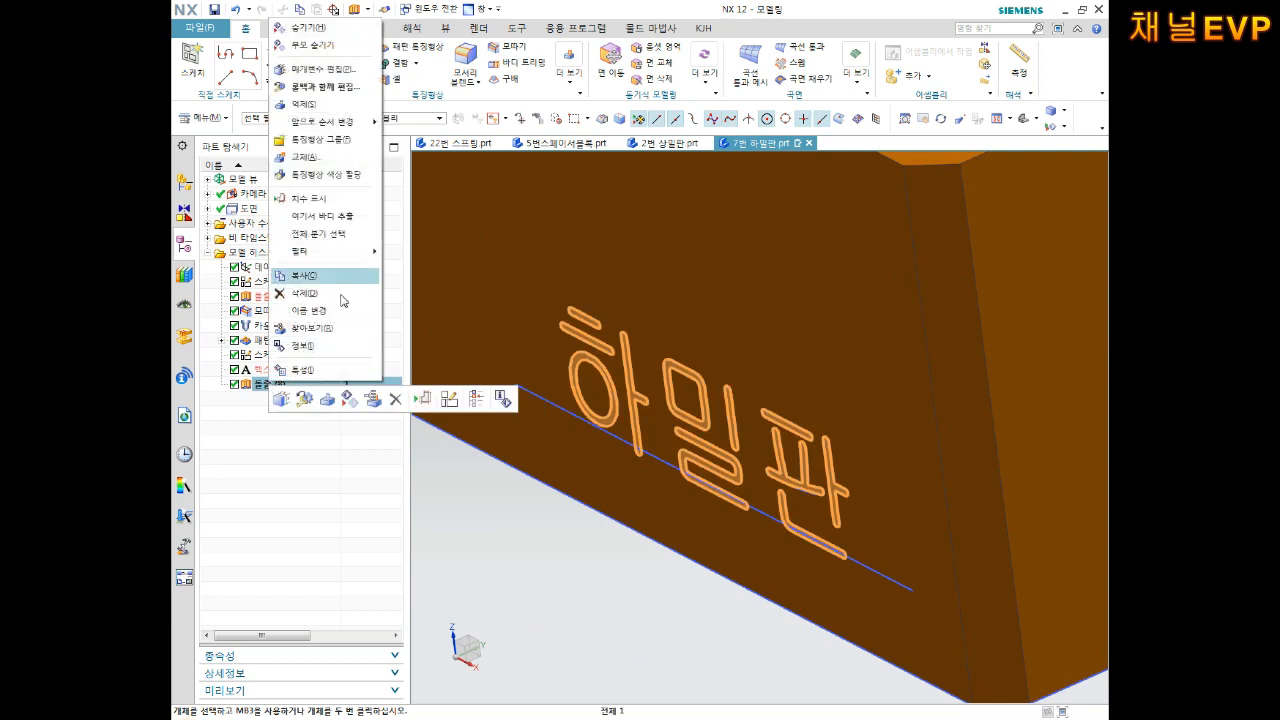
left_click(337, 188)
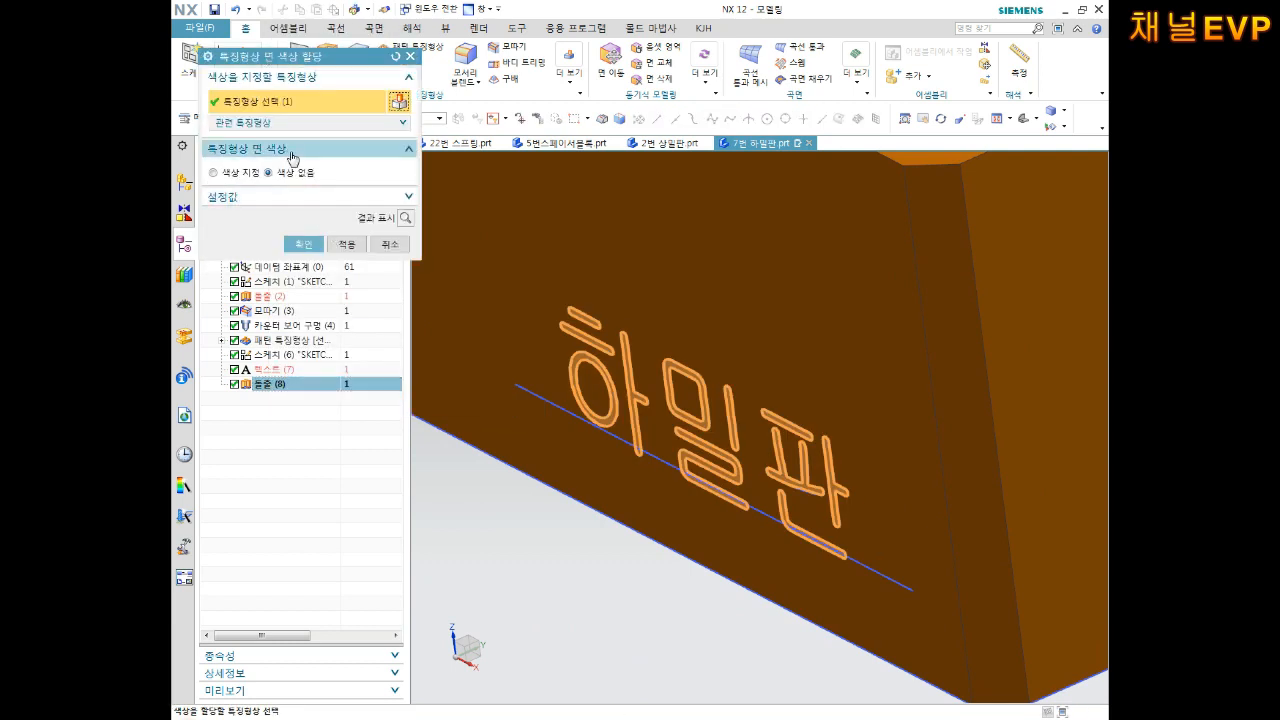
left_click(304, 263)
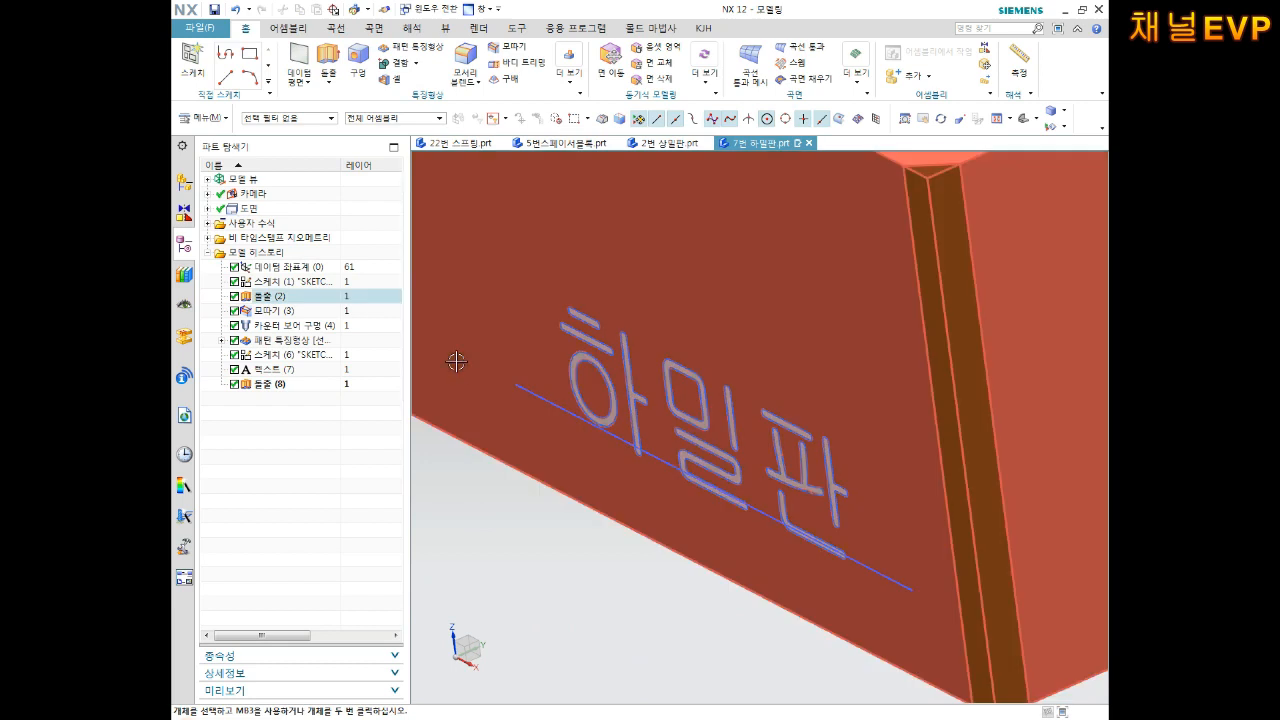
Step: Hide the text's guide line sketch, the text curves and the plate's base sketch
scroll(460, 363, "down", 2)
middle_click_drag(598, 374, 708, 390)
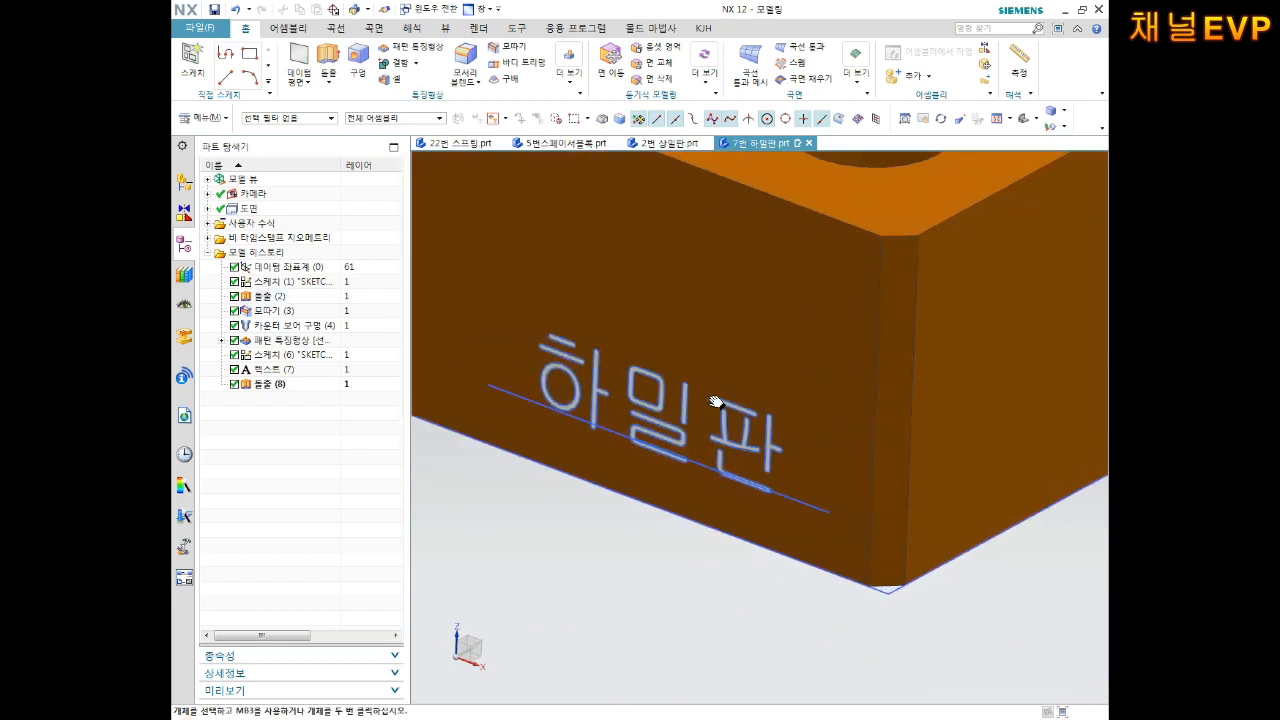
left_click(289, 372)
right_click(287, 366)
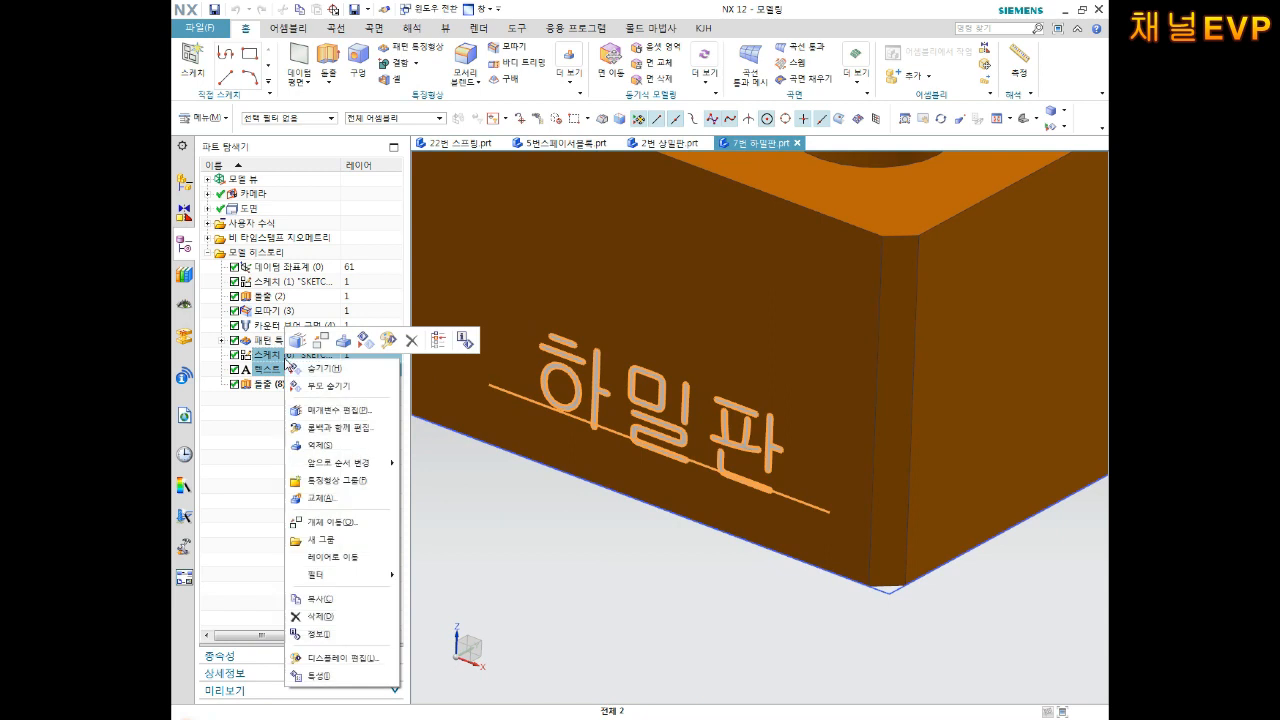
left_click(316, 376)
right_click(282, 285)
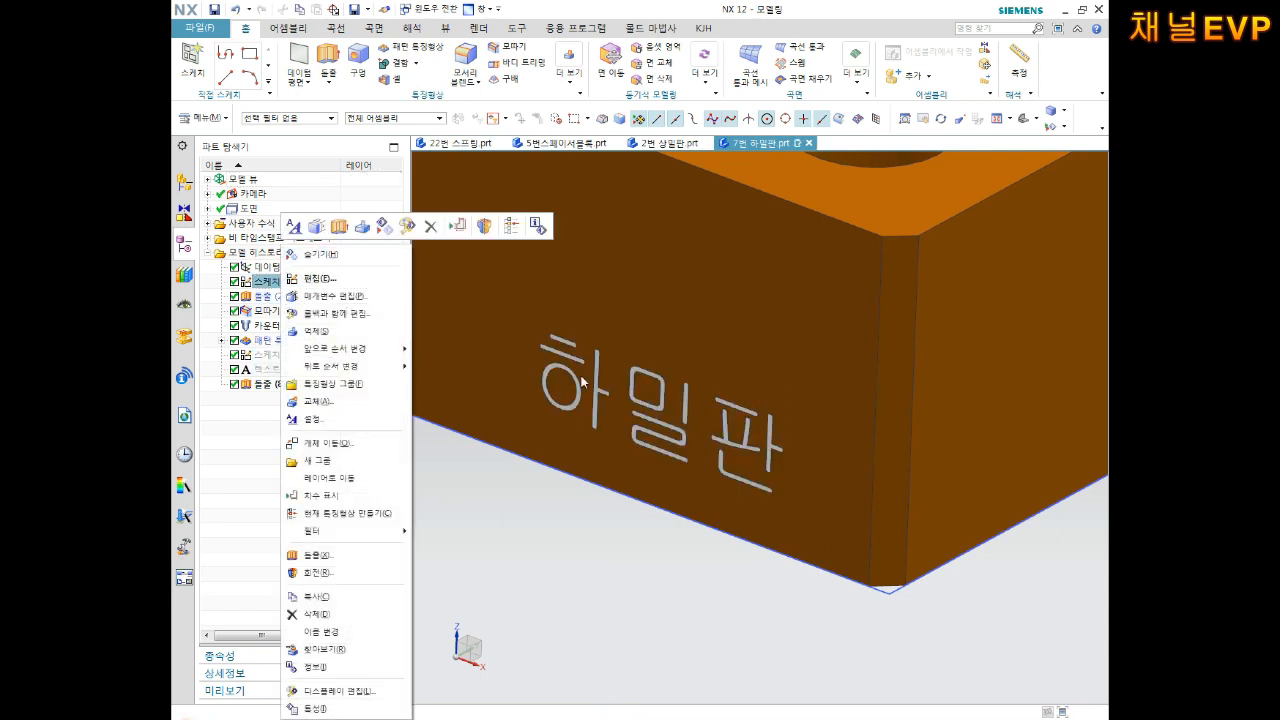
left_click(322, 255)
Step: Save the finished 7번 하밀판 part
scroll(690, 410, "down", 5)
scroll(699, 414, "down", 4)
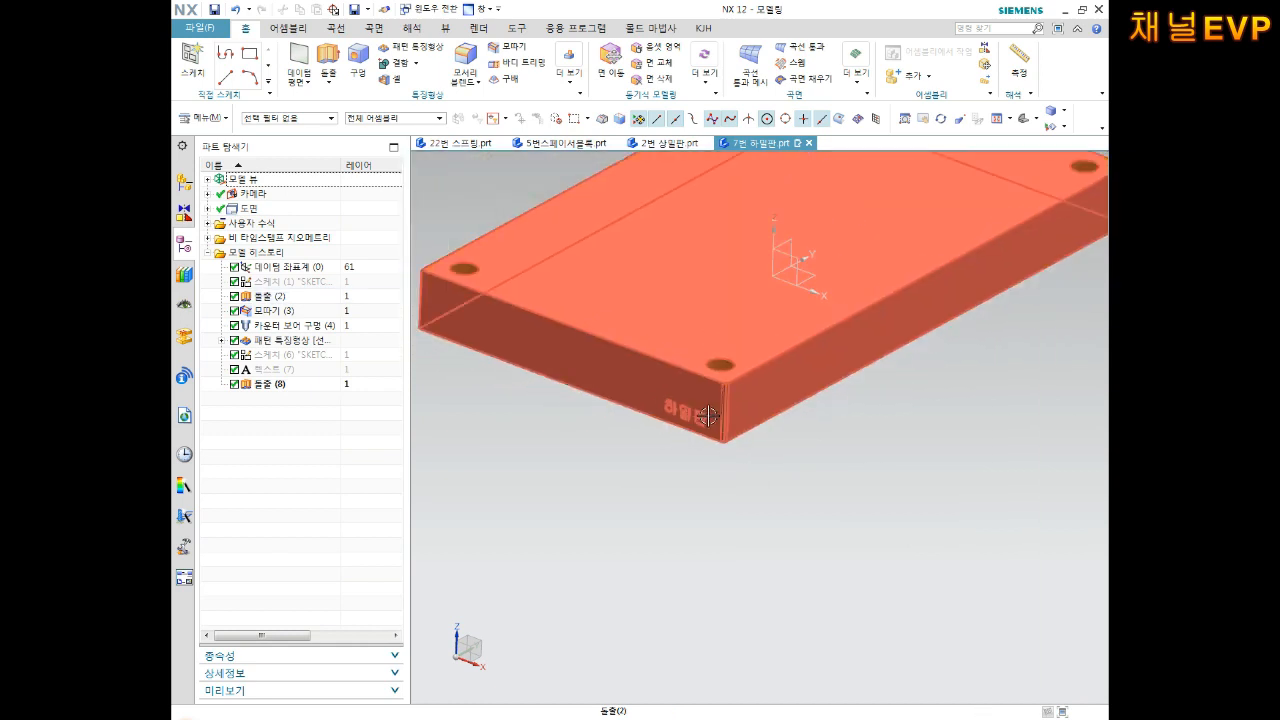
key("ctrl+s")
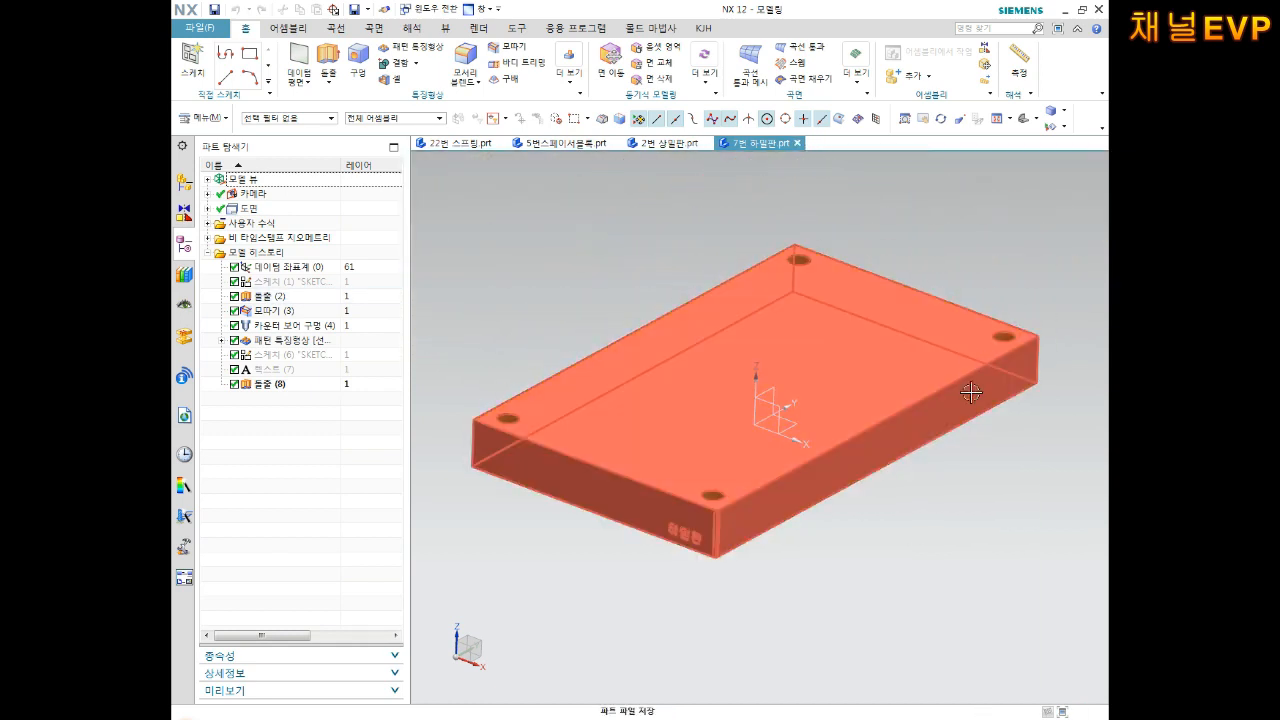
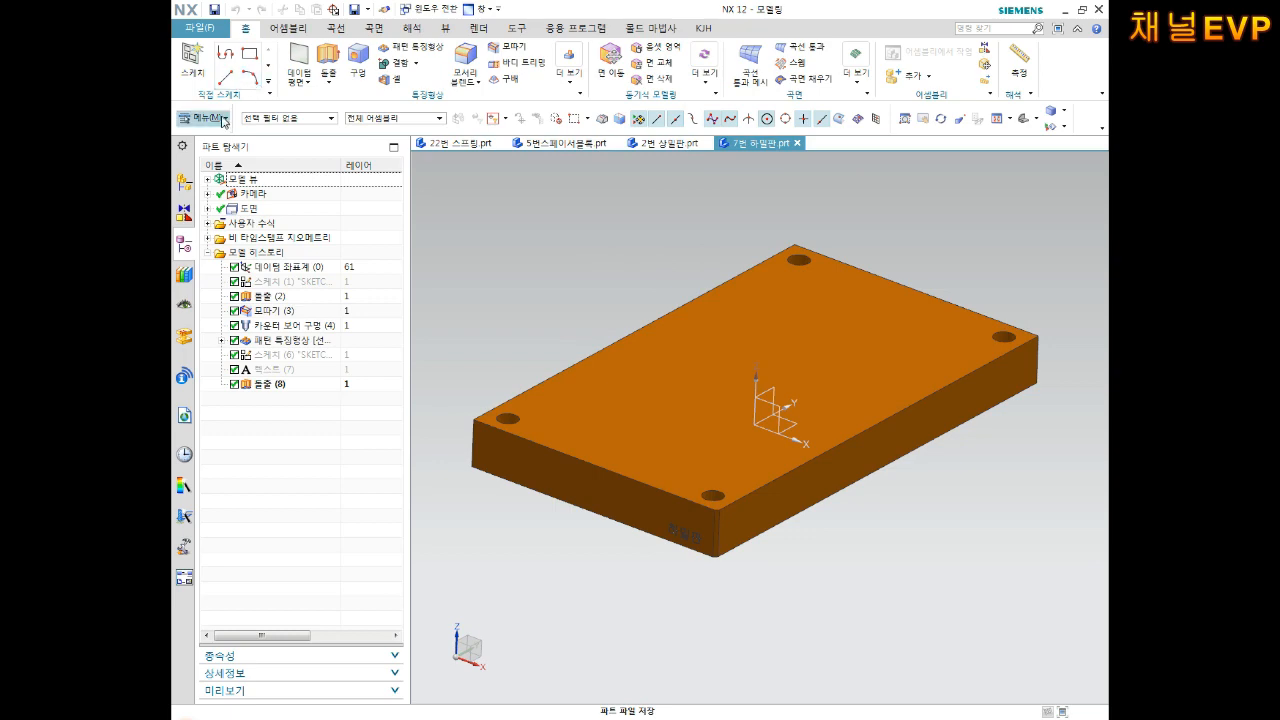
Step: Create a new millimetre model part named 9로케이트링 in the 2단게이트금형_1 folder
left_click(203, 25)
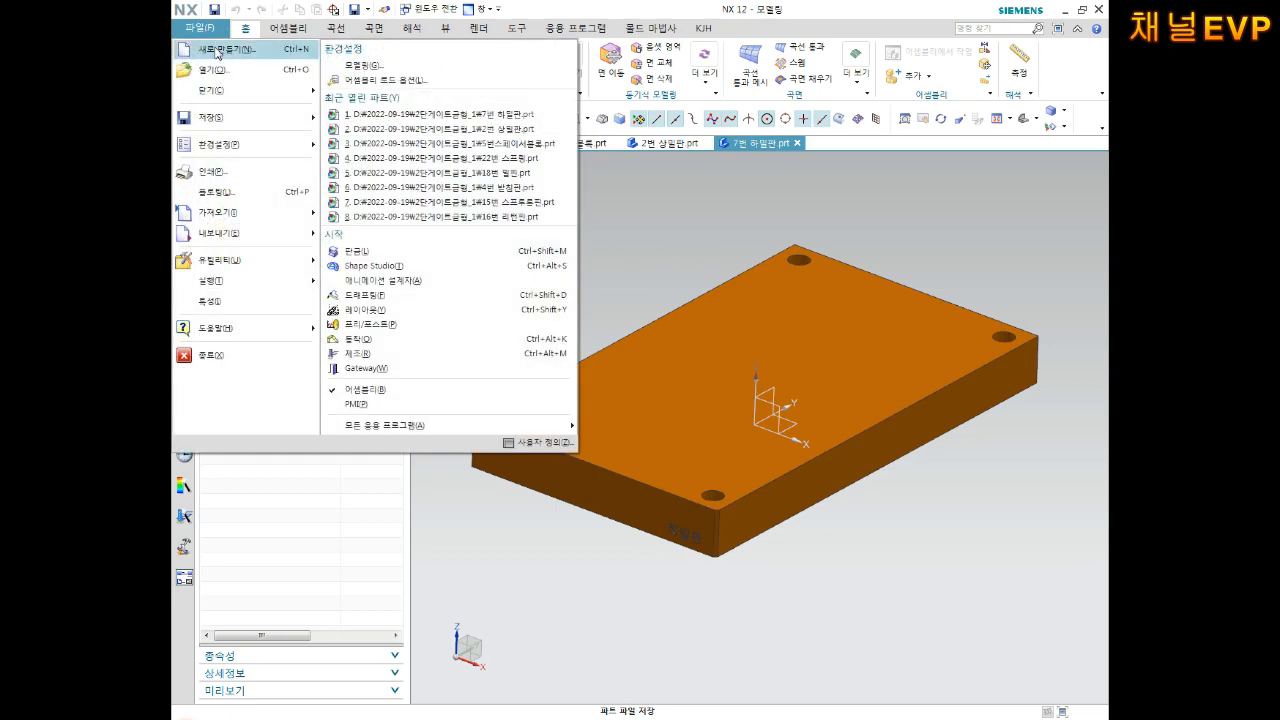
left_click(216, 46)
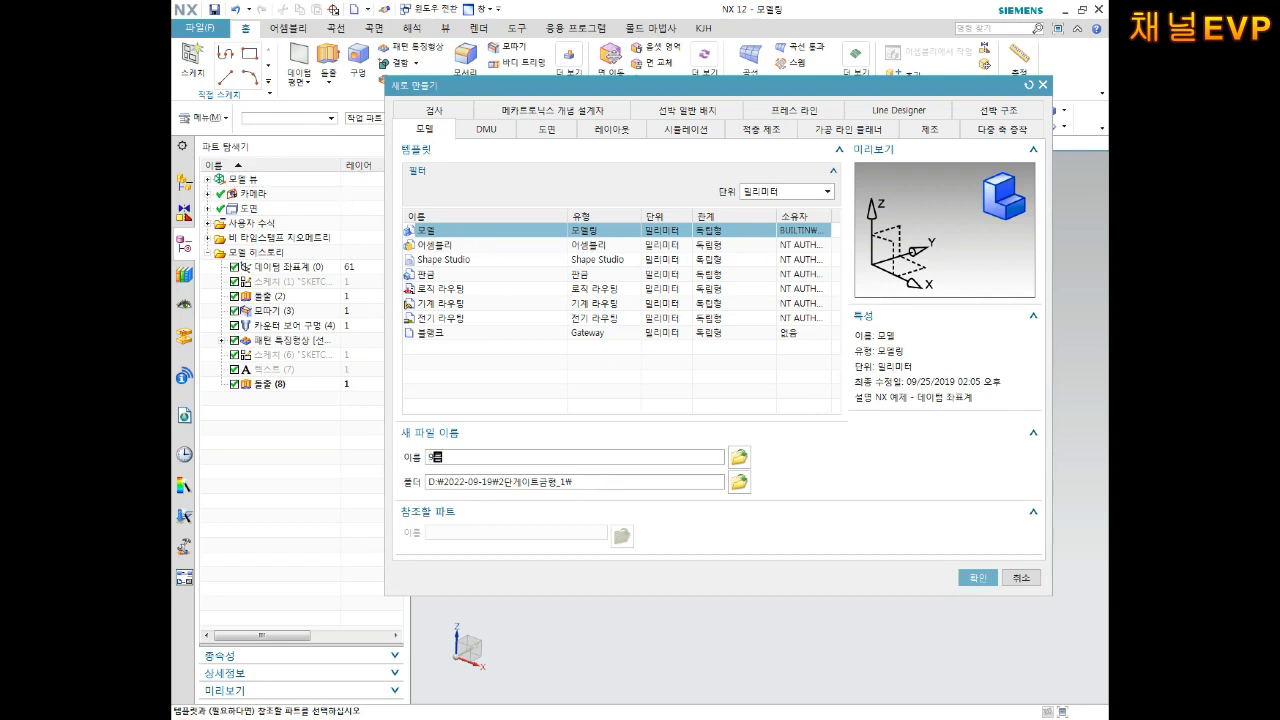
type("9로케이트링")
key("Return")
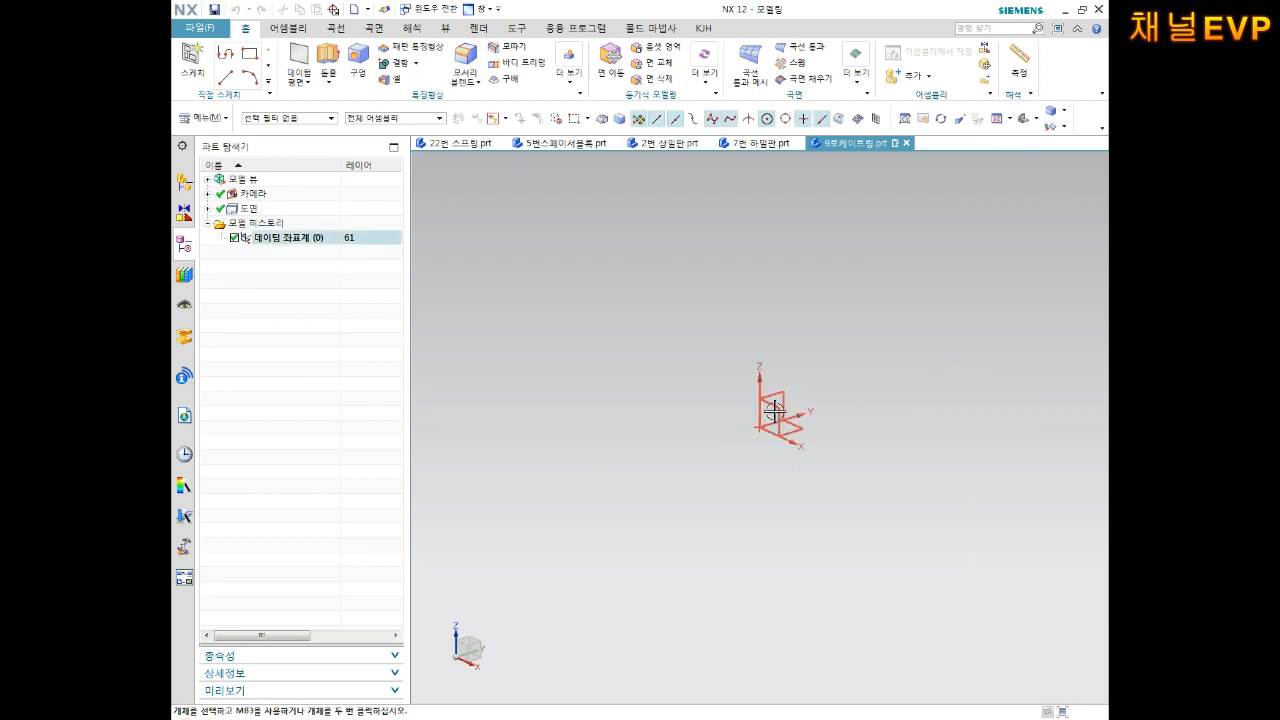
Step: Start a sketch on the XZ datum plane and draw a closed rectangle about 43 mm wide on the negative X side of the origin
left_click(188, 54)
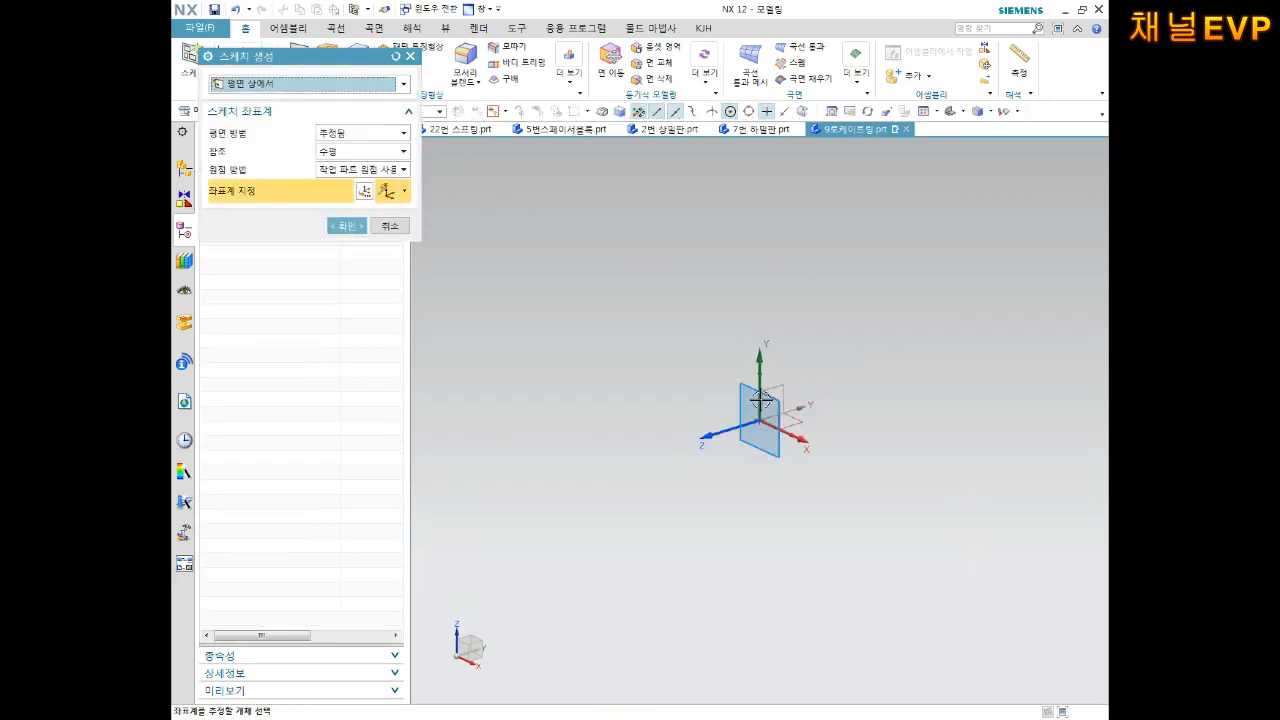
left_click(774, 397)
left_click(349, 227)
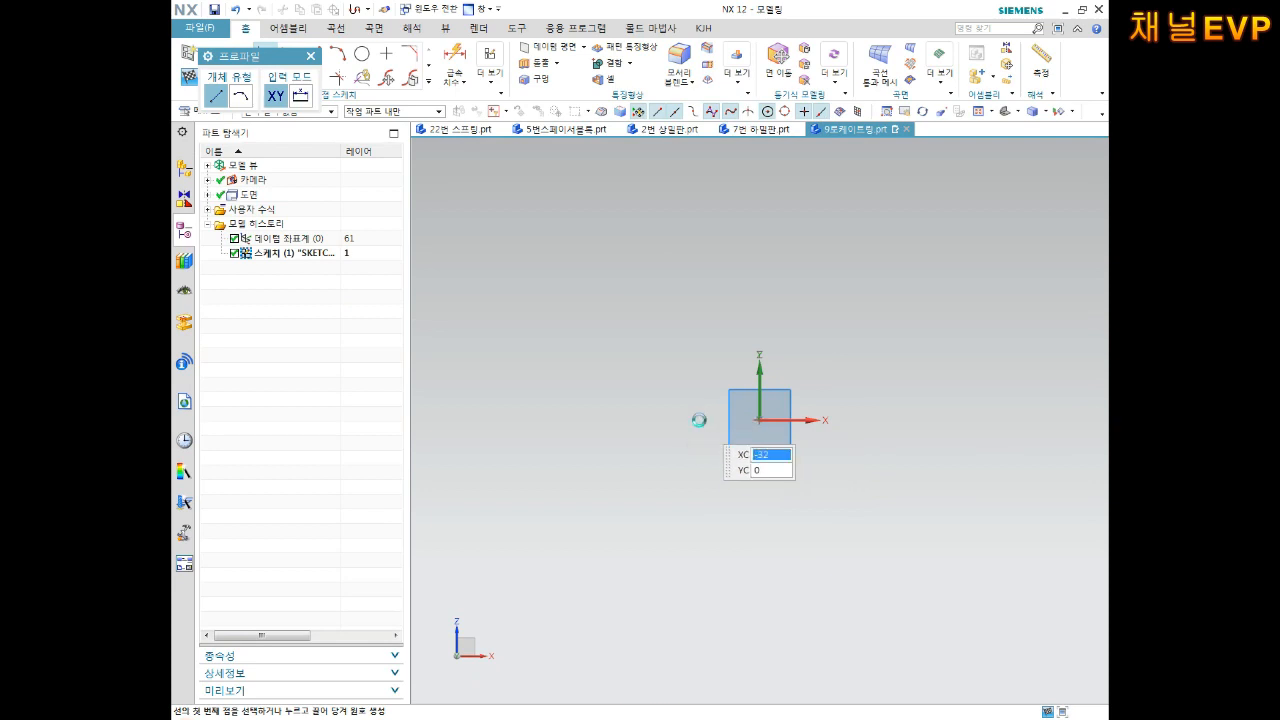
left_click(620, 420)
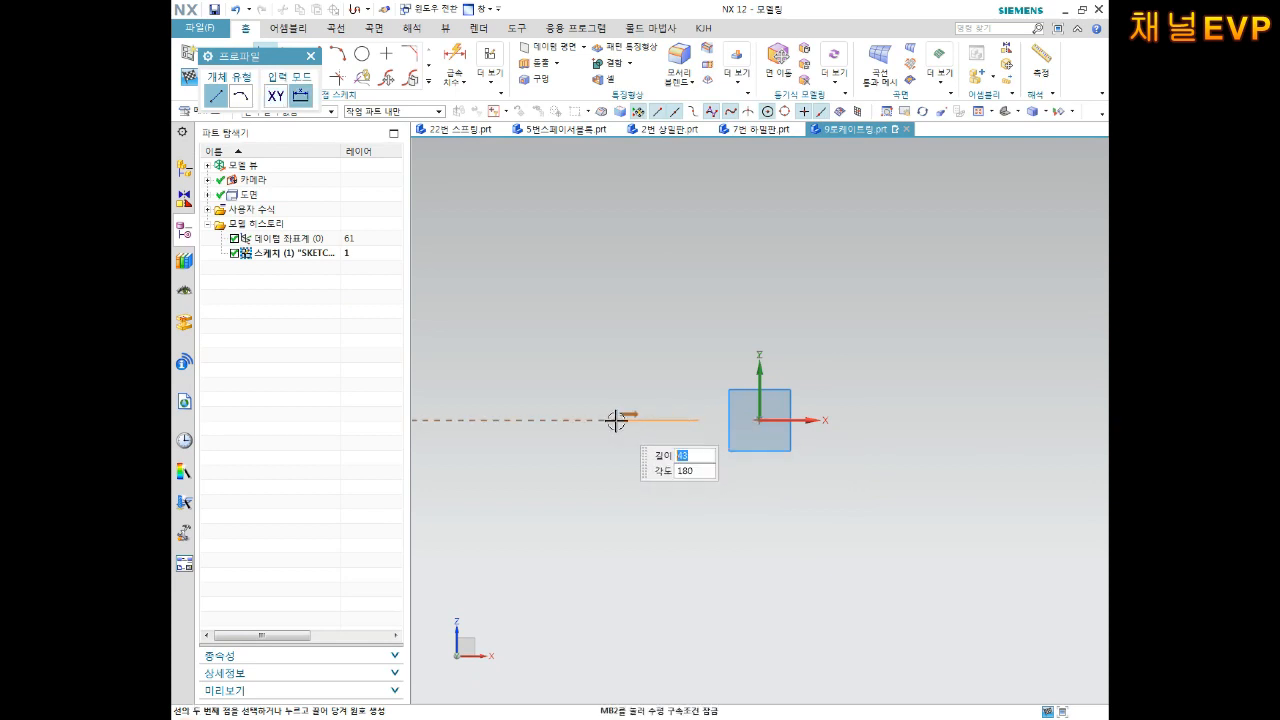
left_click(617, 363)
left_click(698, 363)
left_click(699, 420)
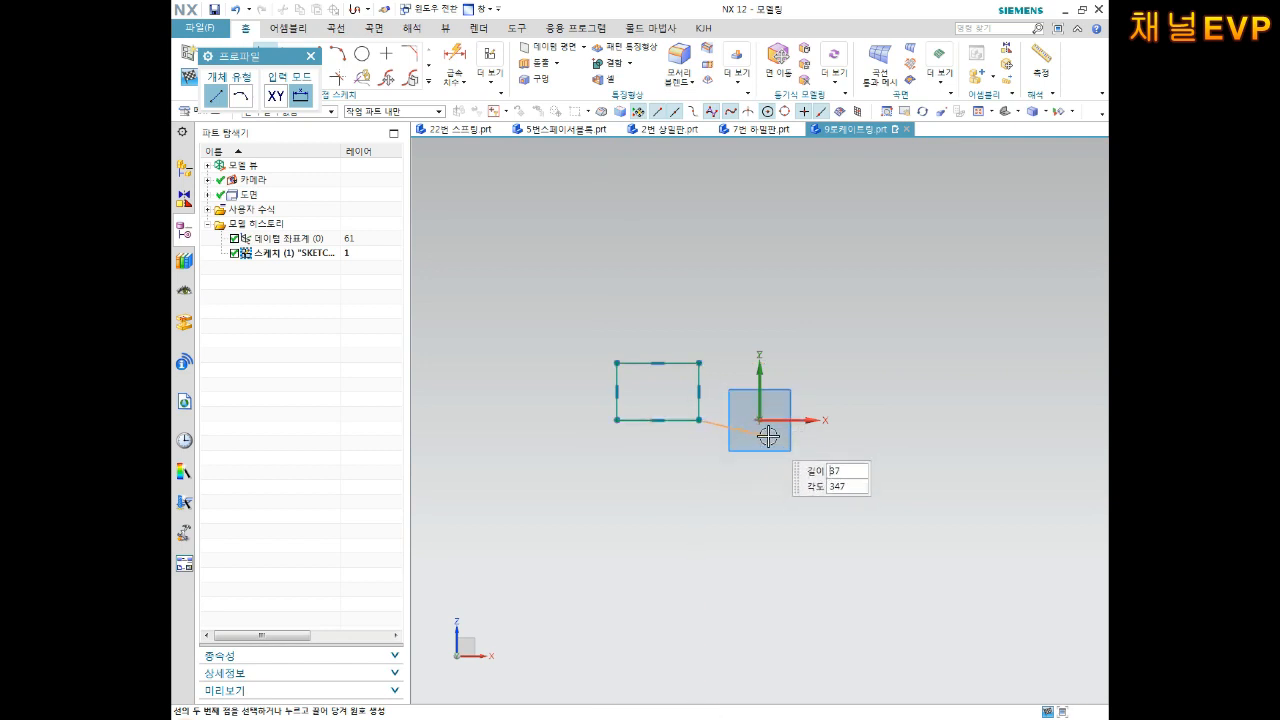
scroll(766, 432, "up", 3)
key("Escape")
Step: Align the rectangle's lower corner nearest the origin horizontally with the sketch origin
left_click(633, 412)
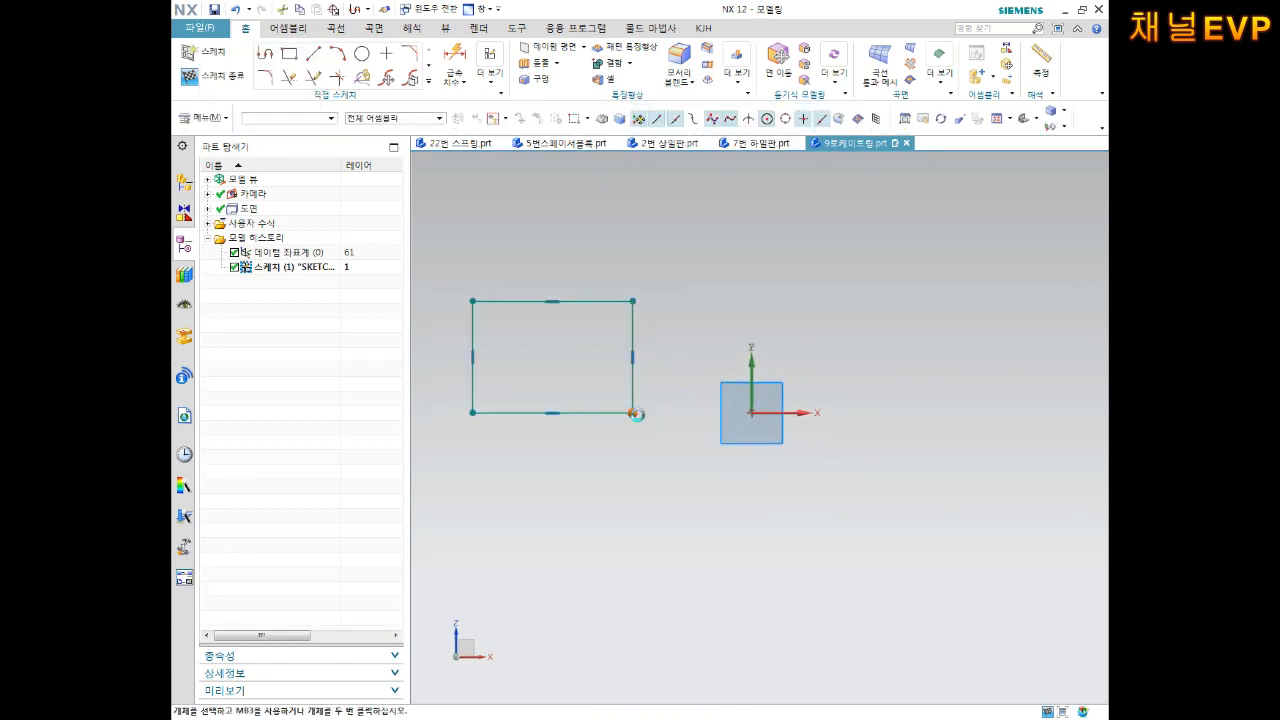
left_click(752, 413)
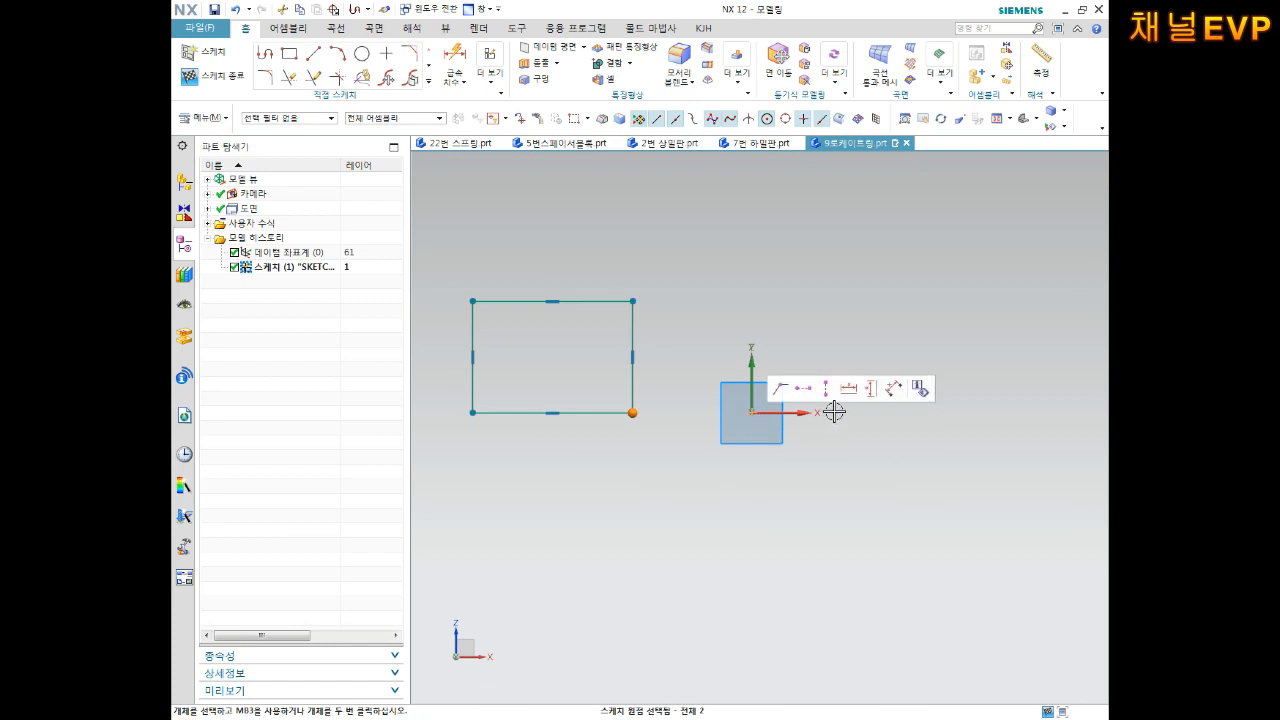
left_click(804, 390)
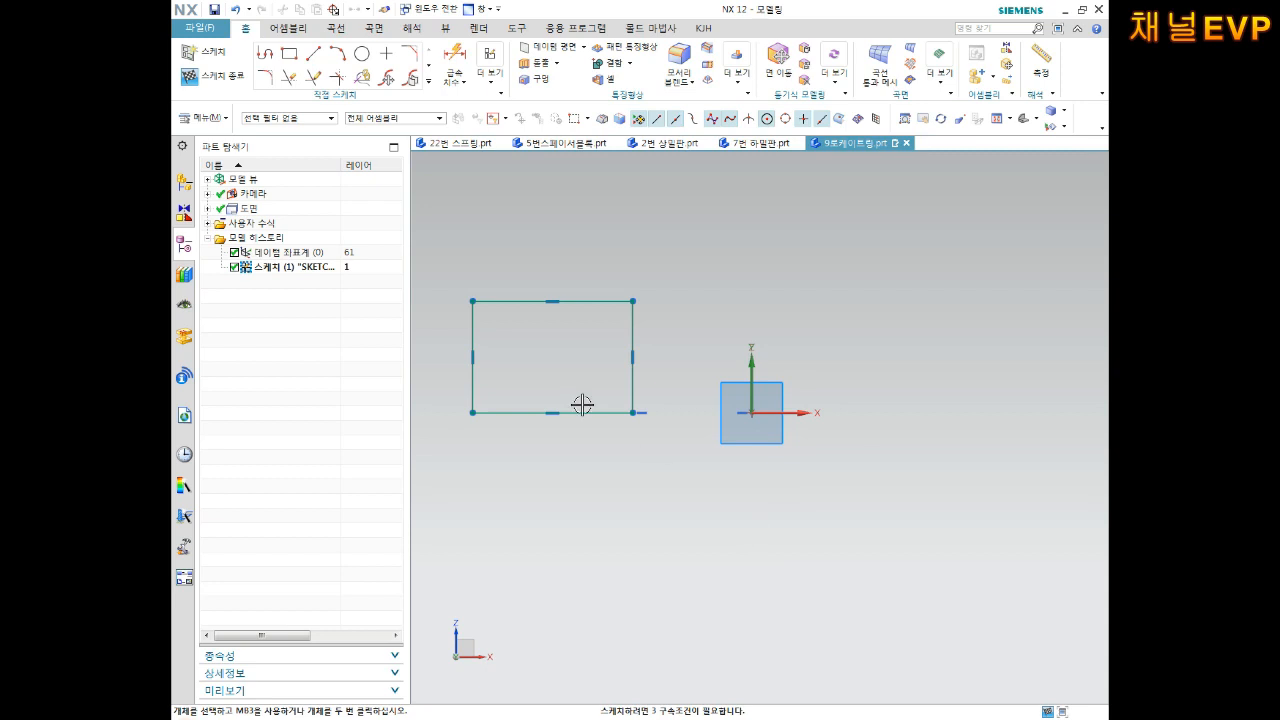
Step: Dimension the horizontal distance from the rectangle's inner edge to the origin as 32/2
key("d")
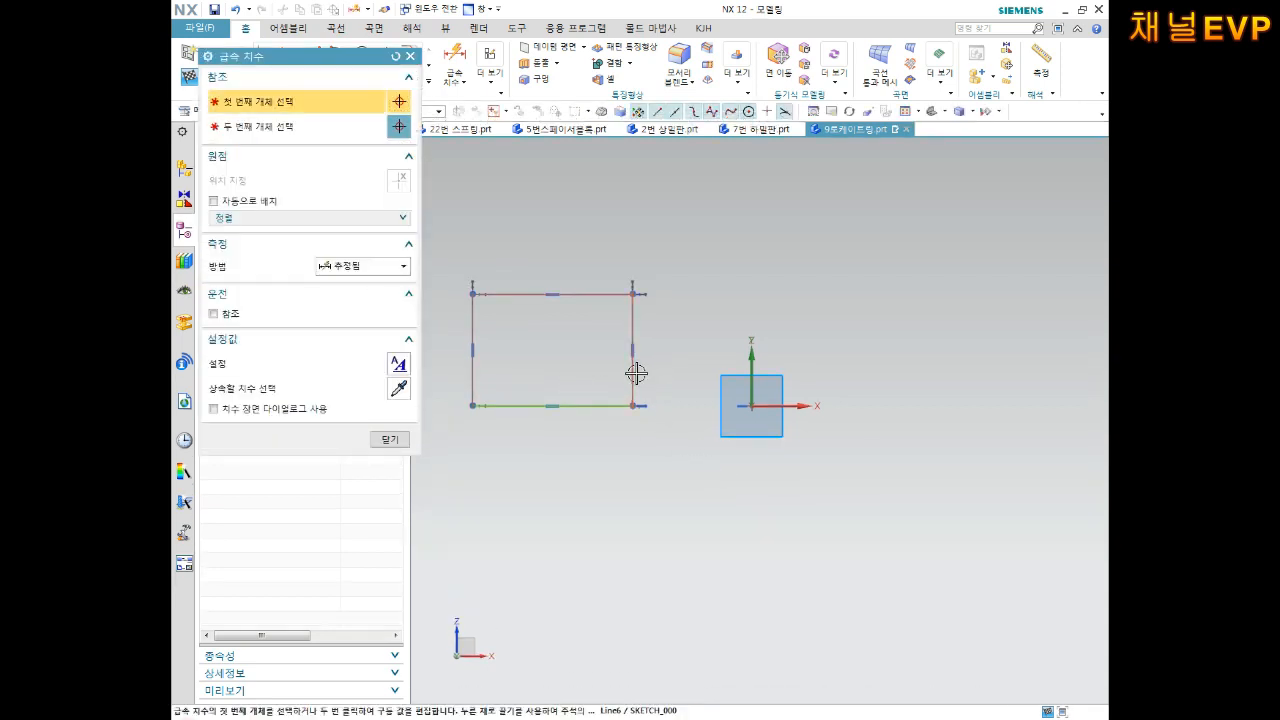
left_click(633, 365)
left_click(748, 380)
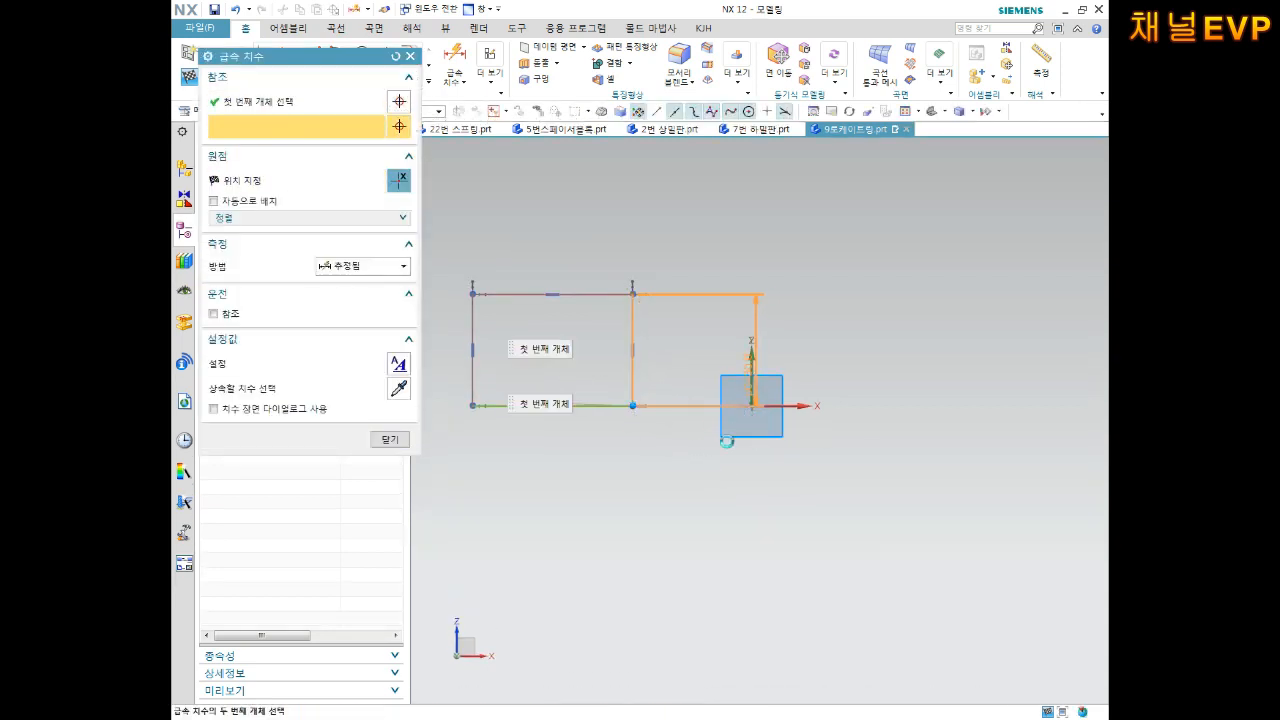
left_click(752, 412)
left_click(716, 490)
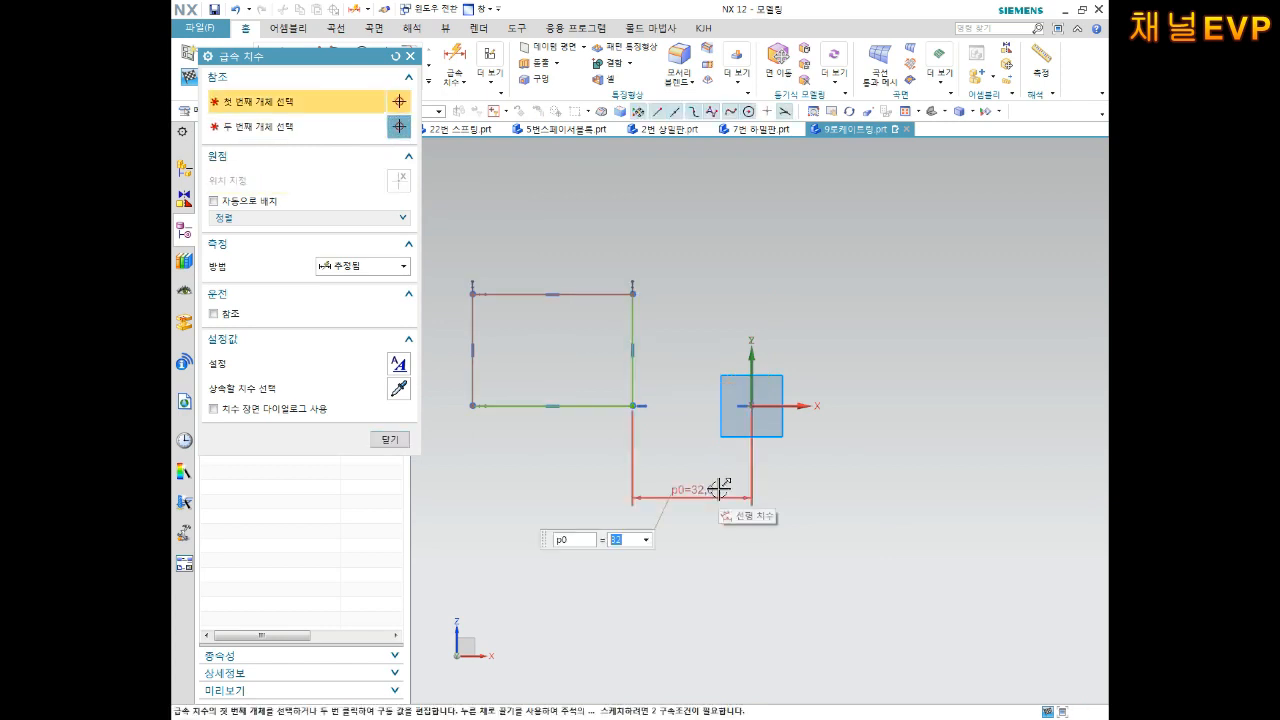
type("32/2")
key("Return")
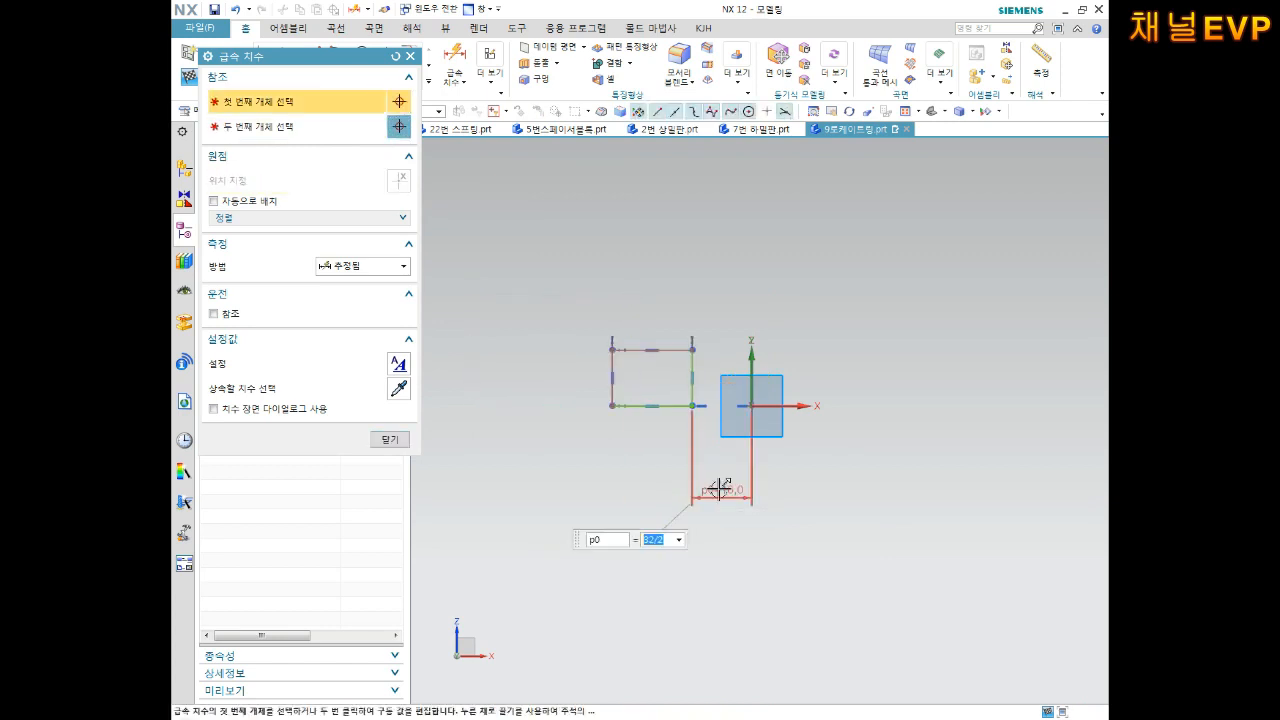
Step: Dimension the rectangle's outer edge 50 mm from the vertical axis and add a dimension for the rectangle's height
left_click(620, 366)
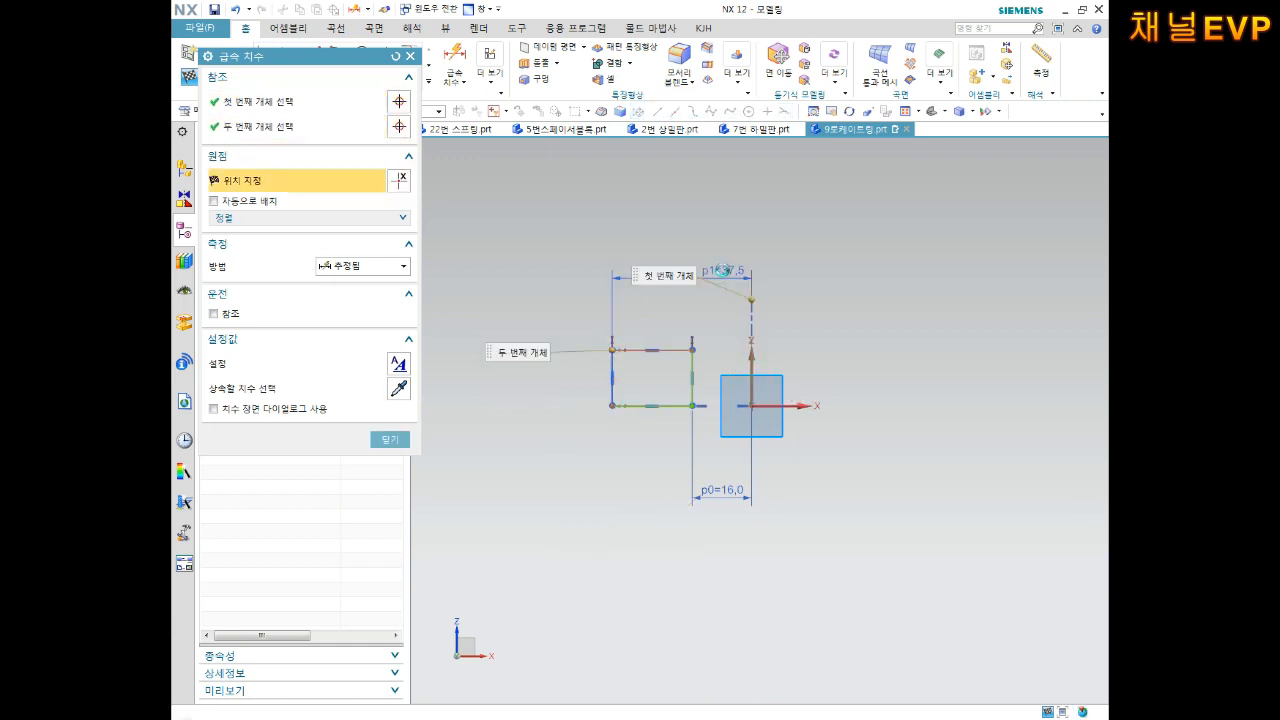
left_click(722, 270)
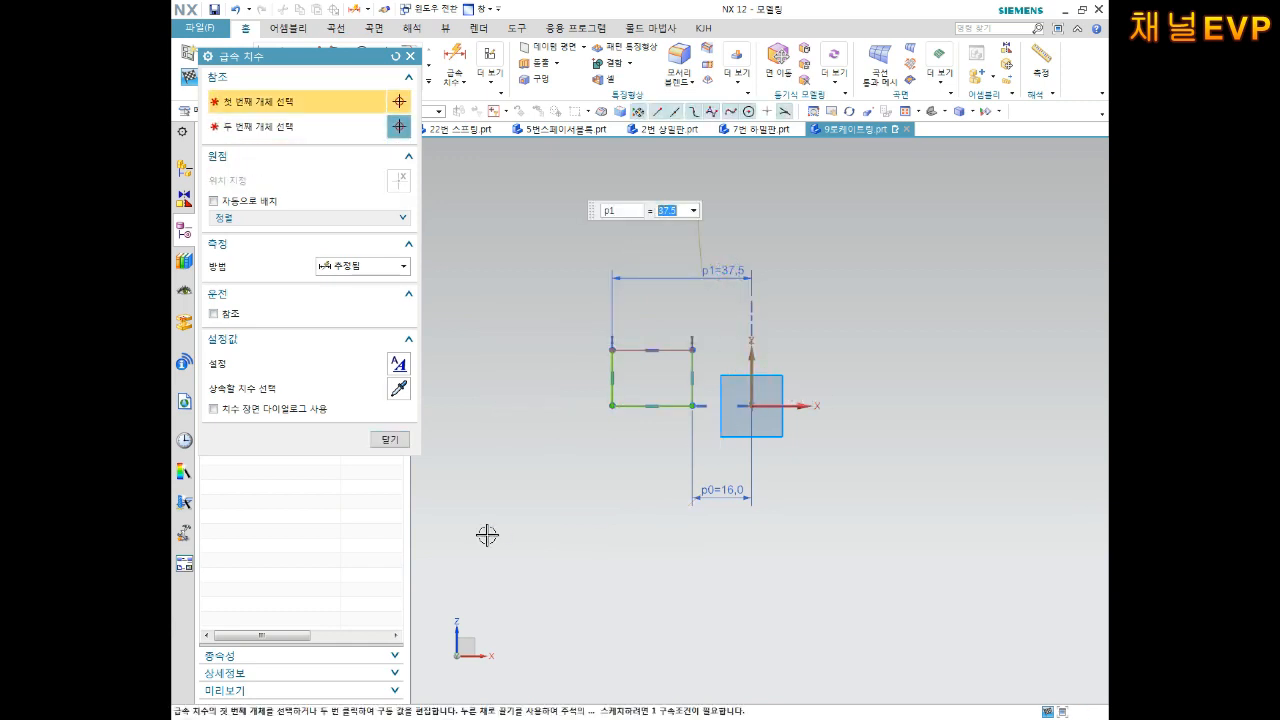
type("50")
key("Return")
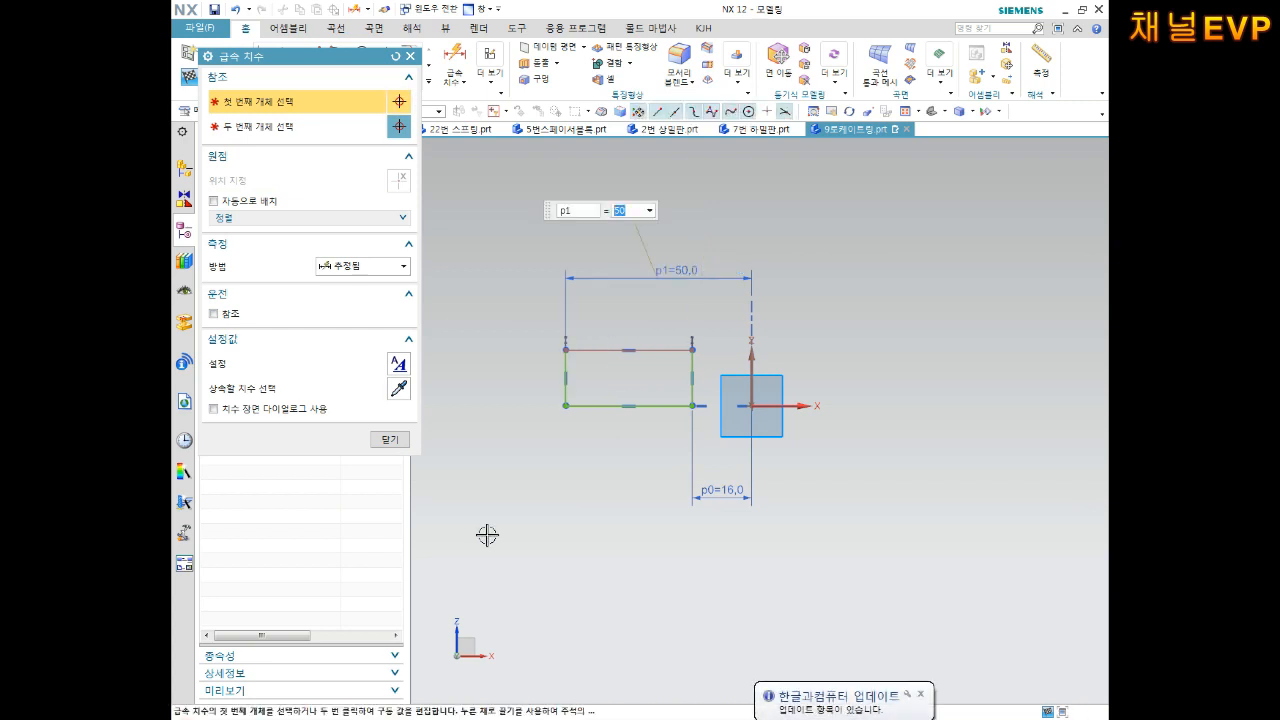
left_click(563, 385)
left_click(533, 387)
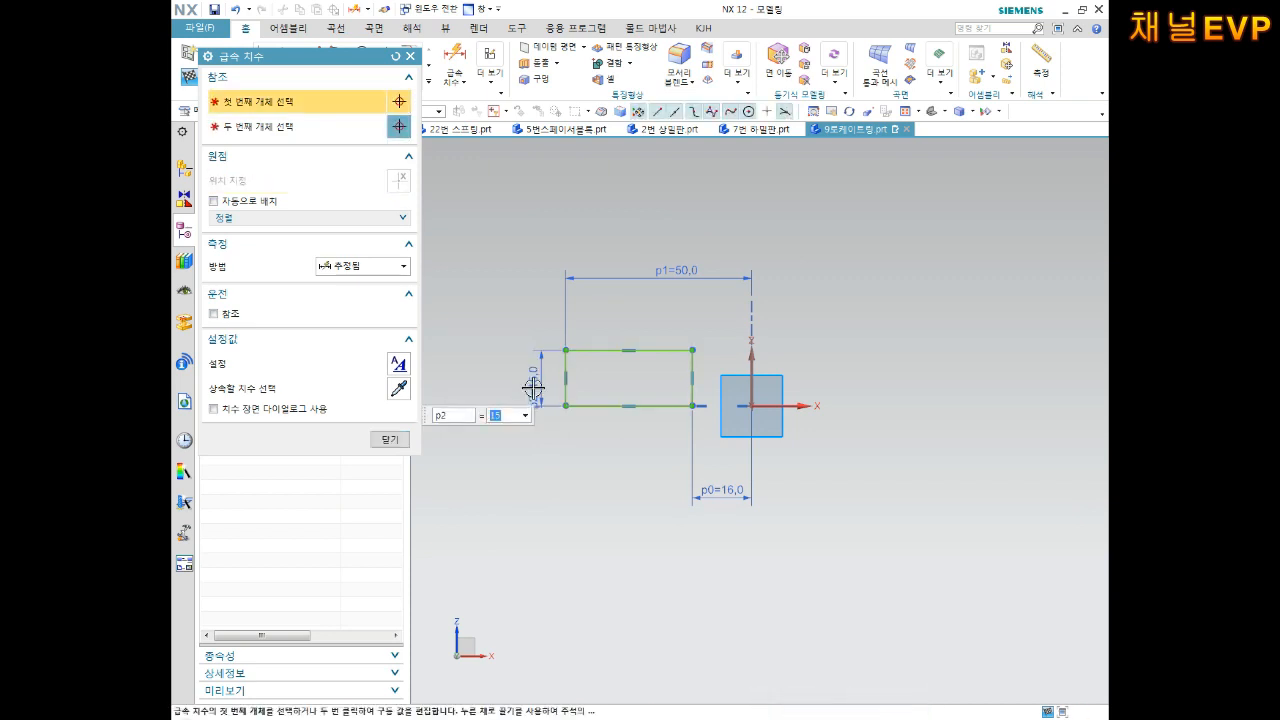
left_click(389, 439)
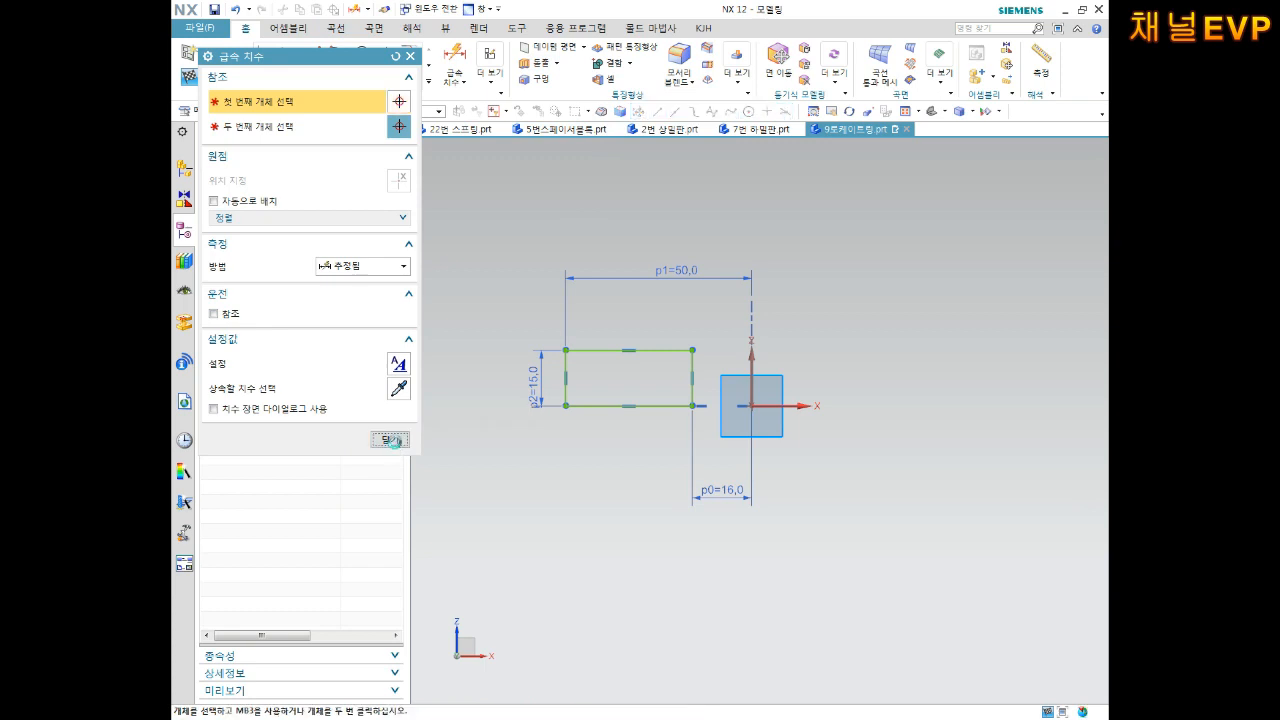
Step: Chamfer the rectangle's upper inner corner symmetrically by 10 mm and finish the sketch
scroll(668, 331, "up", 2)
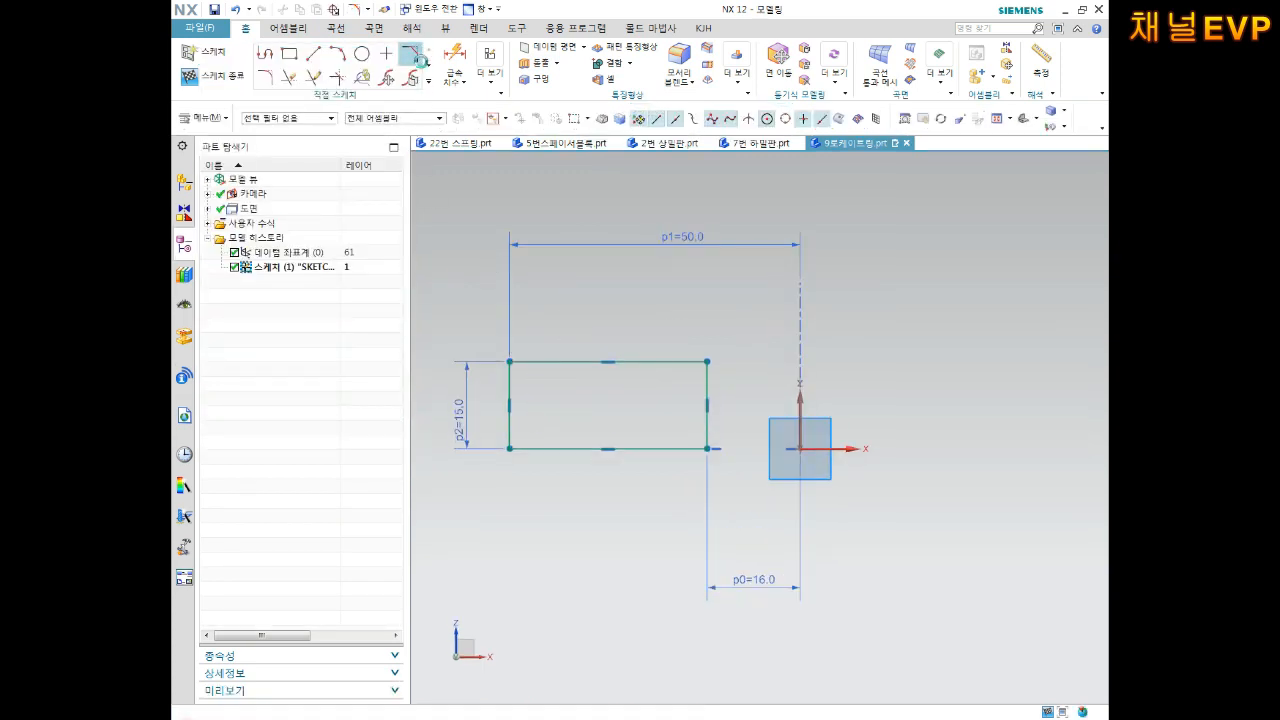
left_click(416, 60)
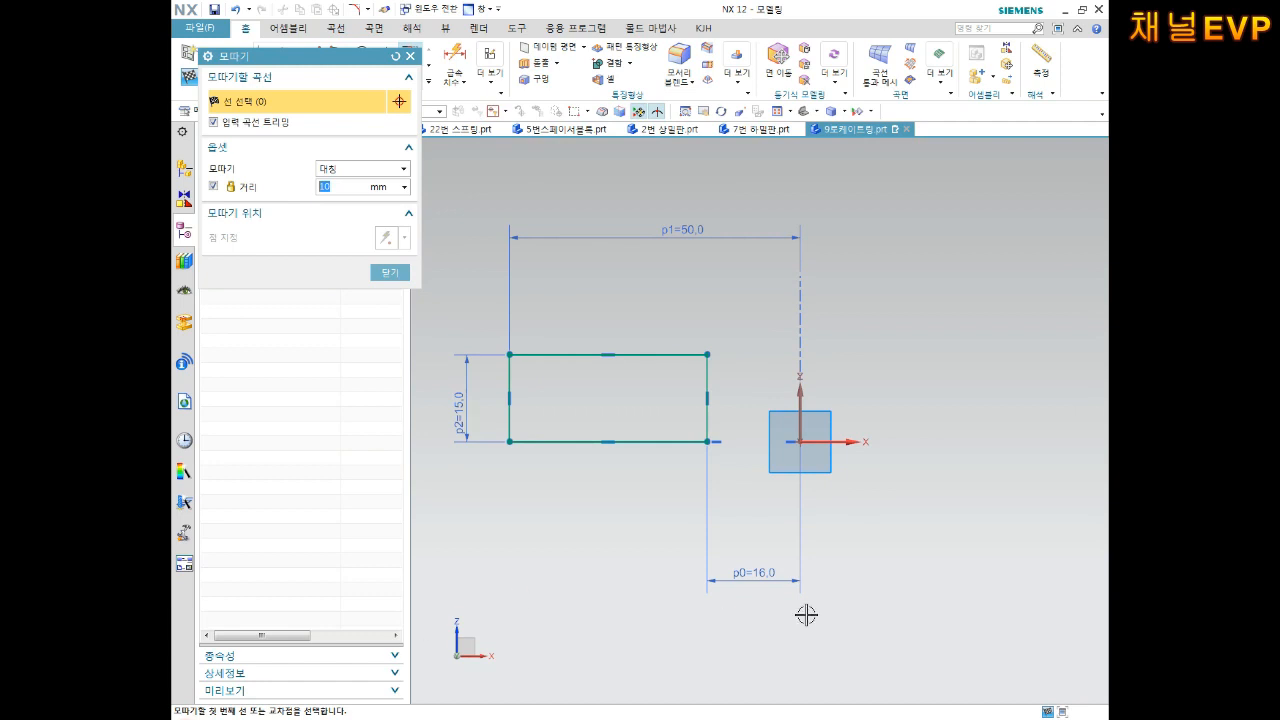
left_click(663, 352)
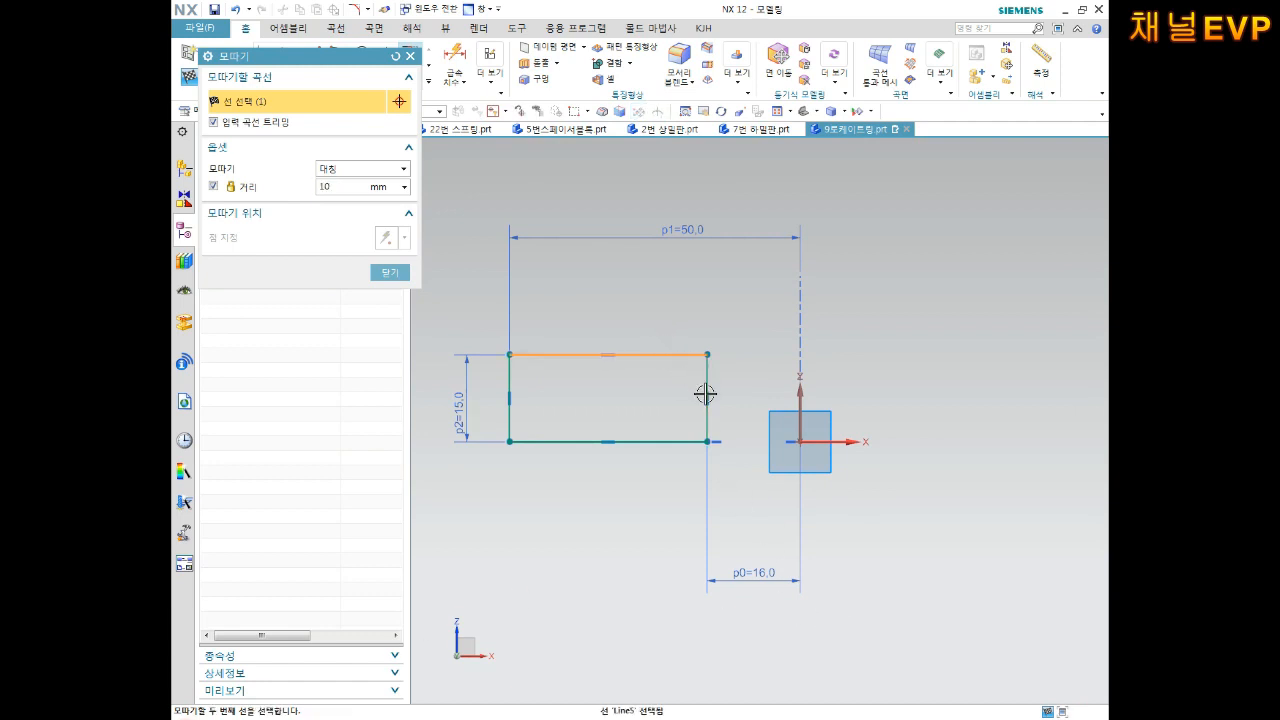
left_click(706, 394)
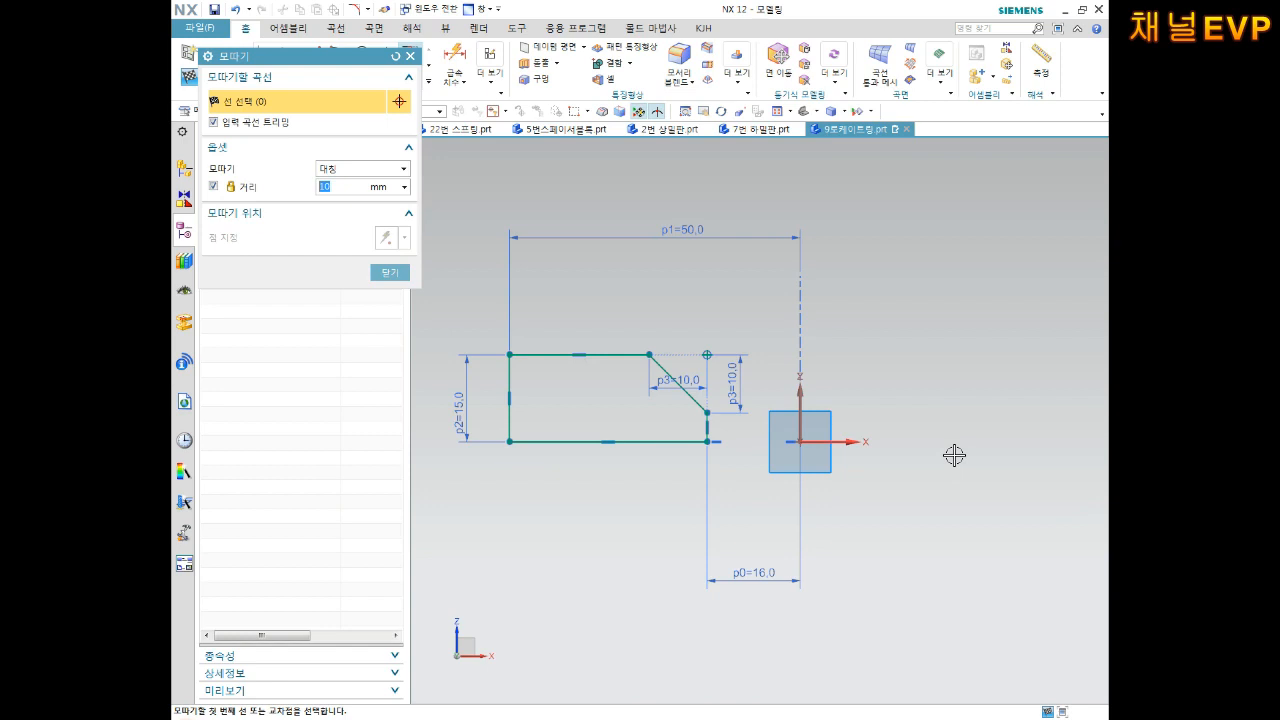
left_click(390, 272)
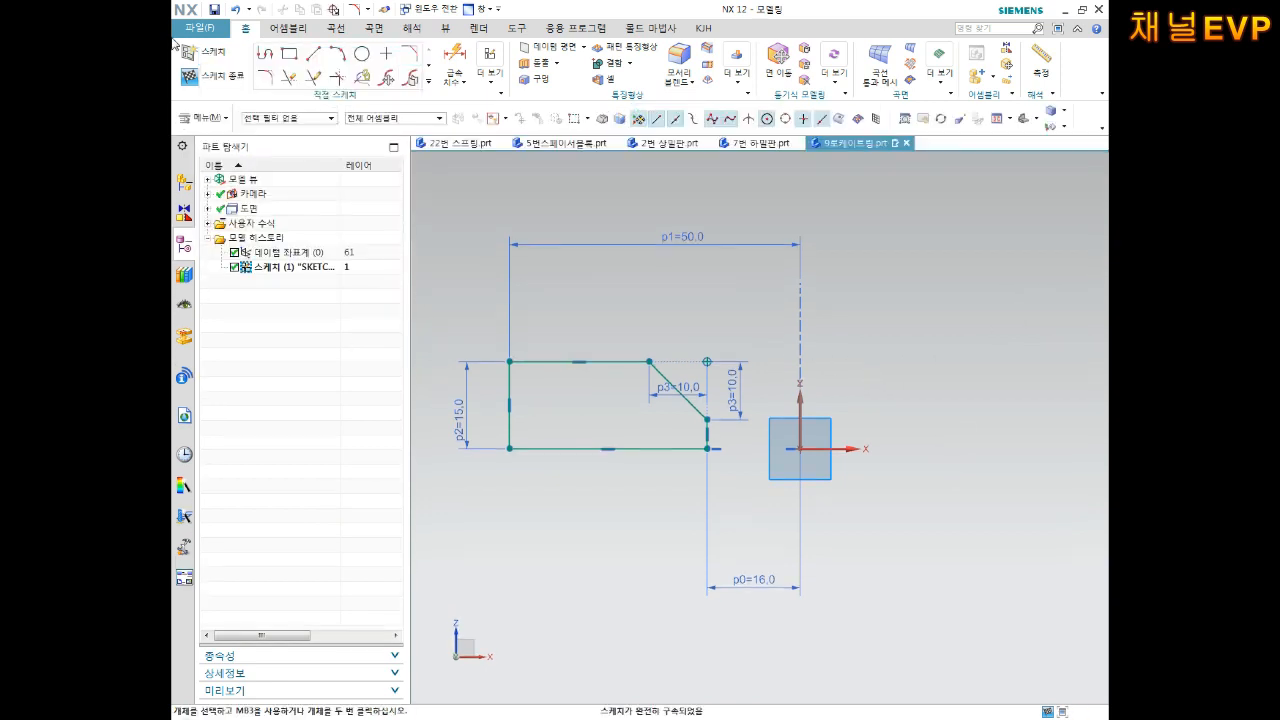
left_click(212, 75)
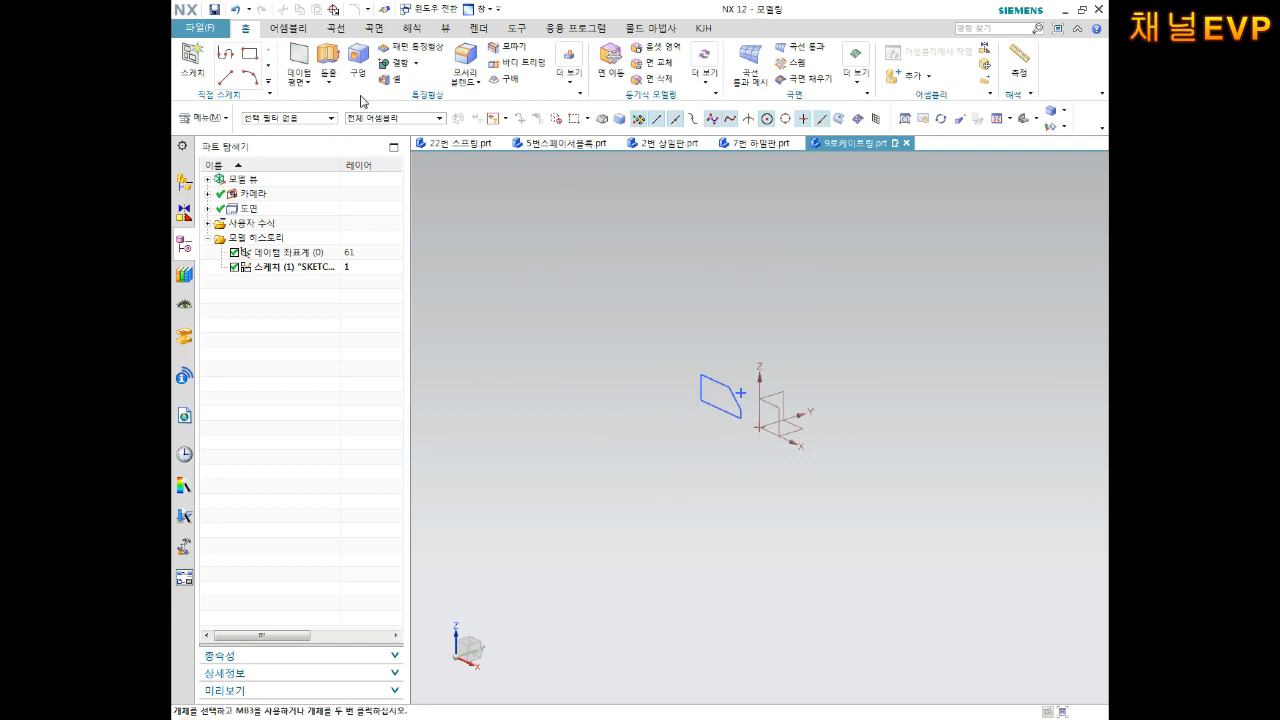
Step: Revolve the chamfered profile 360° about the datum Z axis to form the ring body
left_click(329, 82)
left_click(345, 120)
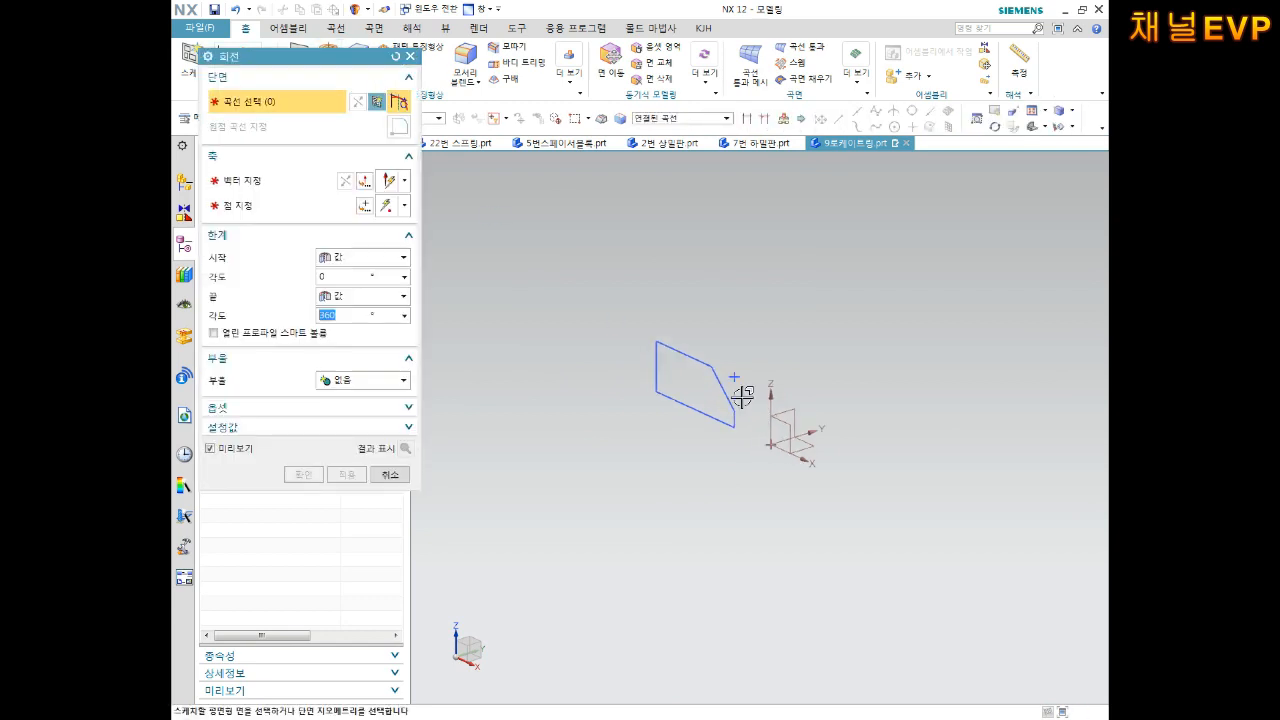
left_click(722, 372)
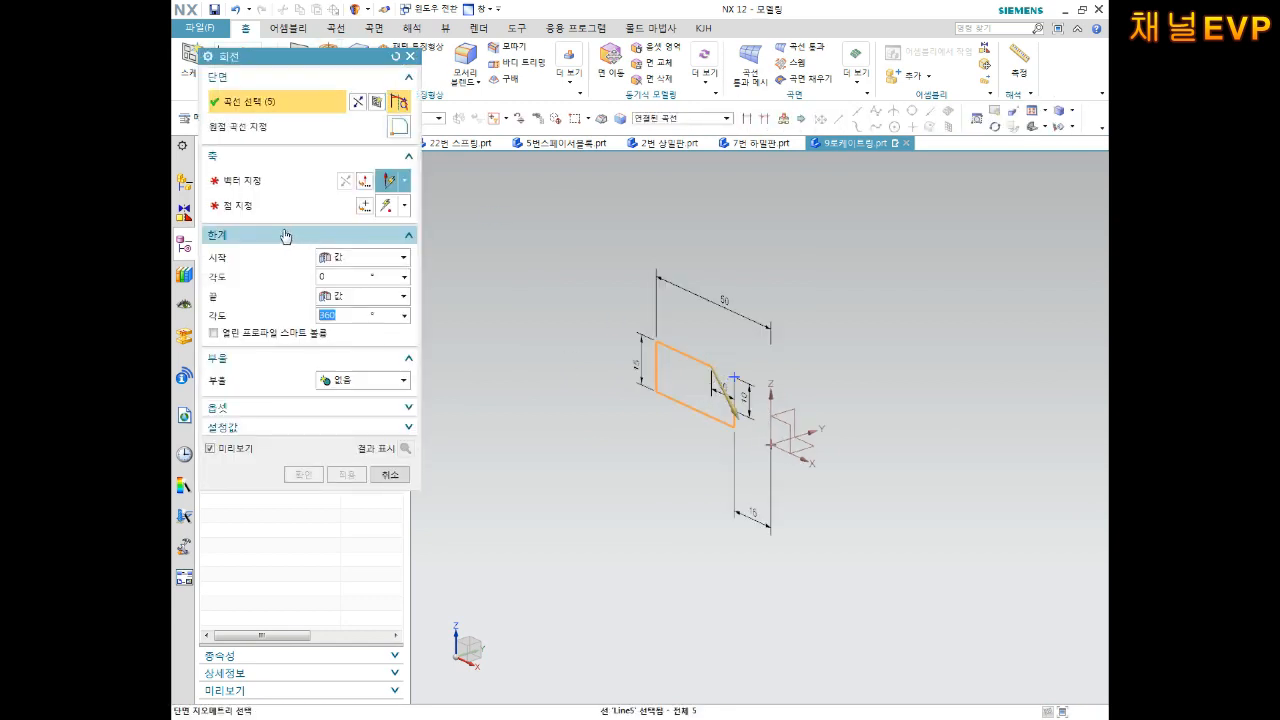
left_click(275, 185)
scroll(807, 418, "up", 2)
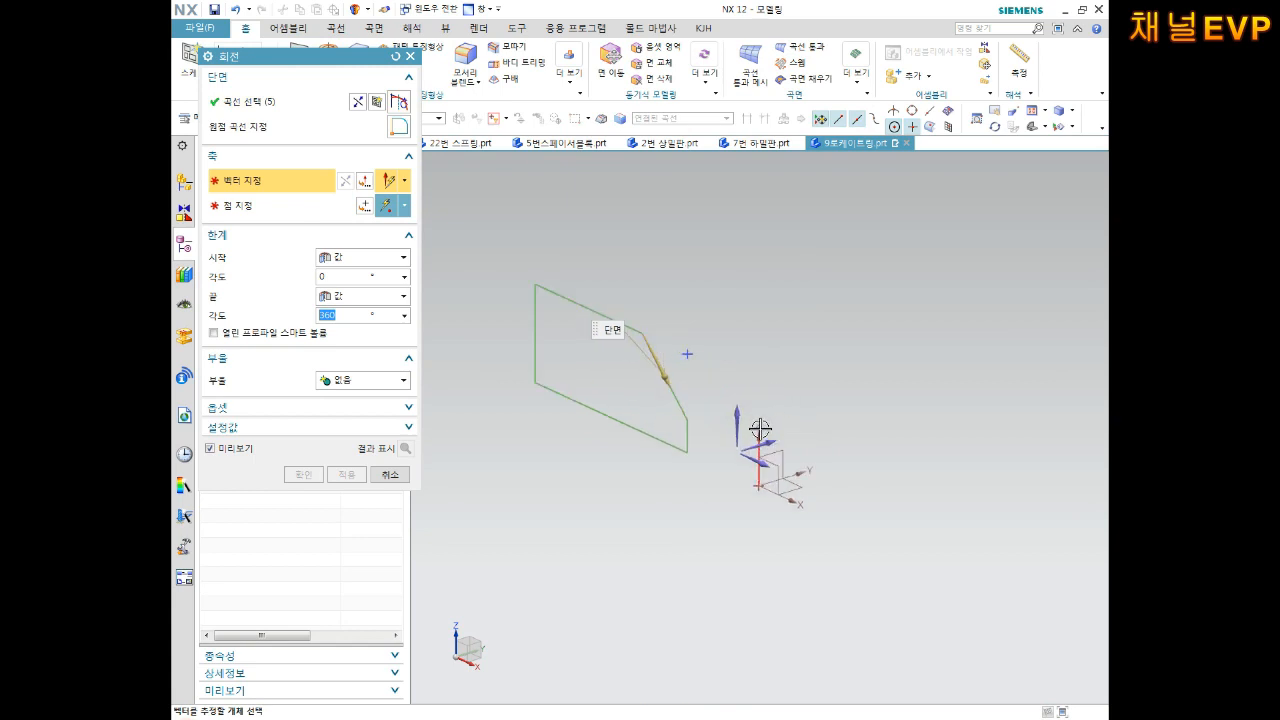
left_click(758, 434)
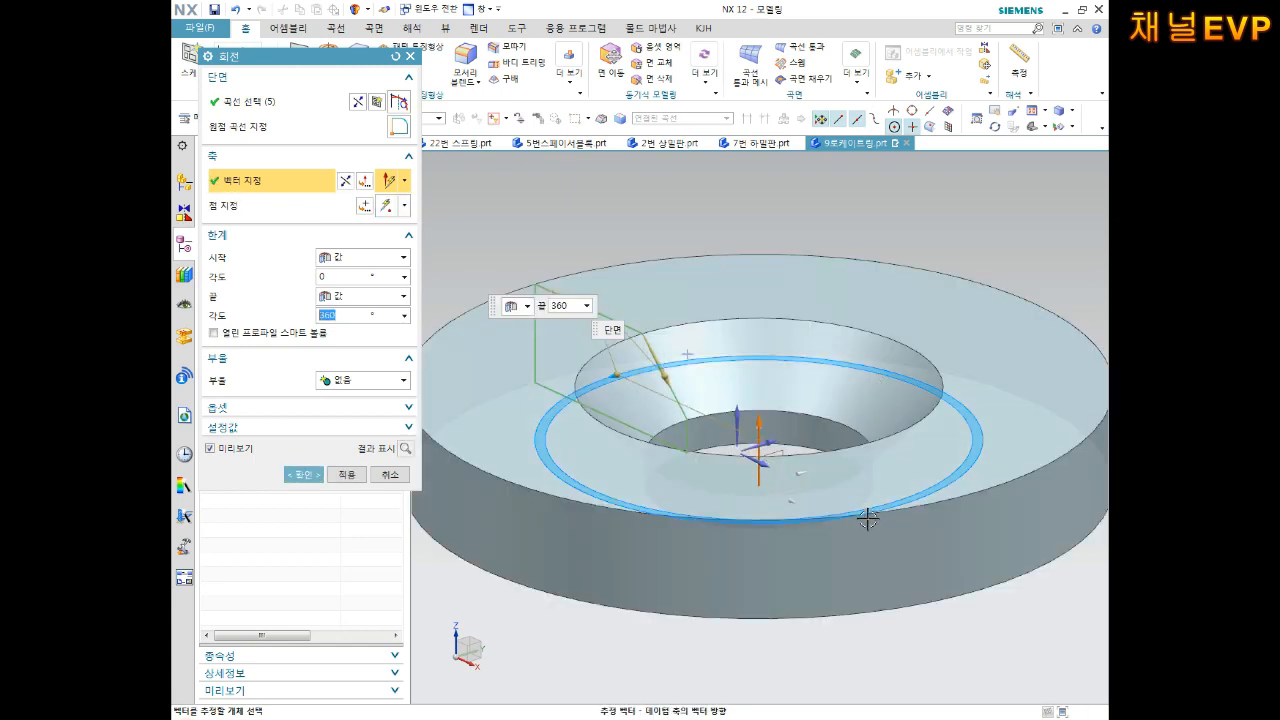
left_click(302, 474)
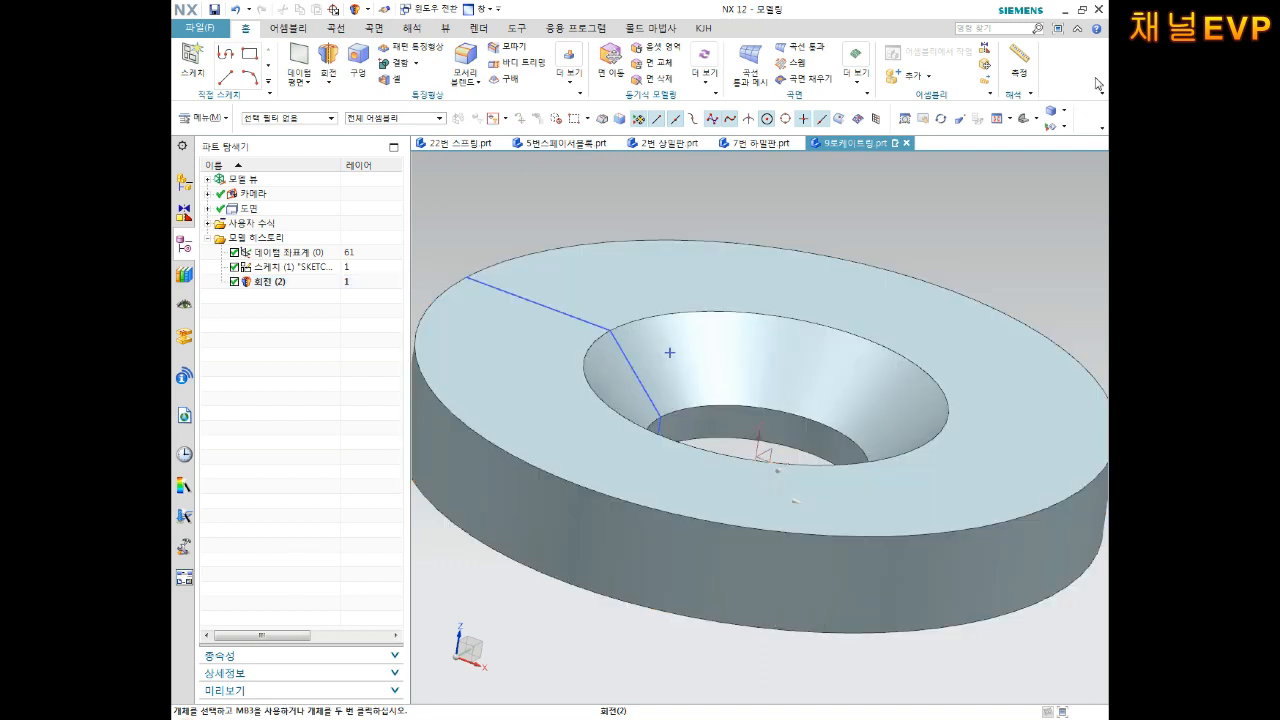
Step: Start a Hole feature on the ring's top face and place two sketch points on opposite sides of the bore
left_click(1035, 119)
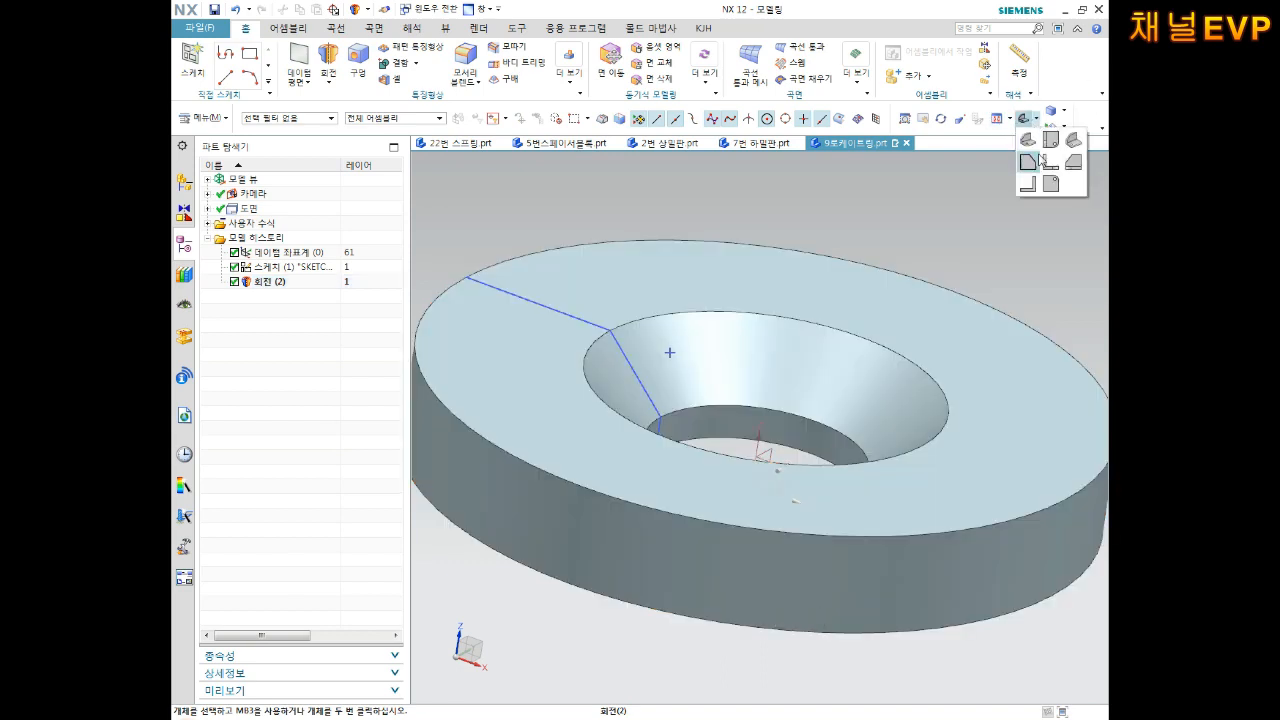
left_click(1045, 159)
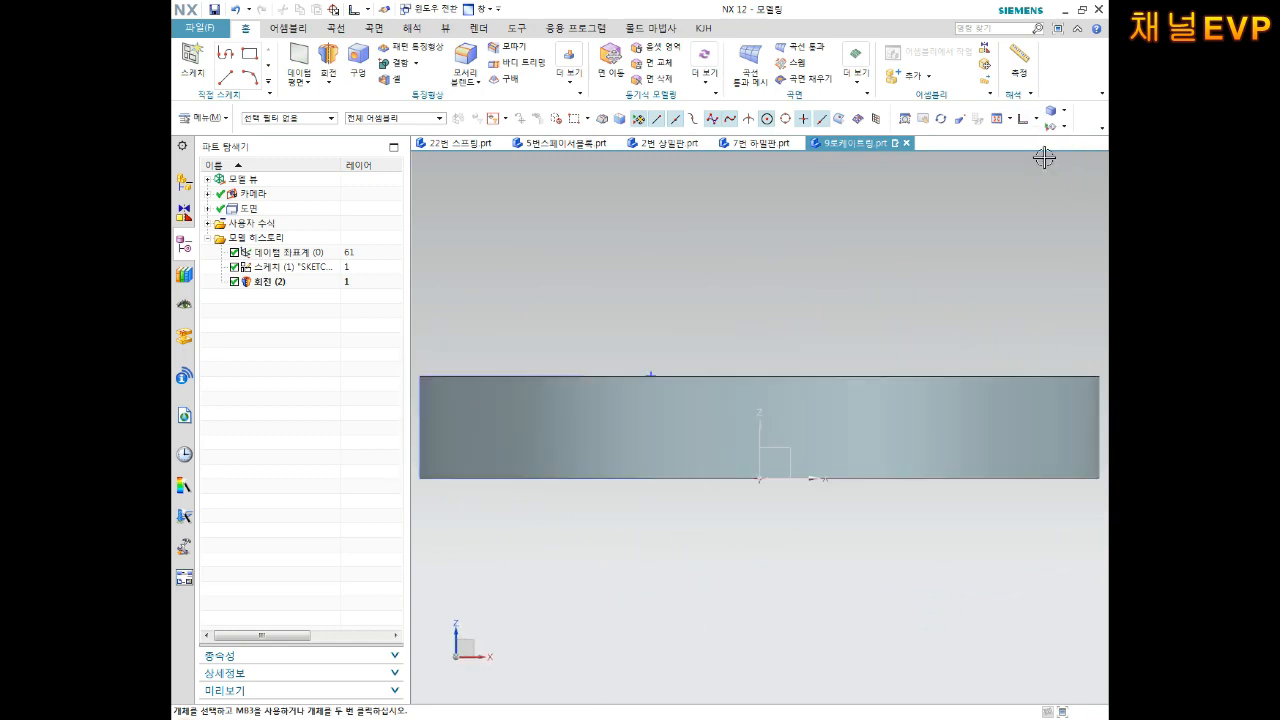
left_click(1038, 120)
left_click(1028, 139)
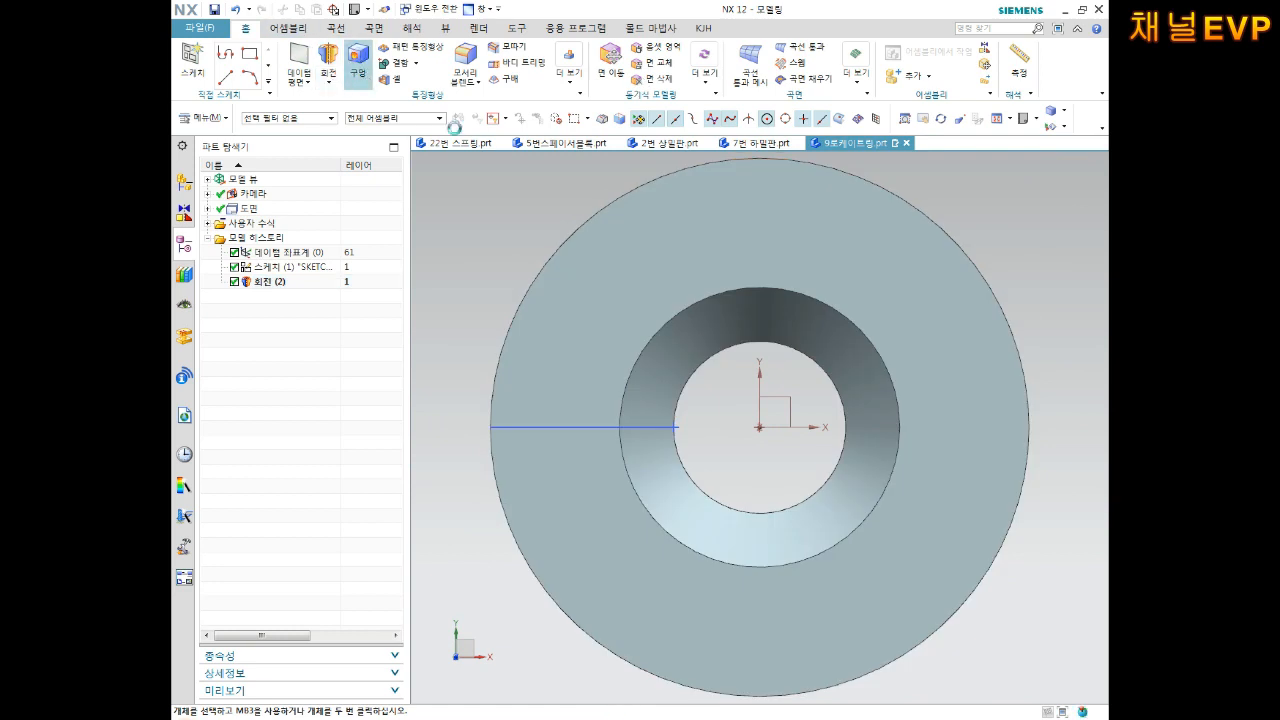
left_click(559, 426)
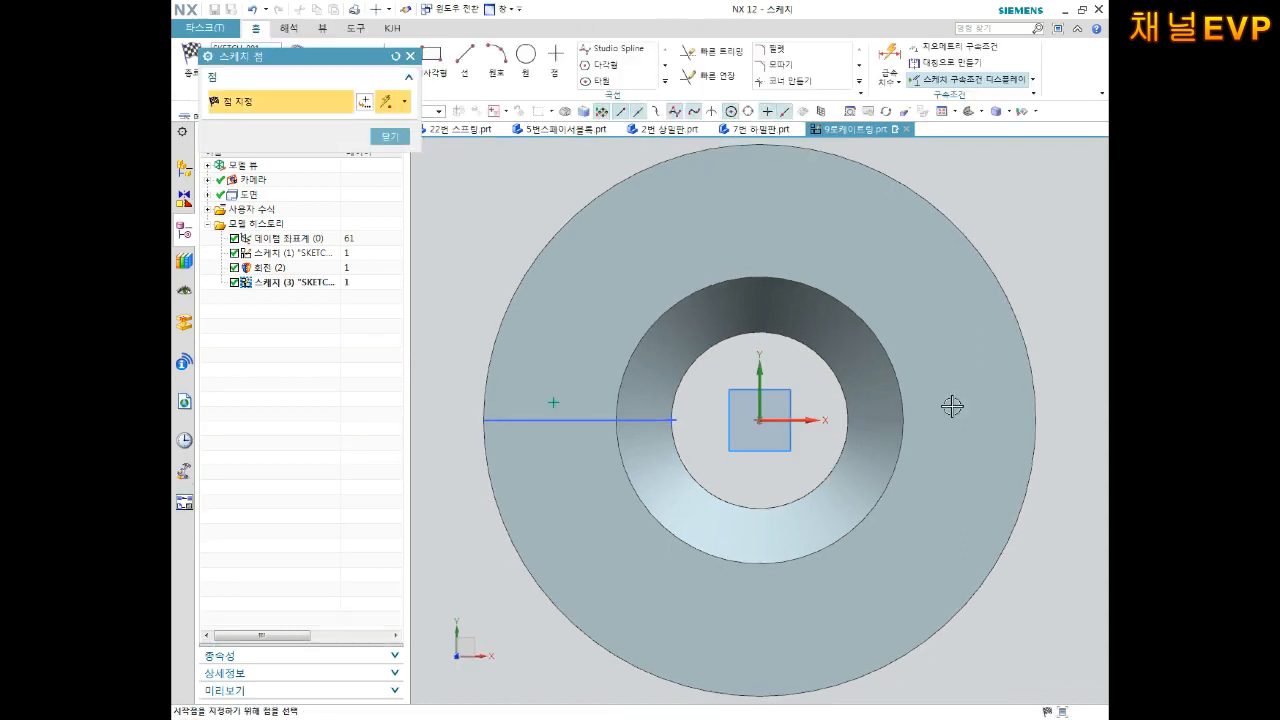
left_click(969, 400)
middle_click(664, 453)
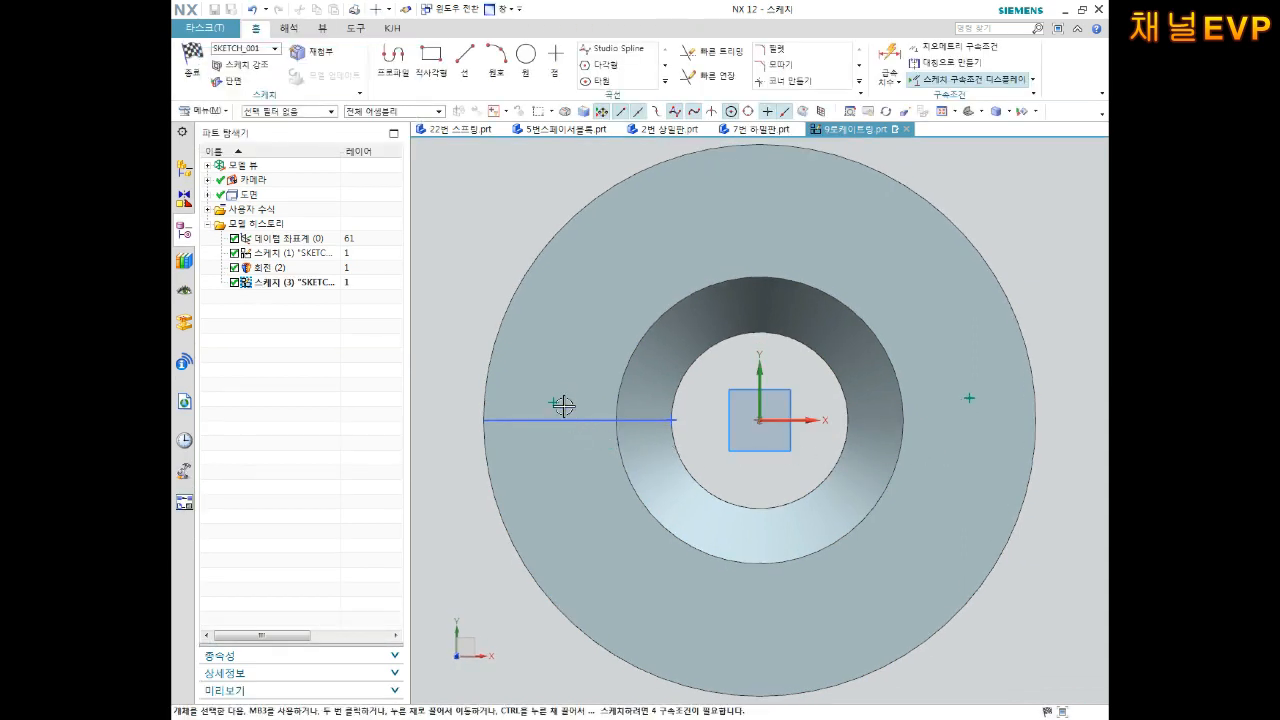
left_click(555, 401)
left_click(761, 422)
key("Escape")
left_click(760, 420)
left_click(555, 402)
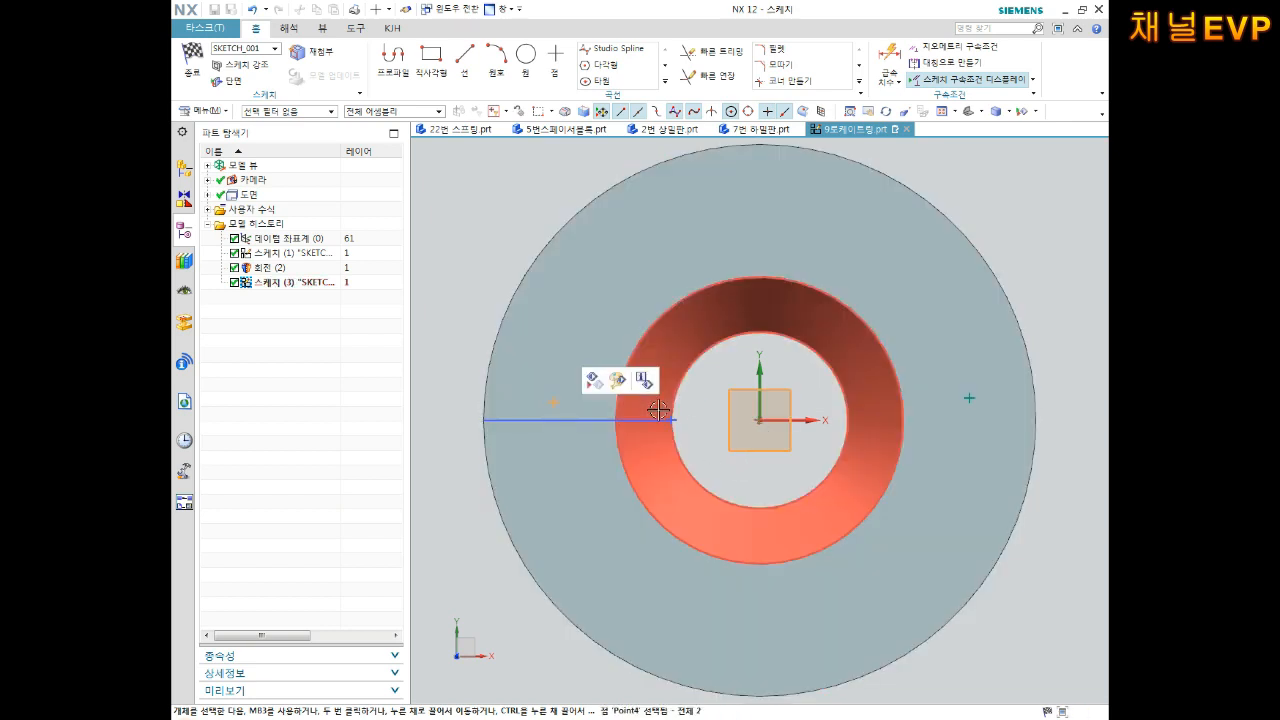
key("Escape")
Step: Hide the sketch coordinate system displayed at the centre of the ring
scroll(763, 431, "up", 3)
middle_click_drag(763, 430, 769, 386)
left_click(769, 386)
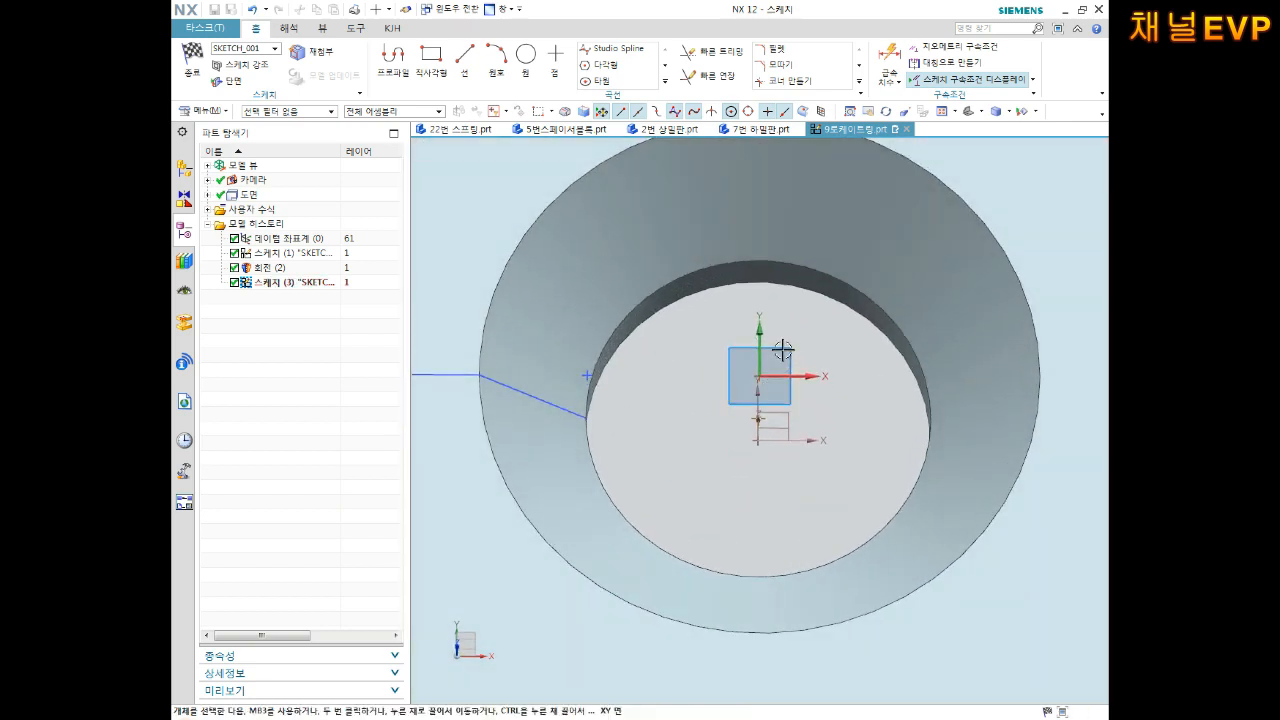
right_click(778, 348)
left_click(832, 358)
scroll(822, 363, "down", 3)
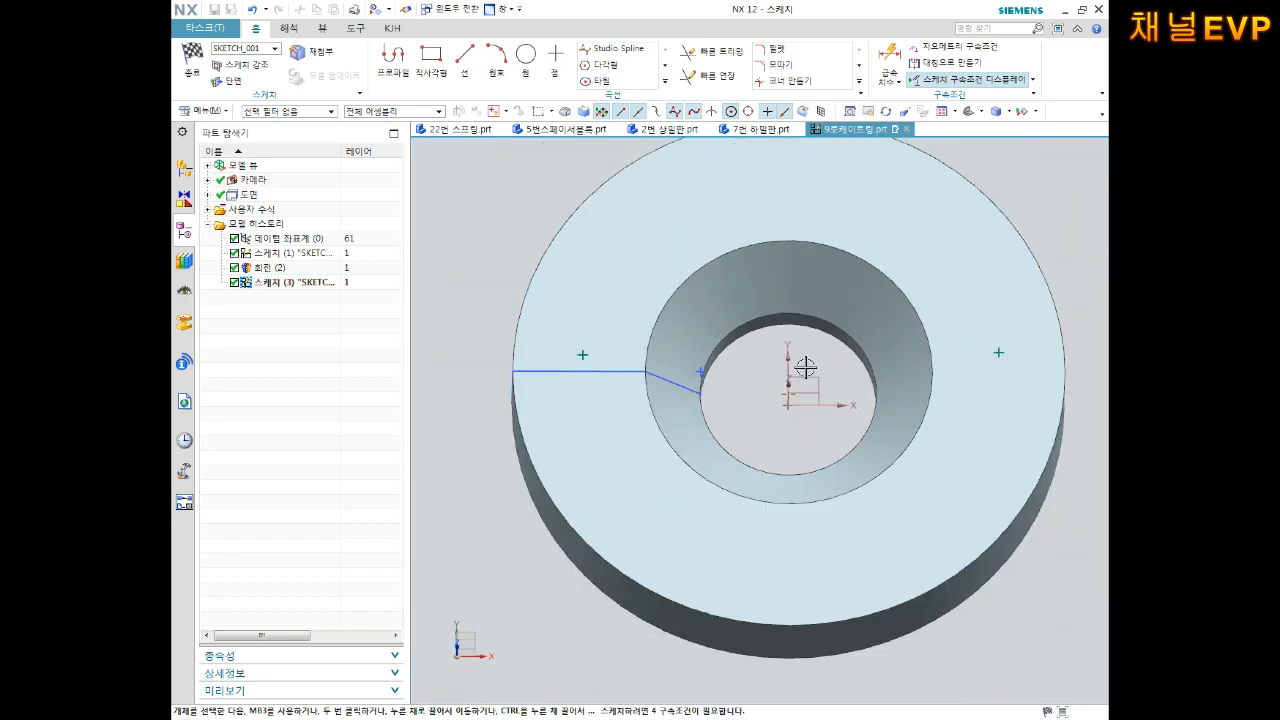
Step: Orient the view to the sketch plane and align both hole points horizontally with the centre of the ring
middle_click_drag(806, 367, 803, 380)
right_click(806, 374)
left_click(776, 375)
right_click(734, 367)
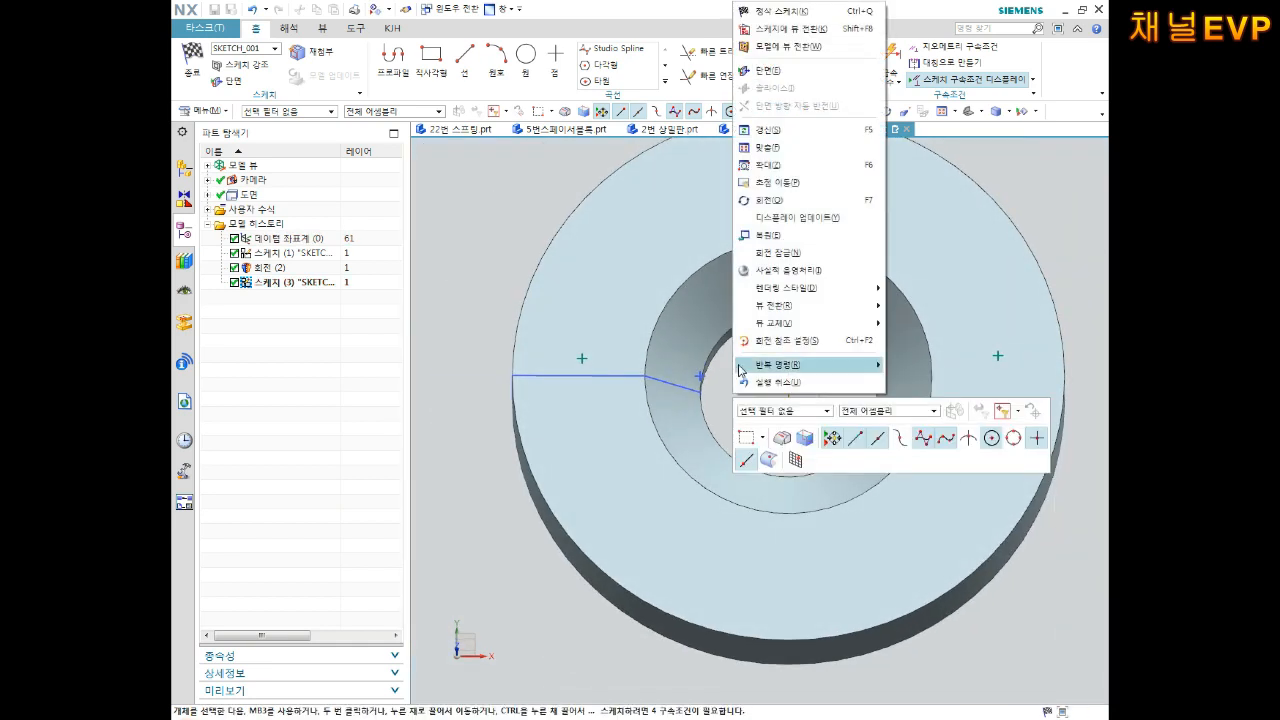
left_click(805, 42)
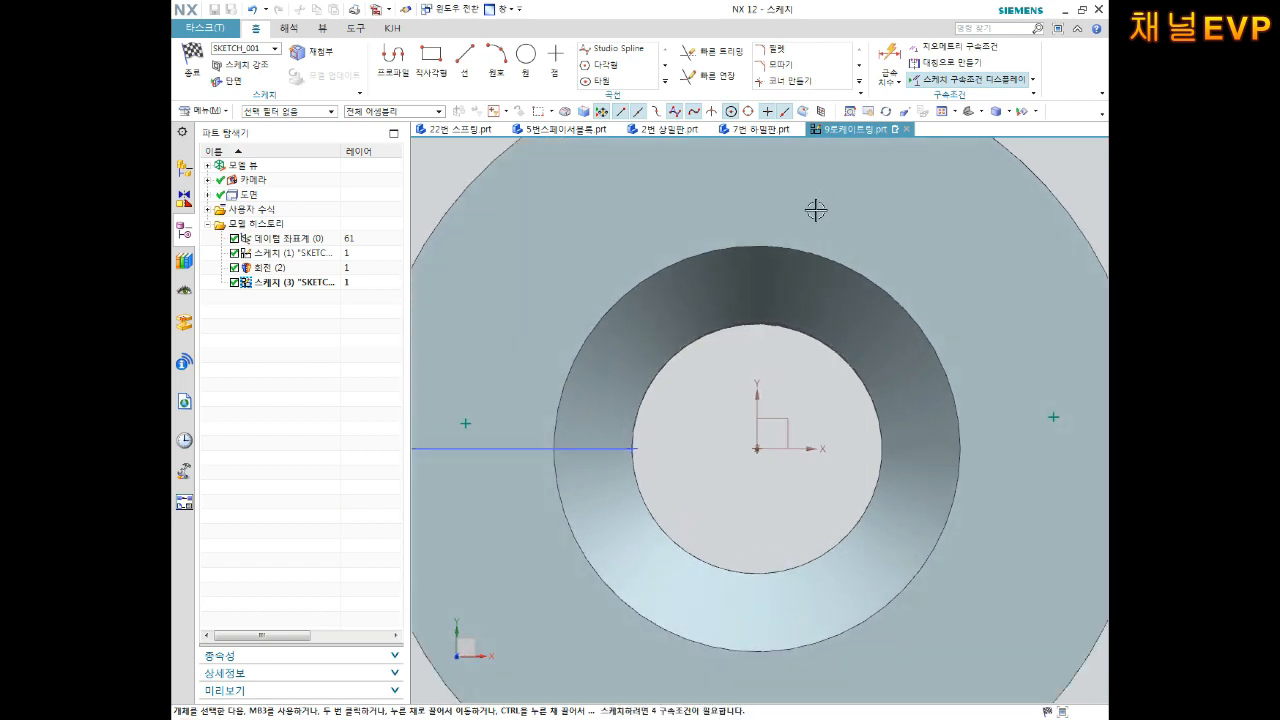
left_click(466, 421)
left_click(755, 450)
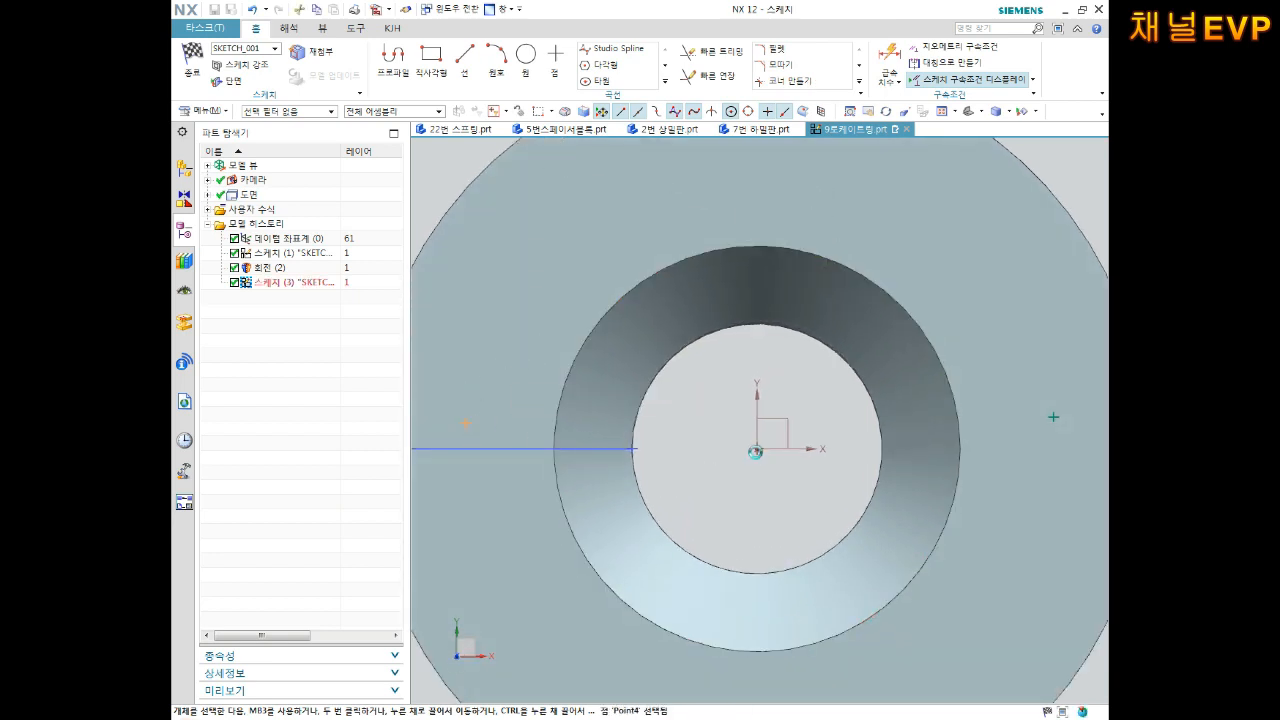
left_click(813, 429)
left_click(757, 449)
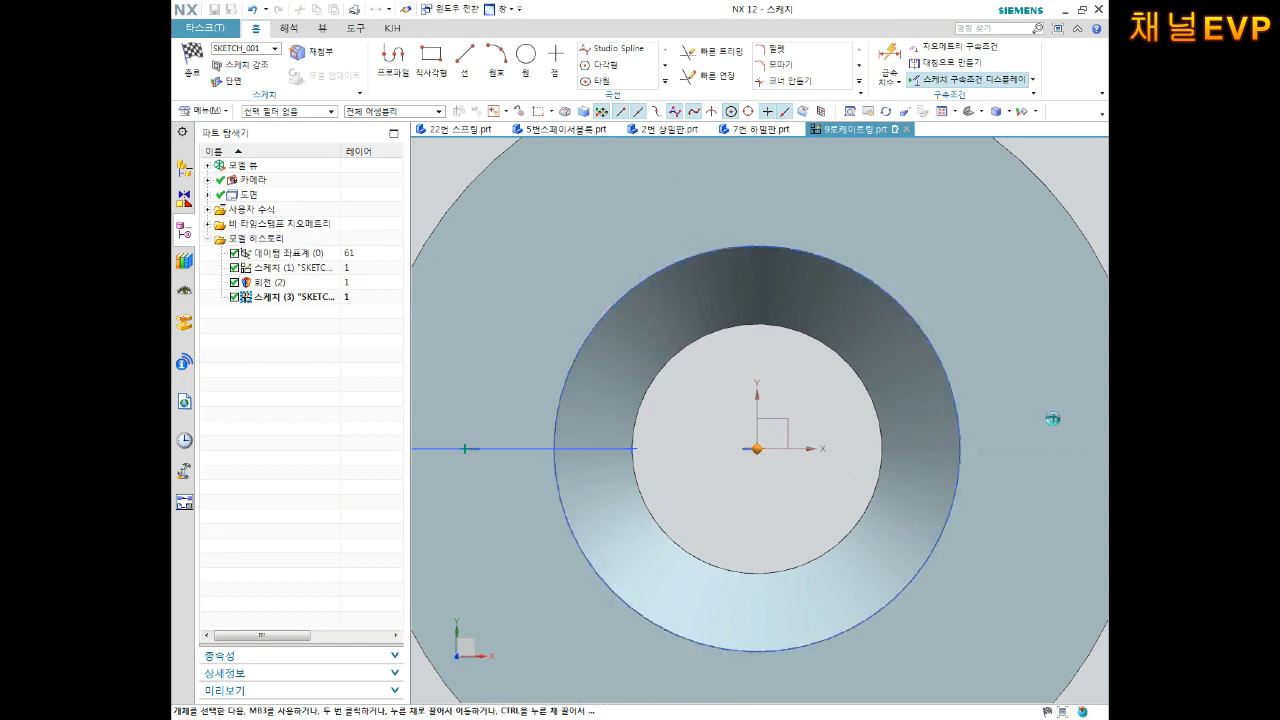
left_click(1052, 418)
left_click(951, 397)
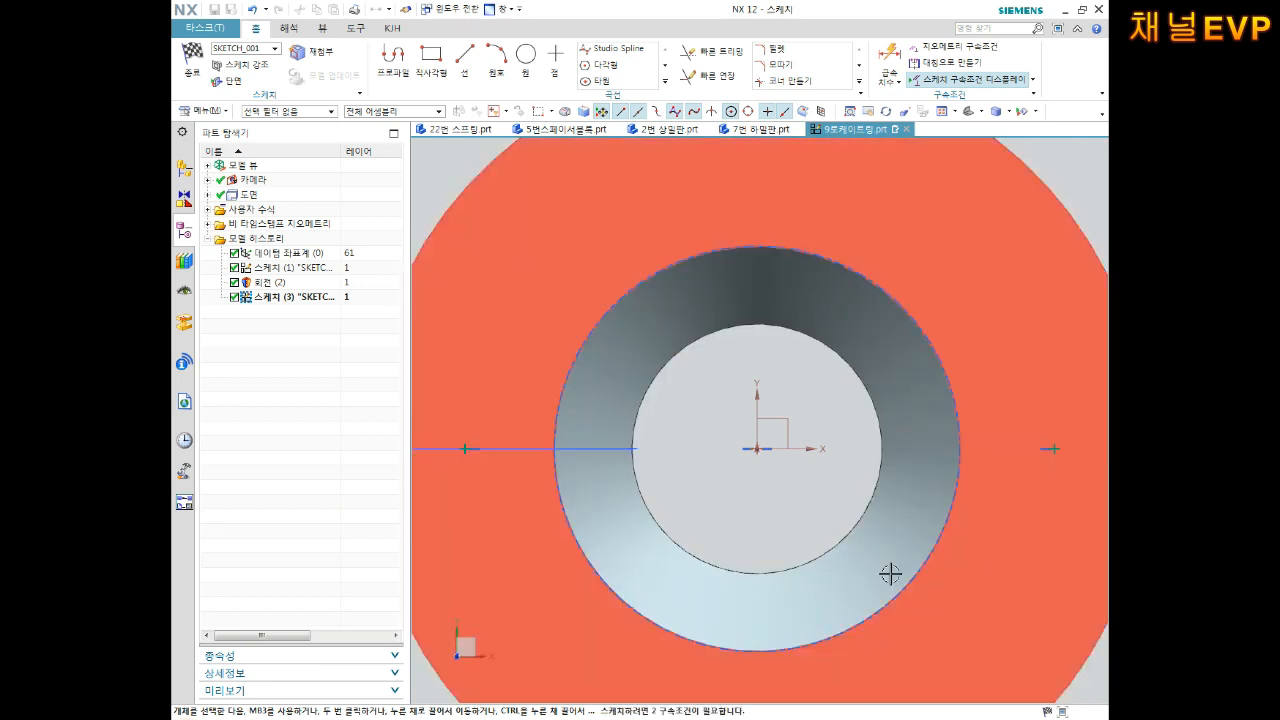
Step: Switch to the AutoCAD drawing and add a vertical linear dimension between the two small holes of the 로케이트링 plan view
scroll(708, 503, "down", 1)
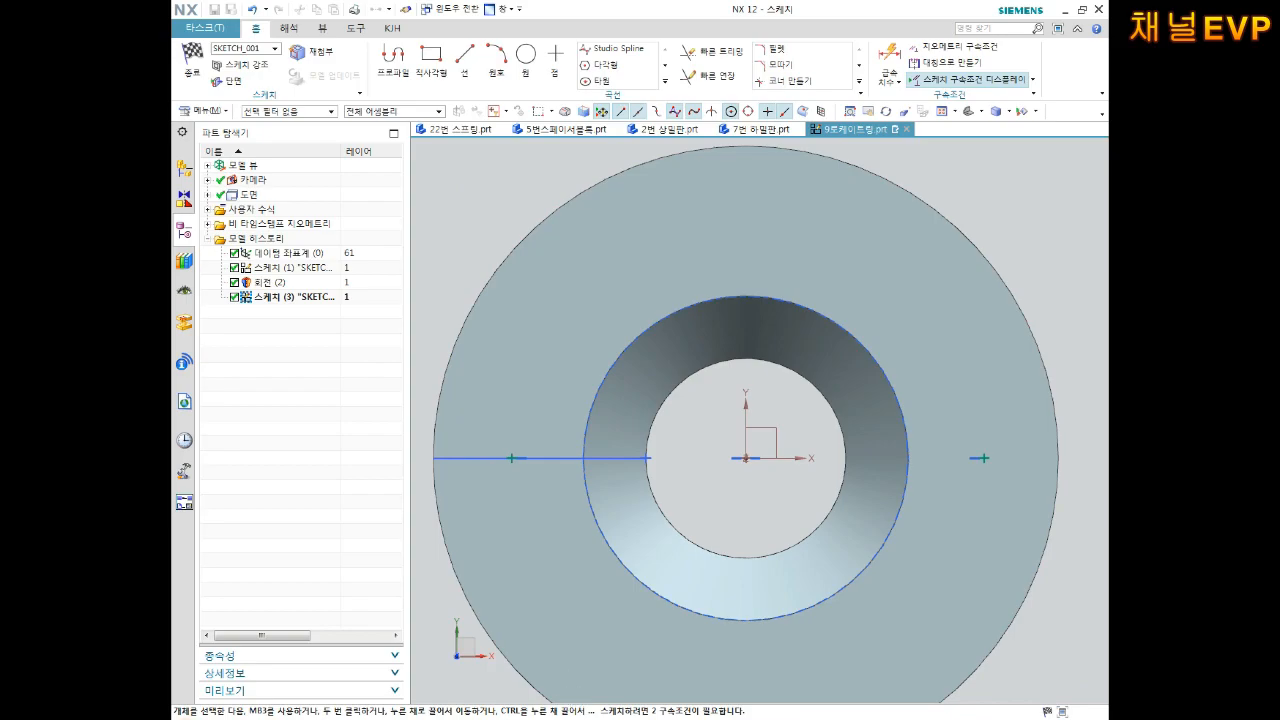
left_click(677, 643)
scroll(660, 505, "down", 5)
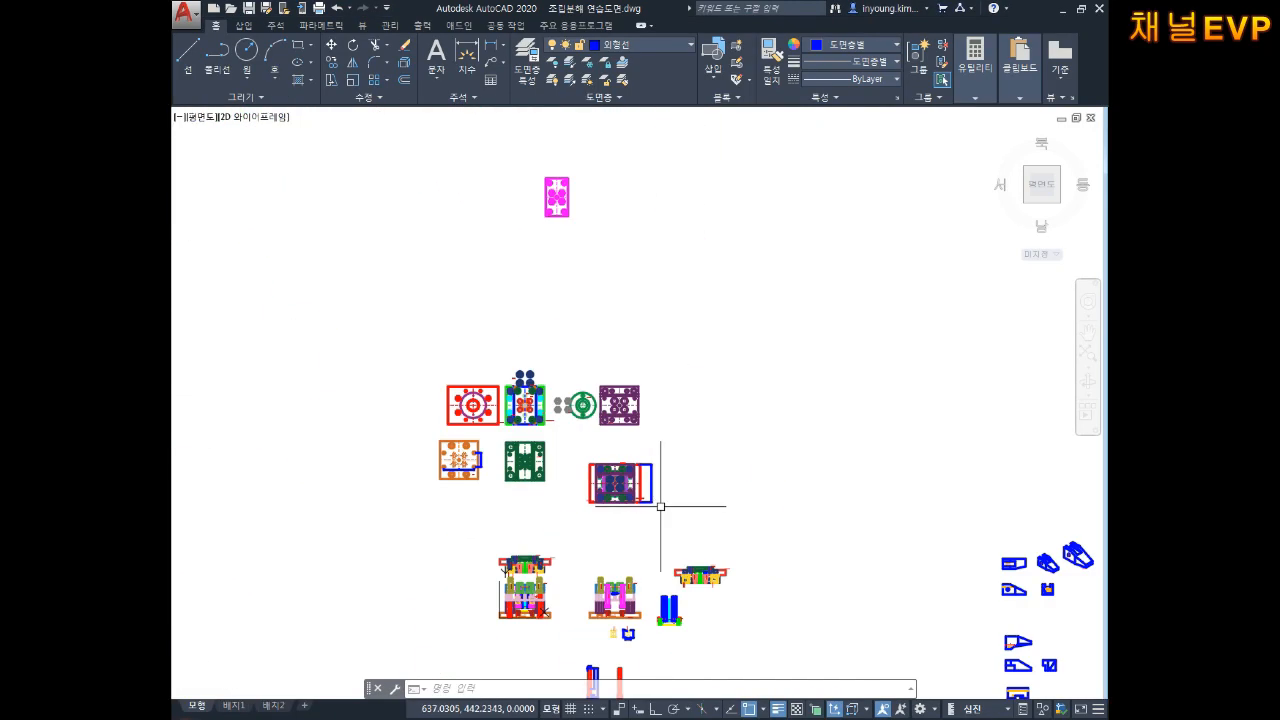
scroll(662, 500, "up", 6)
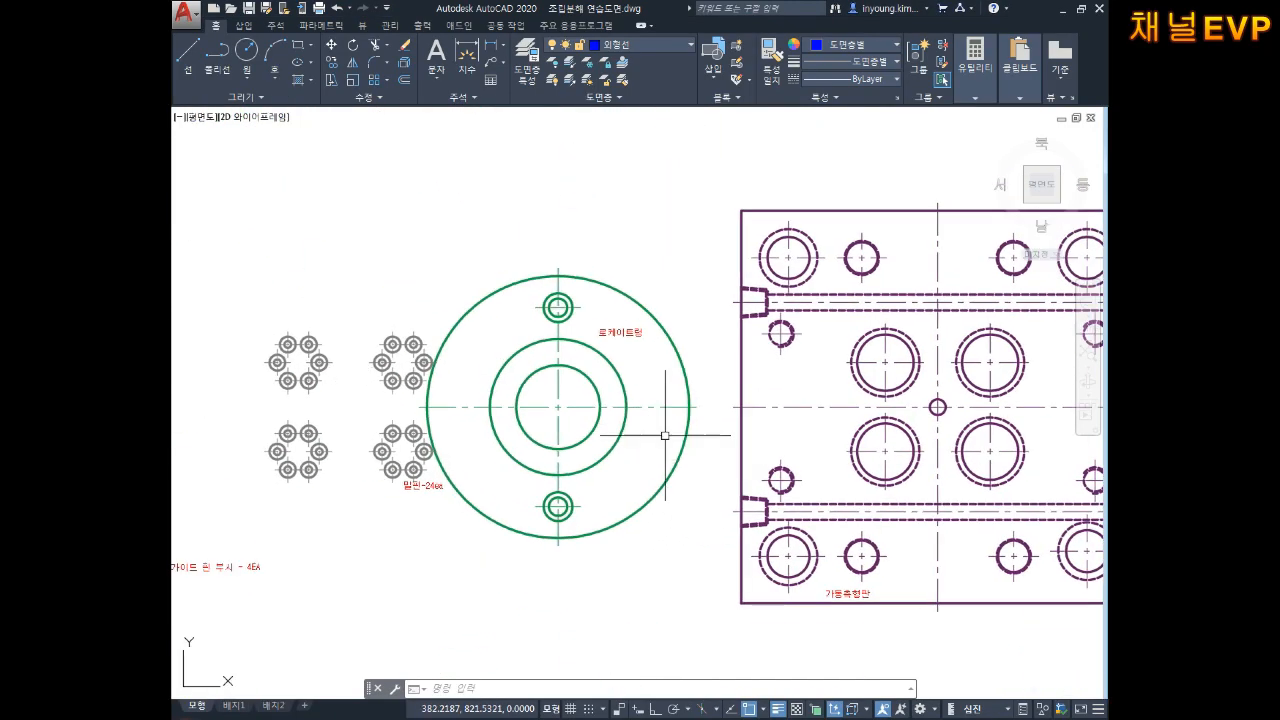
type("dli")
key("Return")
scroll(580, 306, "up", 4)
key("Escape")
key("Escape")
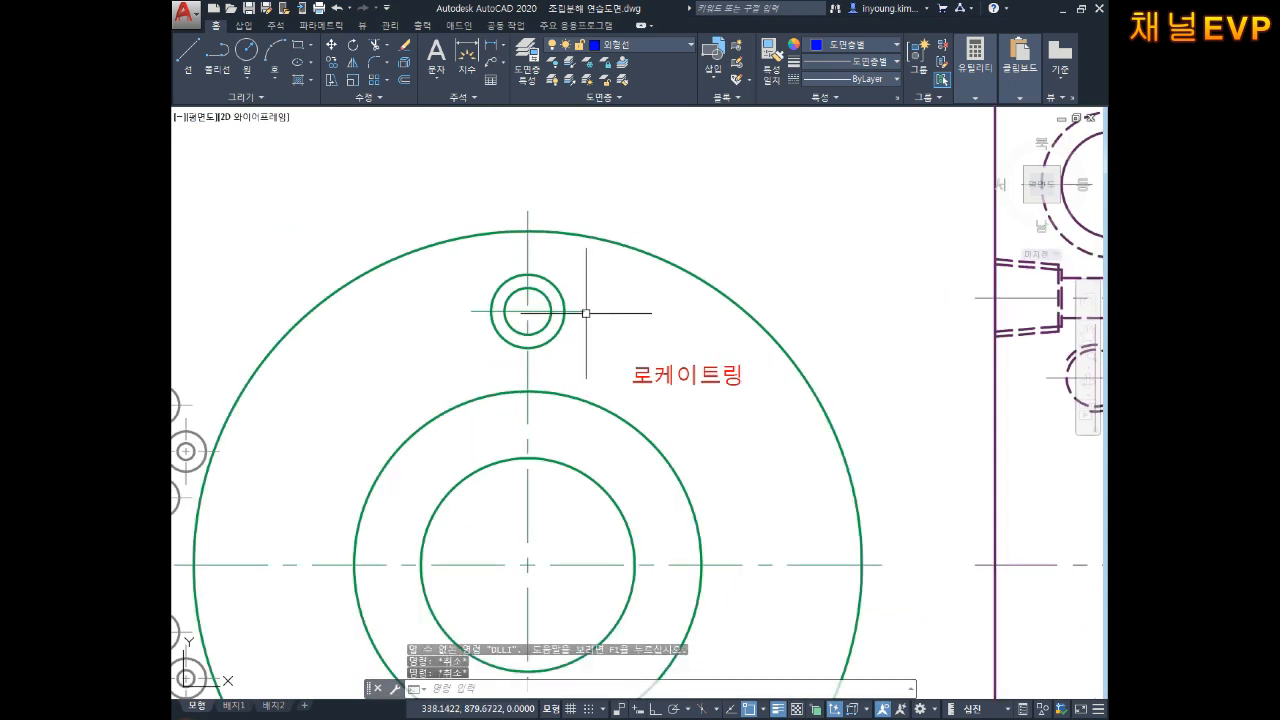
type("dl")
key("Return")
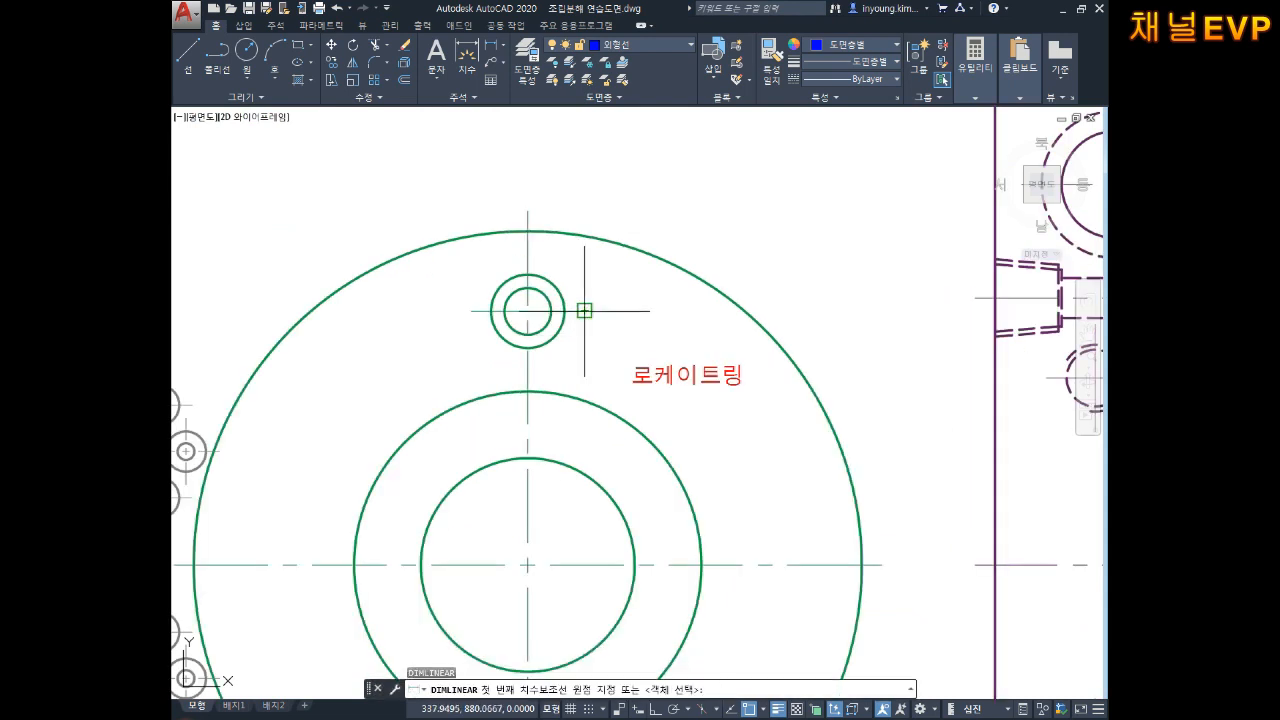
left_click(586, 311)
scroll(600, 290, "down", 5)
scroll(603, 416, "up", 5)
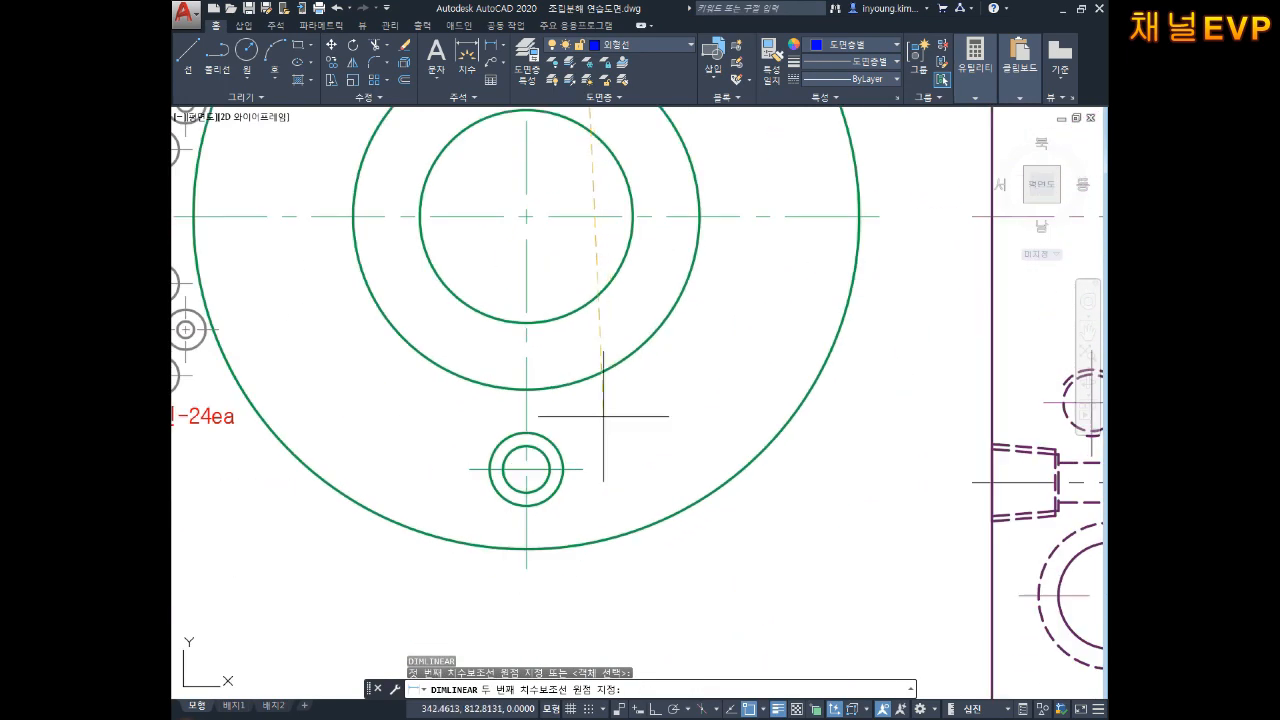
left_click(584, 469)
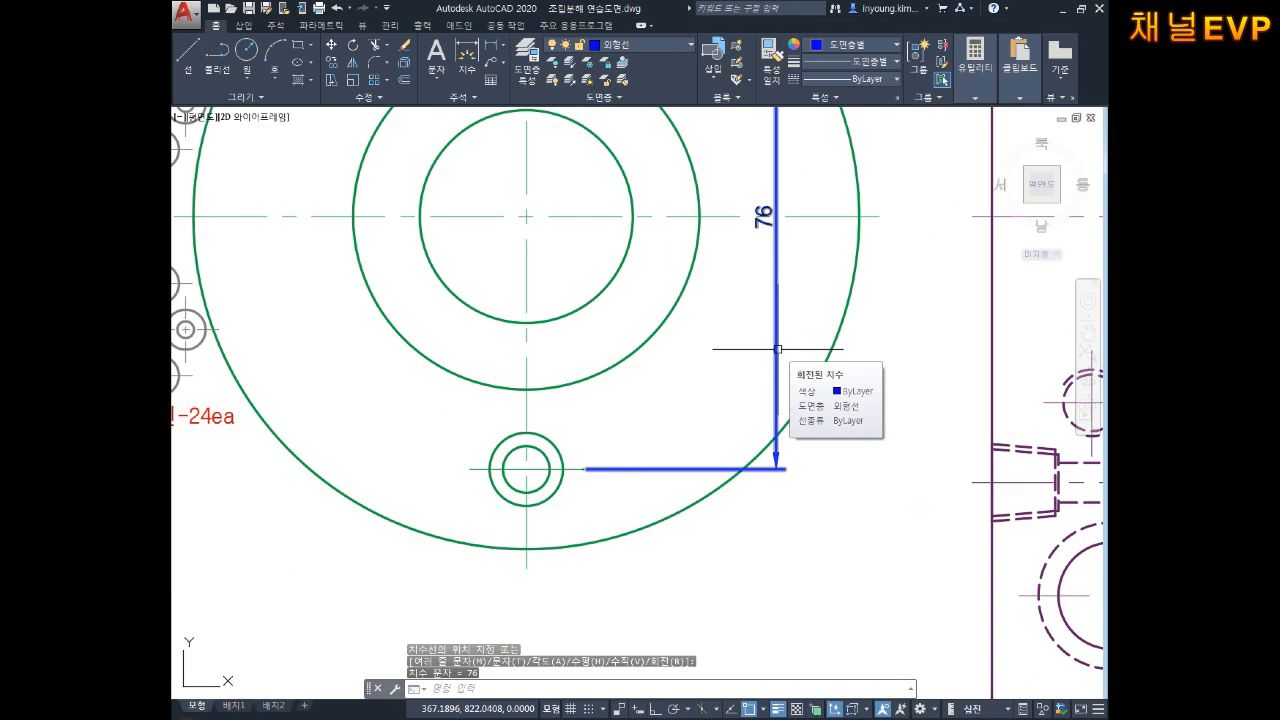
Step: Move the 고정측설치판 group off the overlapping 가동측설치판 view into the empty area beside it
scroll(726, 423, "down", 10)
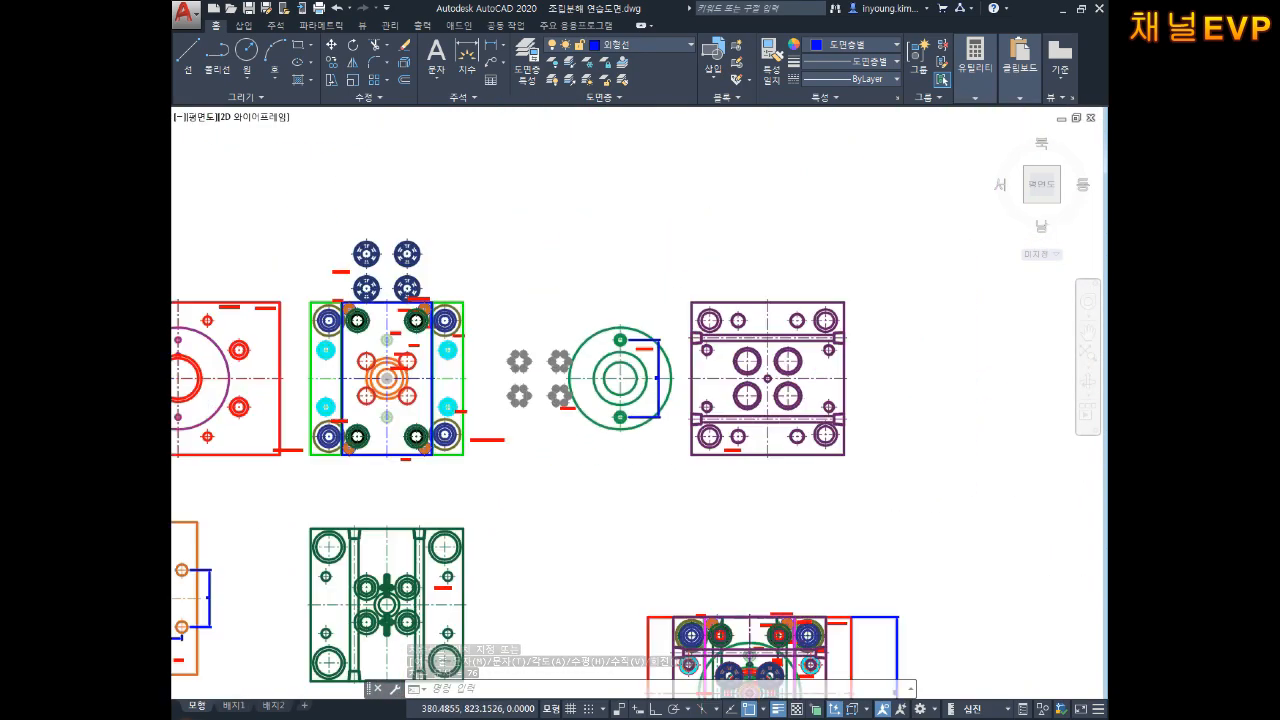
middle_click_drag(726, 423, 720, 365)
scroll(560, 310, "up", 10)
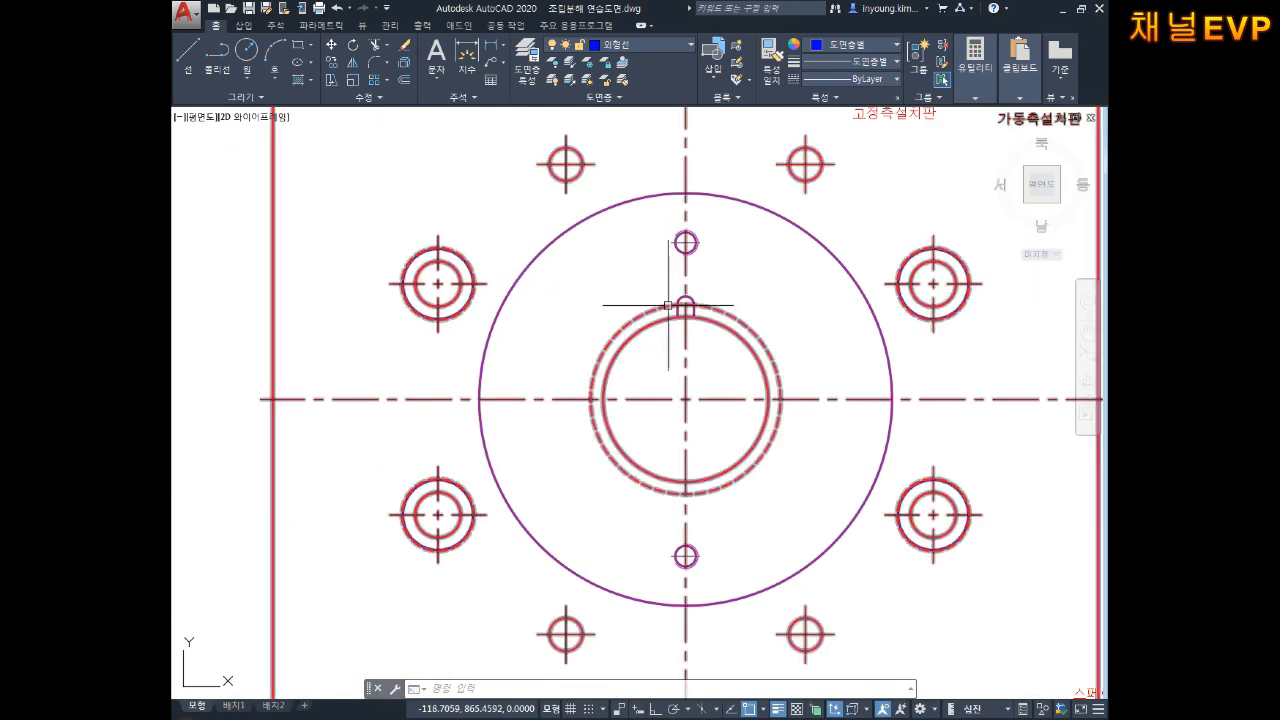
middle_click_drag(595, 310, 588, 397)
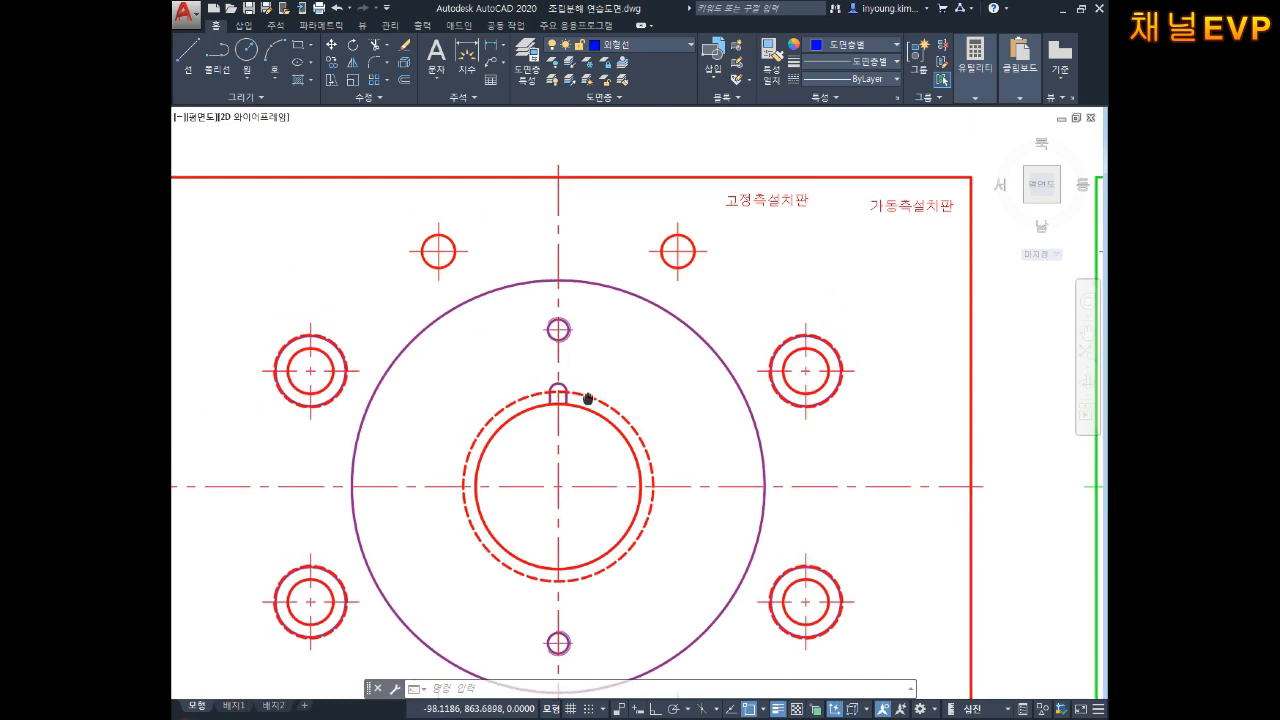
scroll(606, 389, "down", 6)
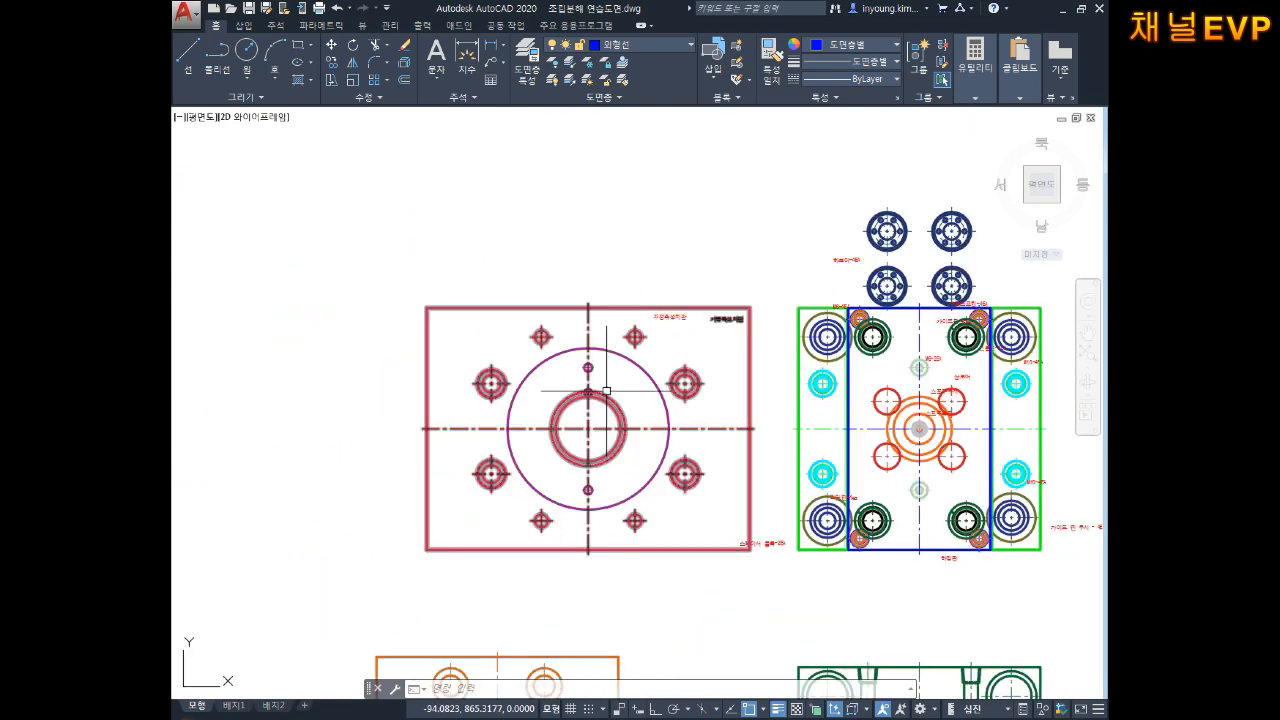
key("Escape")
key("Escape")
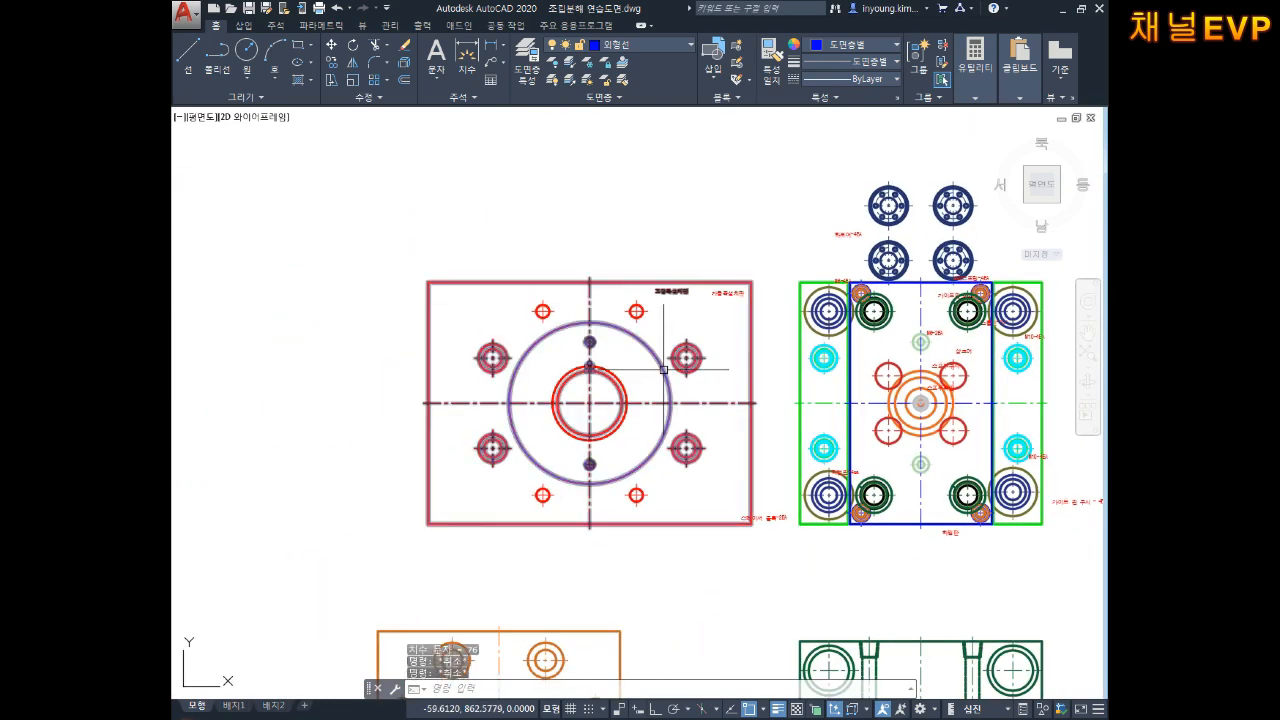
type("m")
key("Return")
scroll(599, 363, "up", 4)
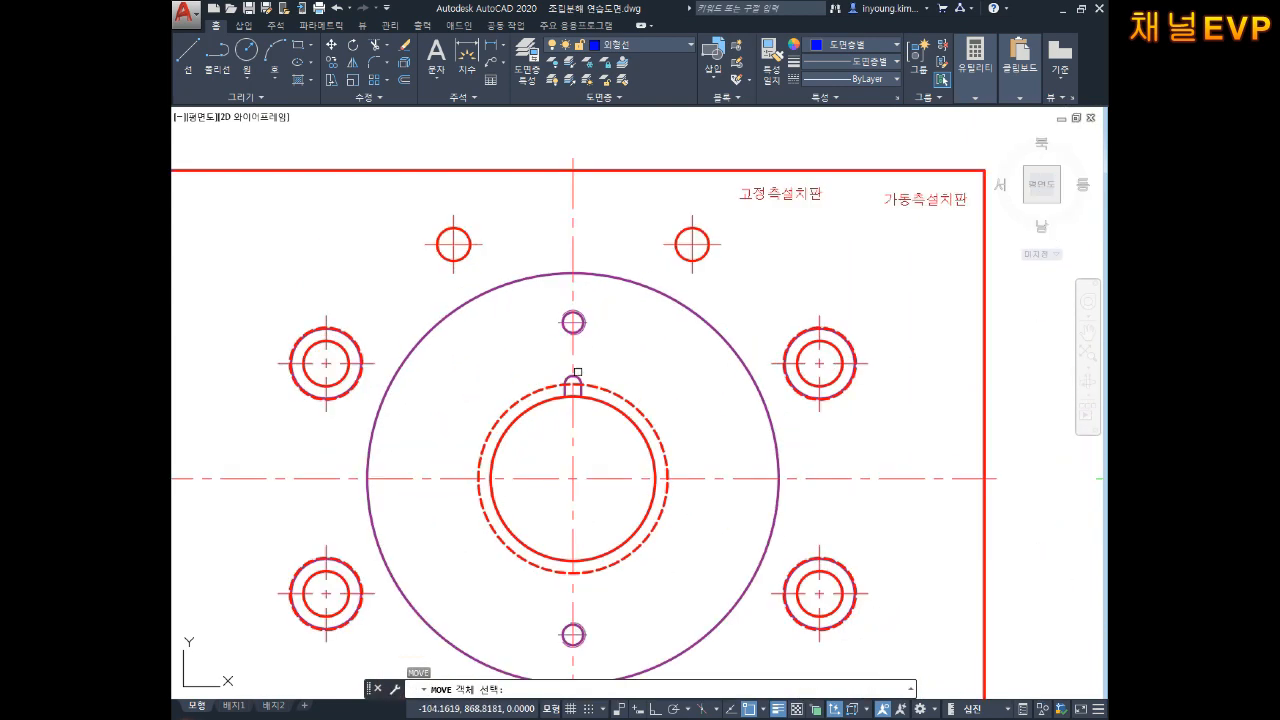
scroll(578, 373, "up", 3)
left_click(573, 401)
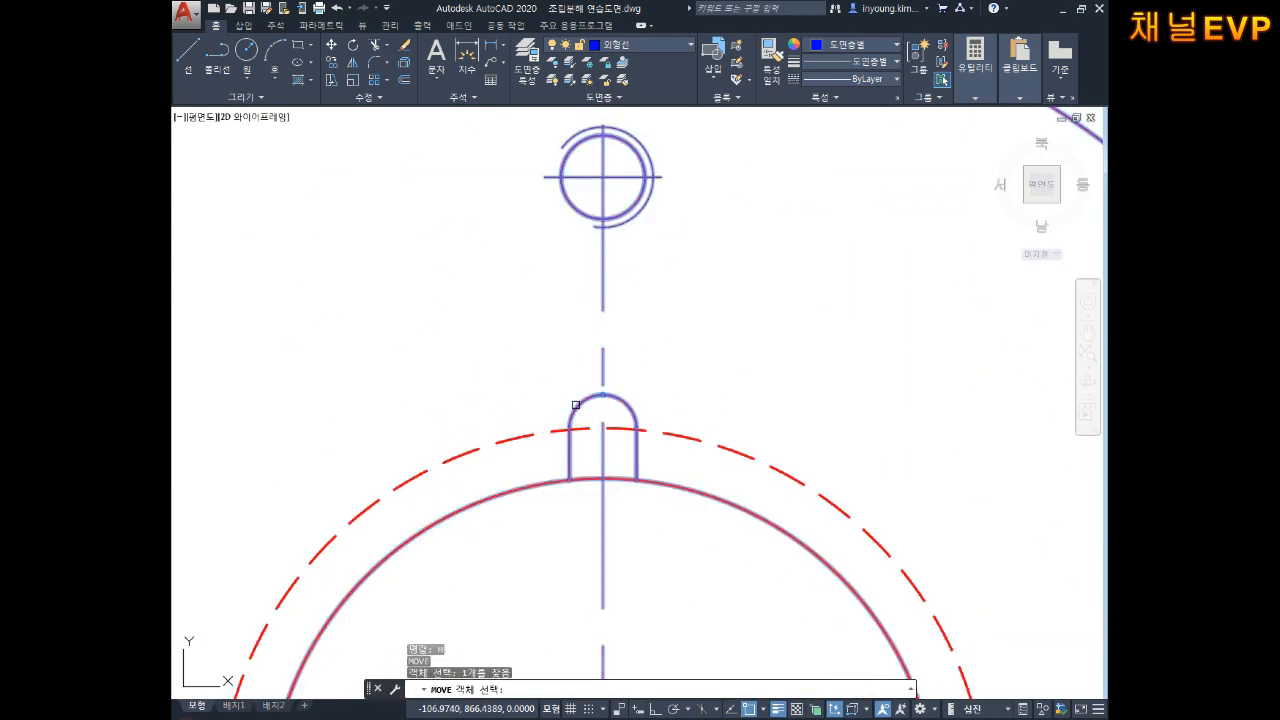
key("Return")
left_click(603, 396)
scroll(510, 378, "down", 11)
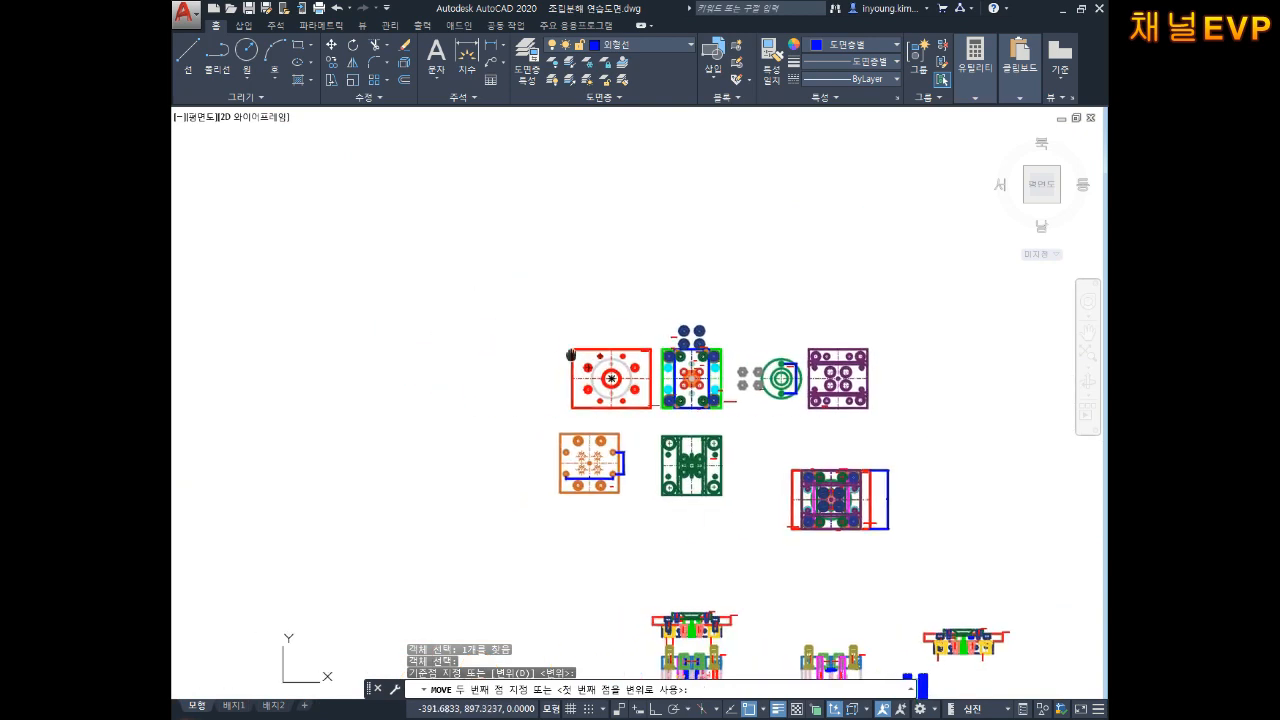
left_click(480, 369)
key("Escape")
key("Escape")
Step: Add a vertical linear dimension between the two small holes above and below the bore of the 고정측설치판
scroll(494, 362, "up", 6)
middle_click_drag(671, 377, 447, 321)
middle_click_drag(766, 359, 557, 346)
middle_click_drag(669, 347, 566, 346)
middle_click_drag(453, 346, 618, 280)
key("Escape")
scroll(620, 336, "up", 2)
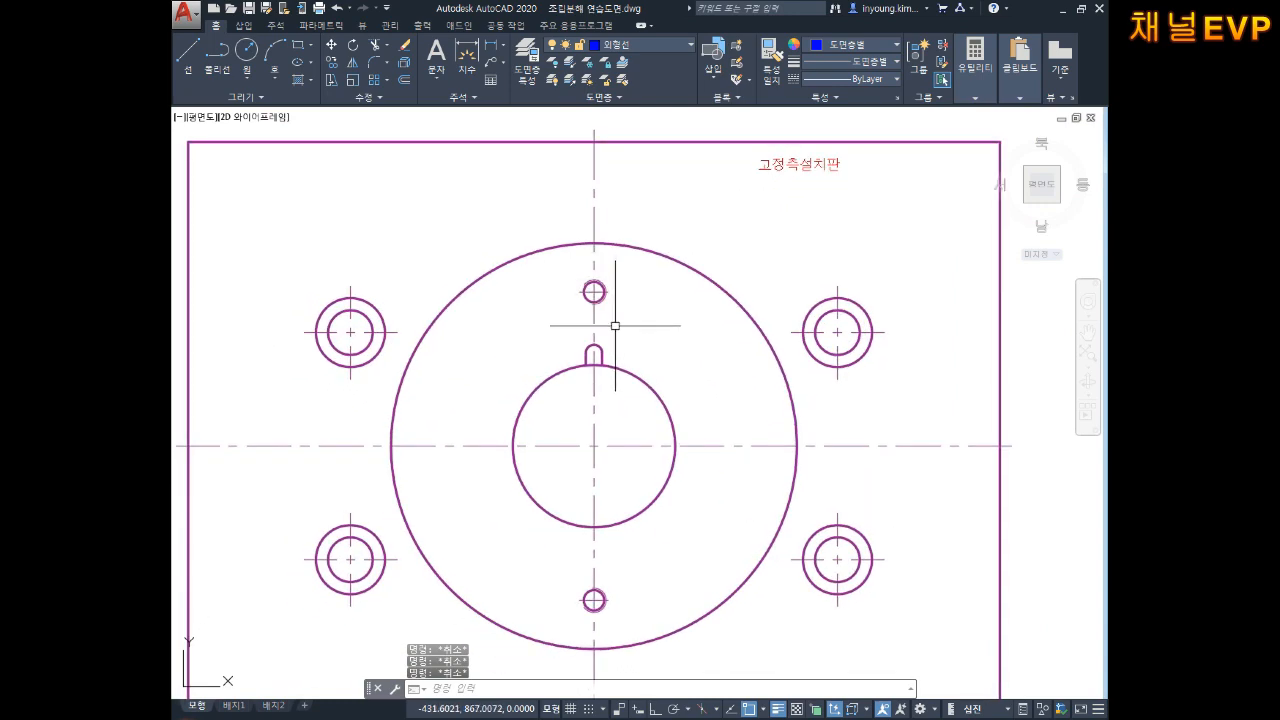
type("ㄷli")
key("Return")
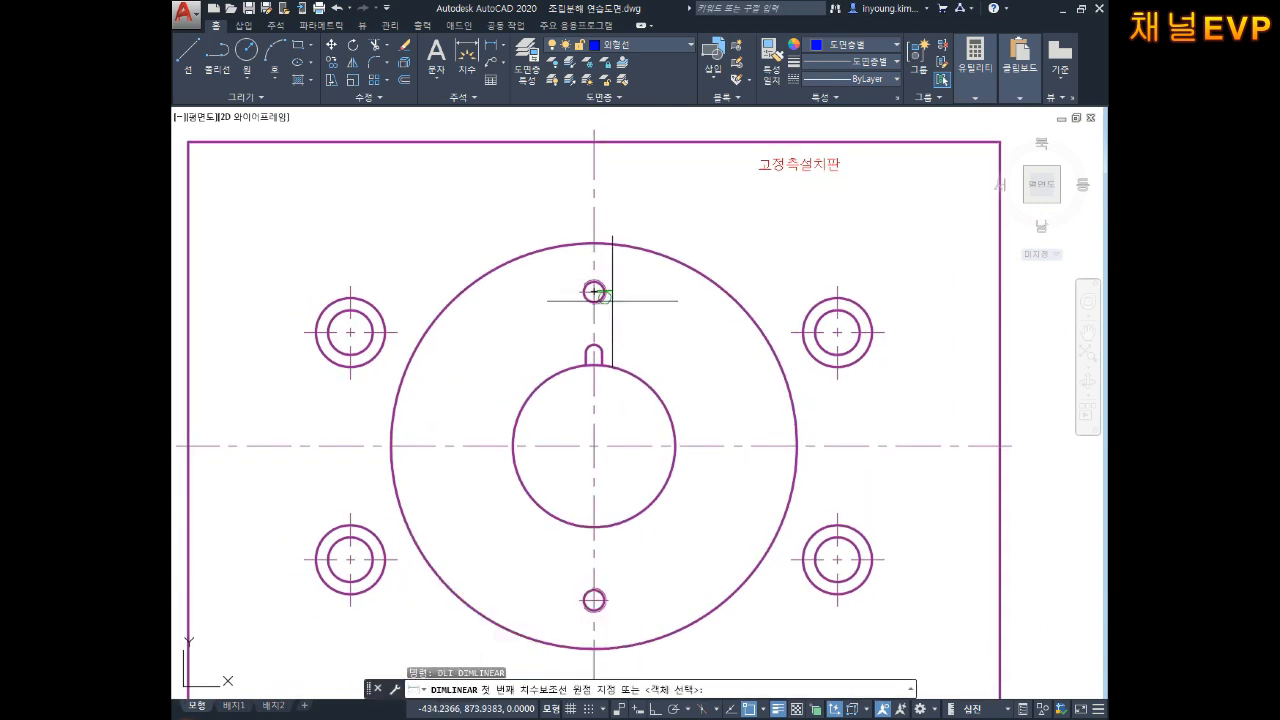
left_click(605, 292)
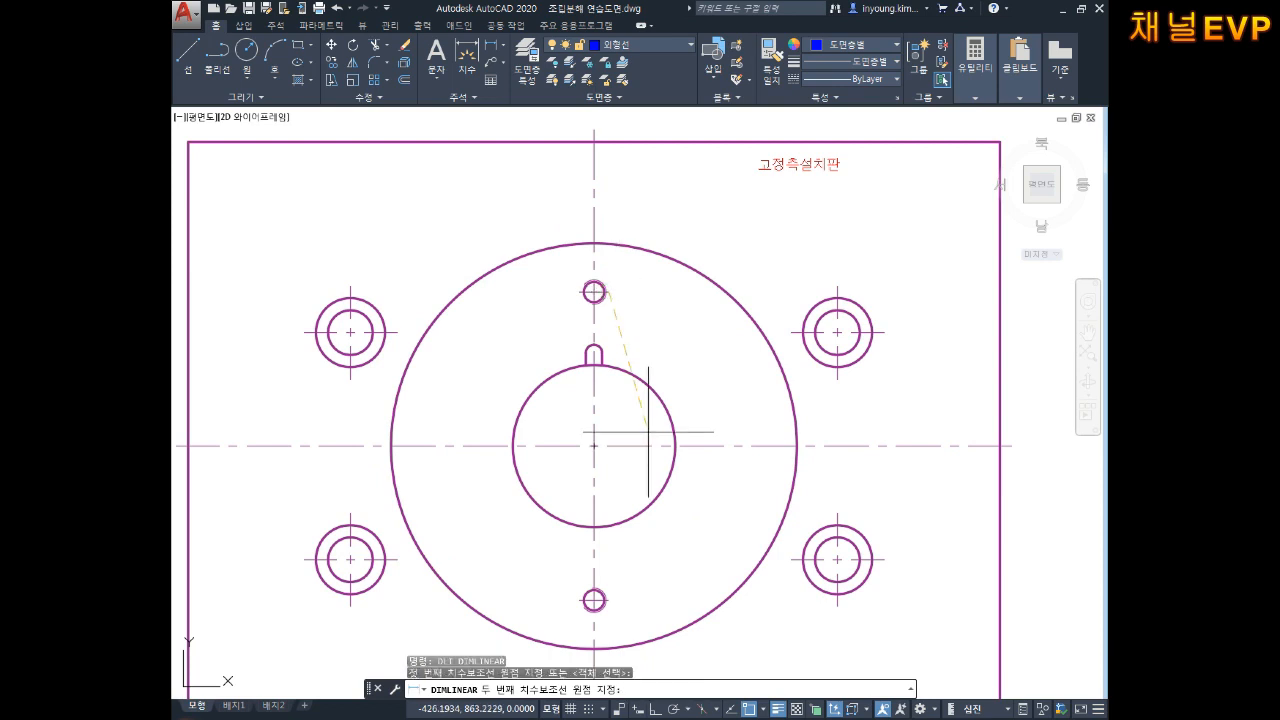
left_click(605, 600)
left_click(716, 520)
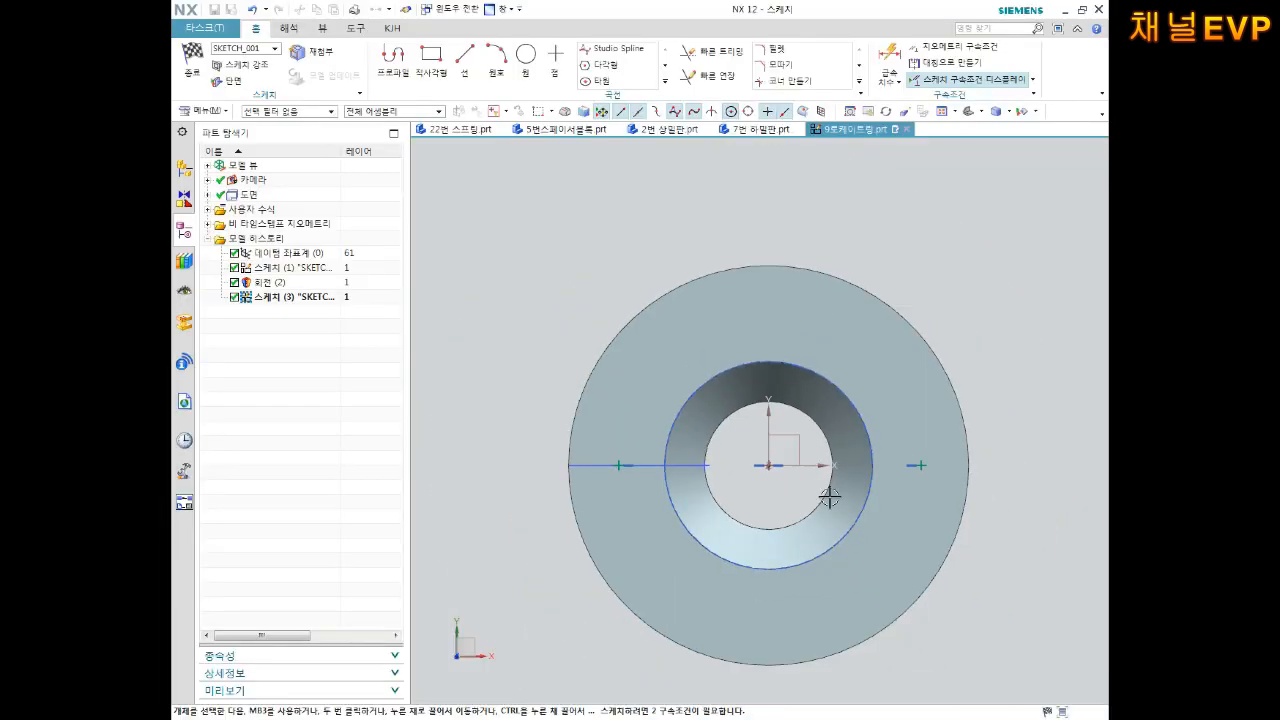
scroll(830, 497, "up", 1)
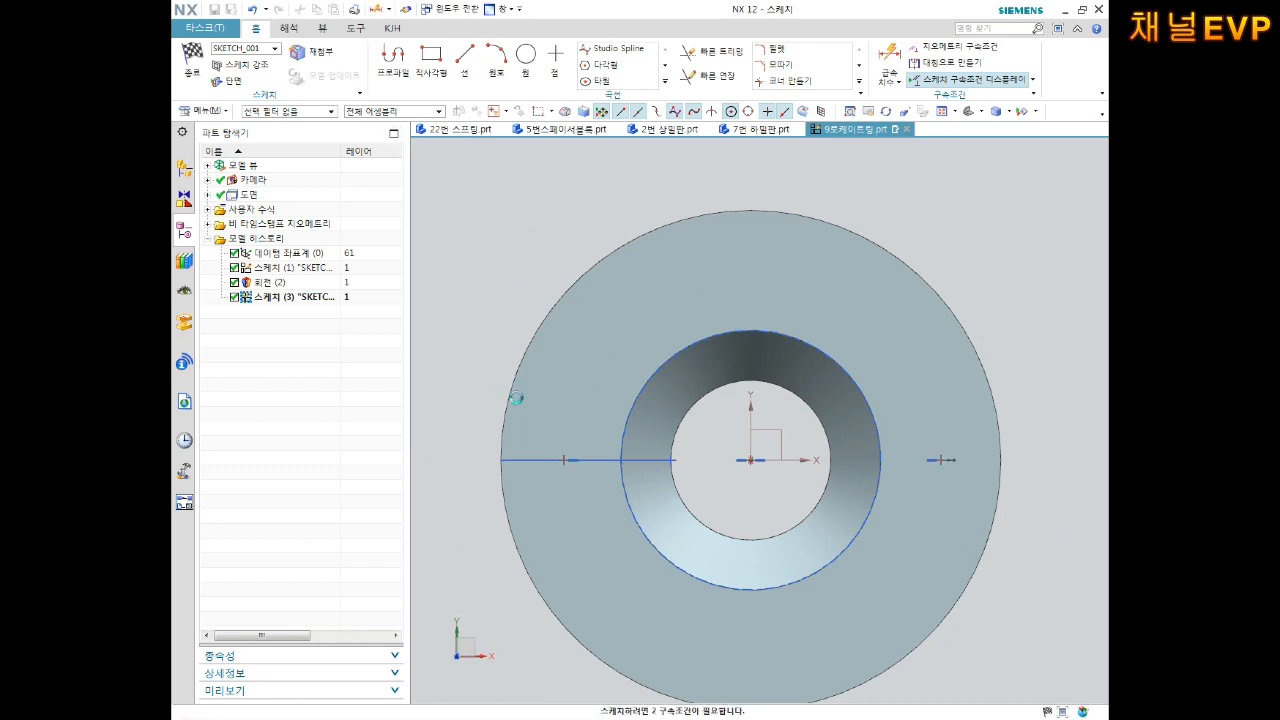
key("d")
left_click(563, 460)
key("Escape")
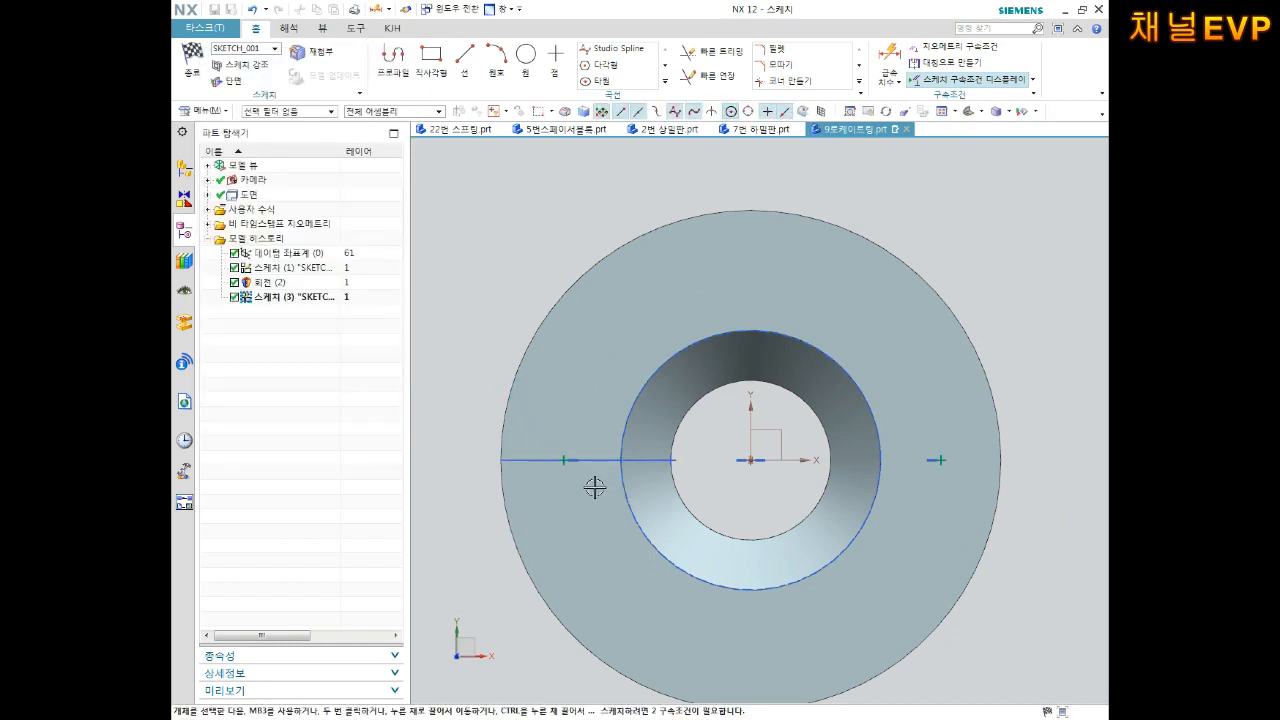
scroll(600, 486, "up", 1)
right_click(636, 455)
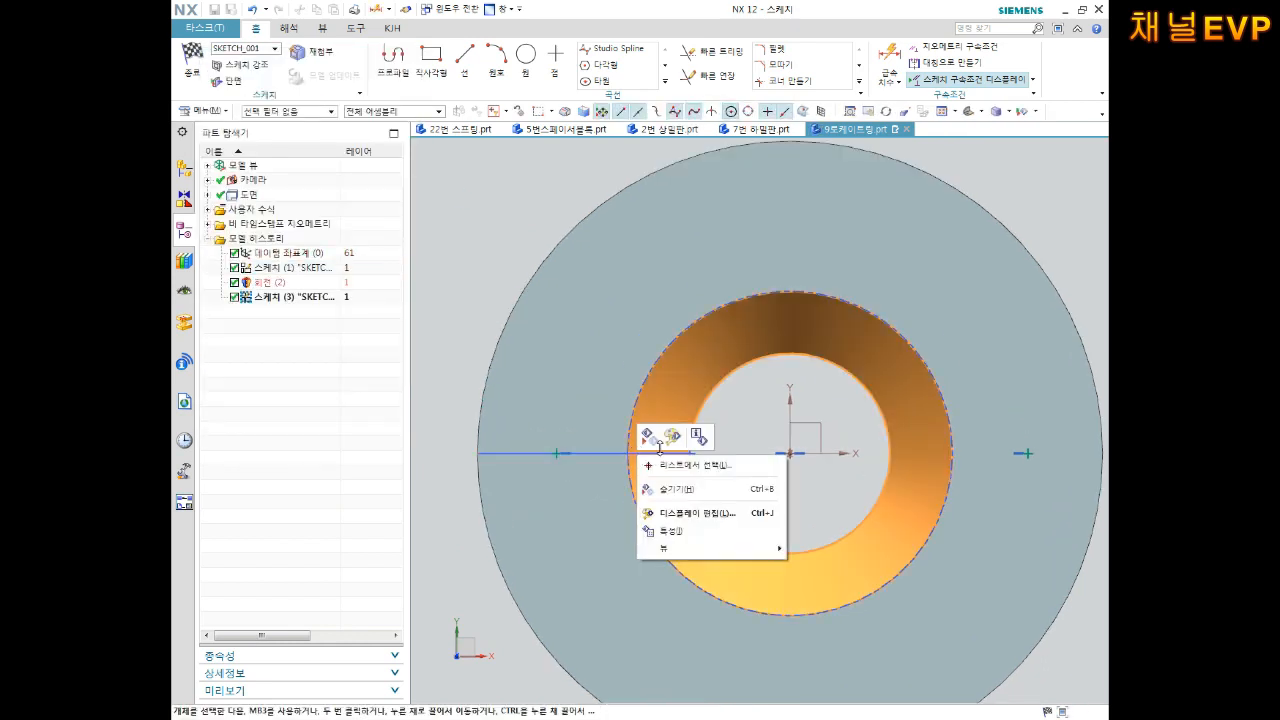
left_click(648, 437)
key("ctrl+z")
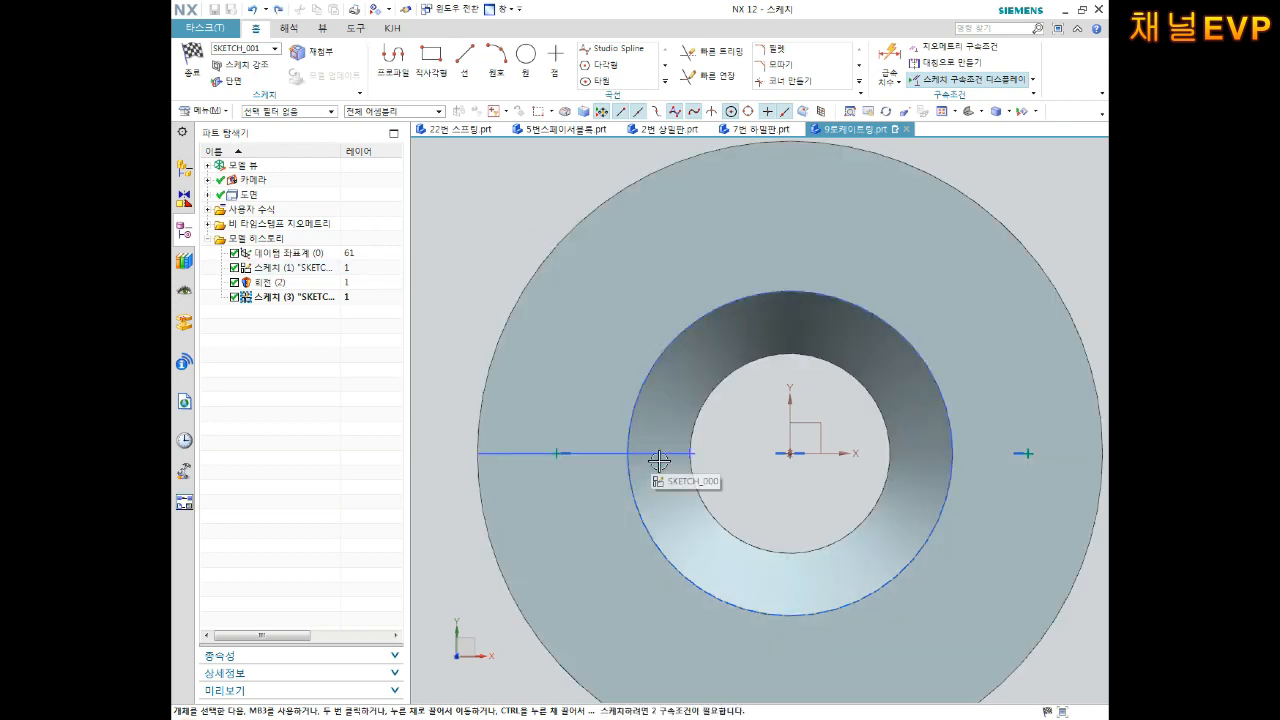
Step: Hide the first sketch containing the ring's revolve profile
scroll(675, 454, "up", 1)
middle_click_drag(677, 454, 700, 391)
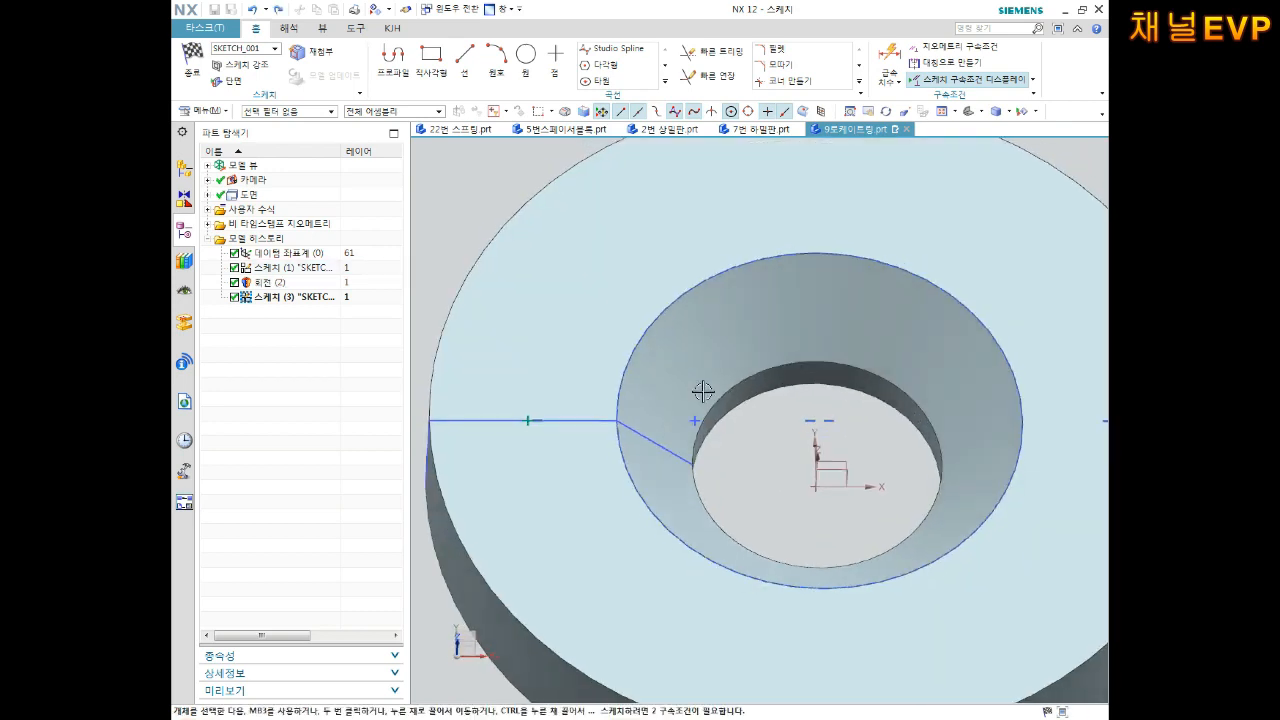
left_click(662, 446)
left_click(711, 423)
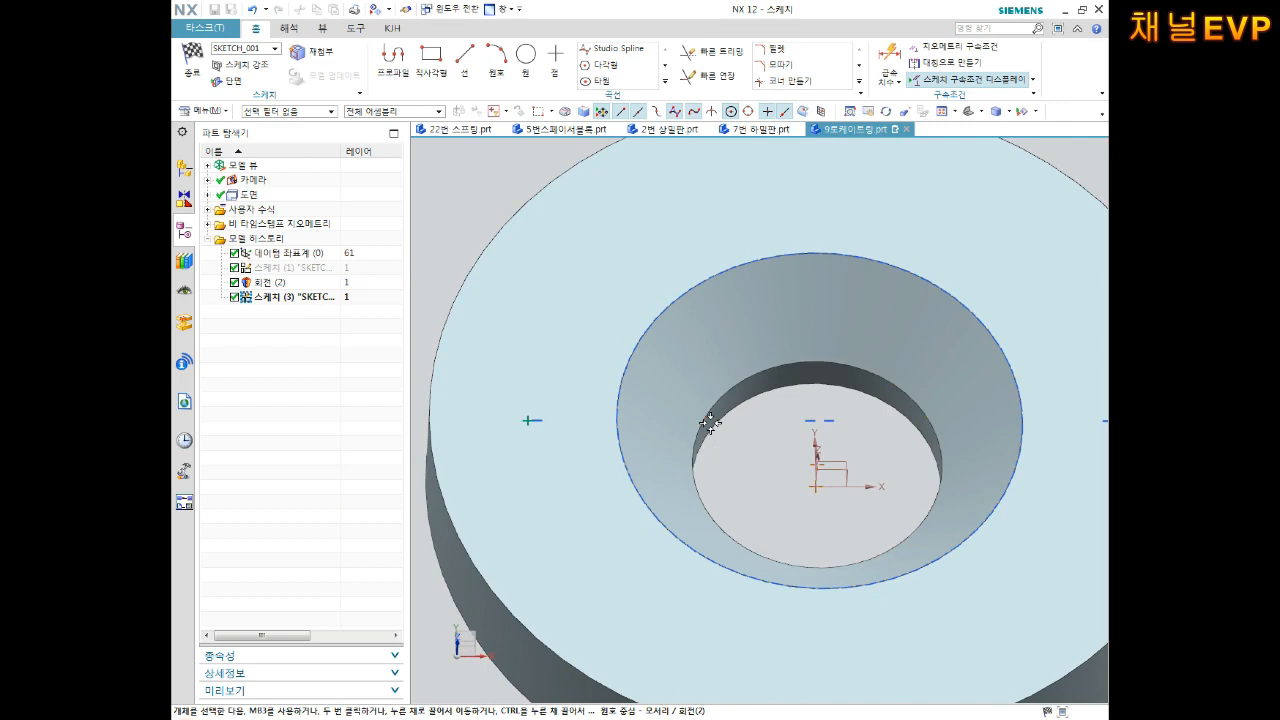
Step: Orient the view to the sketch and dimension the horizontal distance between the two hole points as 76 mm
right_click(582, 280)
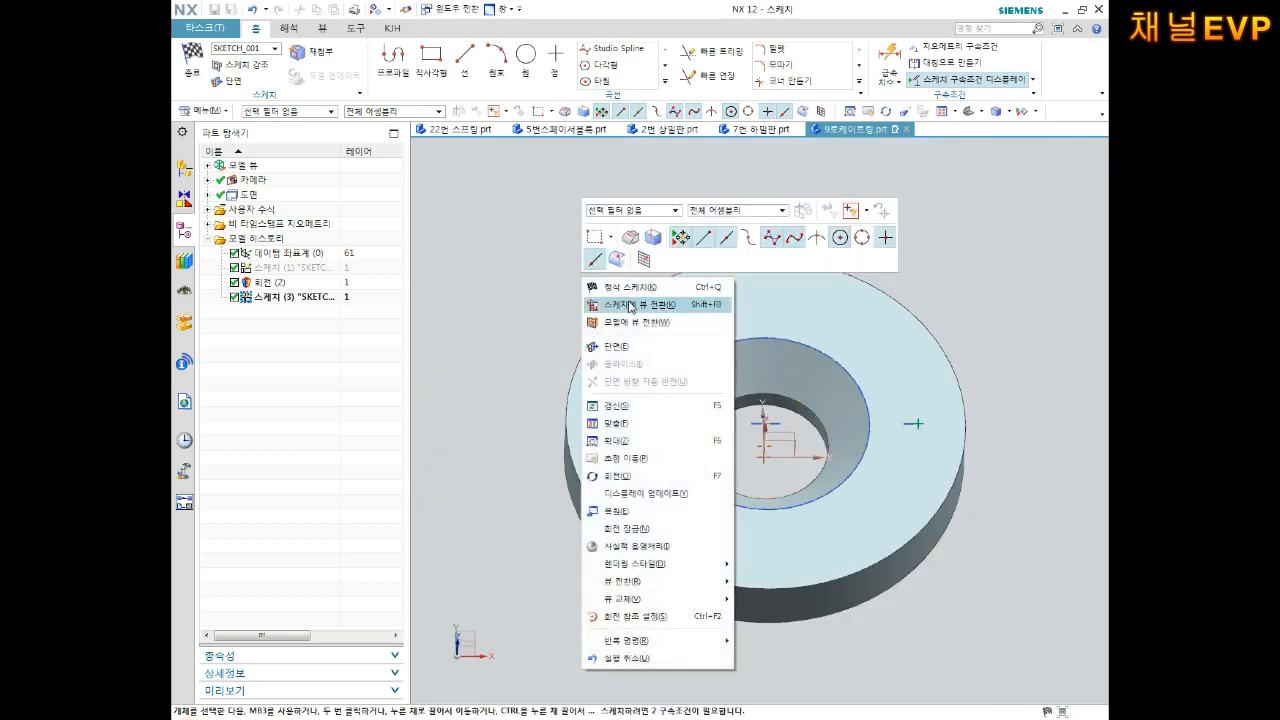
left_click(640, 304)
key("d")
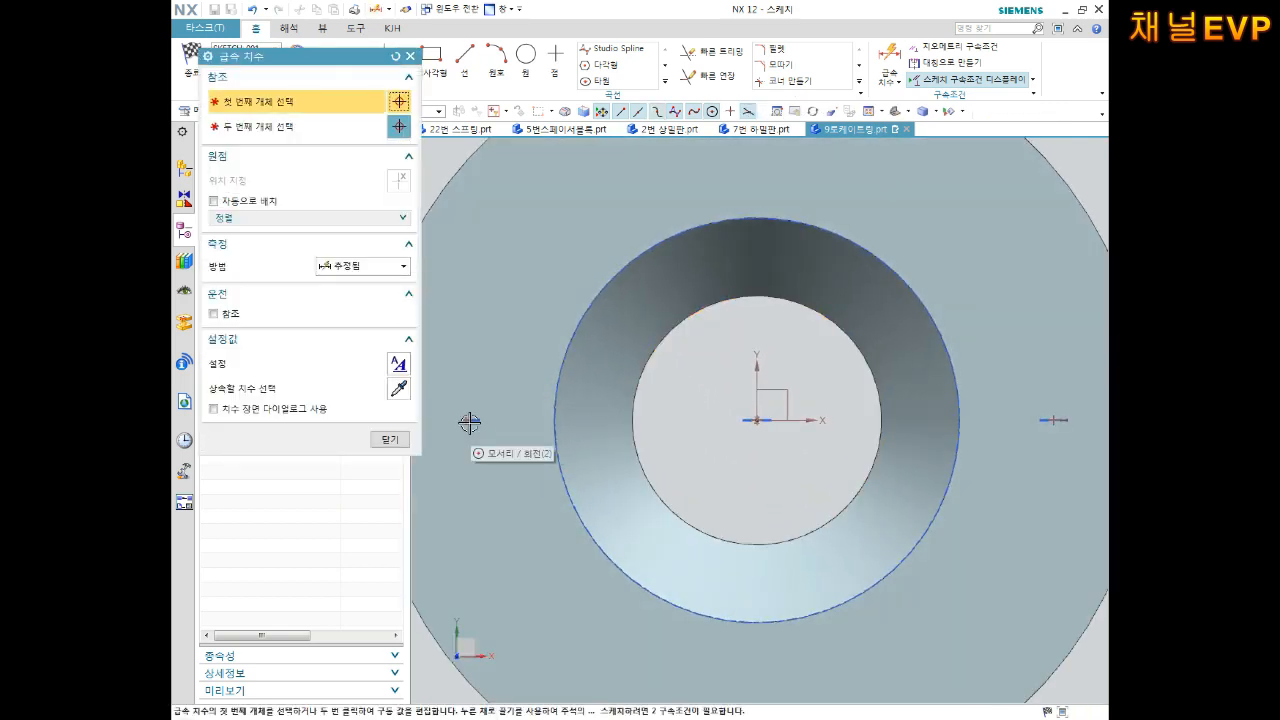
left_click(469, 420)
left_click(1050, 420)
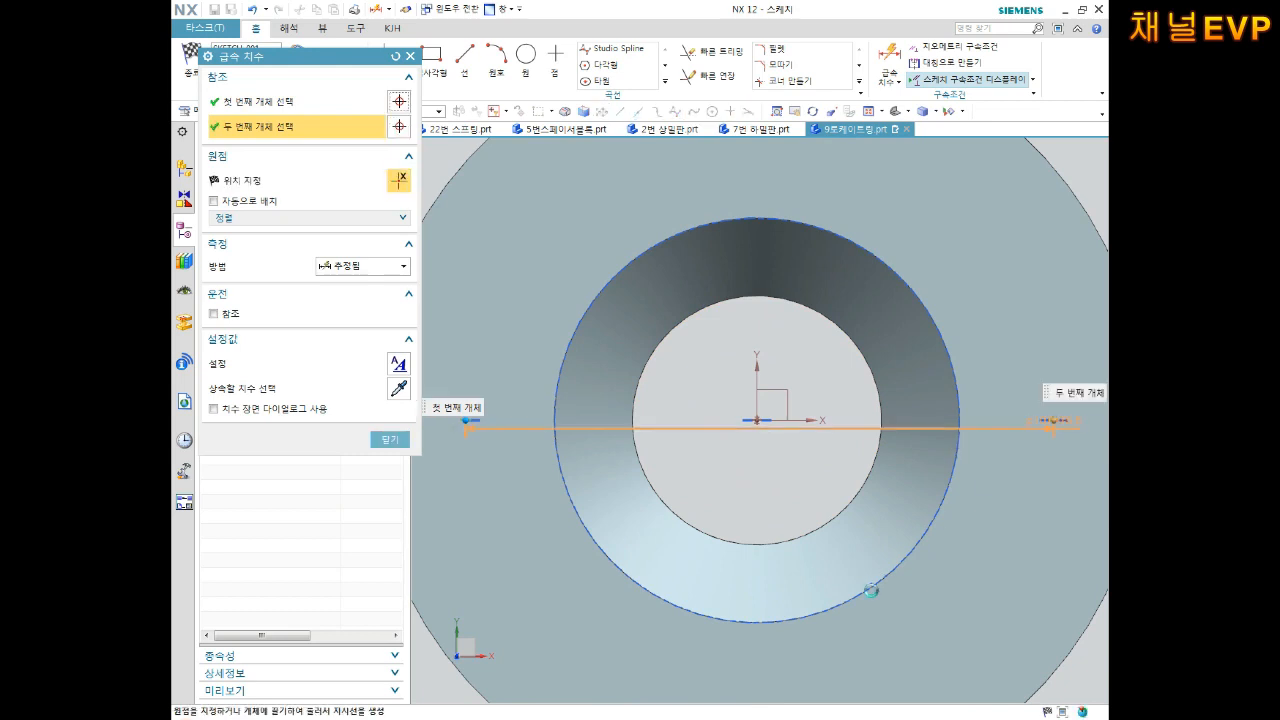
left_click(857, 628)
key("Return")
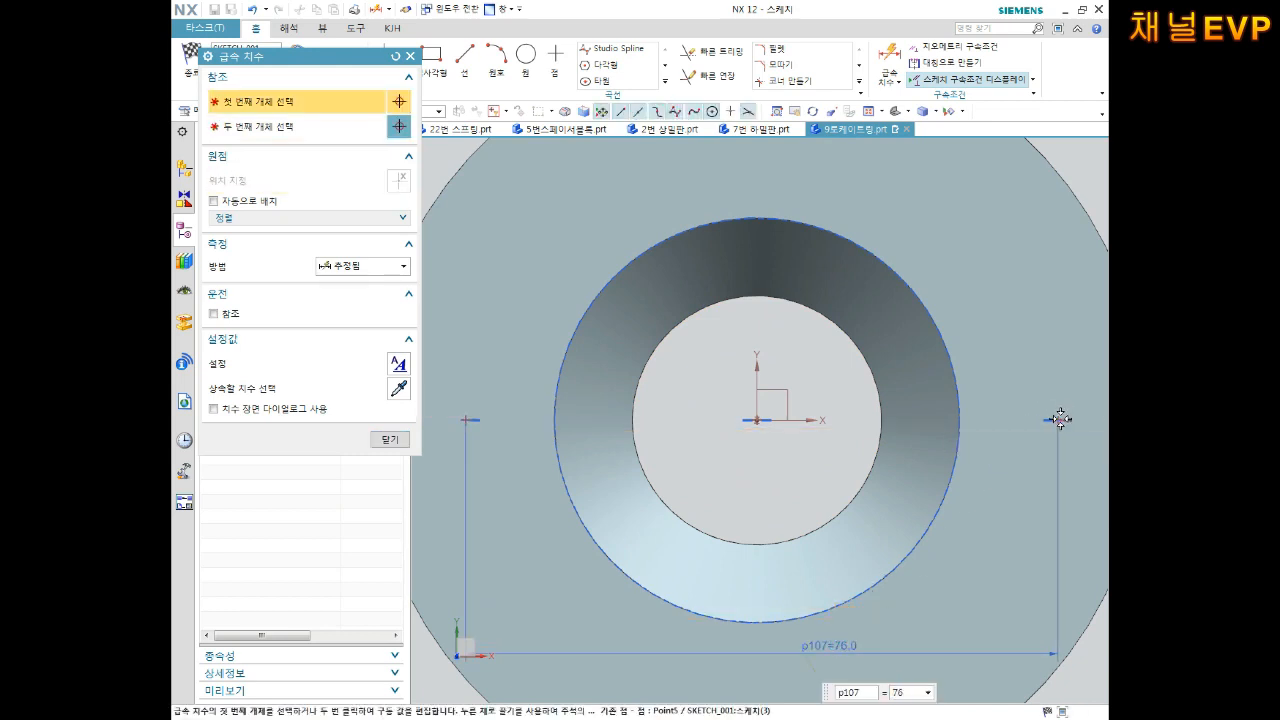
Step: Dimension the horizontal distance from one hole point to the sketch origin as 76/2 mm, centring the pair
left_click(1059, 418)
left_click(763, 421)
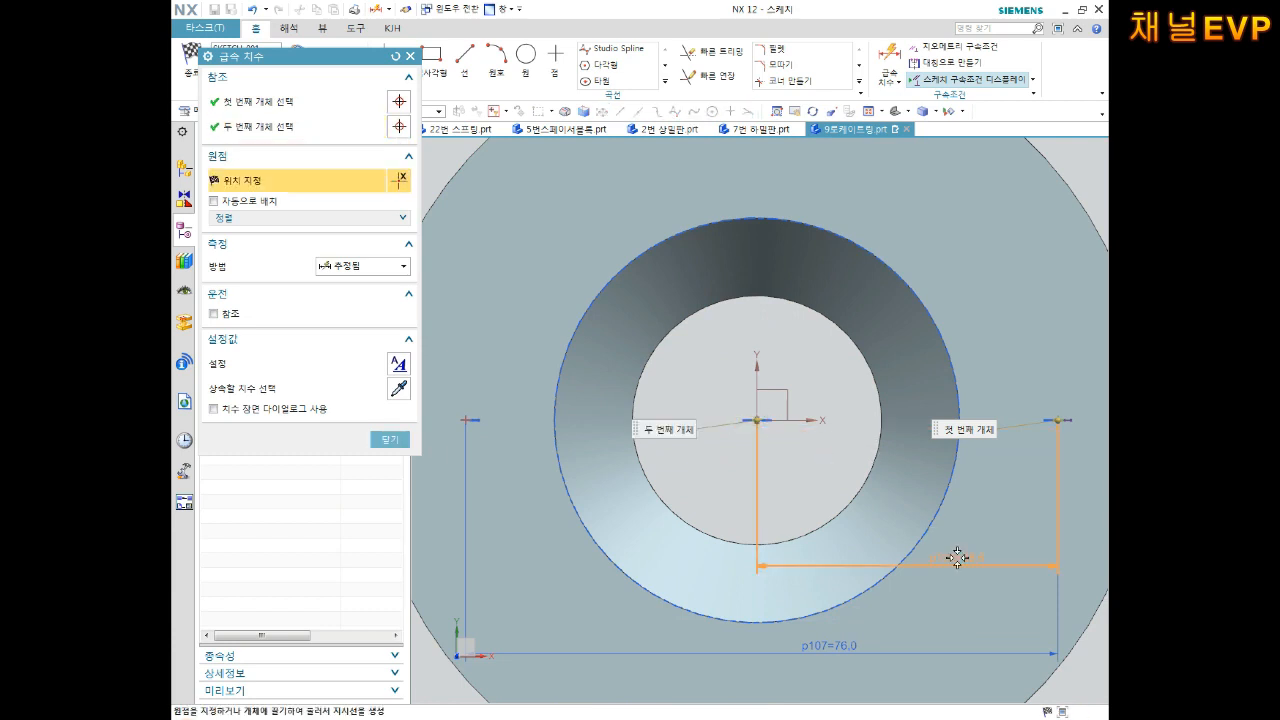
left_click(944, 565)
type("76")
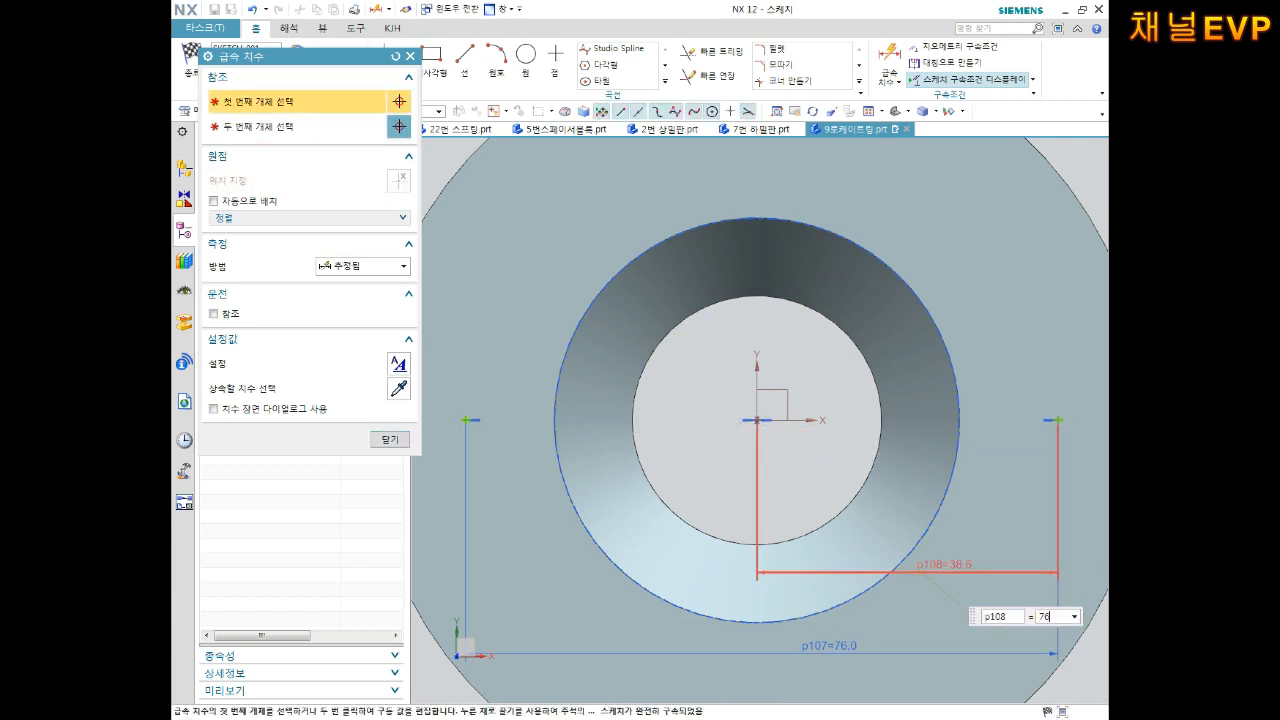
type("/2")
key("Return")
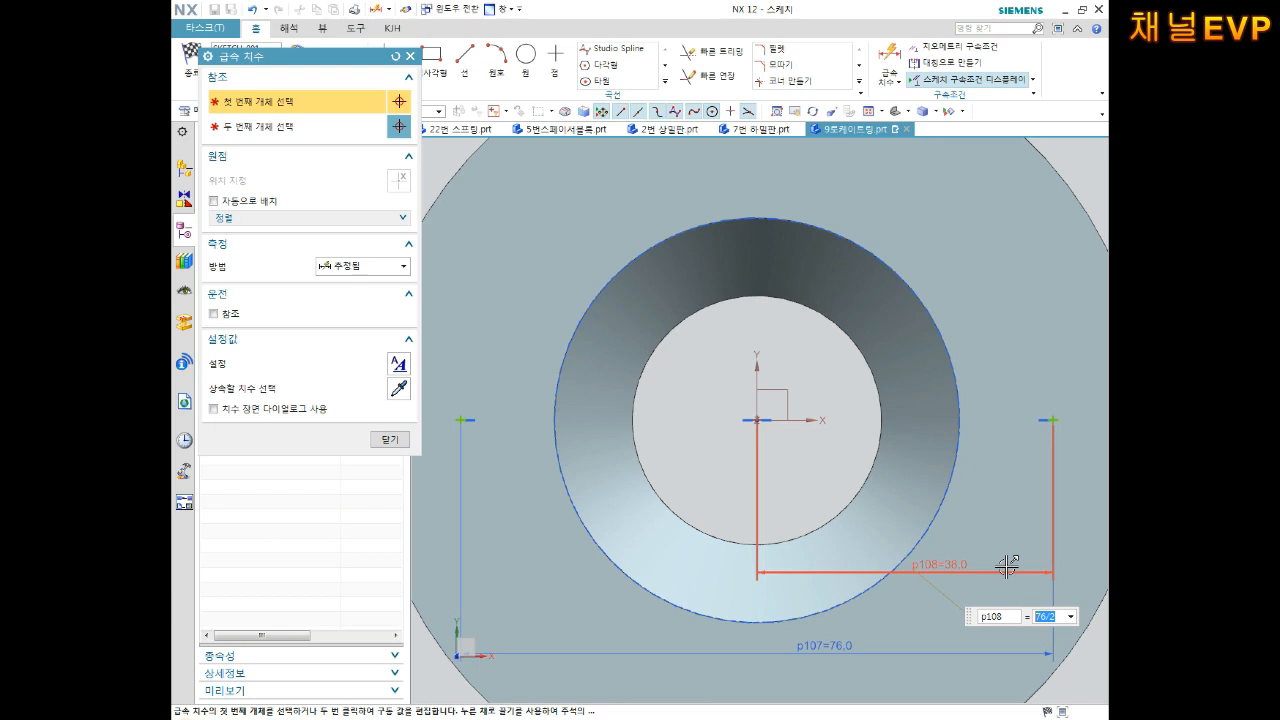
left_click(390, 440)
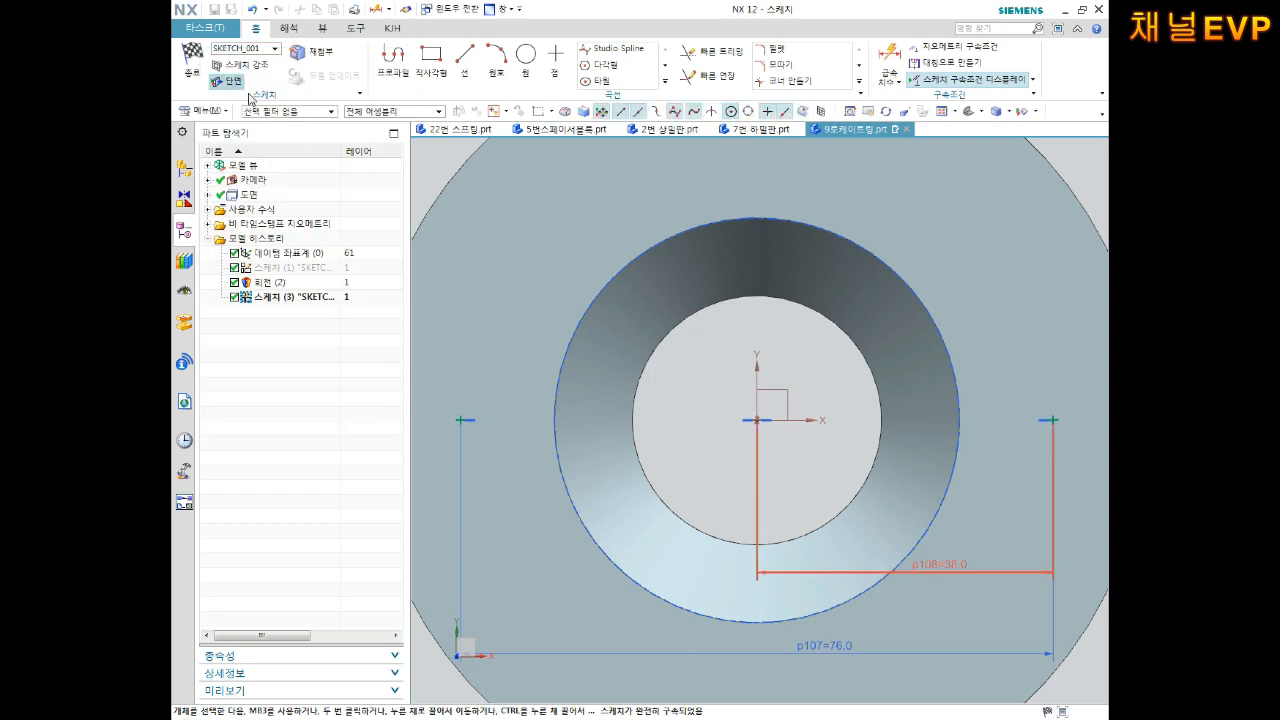
Step: Create the two counterbored holes through the ring with 11 mm counterbore diameter, 7 mm counterbore depth and 7 mm diameter, and save the part
key("ctrl+q")
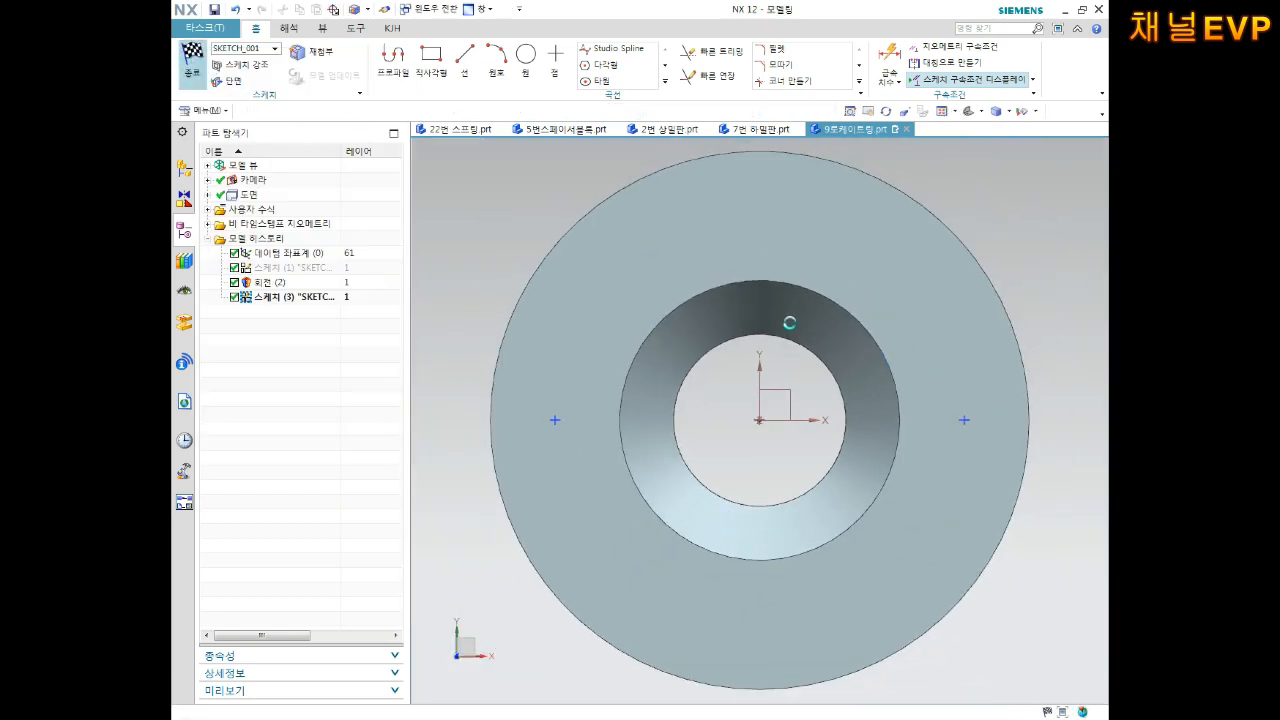
middle_click(774, 355)
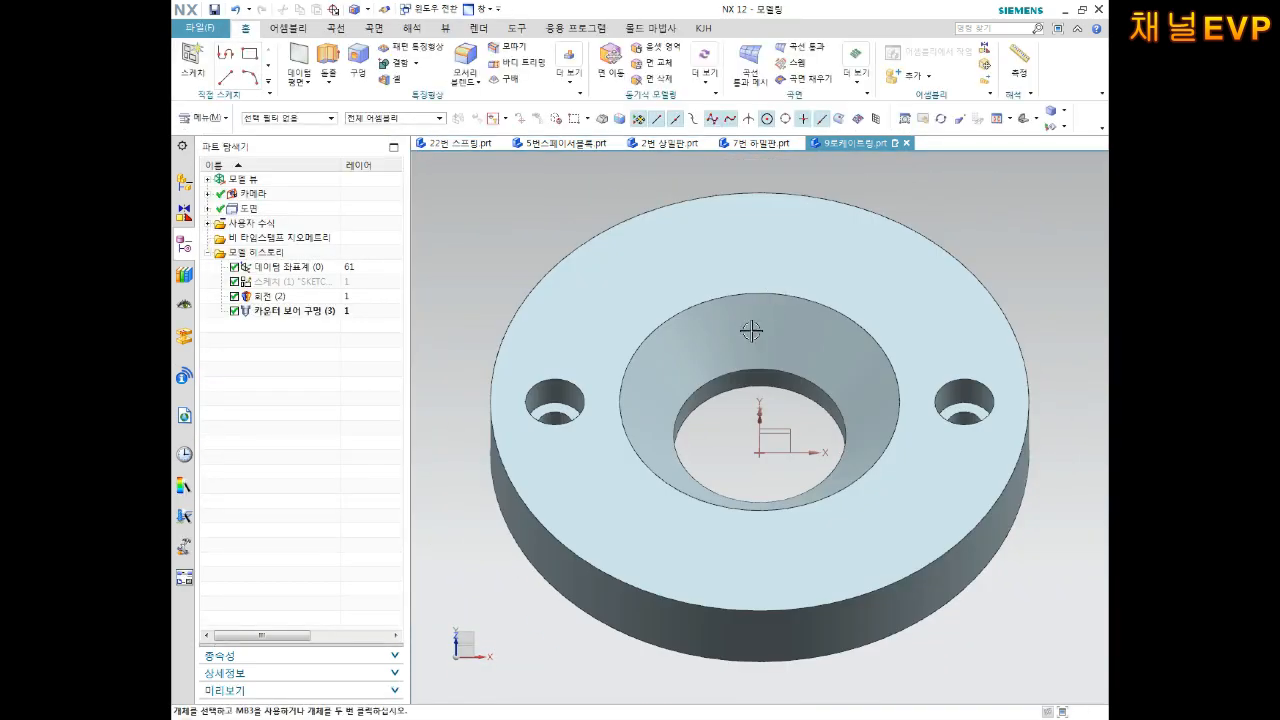
right_click(300, 312)
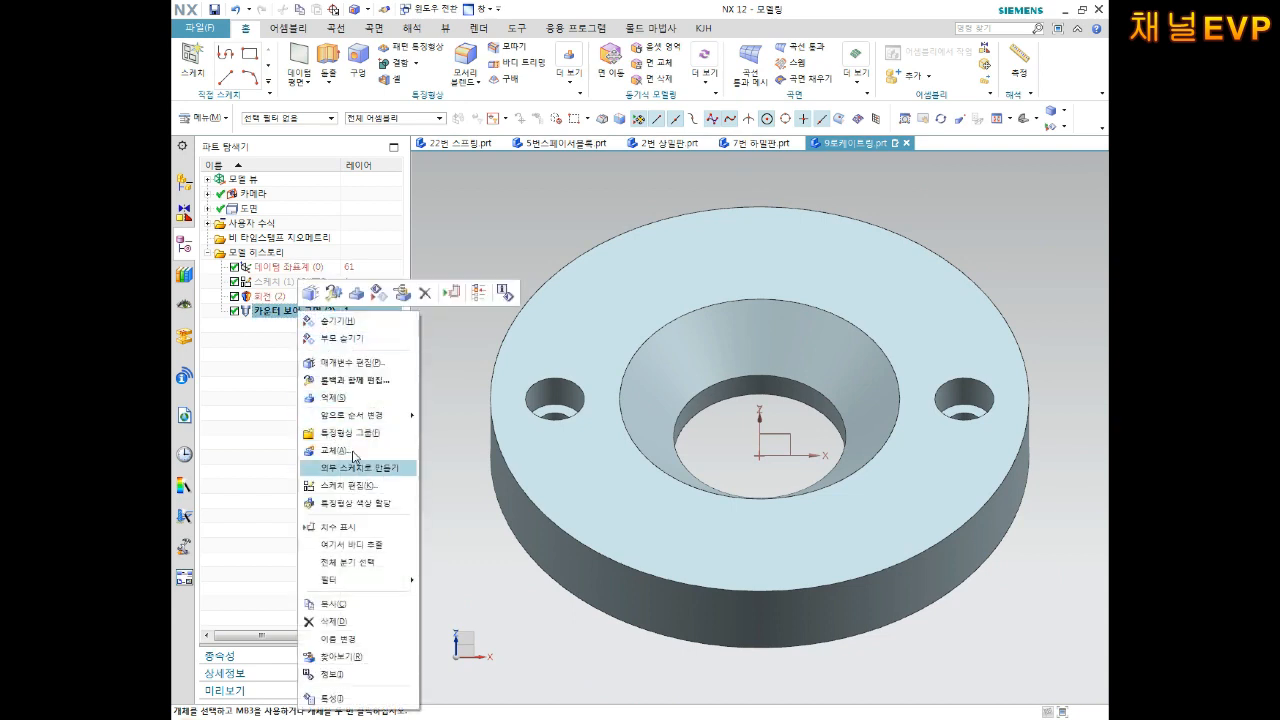
left_click(366, 364)
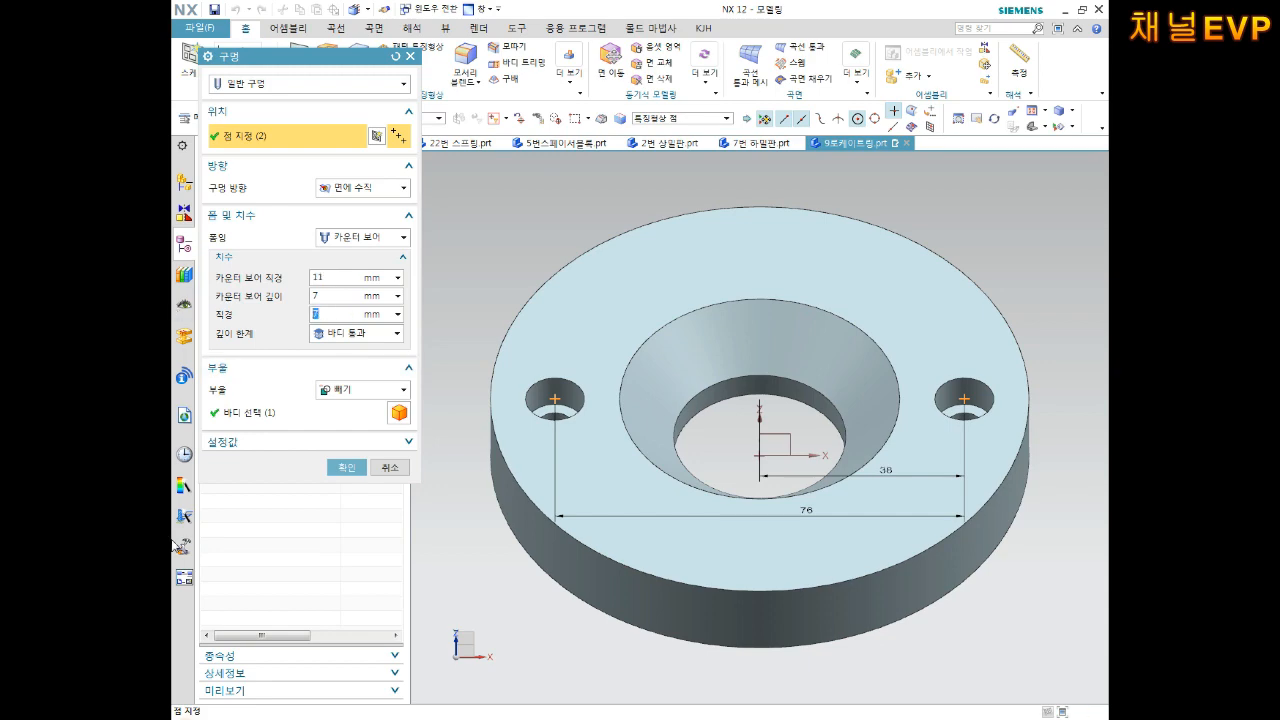
left_click(346, 467)
middle_click_drag(449, 514, 710, 397)
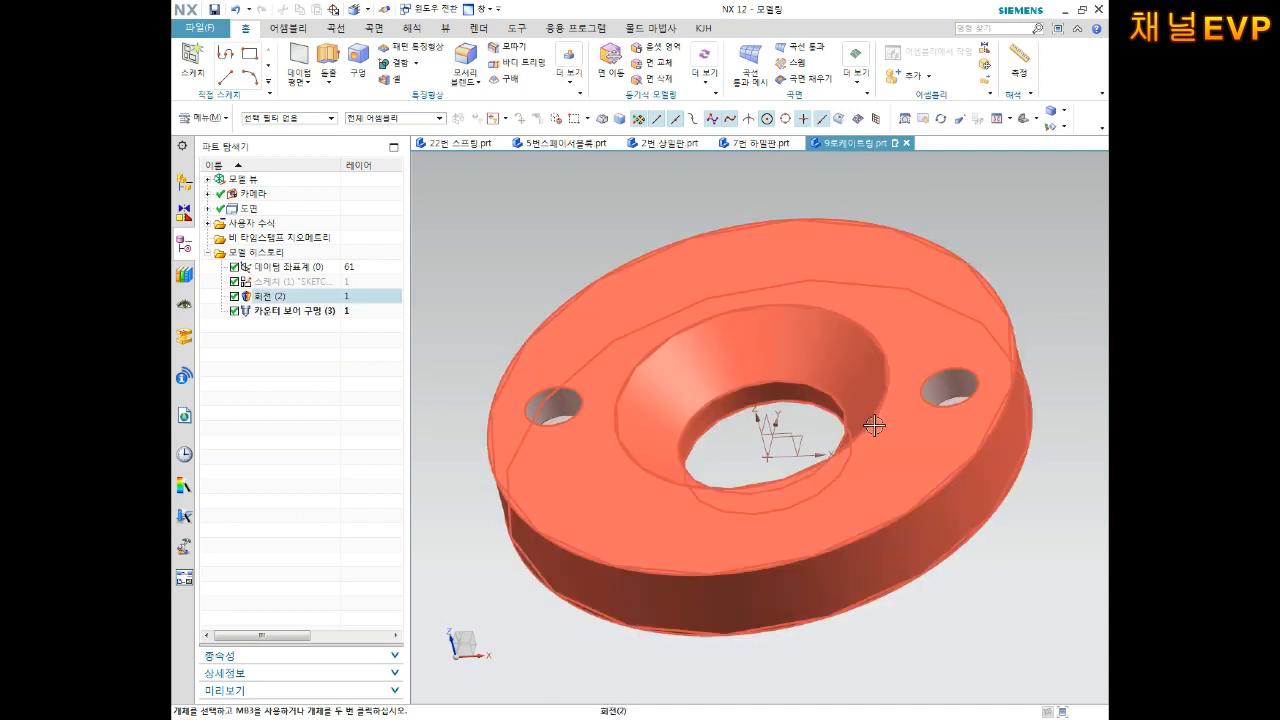
key("ctrl+s")
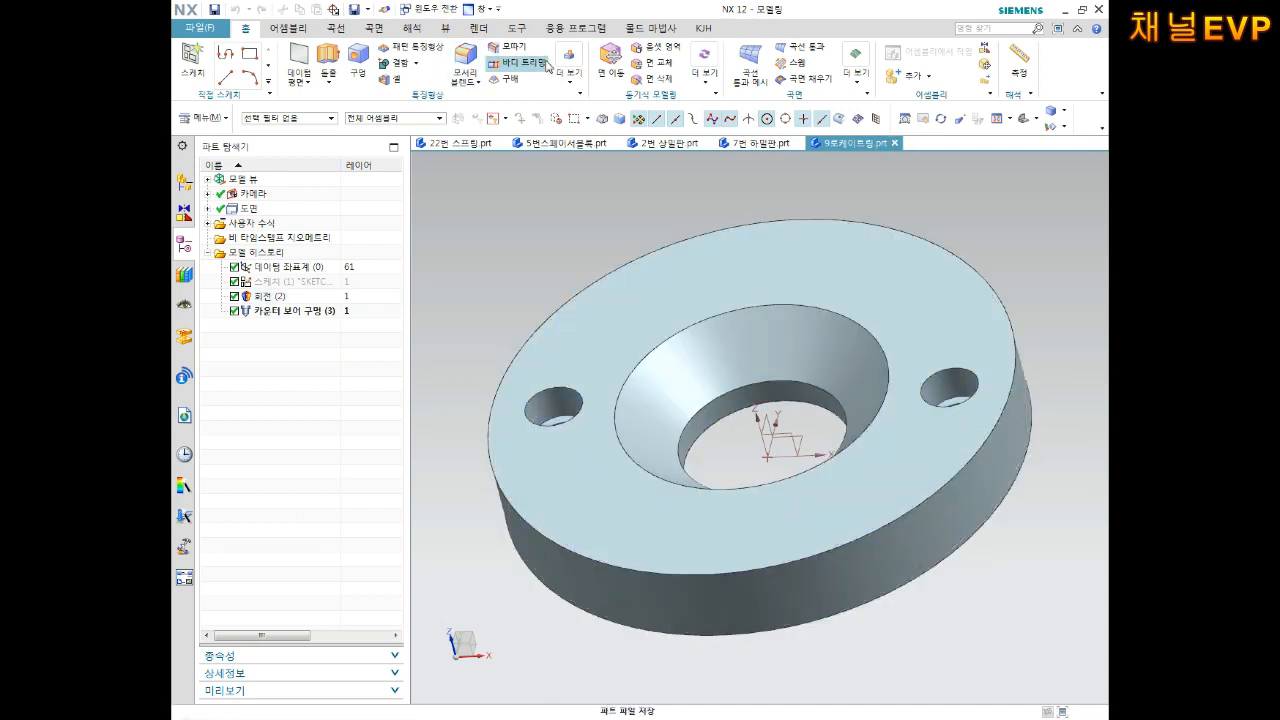
Step: Change the locating ring body's display colour to yellow and save the part
left_click(460, 30)
left_click(655, 65)
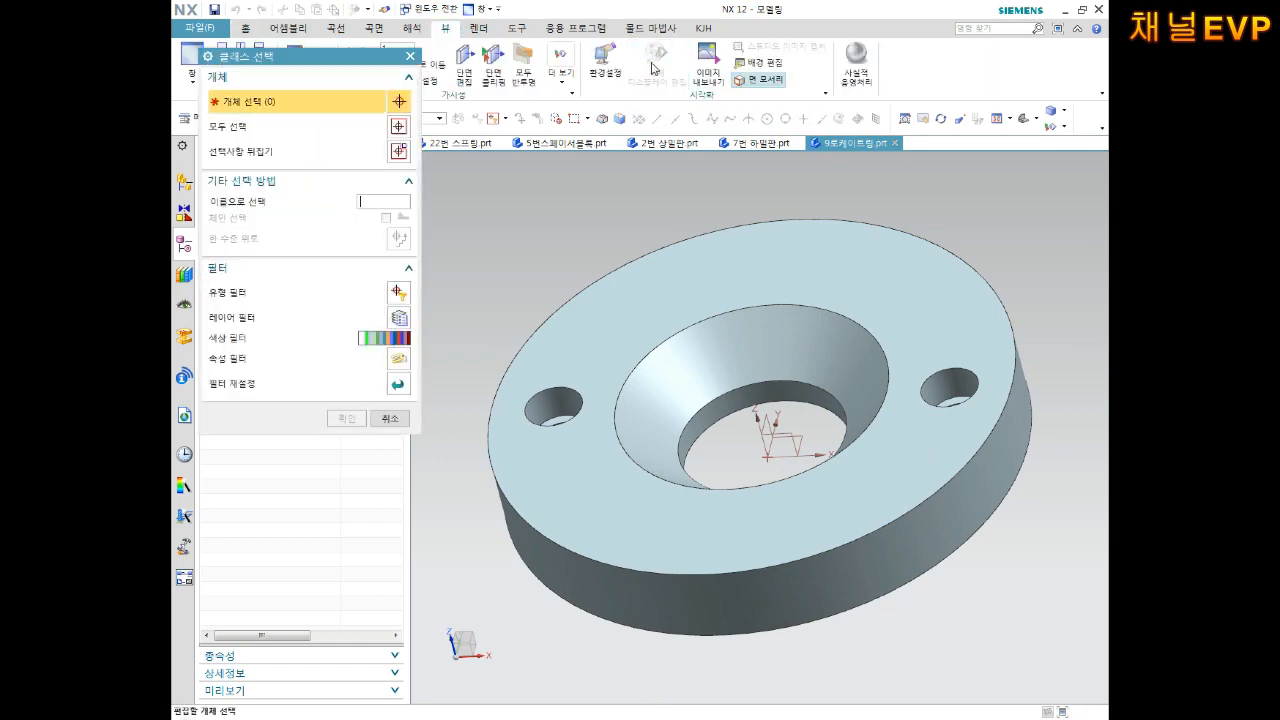
left_click(728, 254)
middle_click(446, 243)
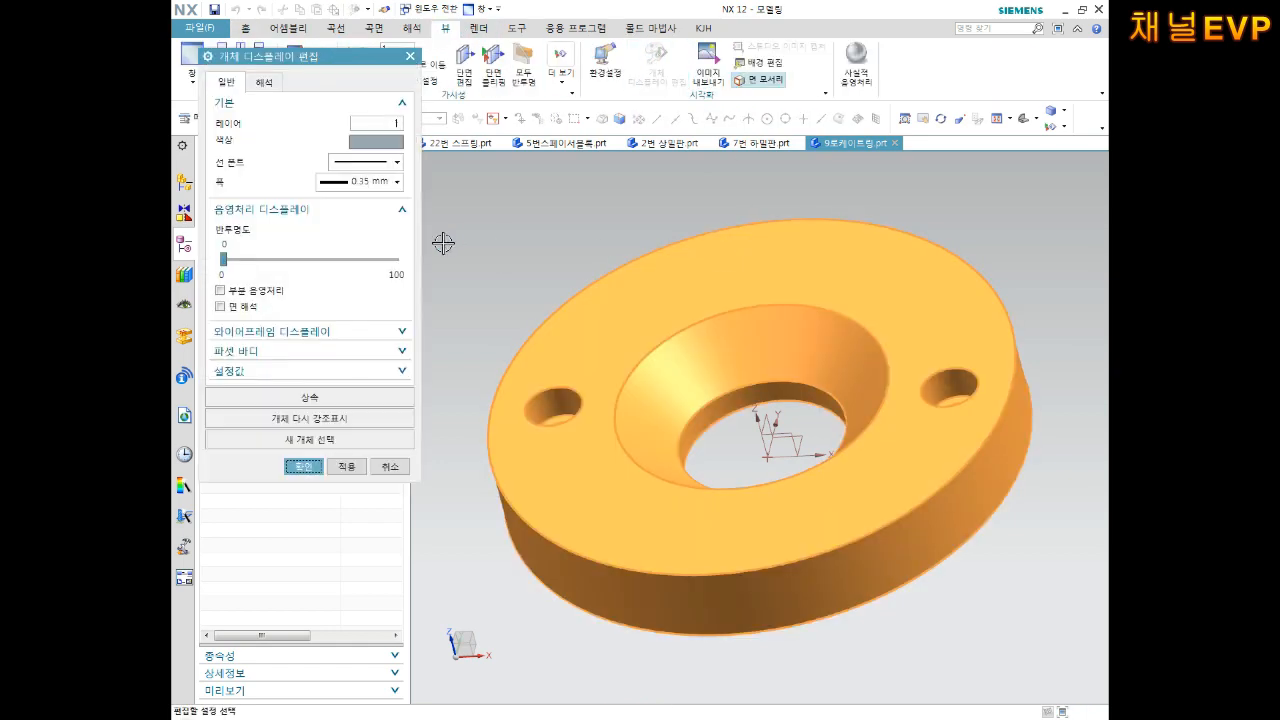
left_click(376, 142)
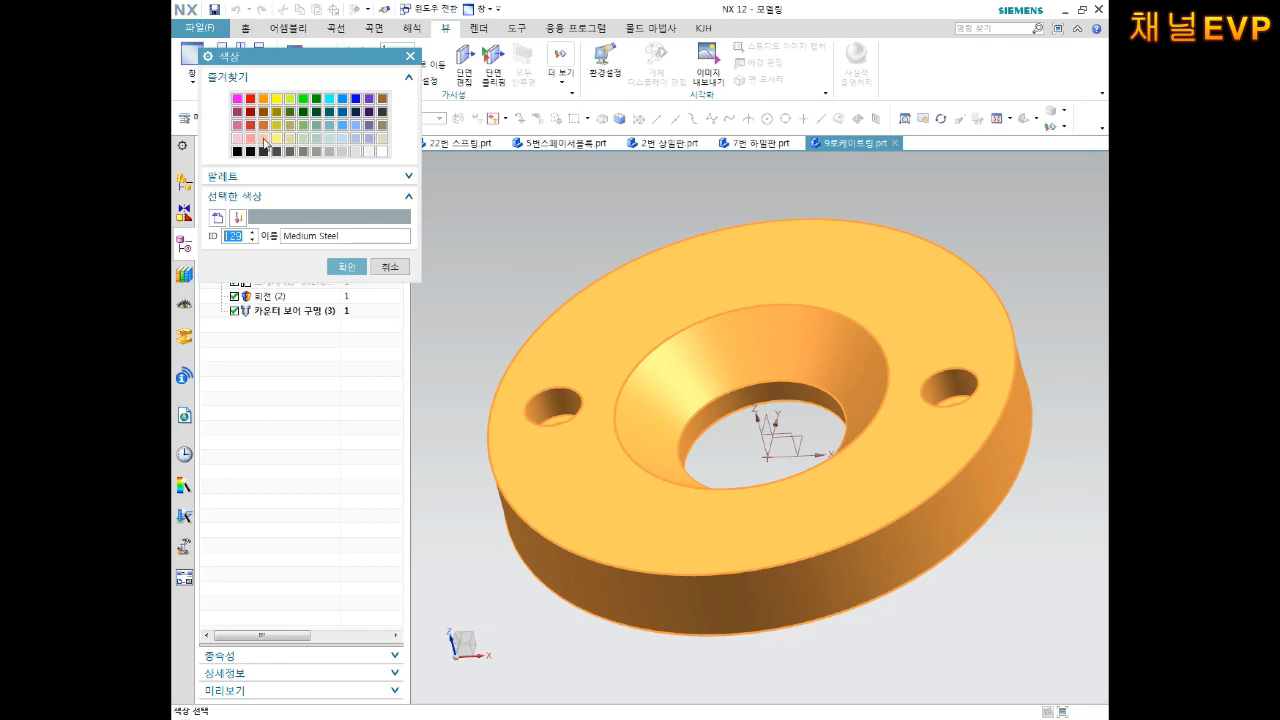
left_click(283, 132)
left_click(346, 266)
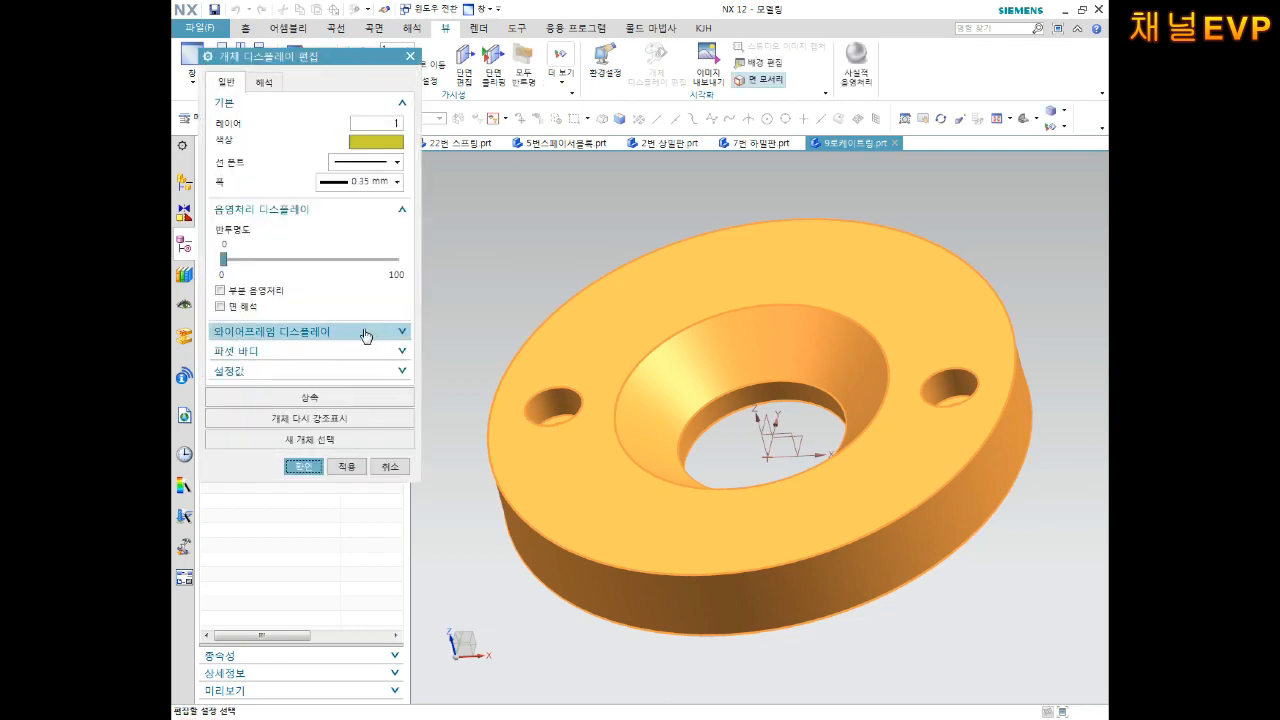
left_click(300, 463)
mouse_move(670, 400)
middle_mouse_down()
mouse_move(691, 309)
mouse_move(668, 385)
middle_mouse_up()
key("ctrl+s")
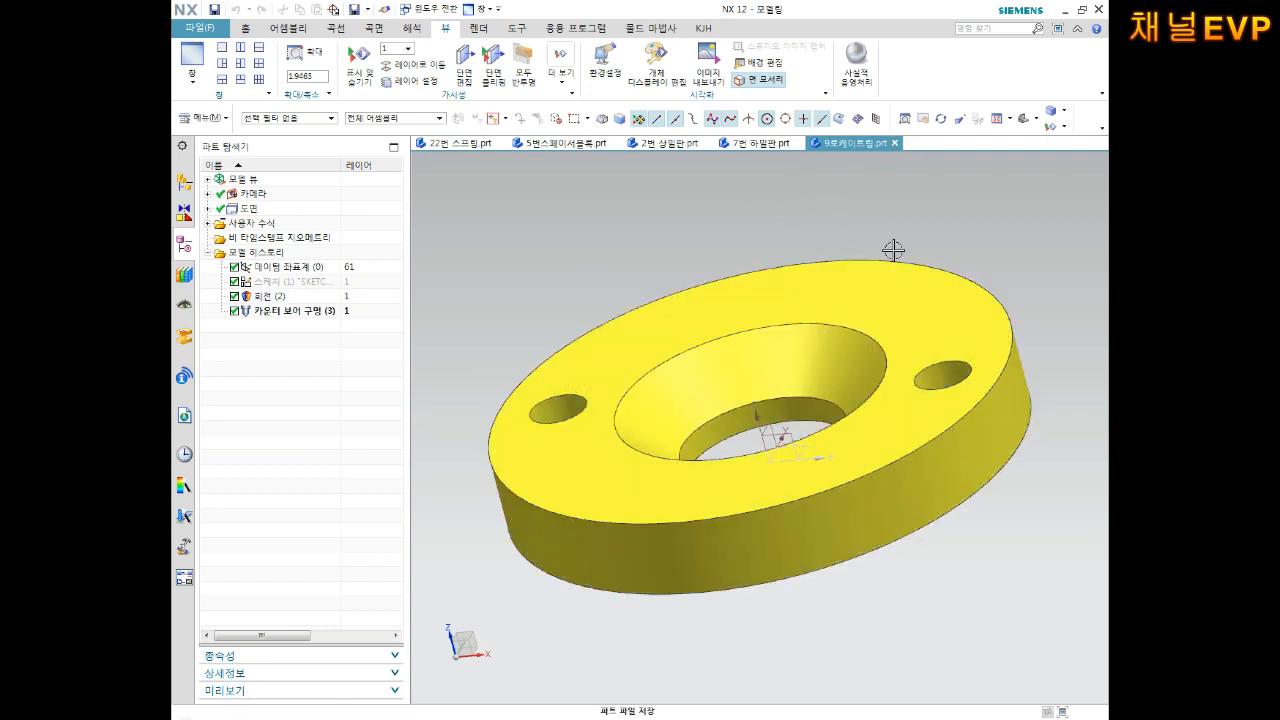
Step: Set up an on-curve text along the ring's lower outer edge, with the Z axis as its vertical direction
left_click(1040, 119)
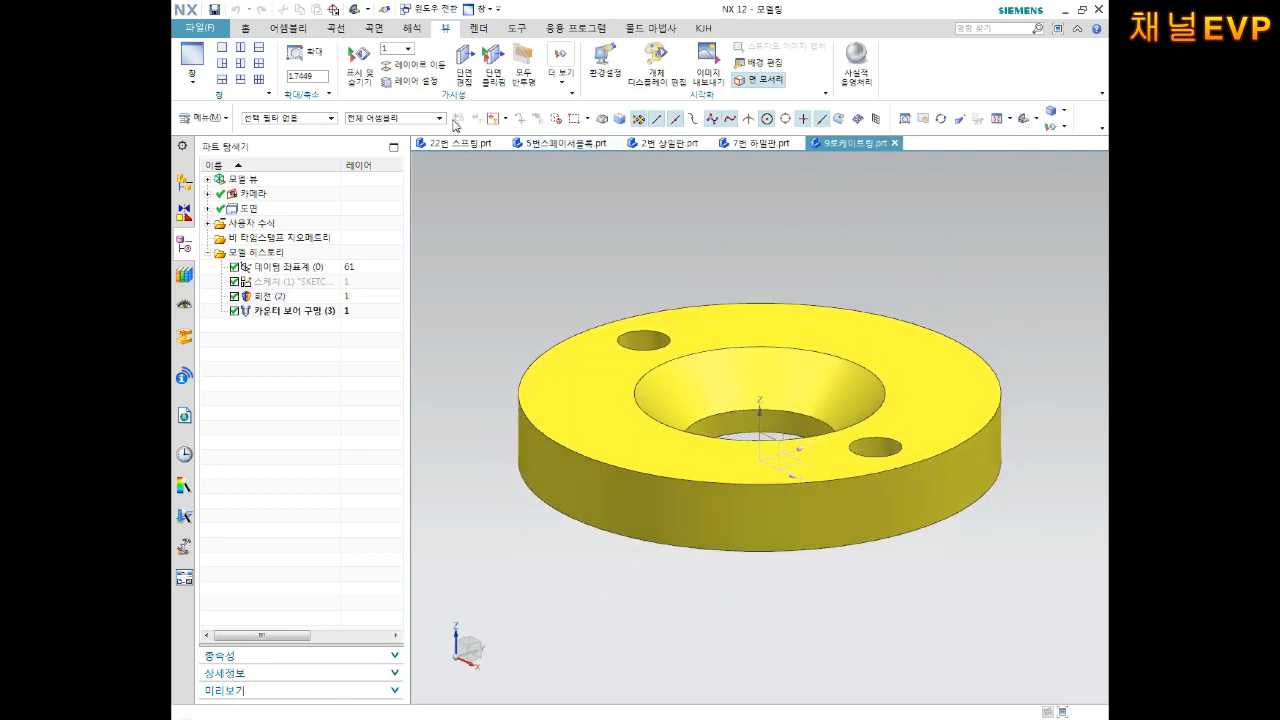
left_click(337, 29)
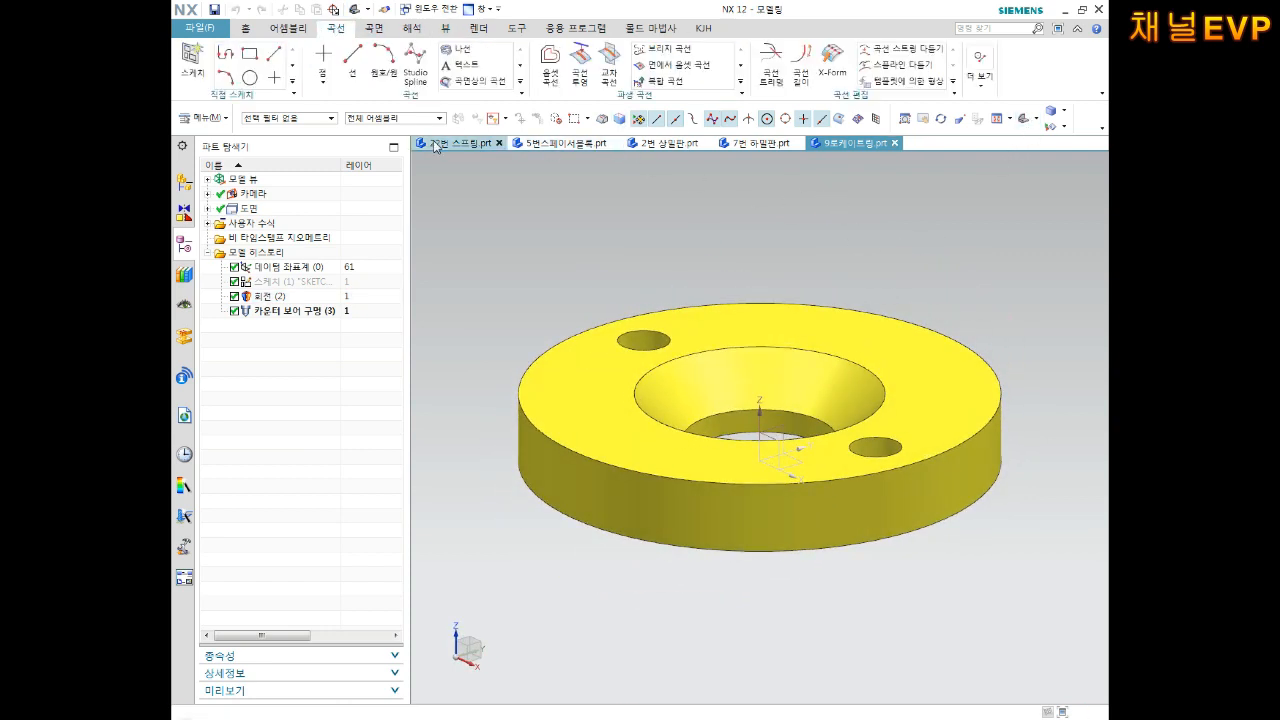
left_click(461, 64)
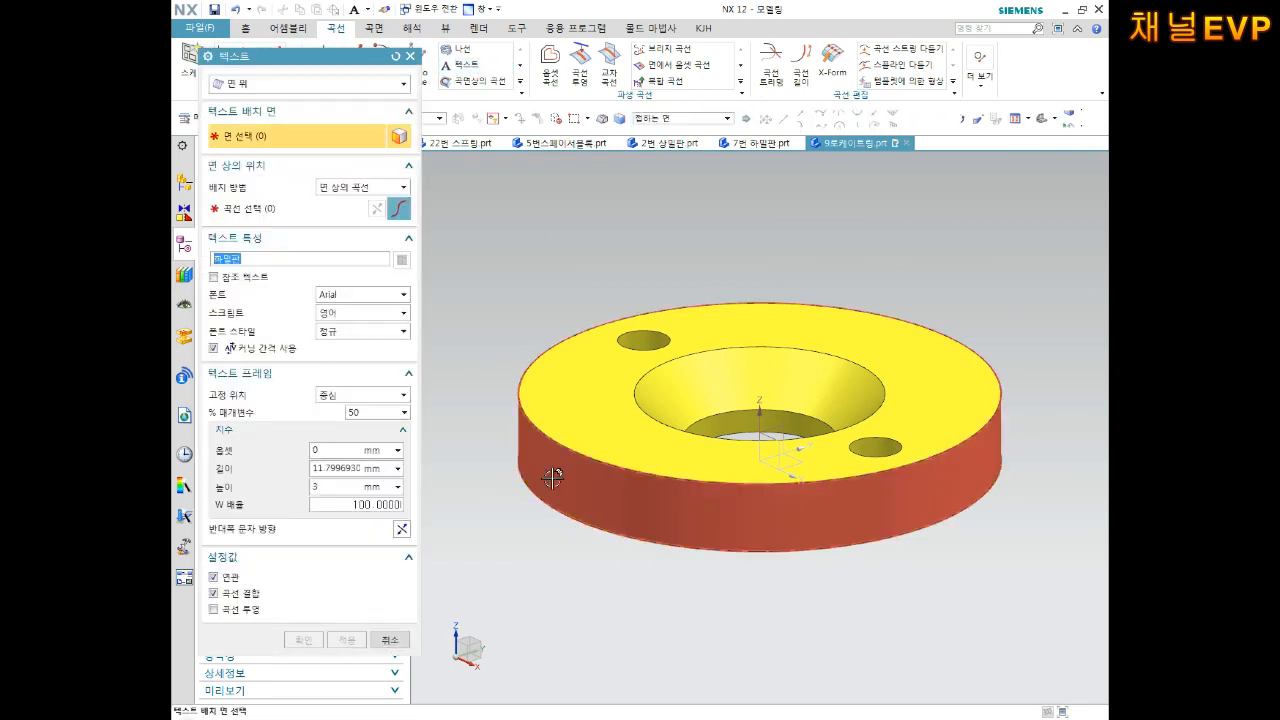
left_click(308, 84)
left_click(300, 117)
scroll(603, 555, "up", 1)
scroll(600, 552, "up", 2)
left_click(536, 481)
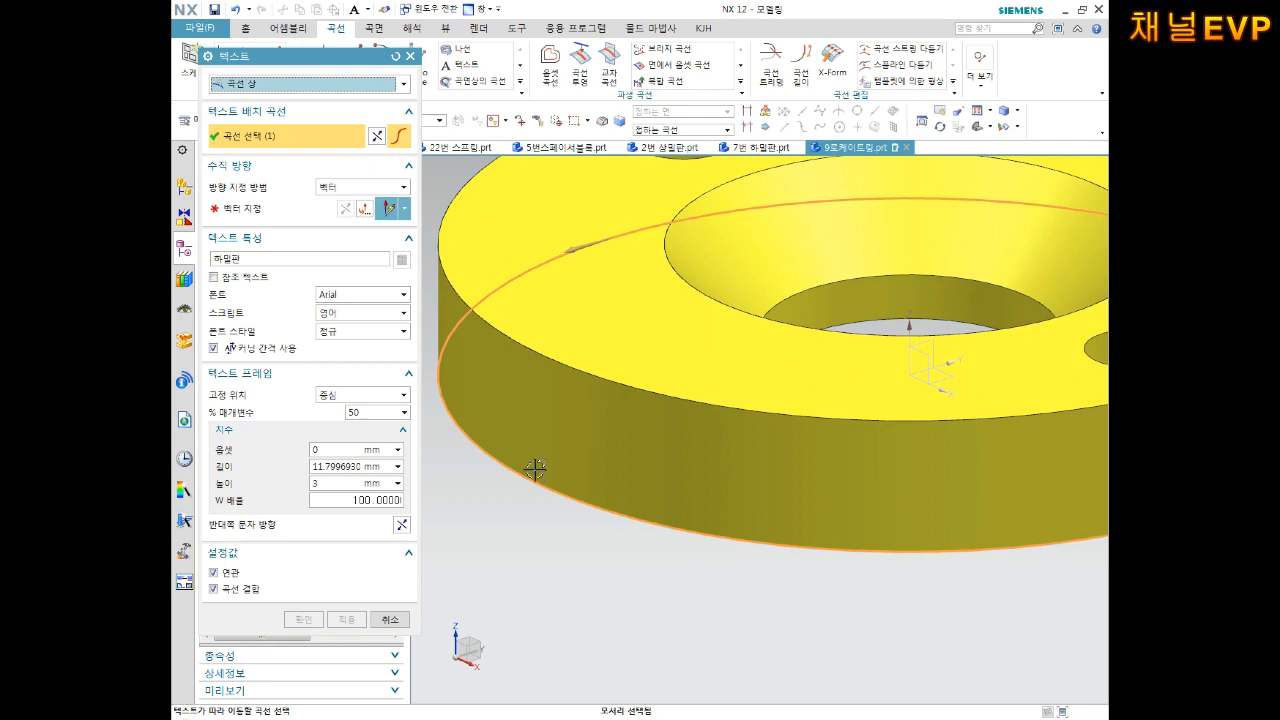
left_click(278, 221)
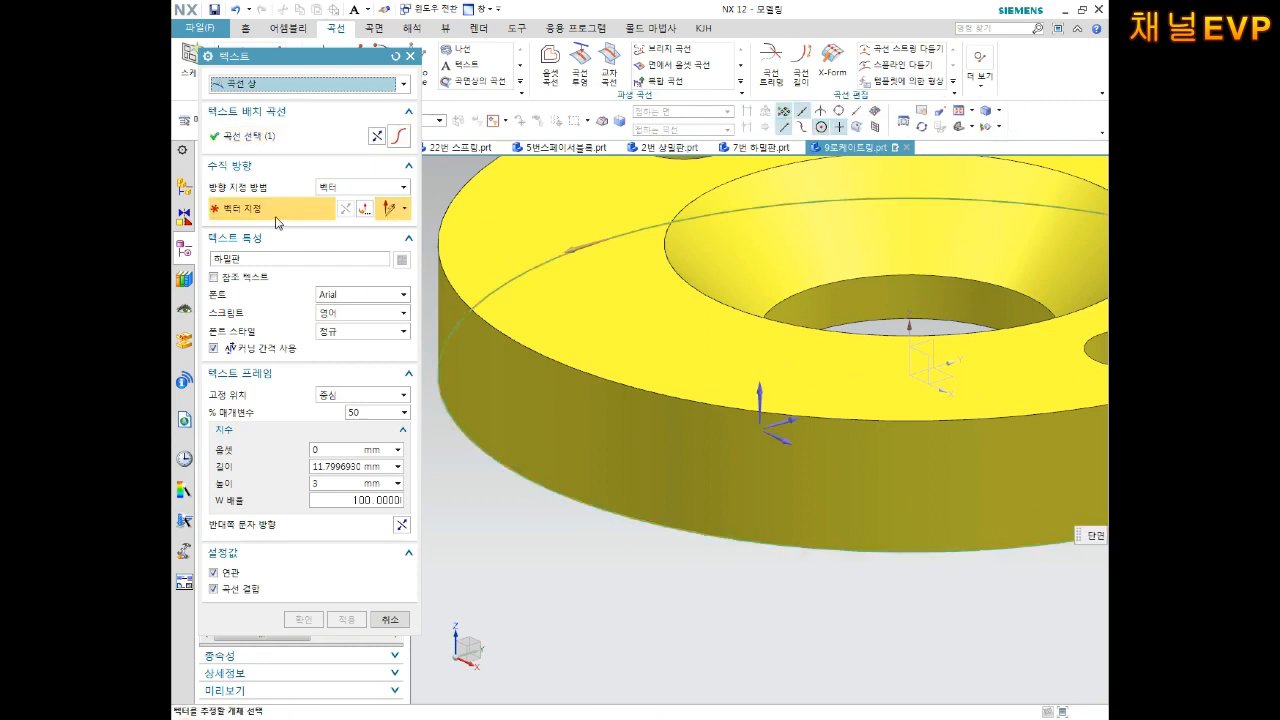
left_click(760, 386)
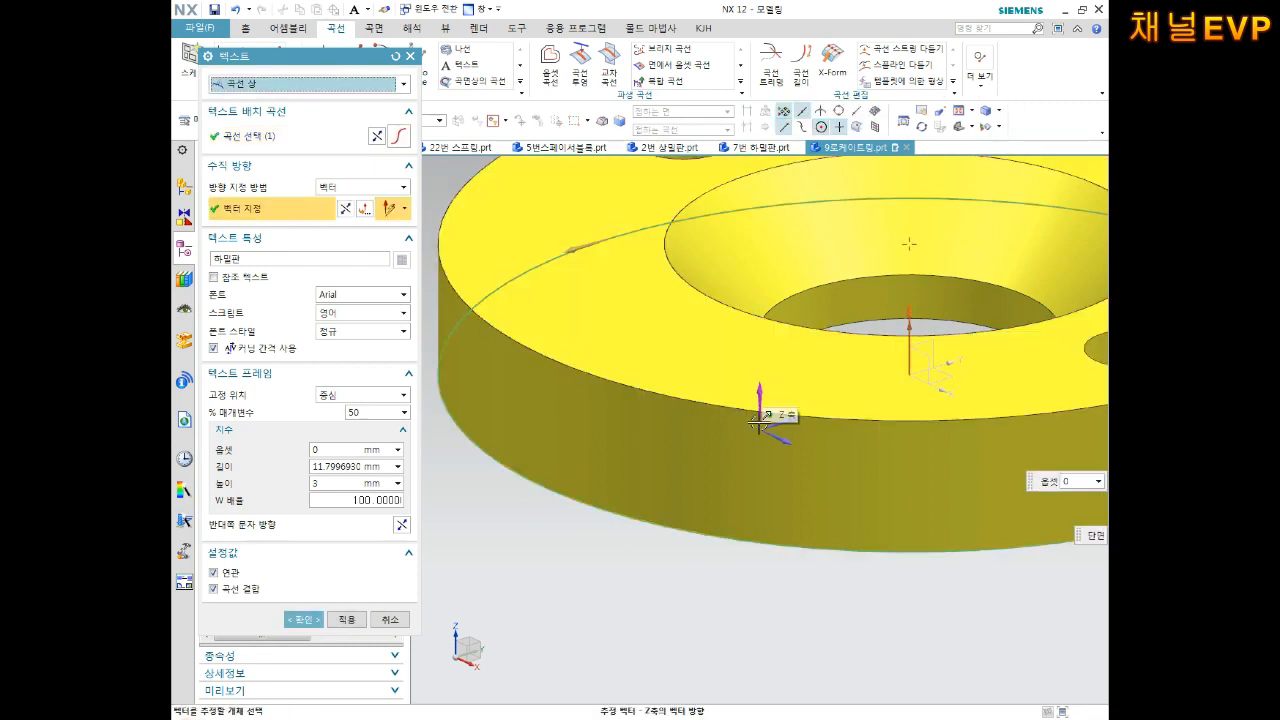
scroll(760, 425, "down", 3)
middle_click_drag(814, 451, 793, 432)
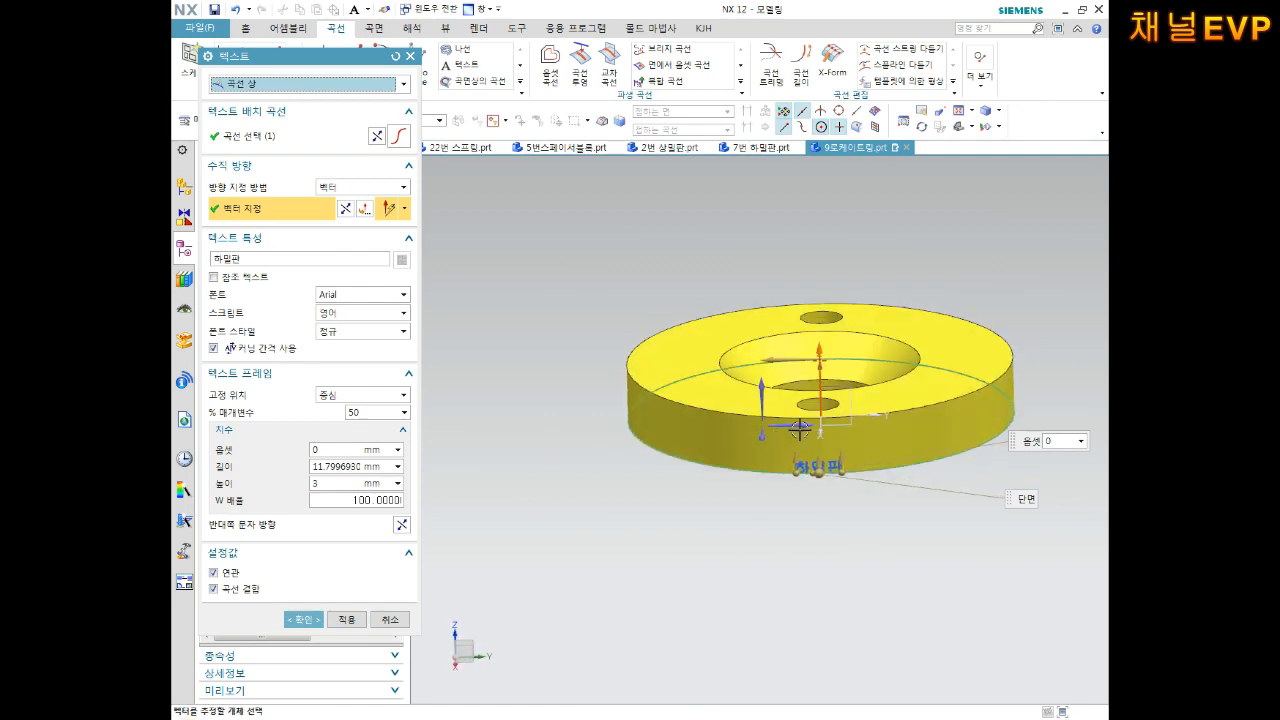
Step: Set the text to 로케이트링 and create it on the ring's outer side
scroll(793, 432, "up", 4)
left_click(251, 258)
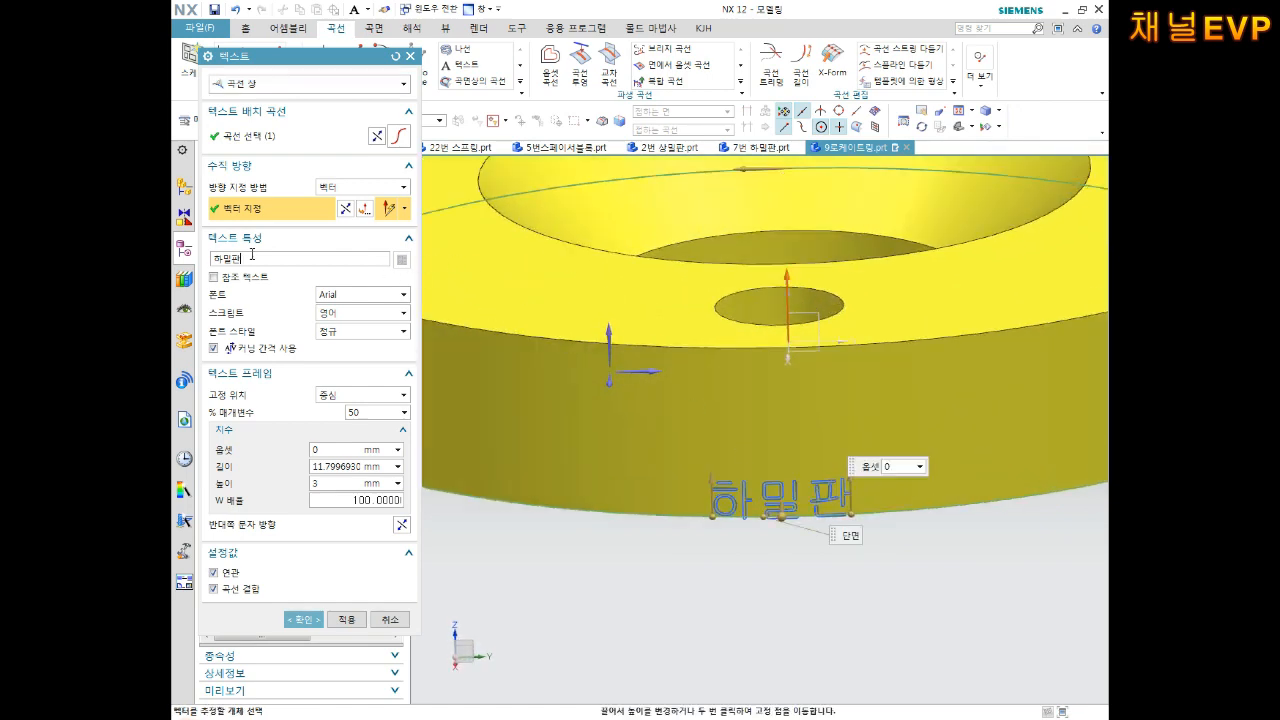
key("BackSpace")
key("BackSpace")
key("BackSpace")
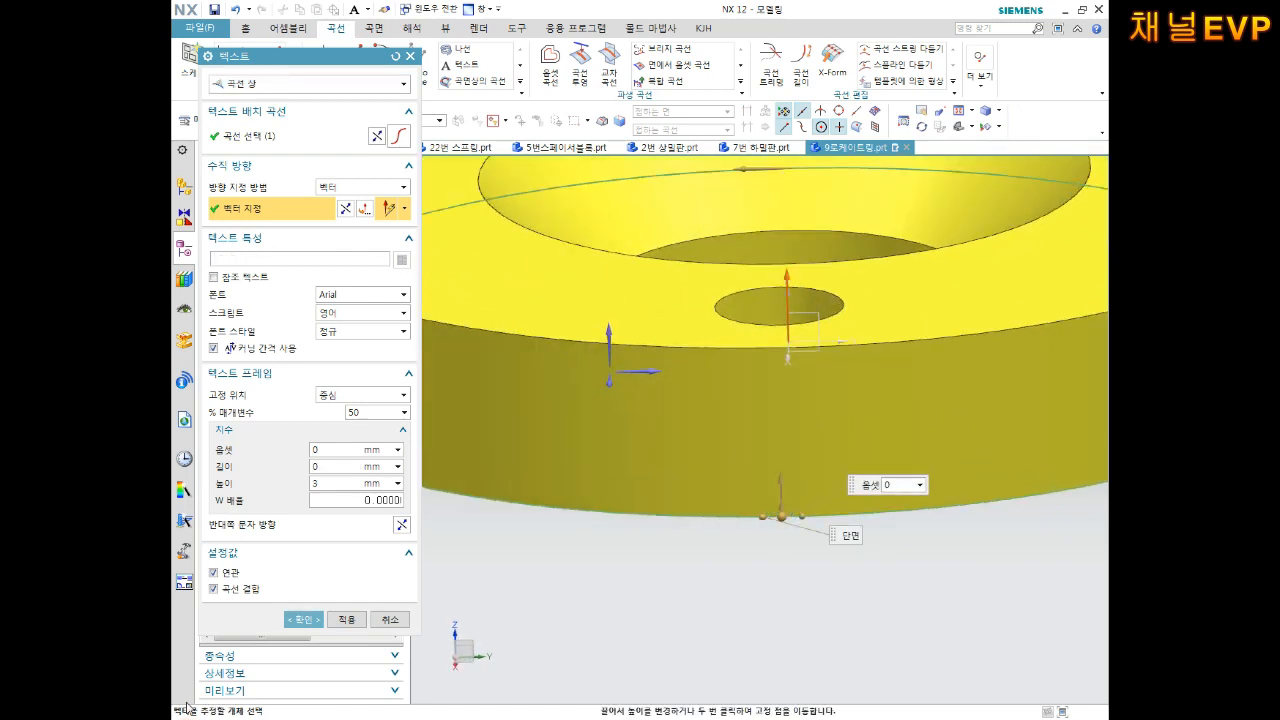
type("로케이트링")
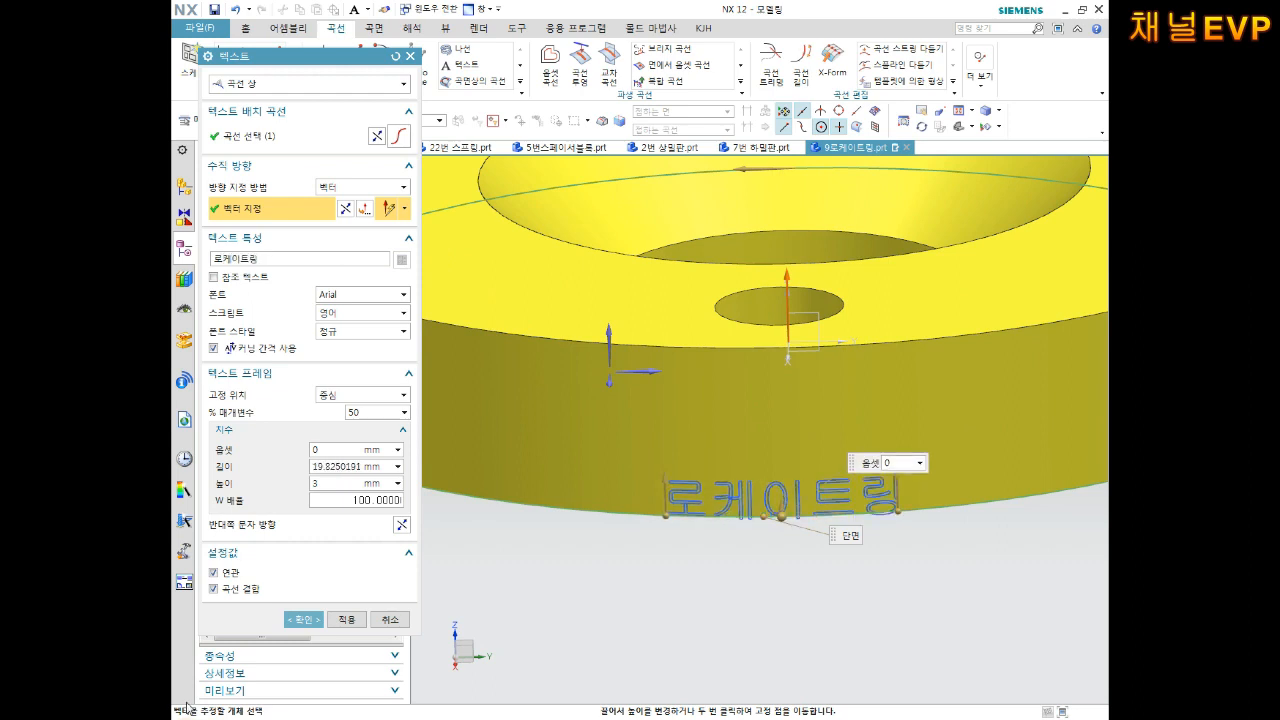
mouse_move(502, 669)
middle_mouse_down()
mouse_move(500, 651)
mouse_move(511, 680)
middle_mouse_up()
middle_click_drag(614, 540, 557, 546)
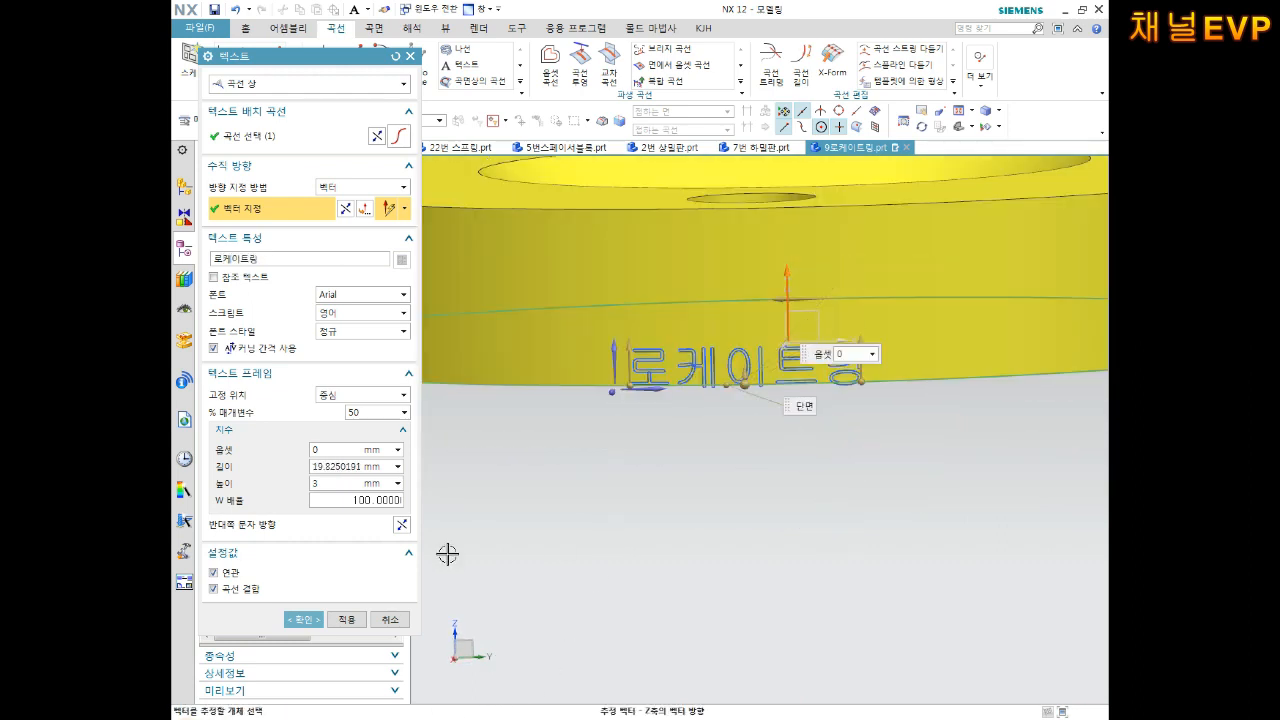
middle_click(557, 546)
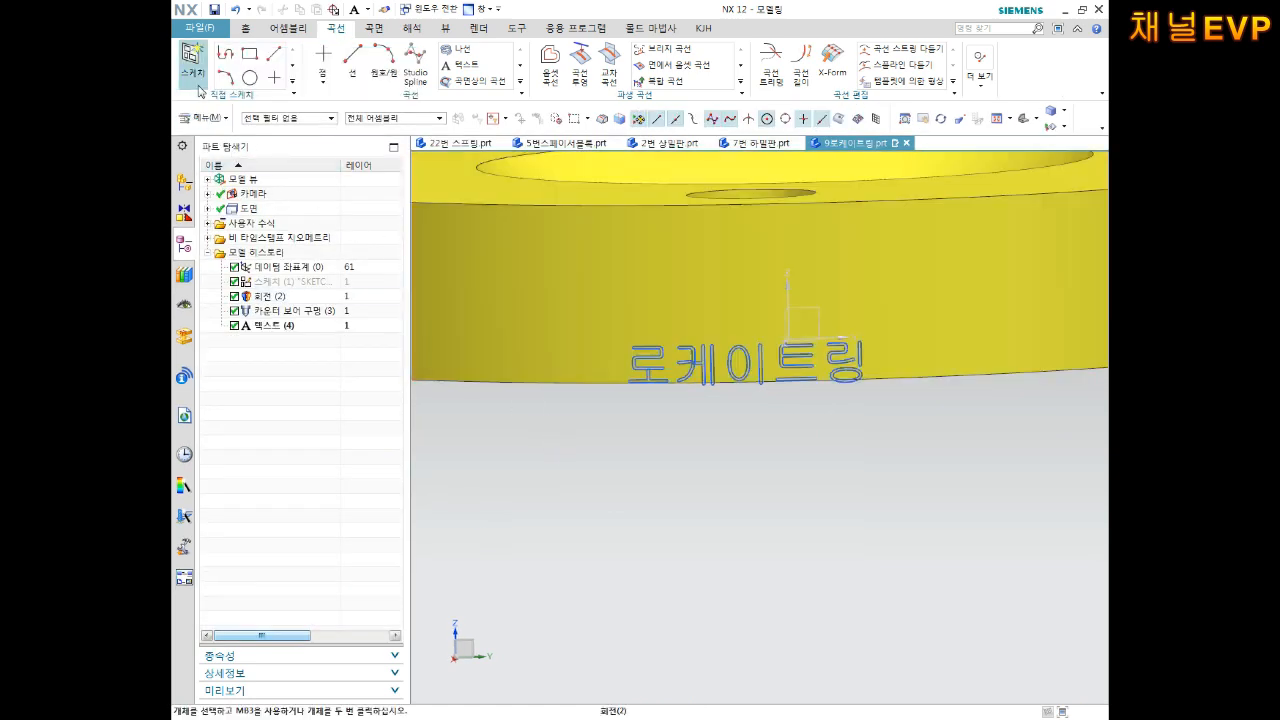
Step: Start a subtracting extrude on the locating ring with the 로케이트링 text curves as its section
left_click(245, 28)
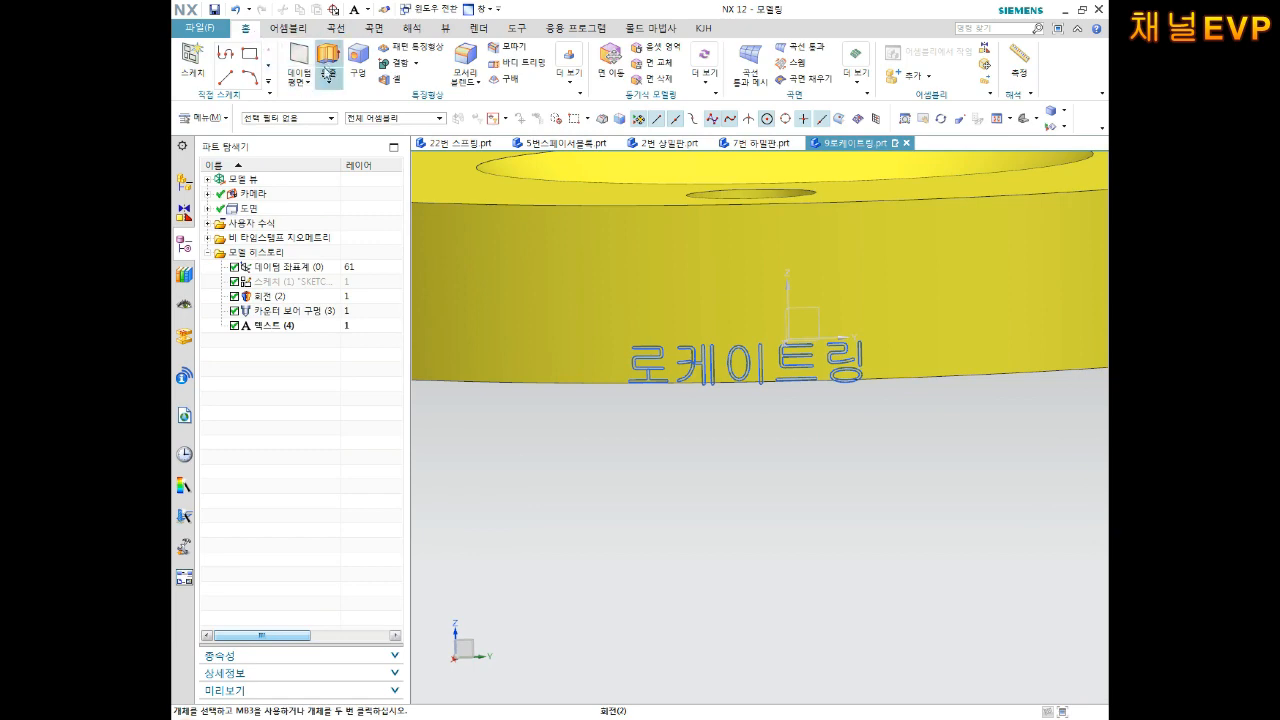
middle_click_drag(703, 443, 591, 466)
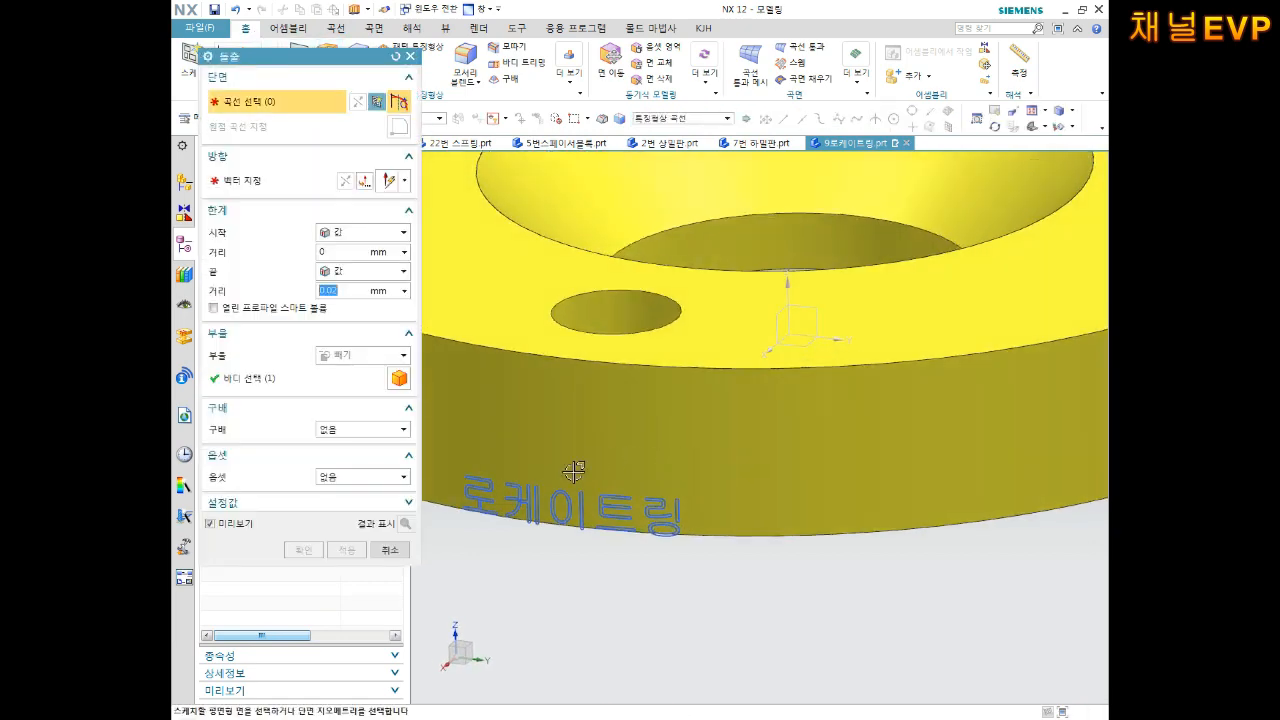
scroll(541, 519, "up", 6)
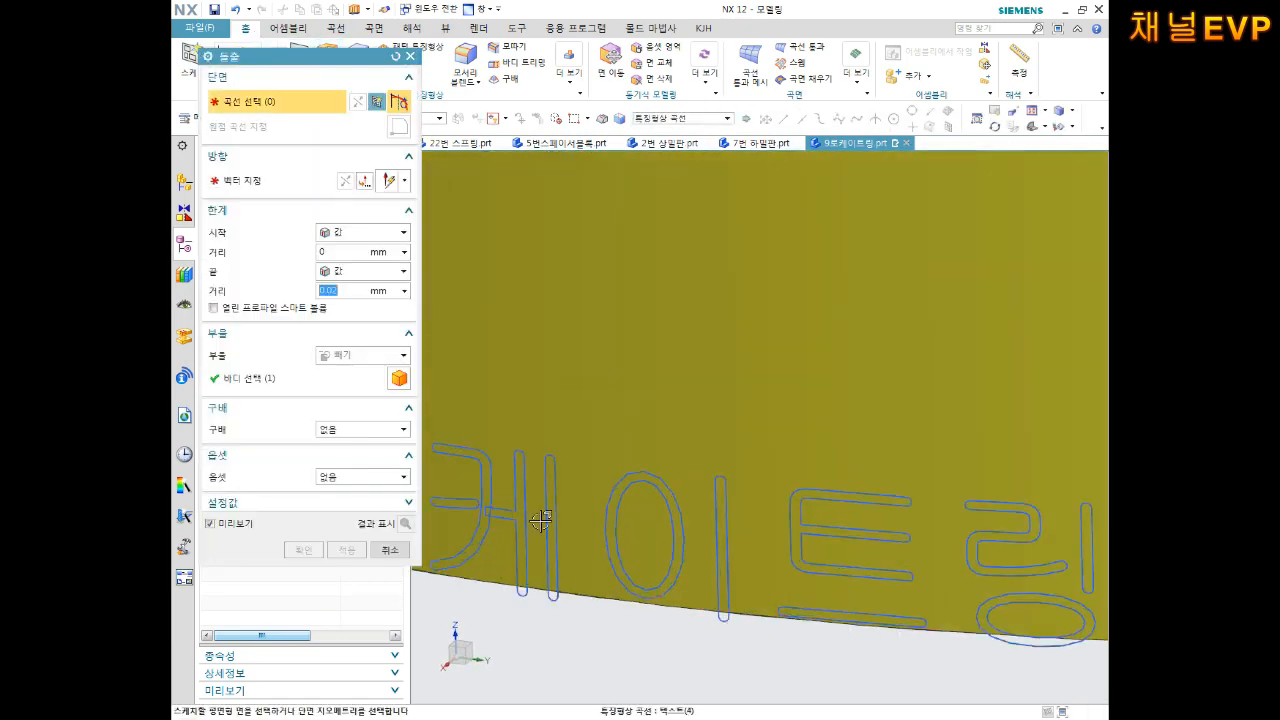
left_click(624, 479)
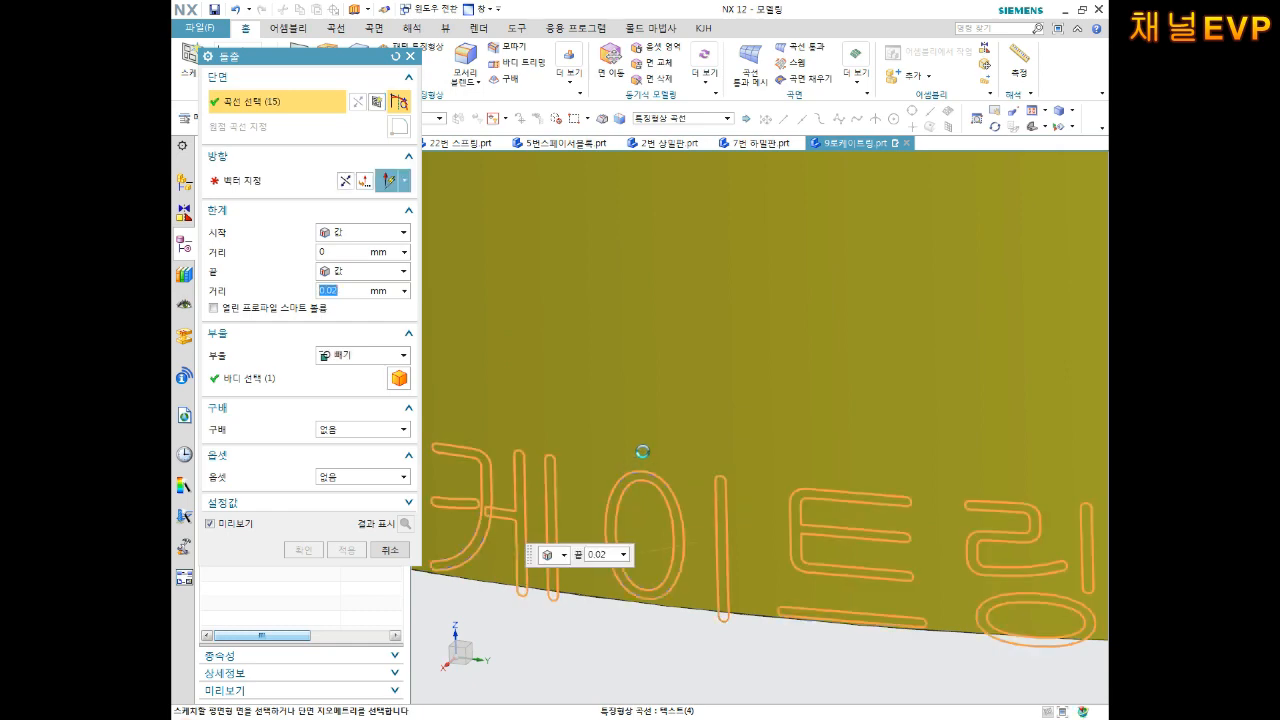
middle_click_drag(681, 410, 609, 323)
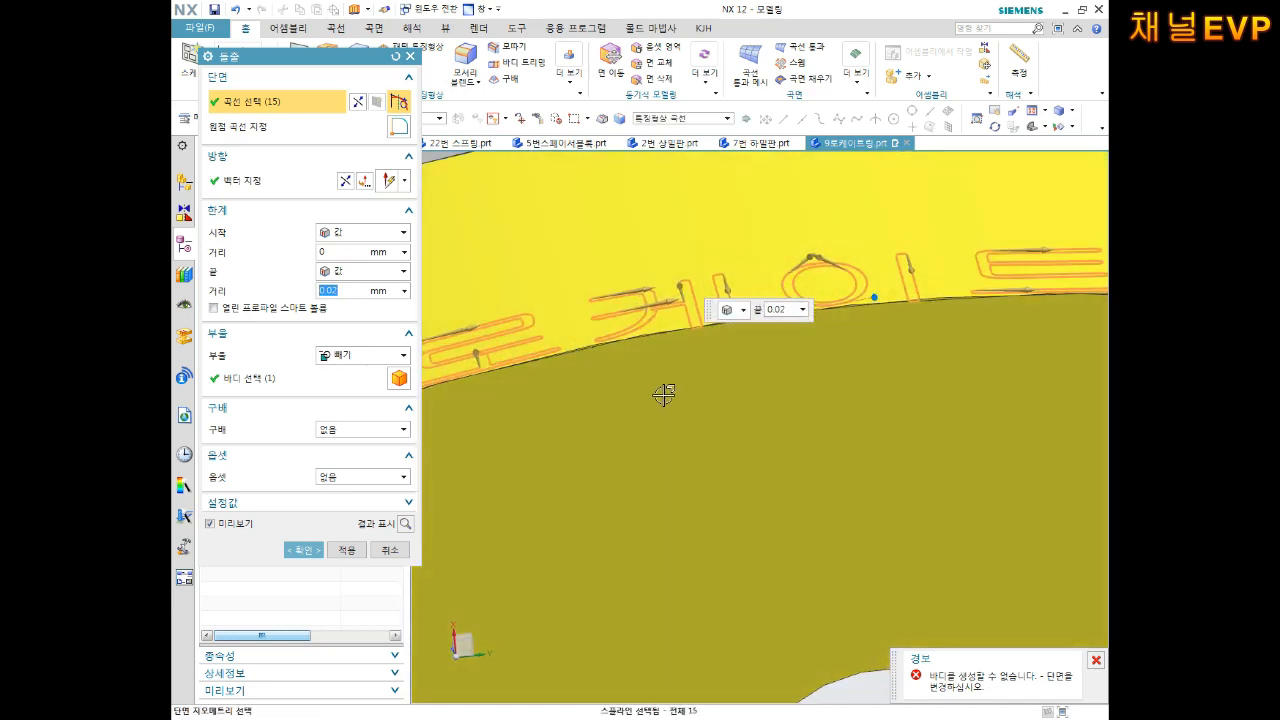
middle_click_drag(663, 394, 667, 452)
scroll(650, 445, "down", 6)
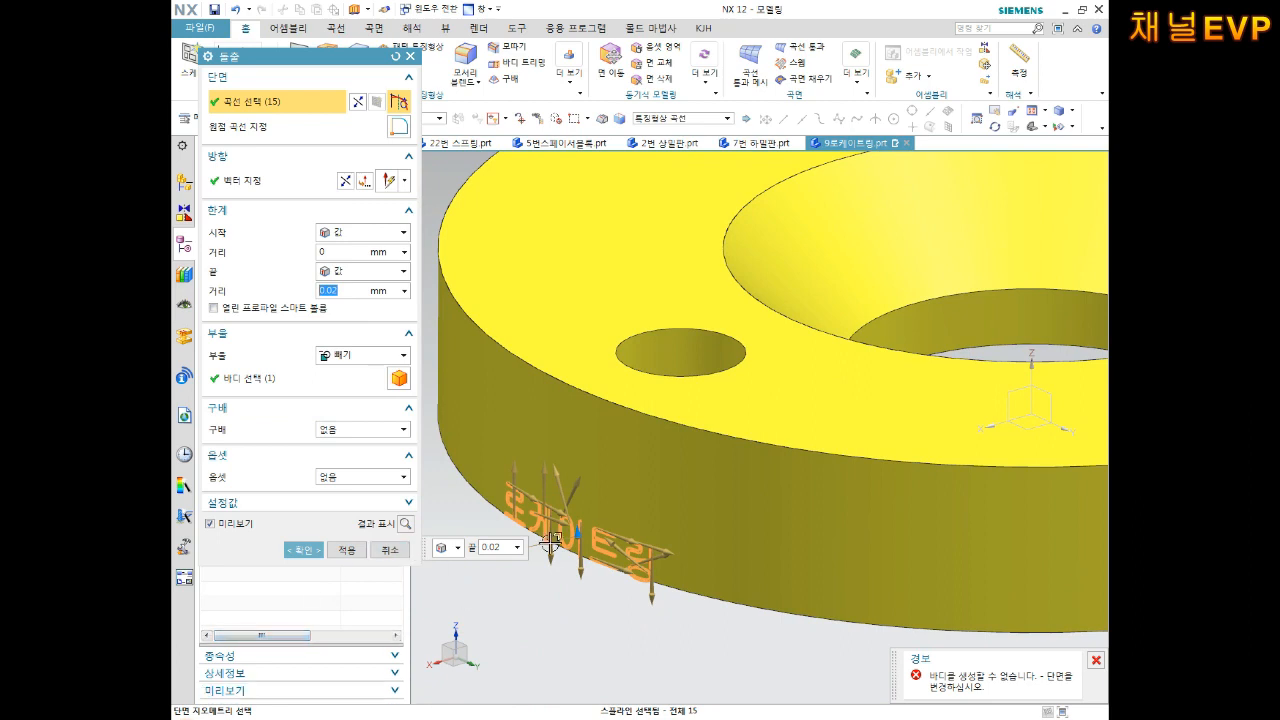
scroll(551, 543, "up", 5)
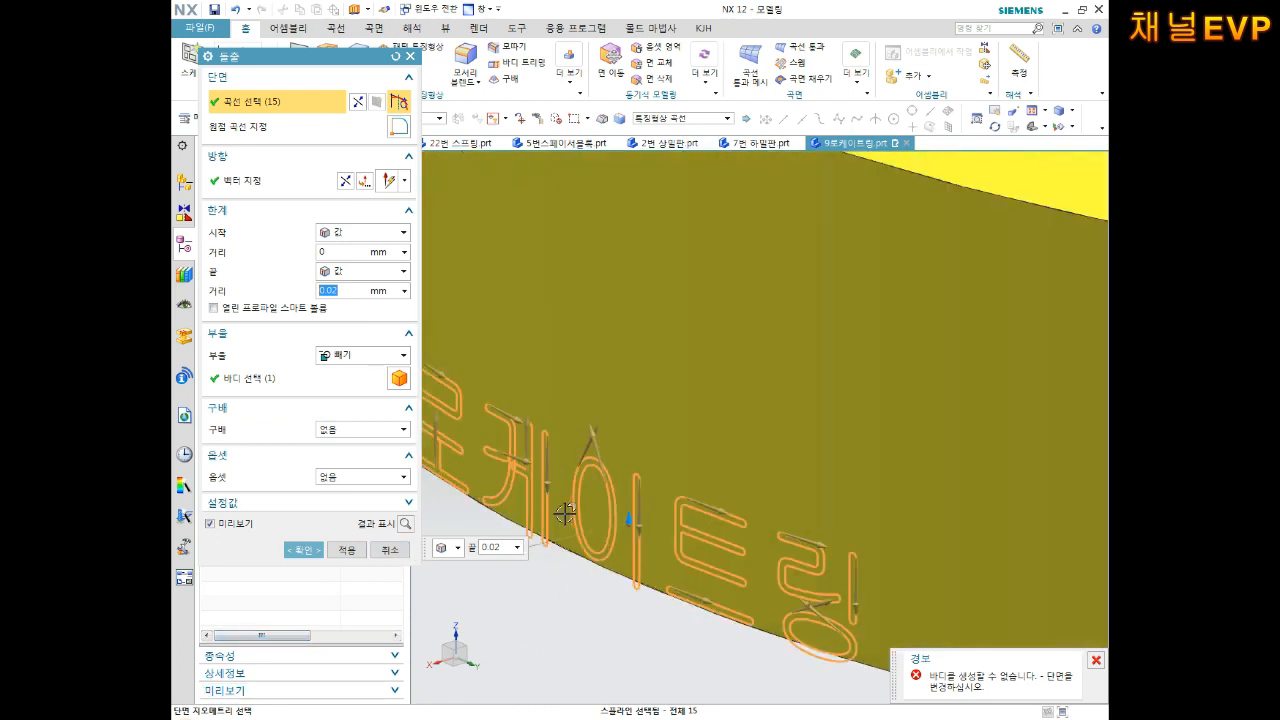
Step: Try to build the text cut by reversing the extrude direction and the section's curve direction
left_click(343, 181)
scroll(549, 341, "down", 4)
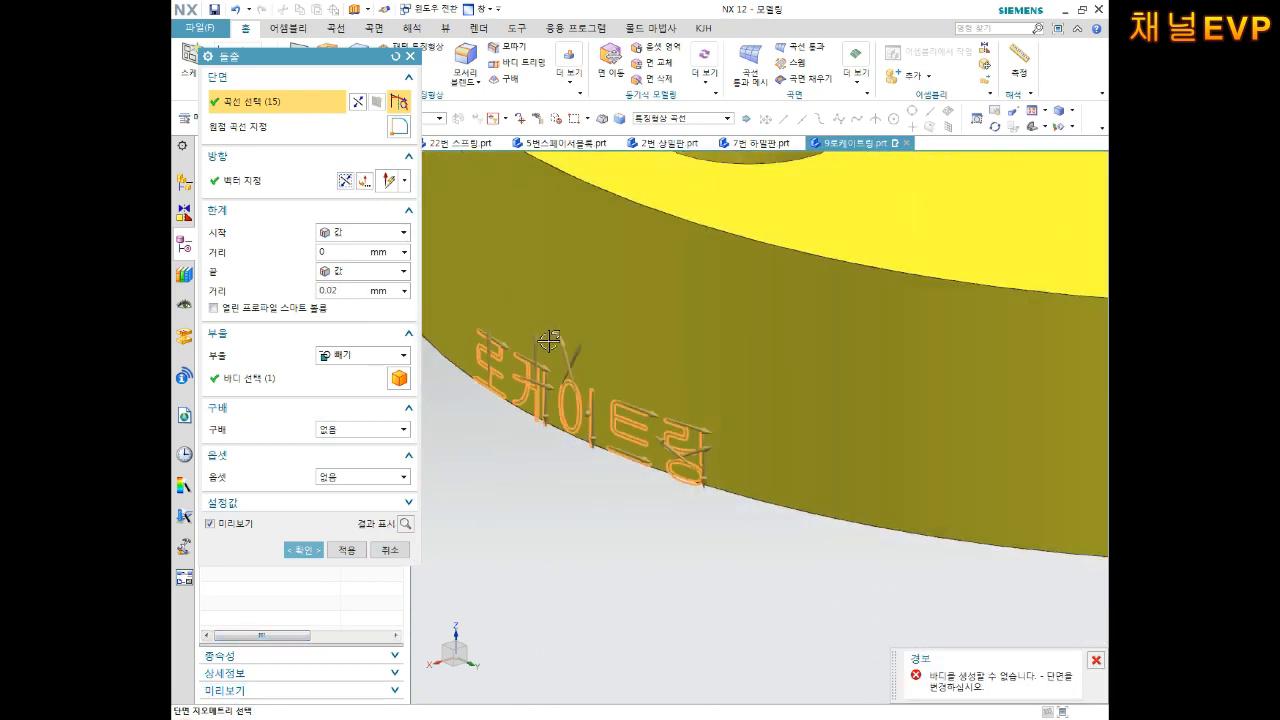
scroll(531, 372, "down", 2)
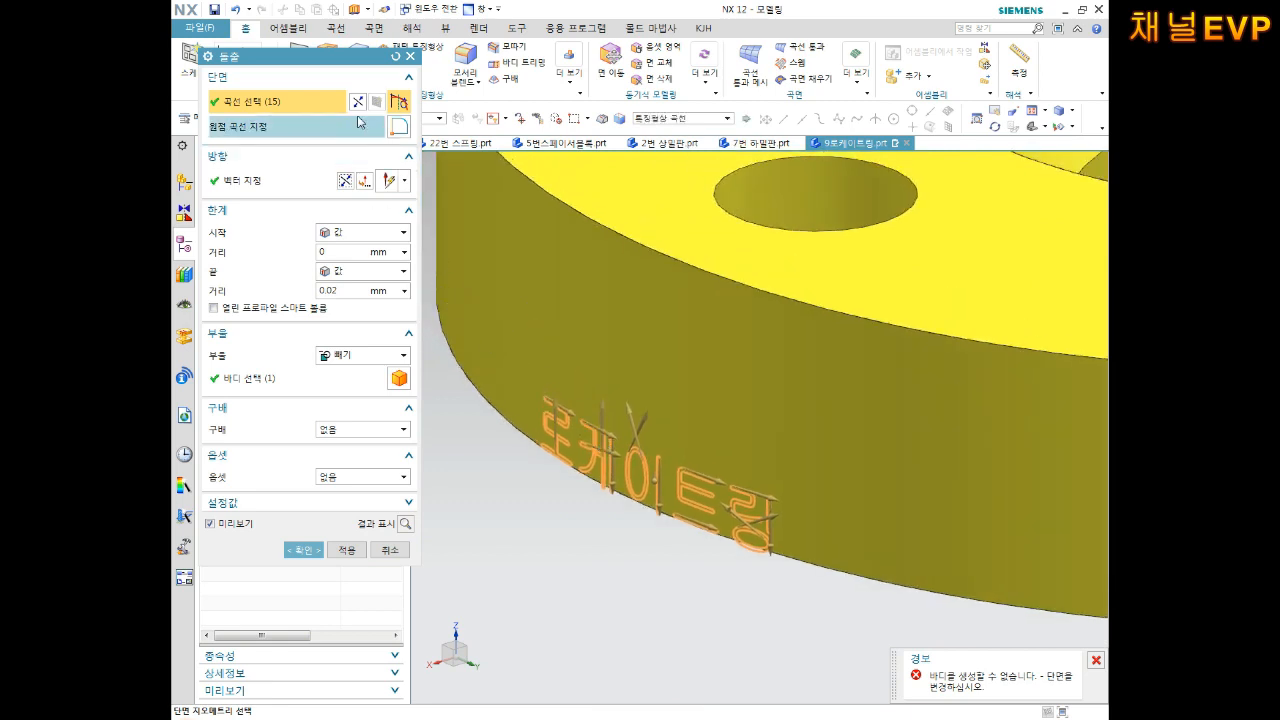
left_click(354, 101)
left_click(354, 101)
left_click(356, 101)
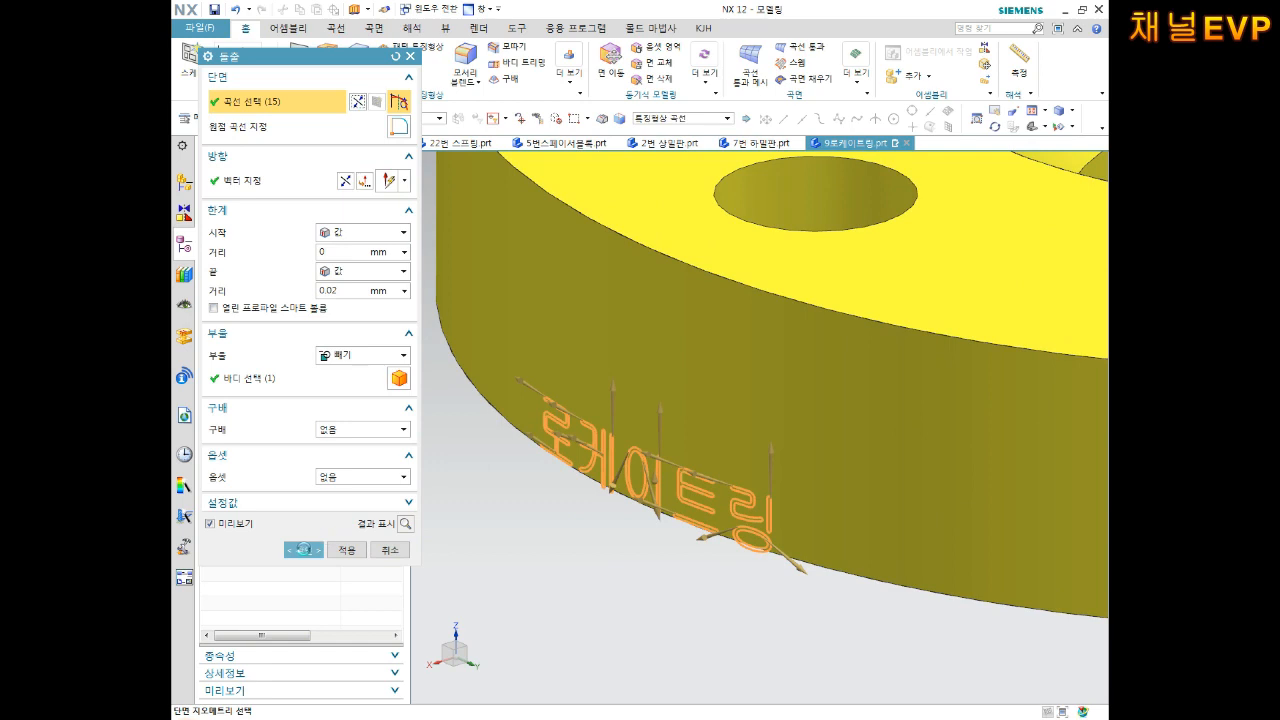
left_click(304, 549)
left_click(640, 388)
left_click(346, 181)
left_click(304, 549)
left_click(640, 388)
Step: Set the text extrude's end distance to 0.1 mm and try to apply it, reversing the direction again
left_click_drag(345, 291, 178, 300)
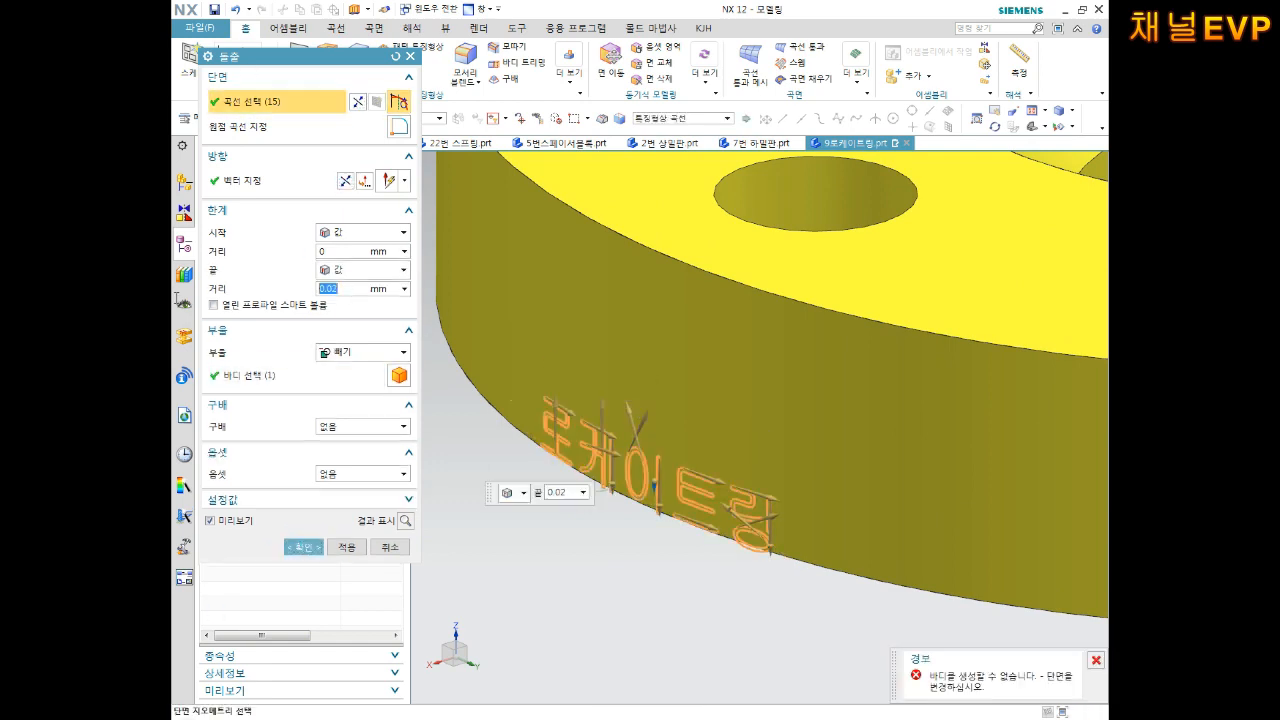
type("0.1")
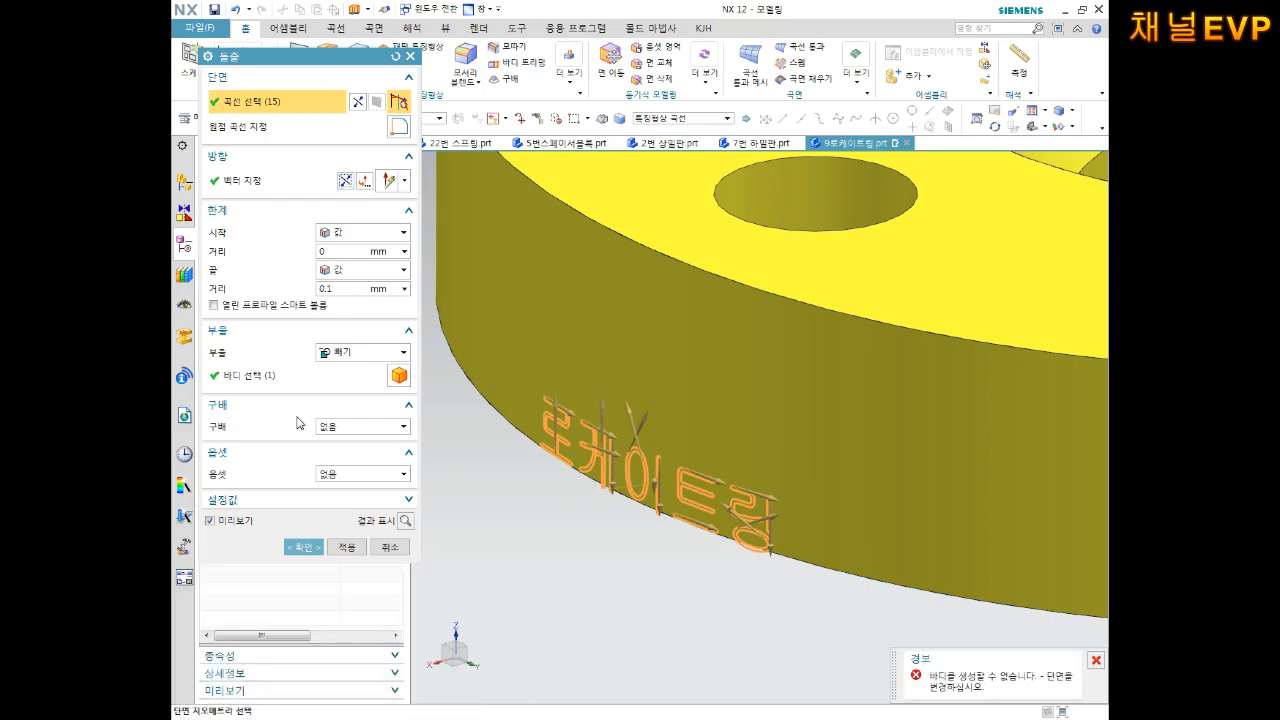
left_click(340, 548)
left_click(641, 386)
middle_click_drag(641, 386, 605, 440)
scroll(605, 440, "down", 5)
left_click(346, 180)
scroll(734, 413, "down", 3)
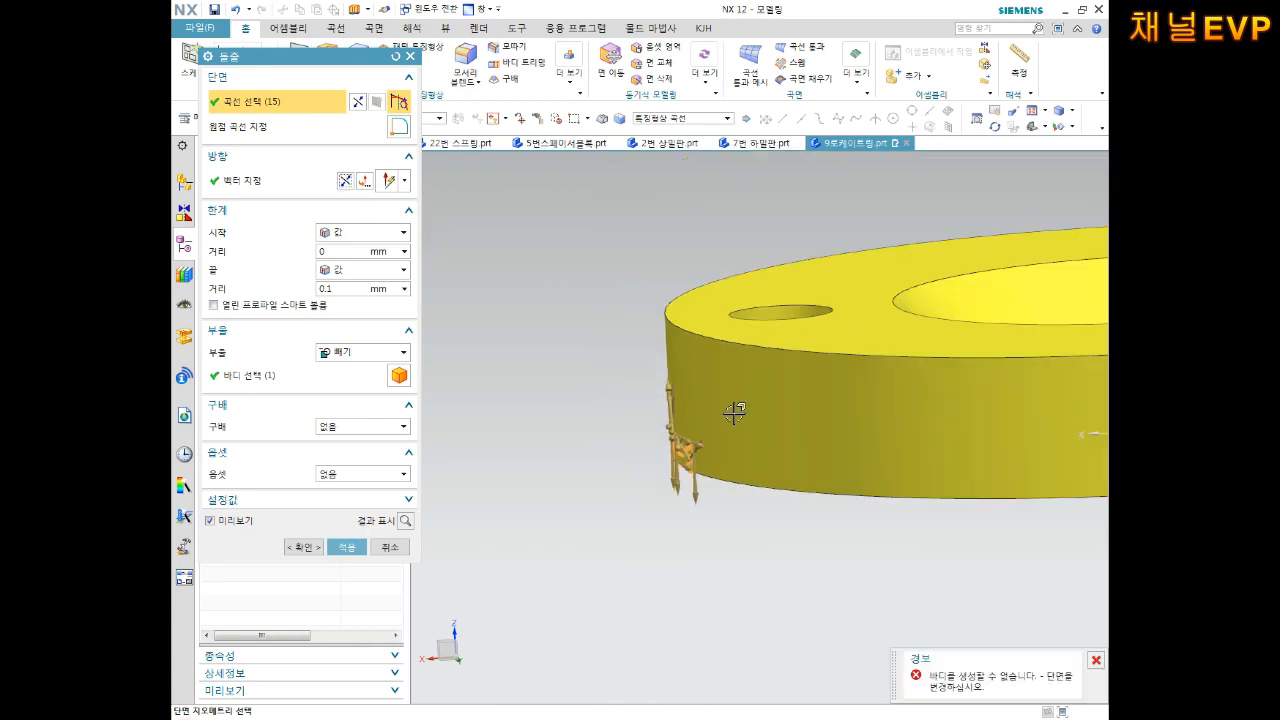
Step: Define the extrude direction as an inferred vector from the ring's central datum coordinate system and create the text cut
scroll(734, 413, "down", 3)
left_click(366, 185)
middle_click_drag(737, 372, 743, 412)
left_click(404, 86)
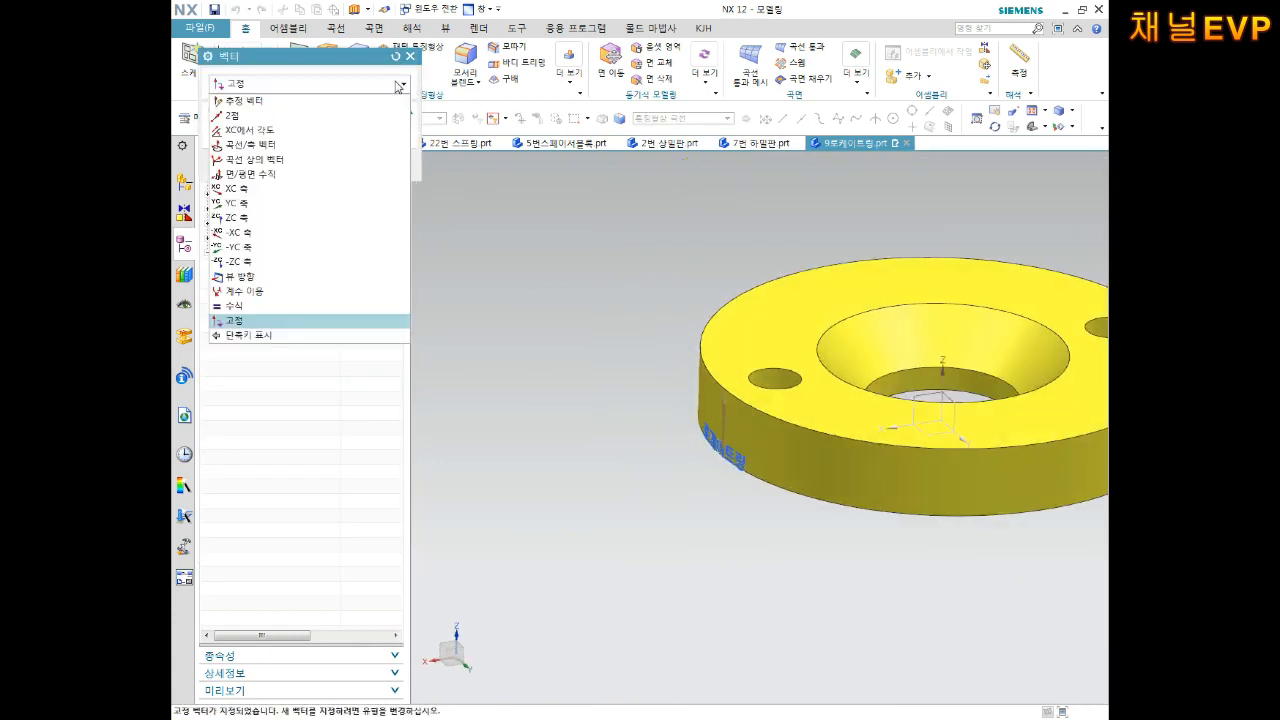
left_click(385, 103)
left_click(910, 428)
middle_click(790, 445)
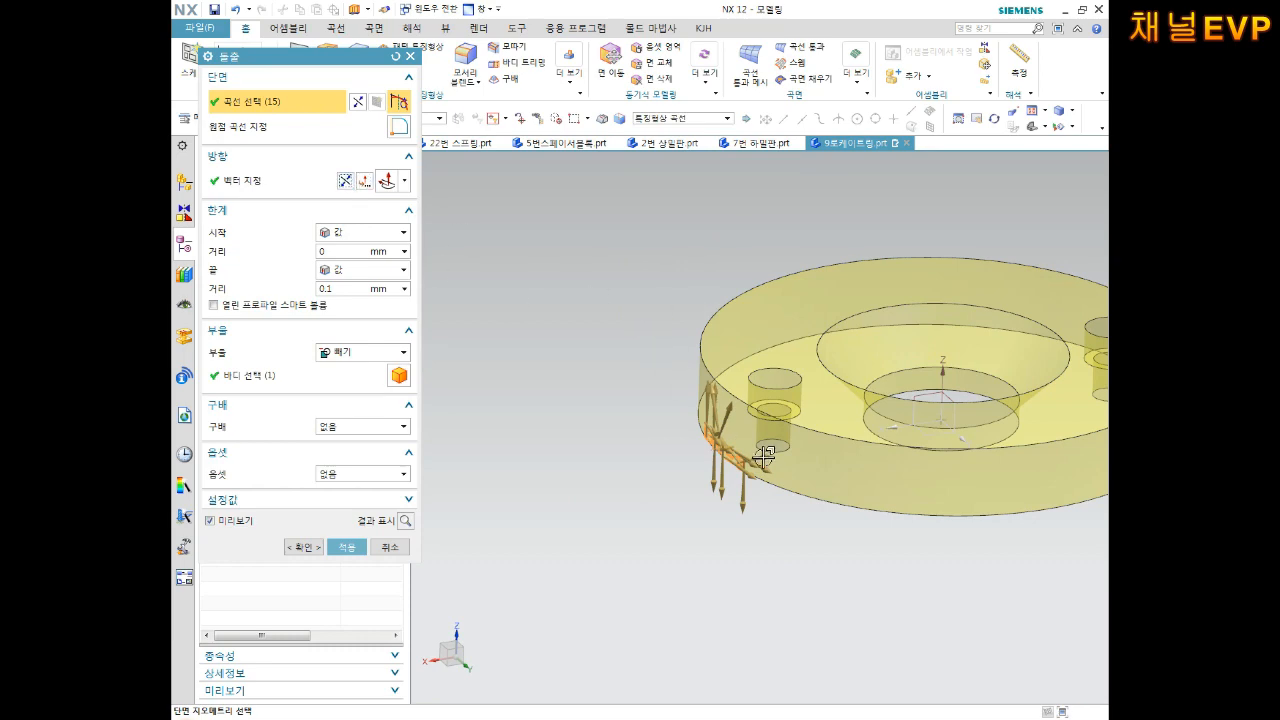
scroll(760, 455, "up", 6)
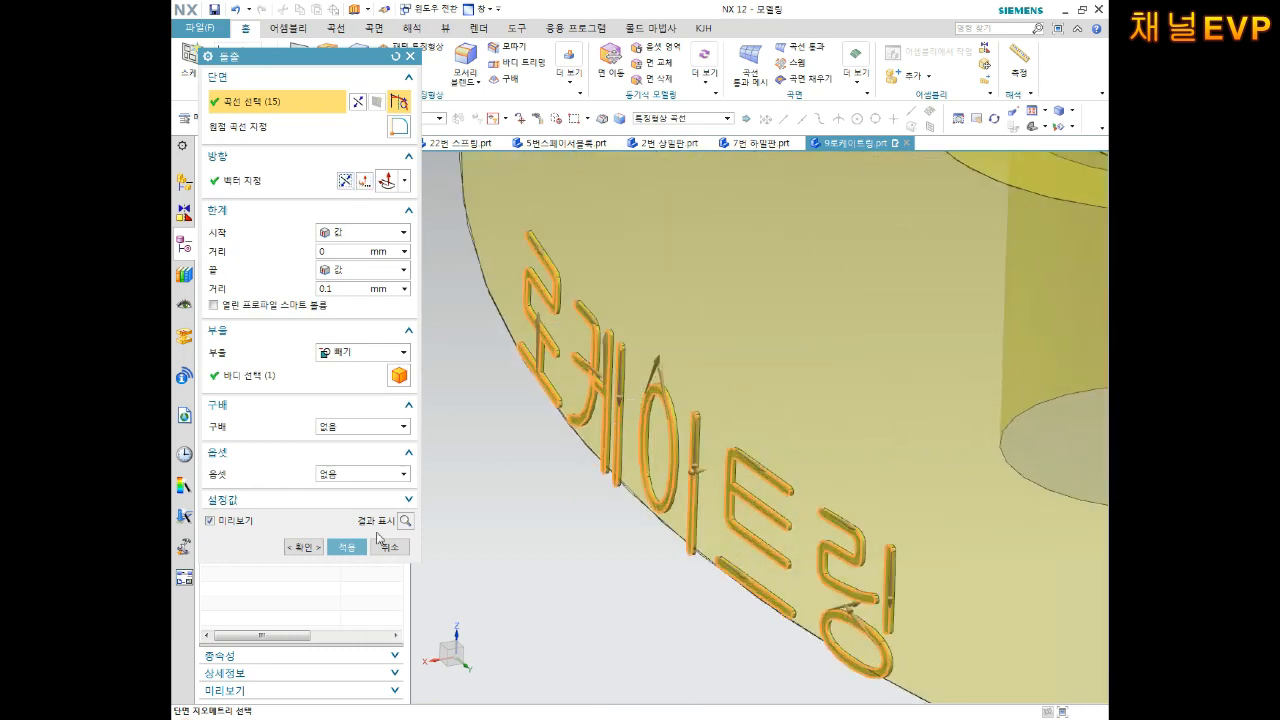
left_click(305, 546)
Step: Assign the feature face colour Iron Gray (ID 201) to the text extrude
middle_click_drag(530, 300, 677, 300)
scroll(681, 341, "down", 3)
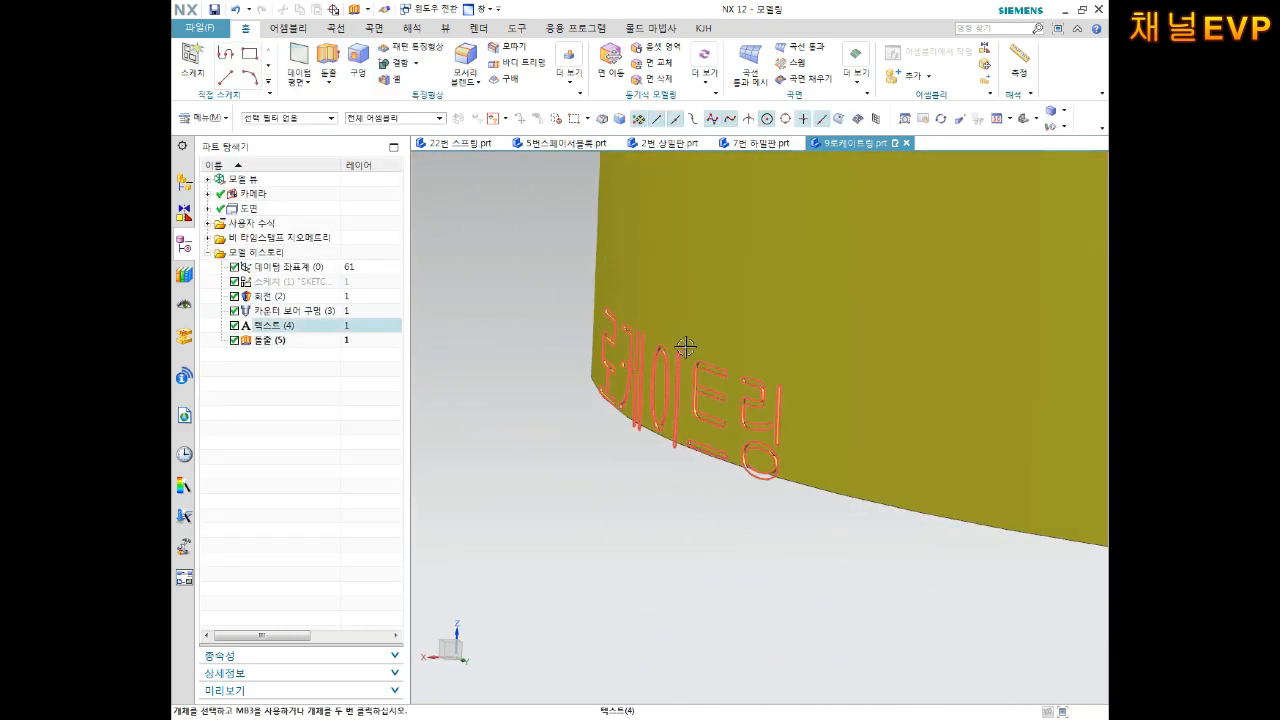
middle_click_drag(686, 348, 728, 350)
right_click(270, 350)
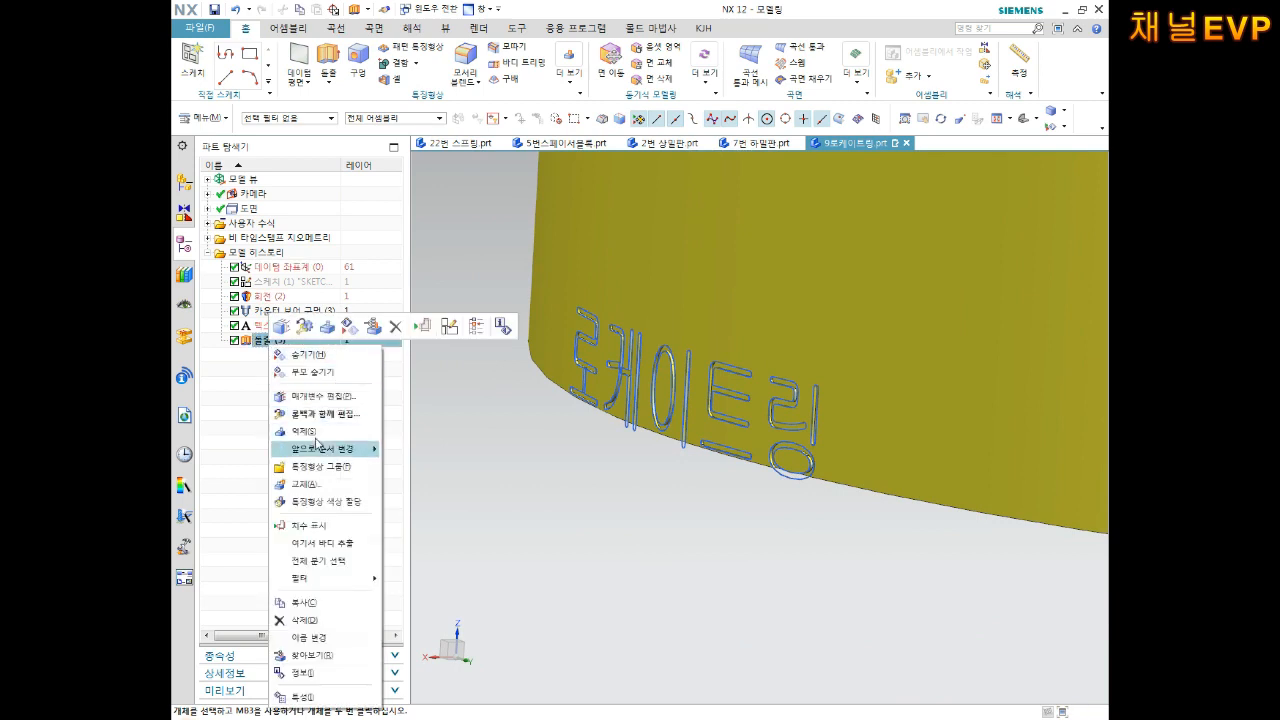
left_click(336, 503)
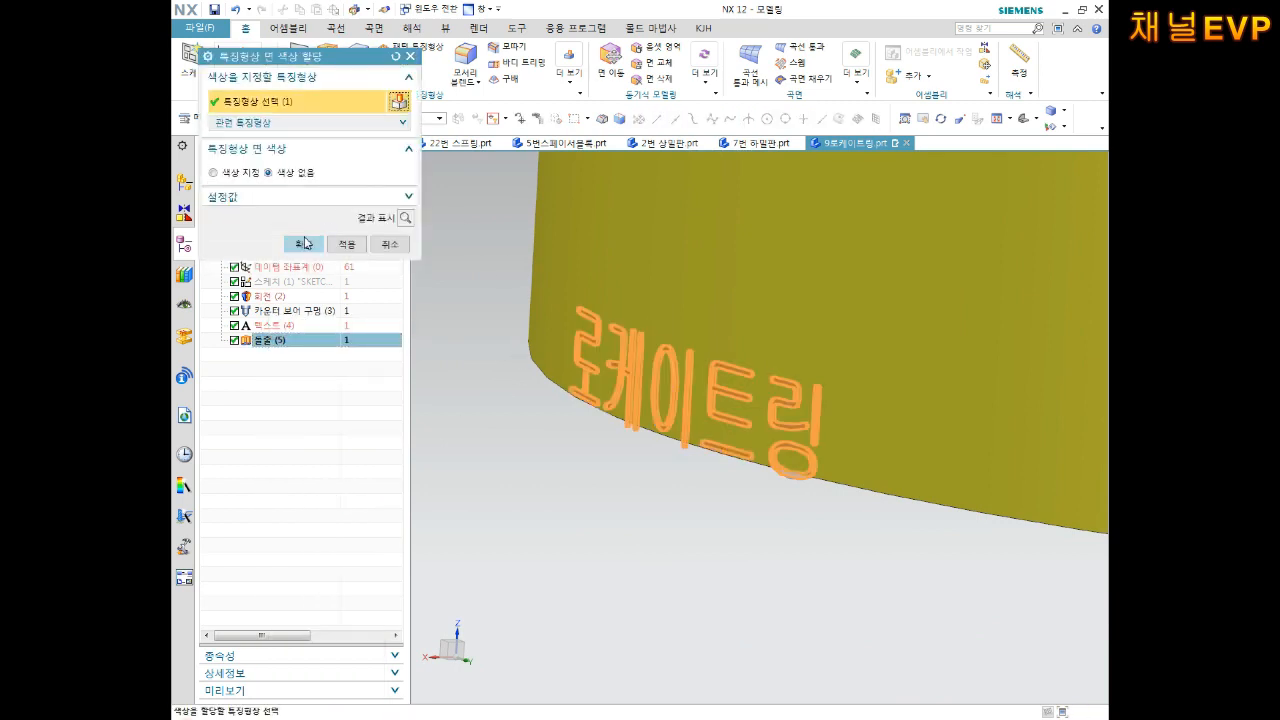
left_click(241, 174)
left_click(381, 192)
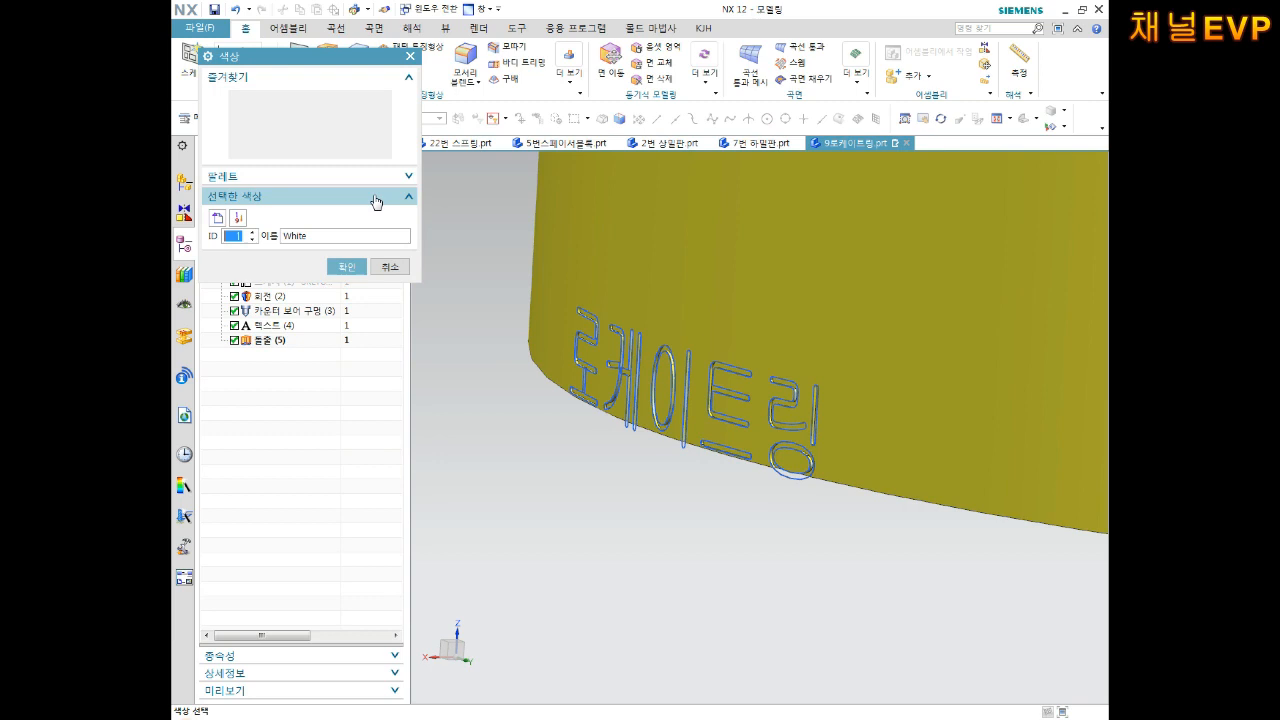
left_click(275, 151)
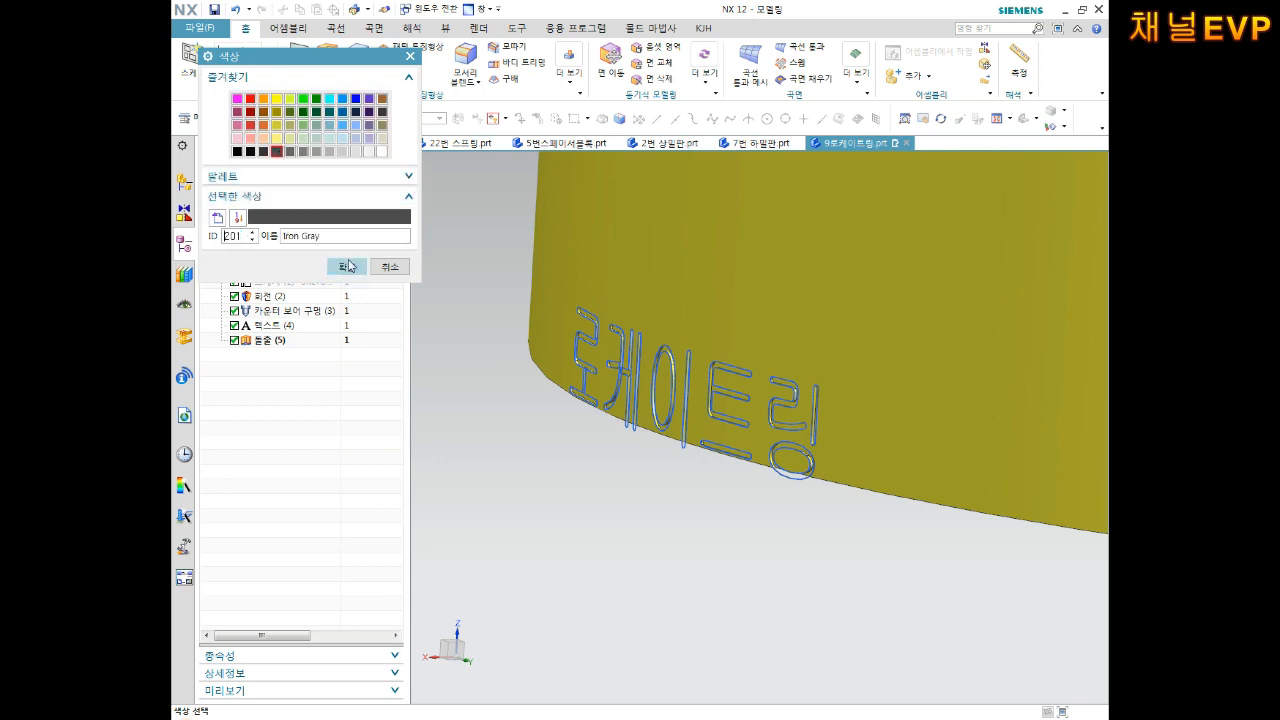
left_click(347, 267)
left_click(308, 265)
Step: Hide the text and counterbored hole features in the model history
middle_click_drag(520, 304, 722, 260)
scroll(703, 271, "down", 7)
middle_click_drag(697, 303, 690, 330)
middle_click_drag(696, 407, 630, 344)
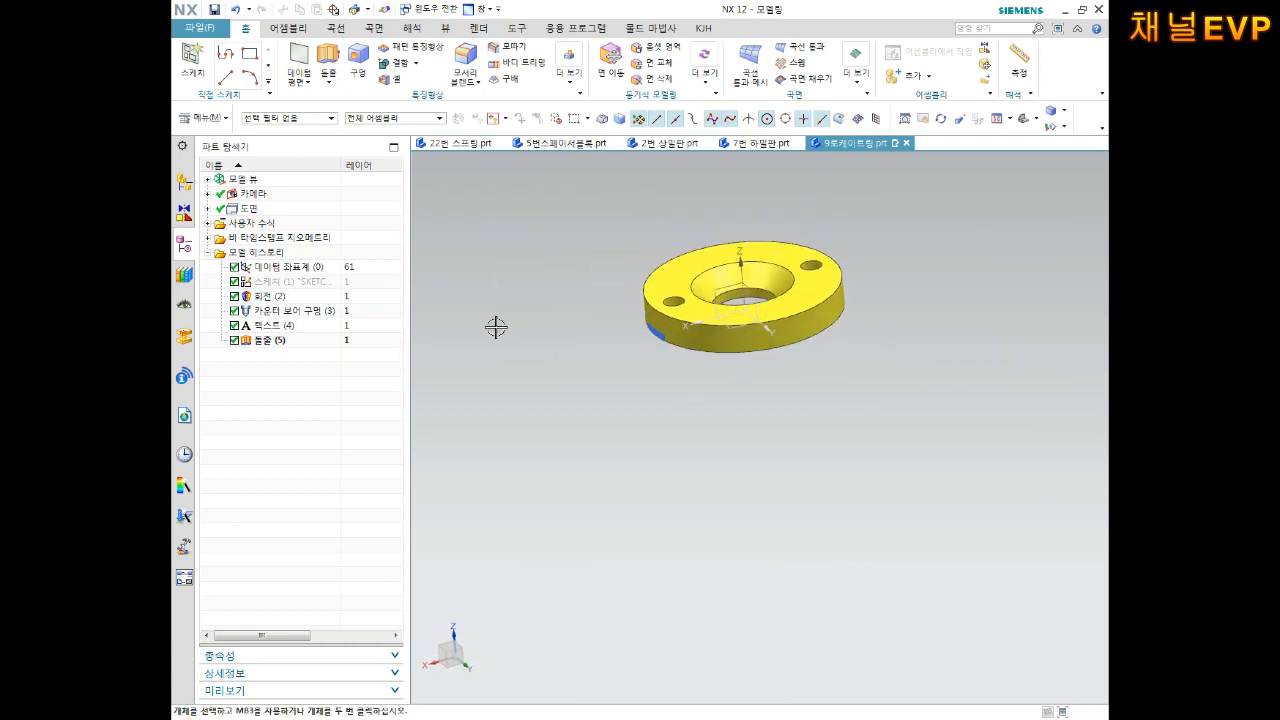
middle_click_drag(520, 345, 648, 346)
scroll(726, 274, "up", 4)
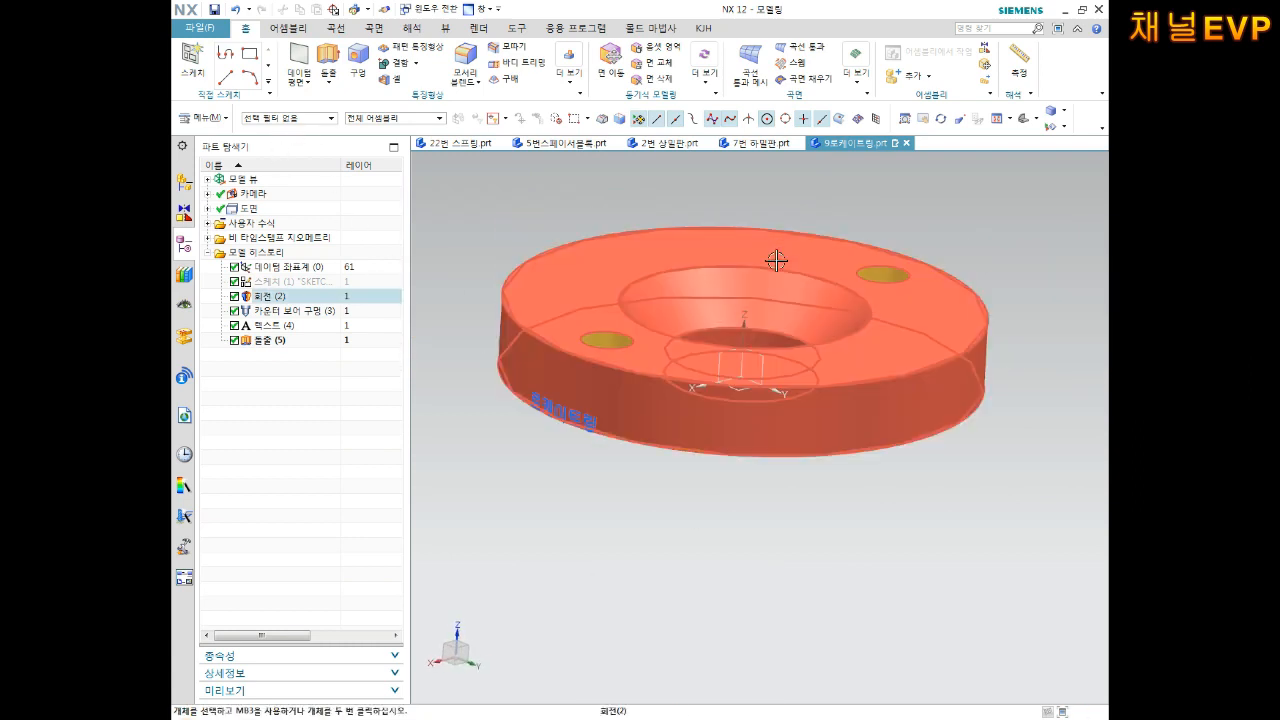
middle_click_drag(777, 251, 755, 338)
left_click(284, 329)
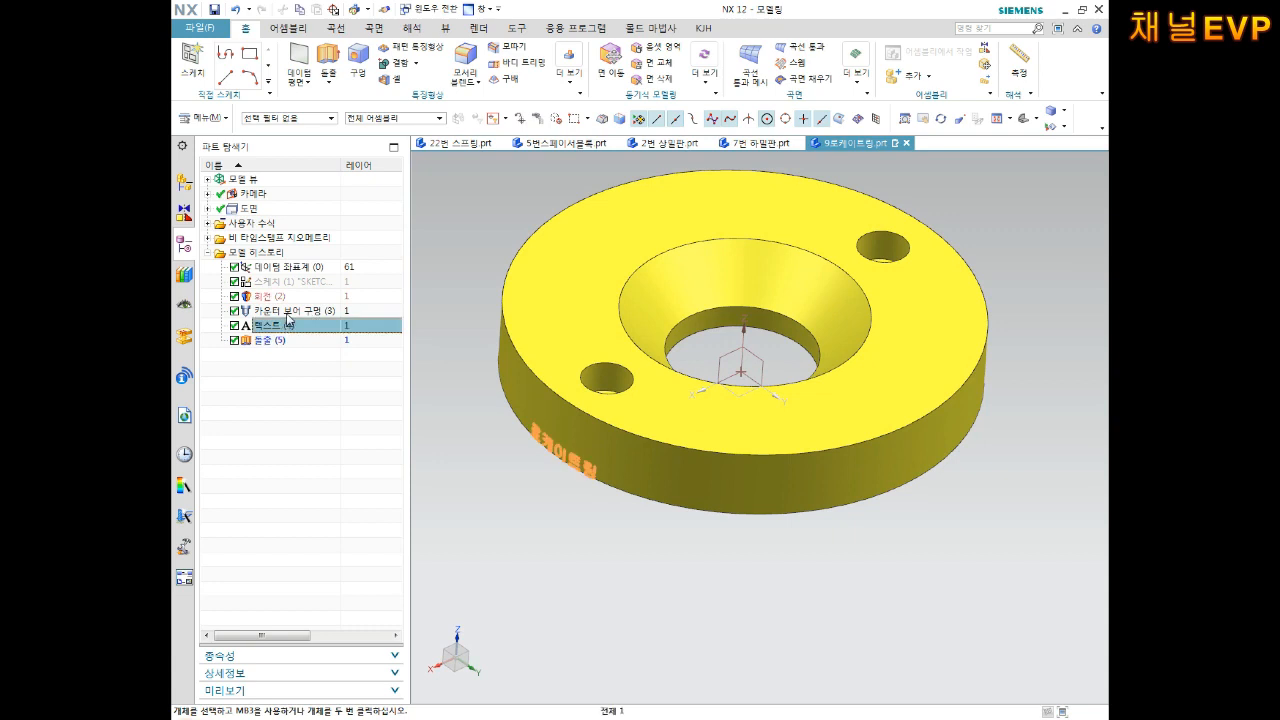
left_click(286, 313, "ctrl")
right_click(286, 313)
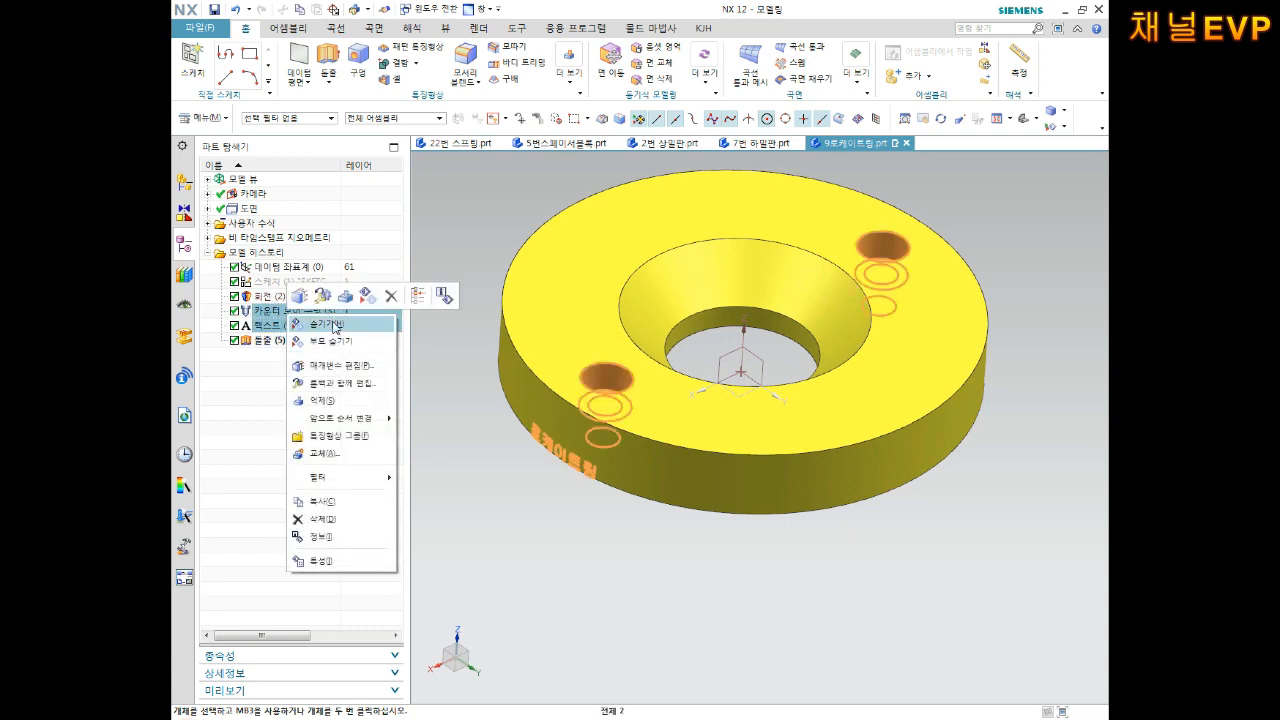
left_click(326, 324)
Step: Show the text extrude feature's body again, leaving the text curves hidden, and save the part
right_click(290, 314)
right_click(267, 343)
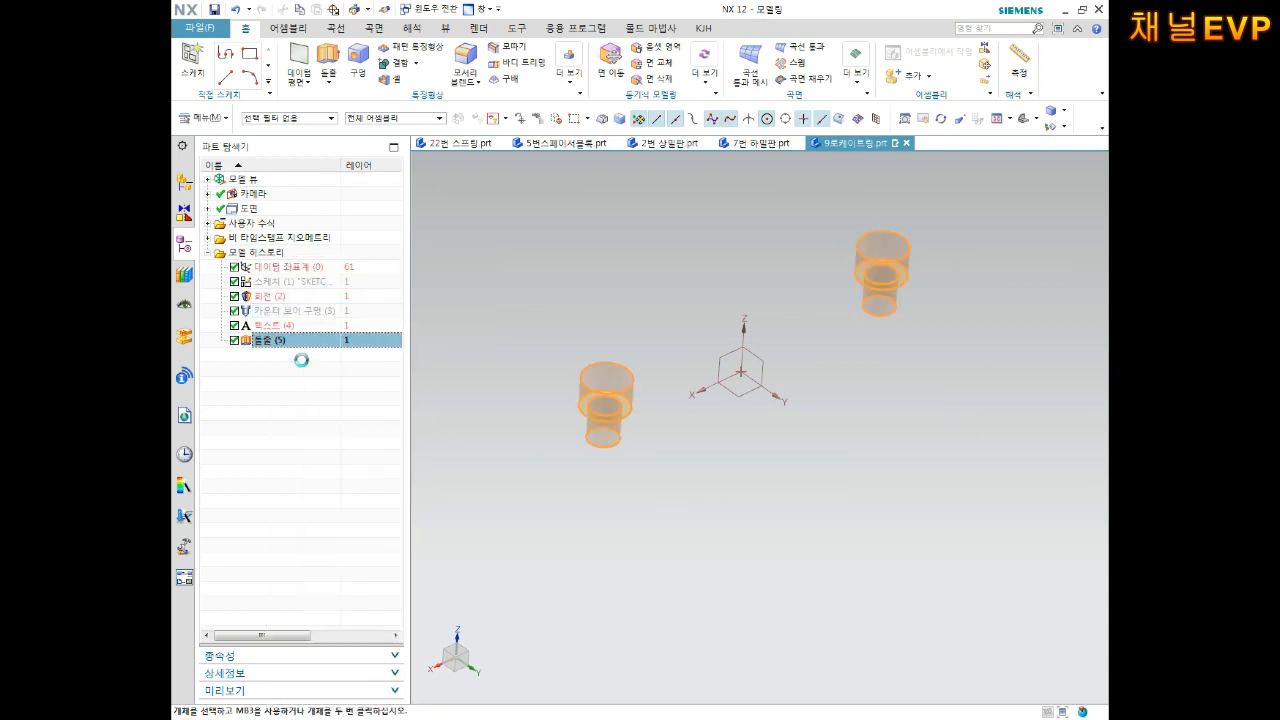
left_click(302, 358)
mouse_move(521, 327)
middle_mouse_down()
mouse_move(554, 311)
mouse_move(533, 325)
middle_mouse_up()
middle_click_drag(625, 315, 600, 374)
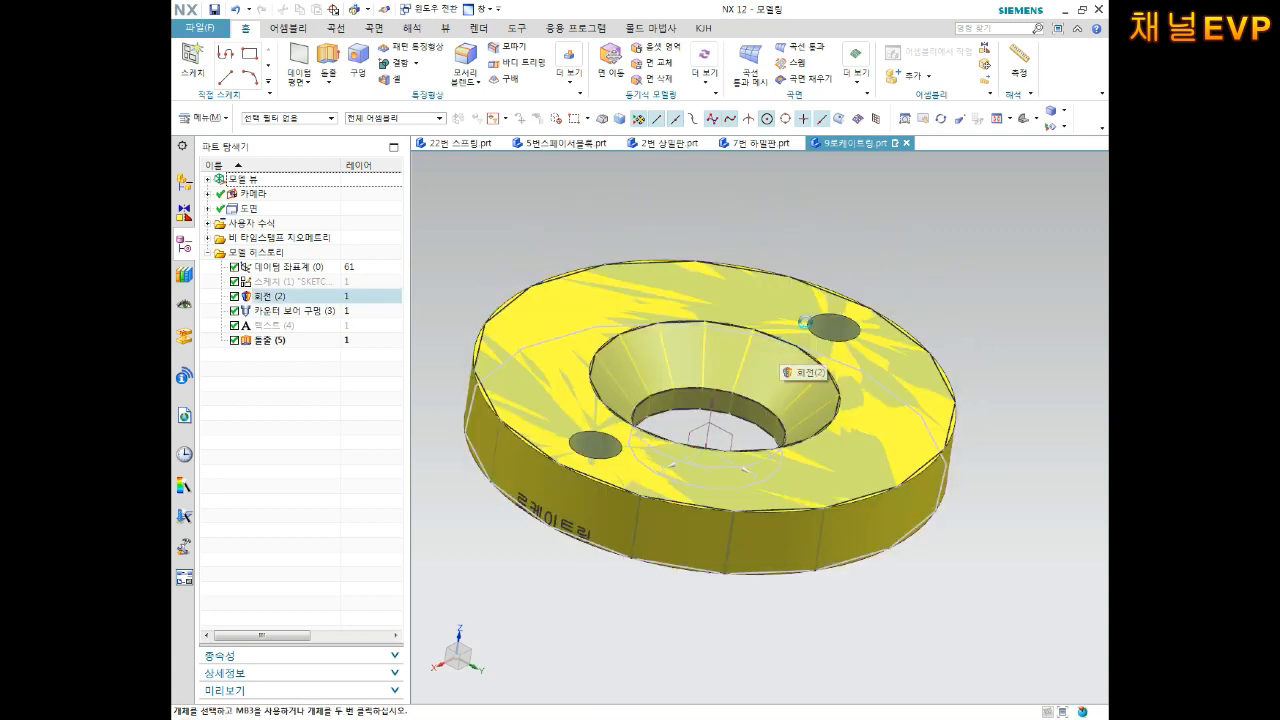
key("ctrl+s")
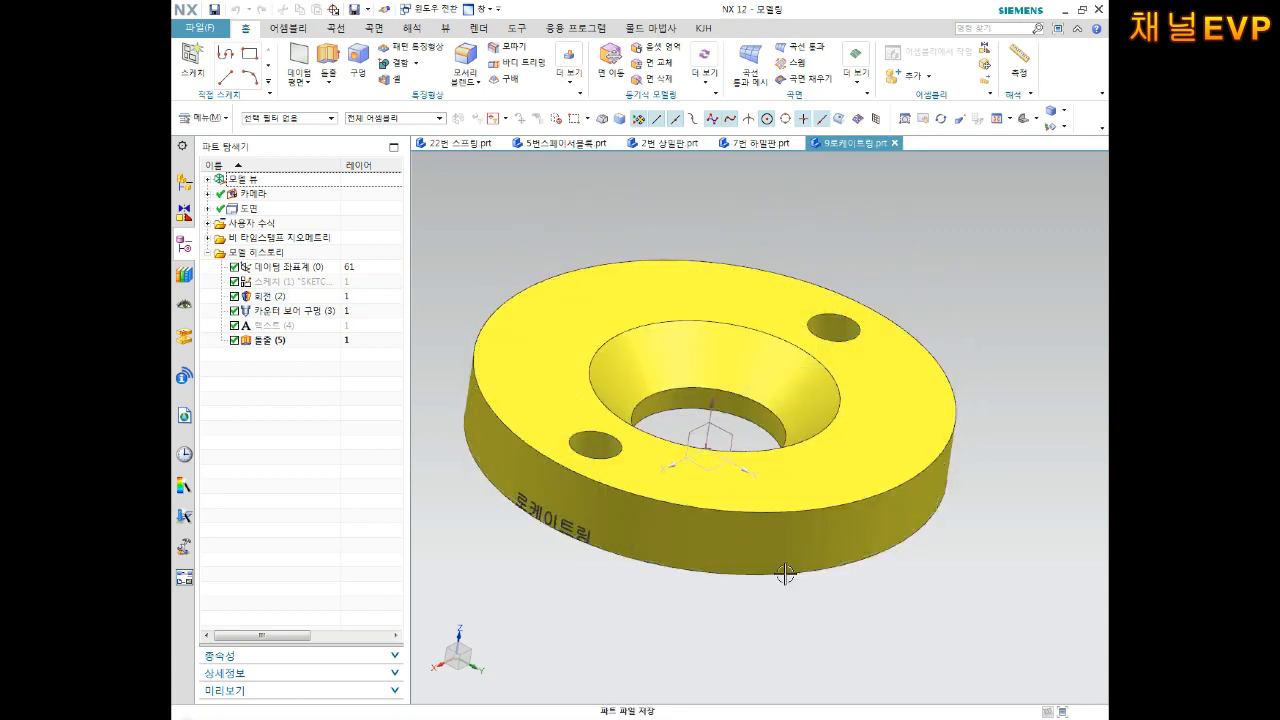
Step: Switch to the AutoCAD drawing 조립분해 연습도면.dwg and examine the core area in the mould assembly section
left_click(657, 667)
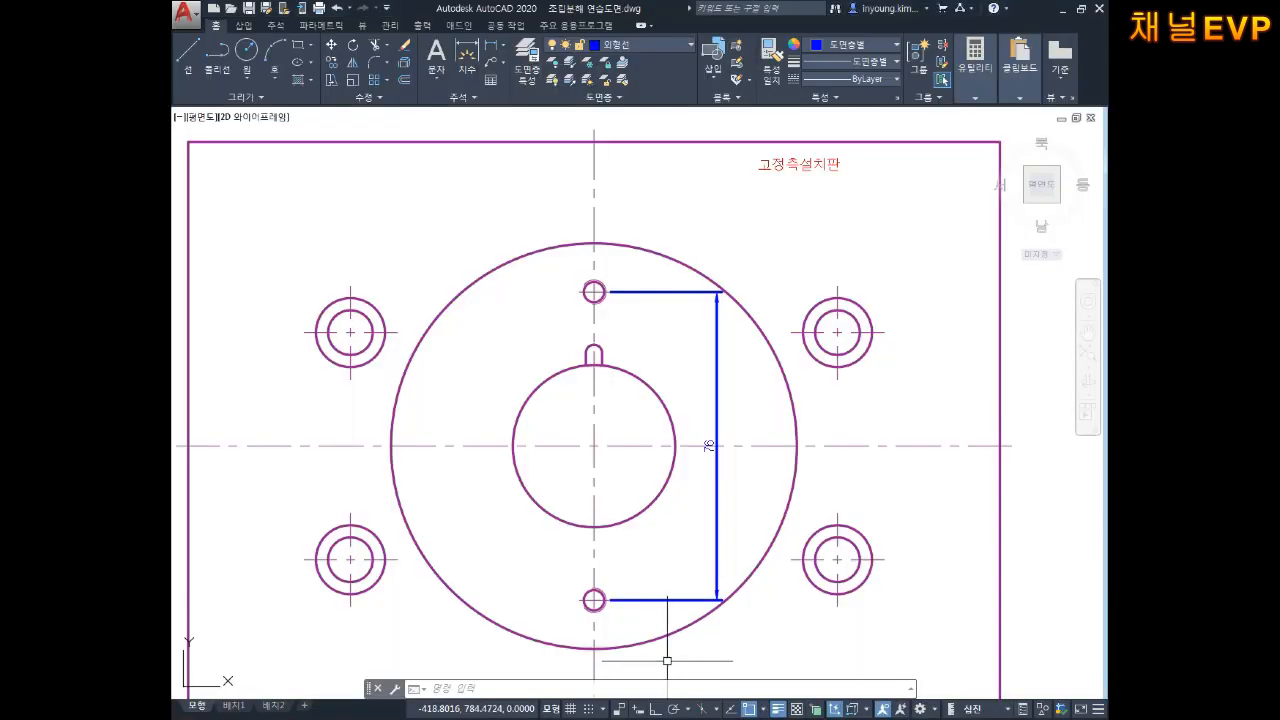
scroll(829, 278, "down", 10)
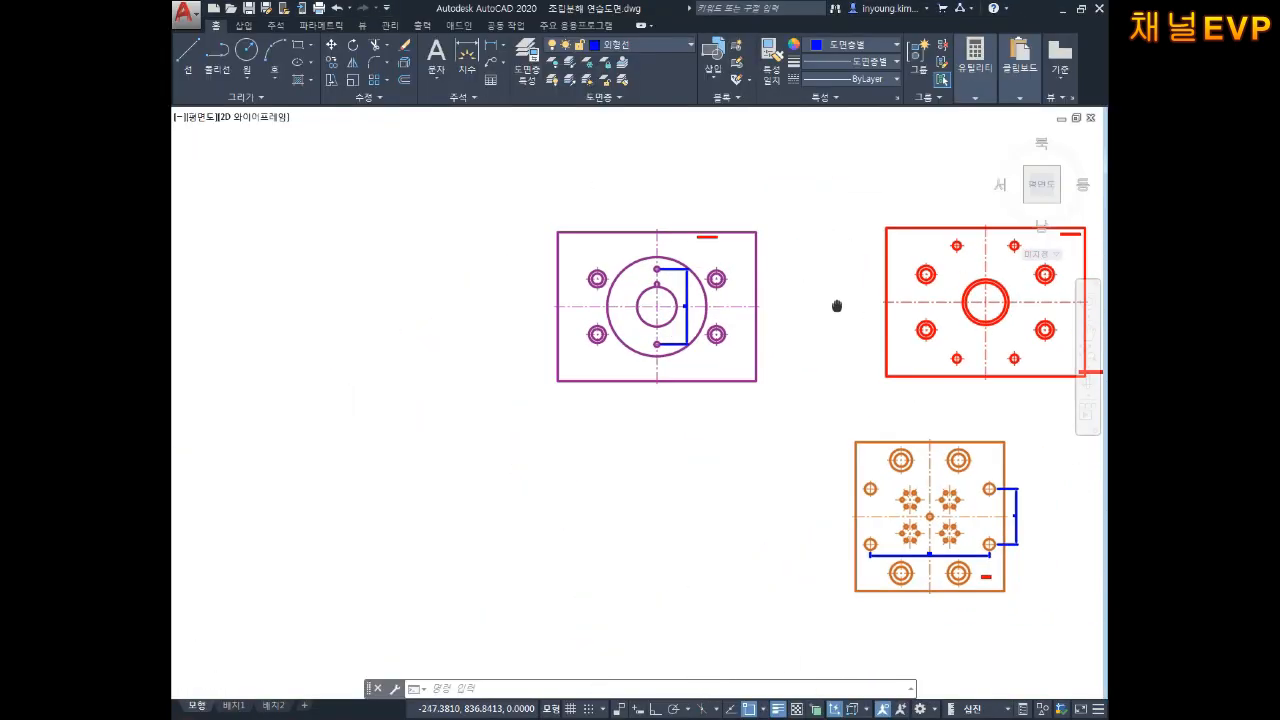
scroll(810, 432, "up", 6)
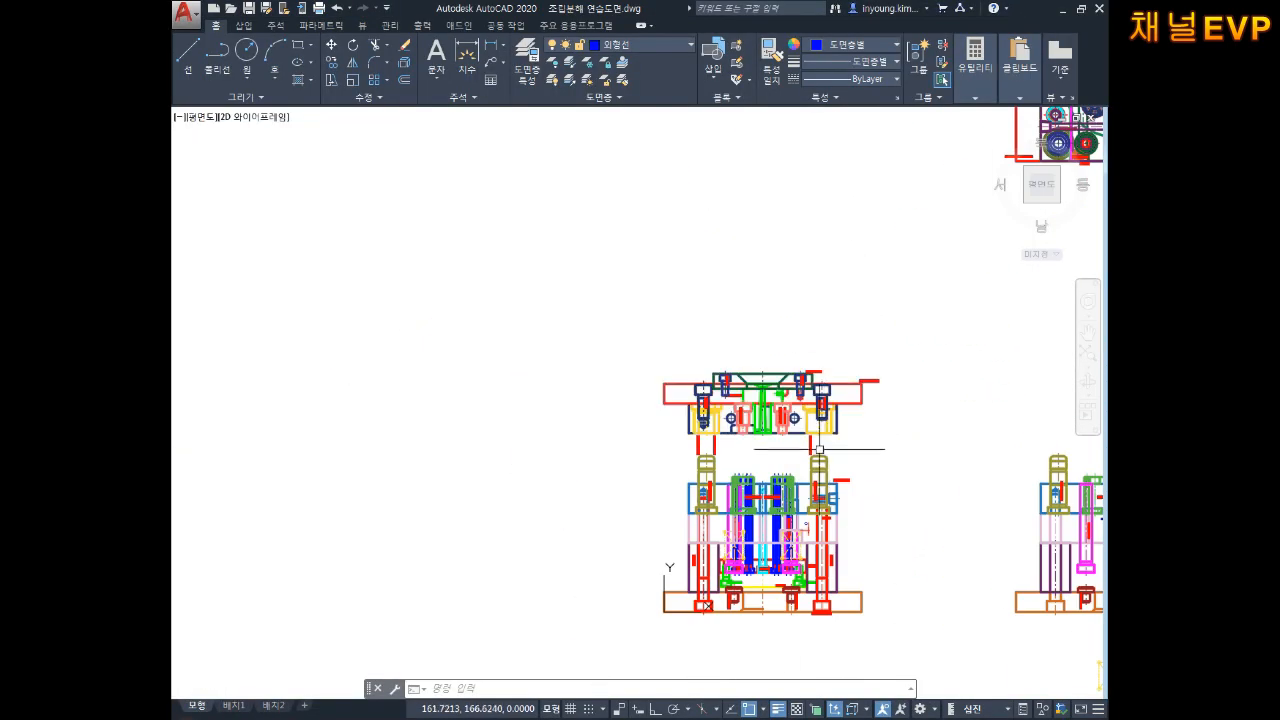
scroll(776, 432, "up", 4)
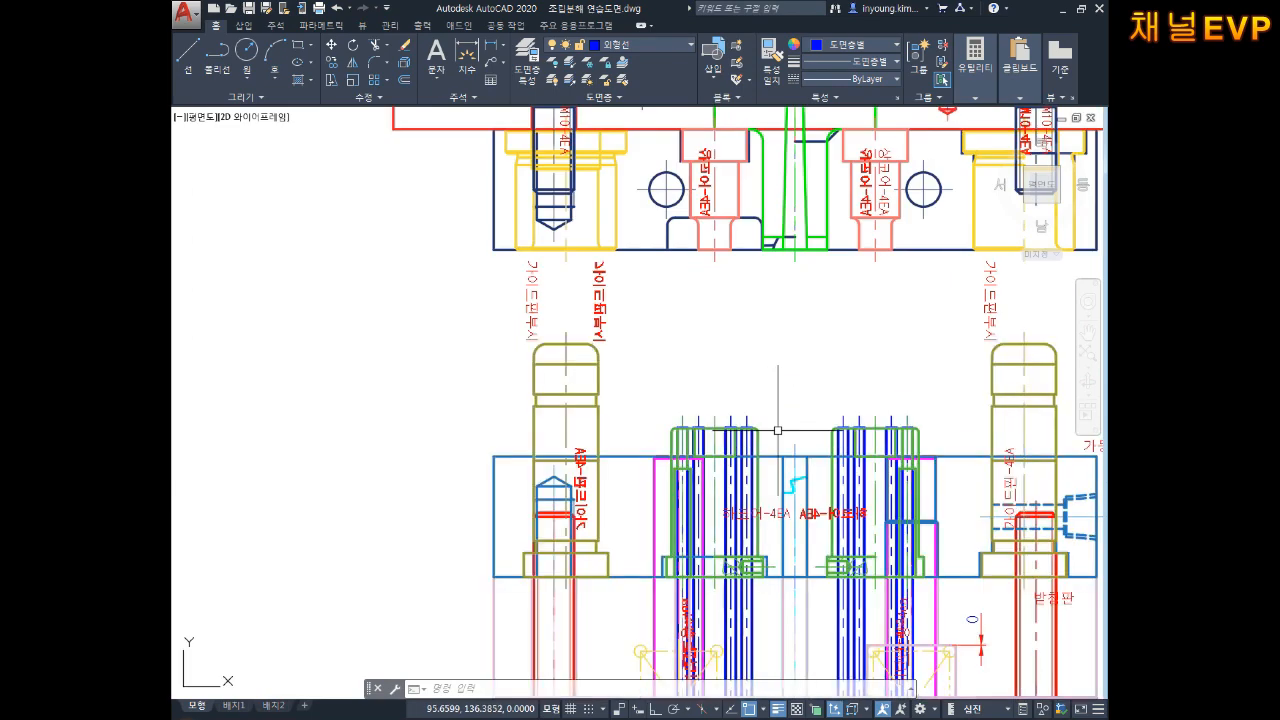
scroll(778, 430, "down", 5)
scroll(760, 420, "up", 6)
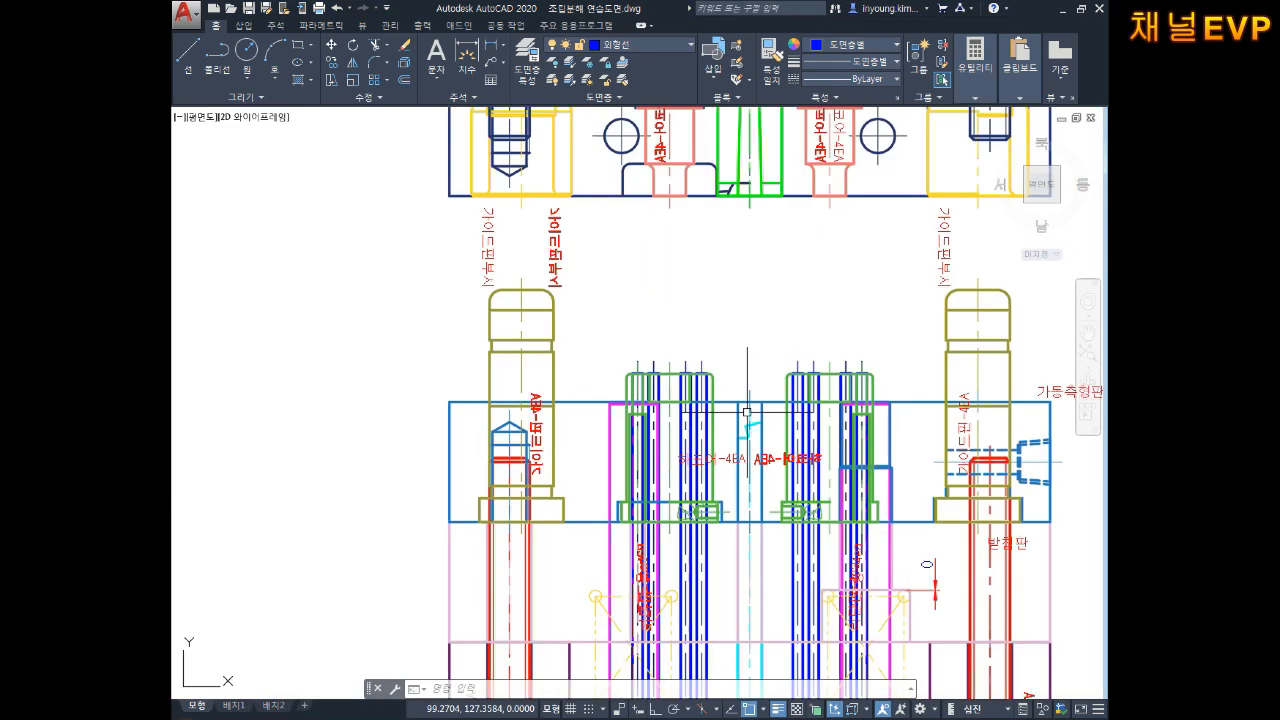
type("m")
key("space")
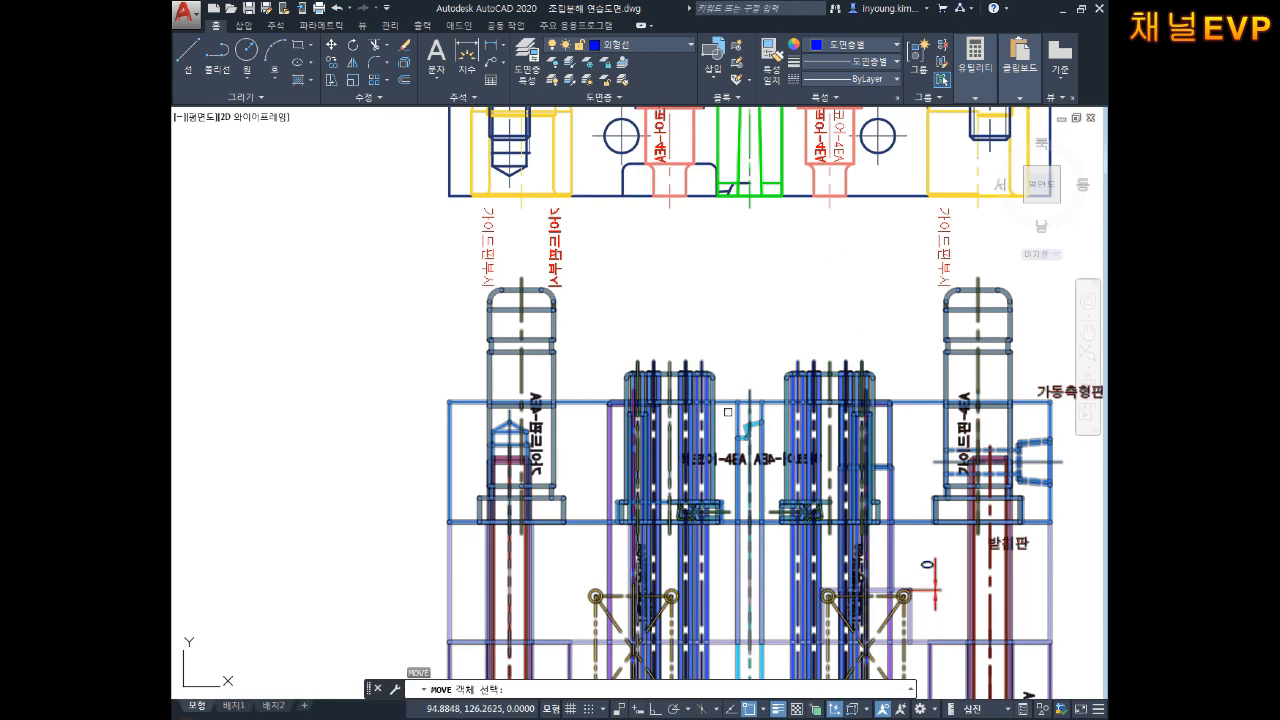
scroll(716, 376, "down", 6)
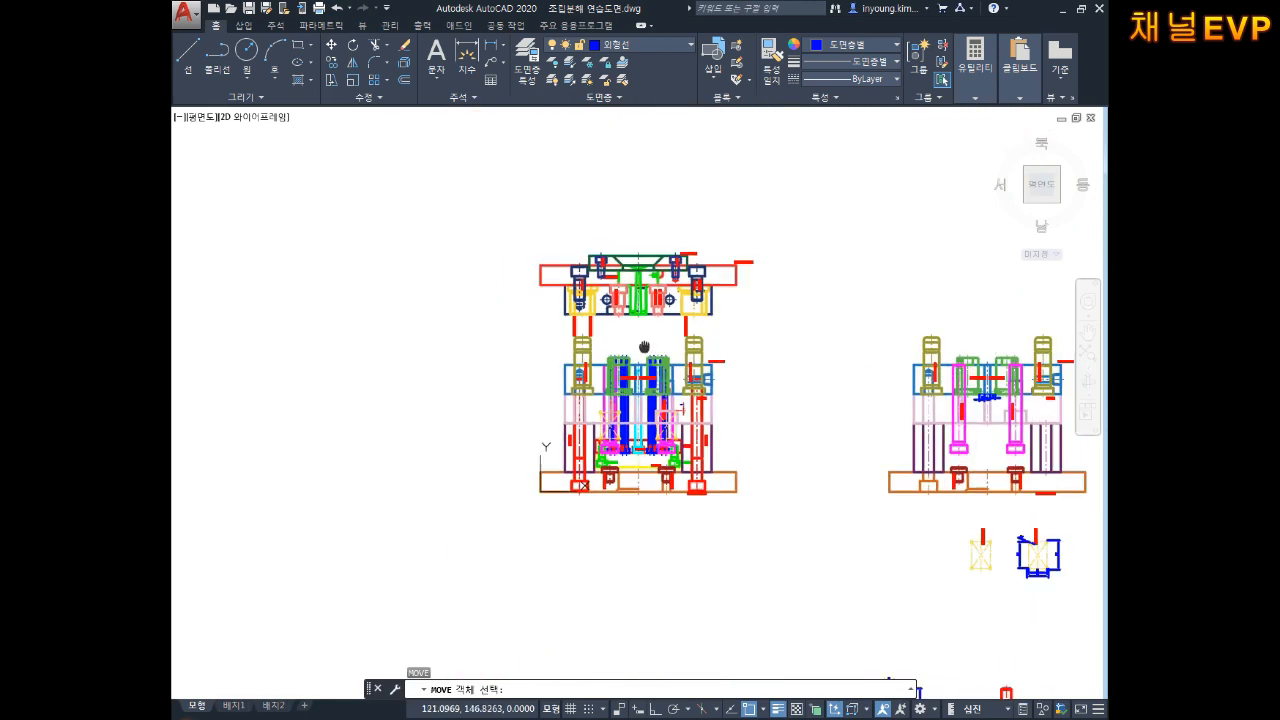
scroll(768, 333, "up", 4)
key("Escape")
key("Escape")
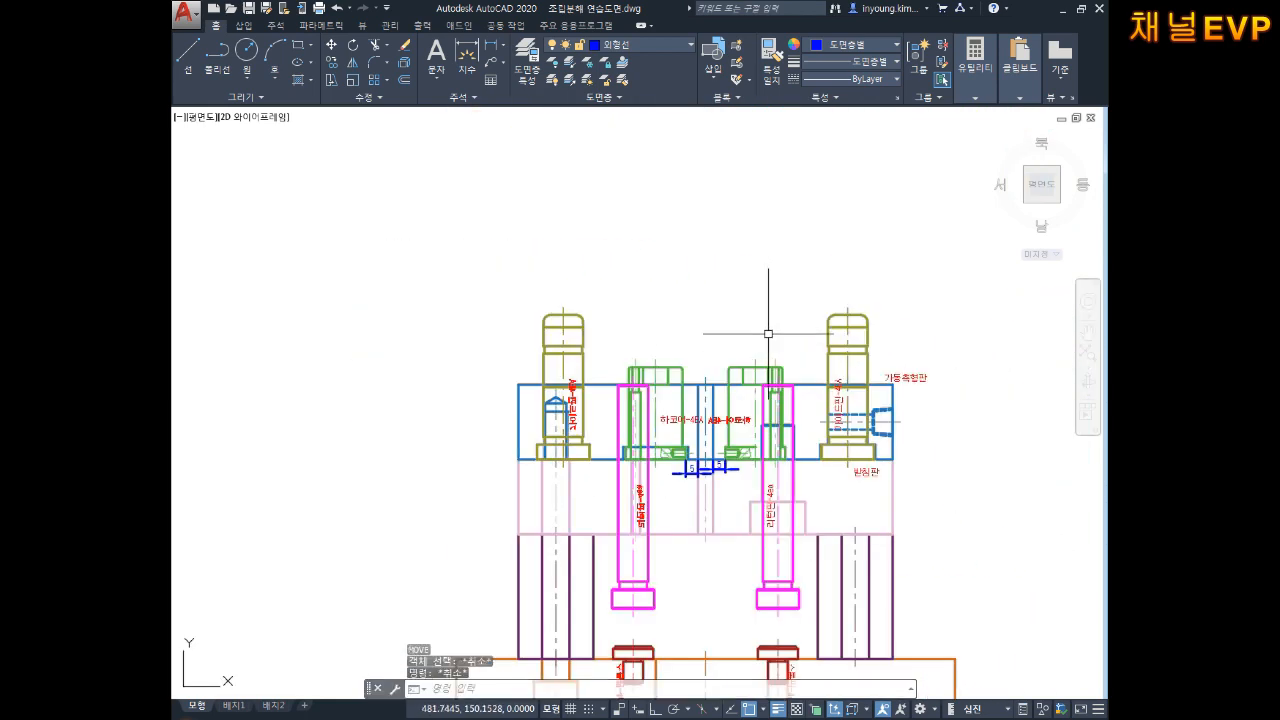
Step: Move the green 하코어-4EA core pair out of the moving-side section view into the empty space above it
key("space")
left_click(754, 364)
key("space")
left_click(754, 364)
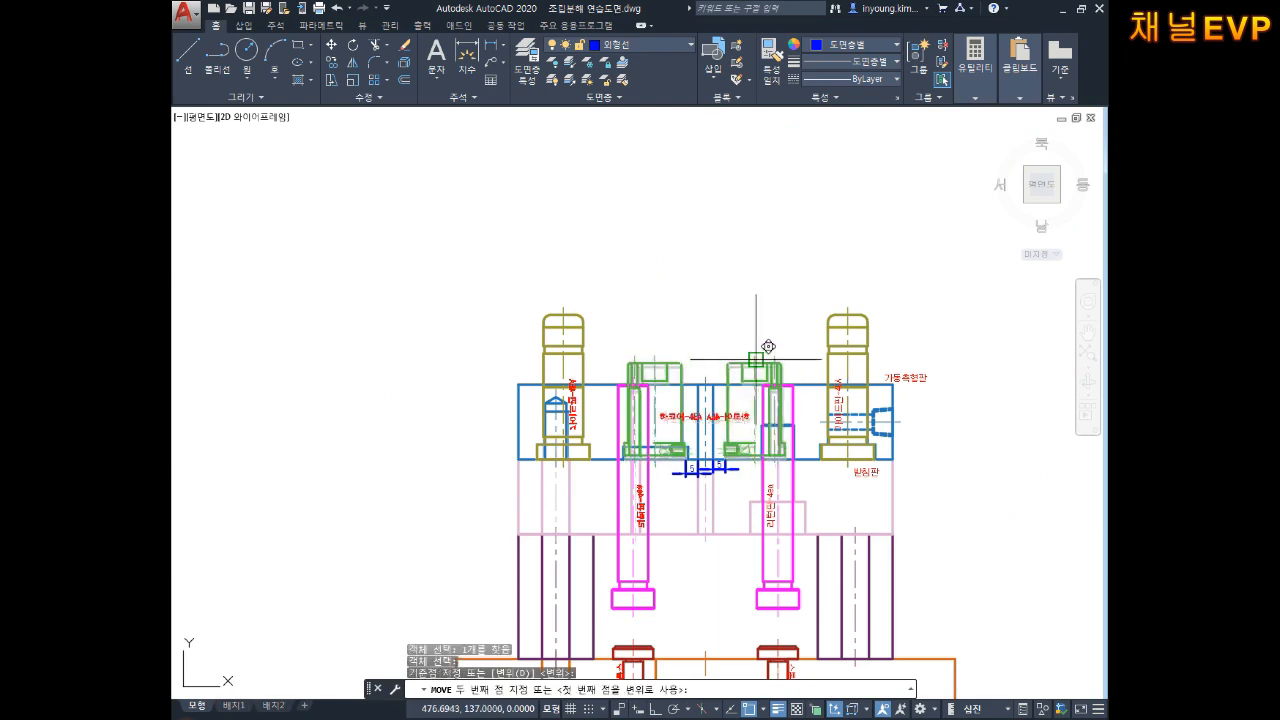
scroll(783, 206, "down", 2)
middle_click_drag(783, 206, 734, 300)
left_click(776, 218)
key("Escape")
key("Escape")
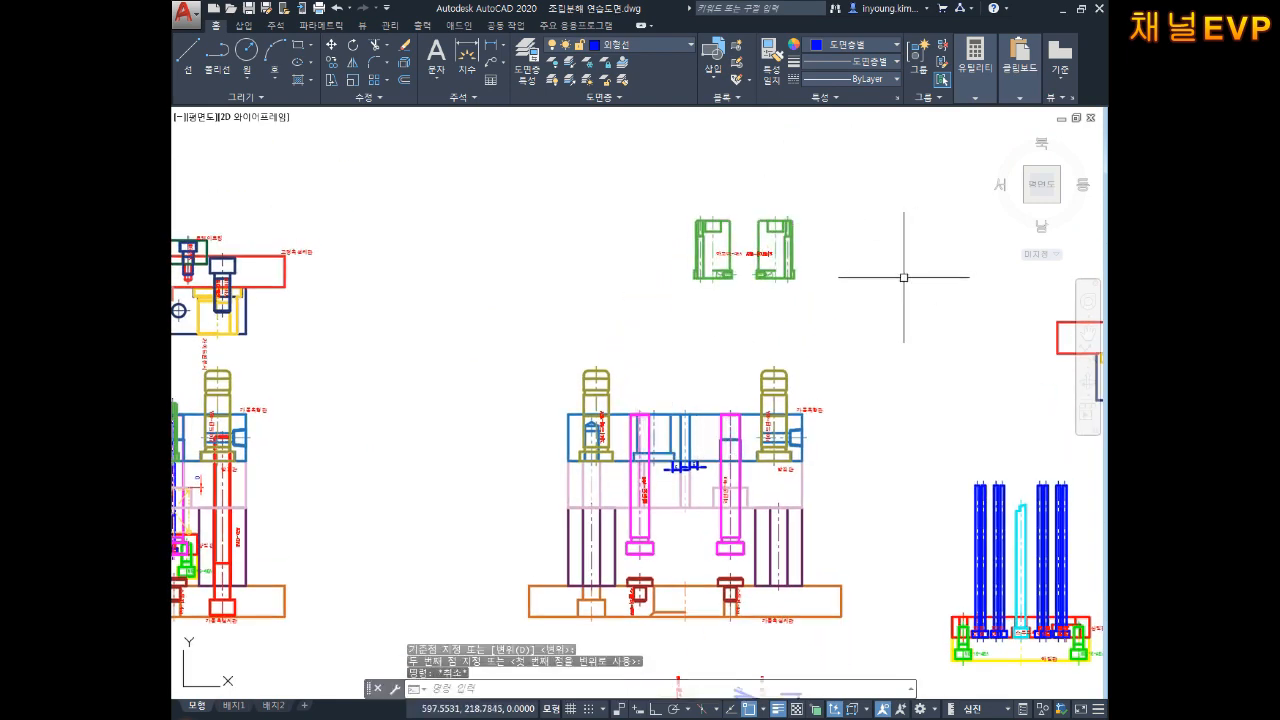
middle_click_drag(835, 303, 813, 319)
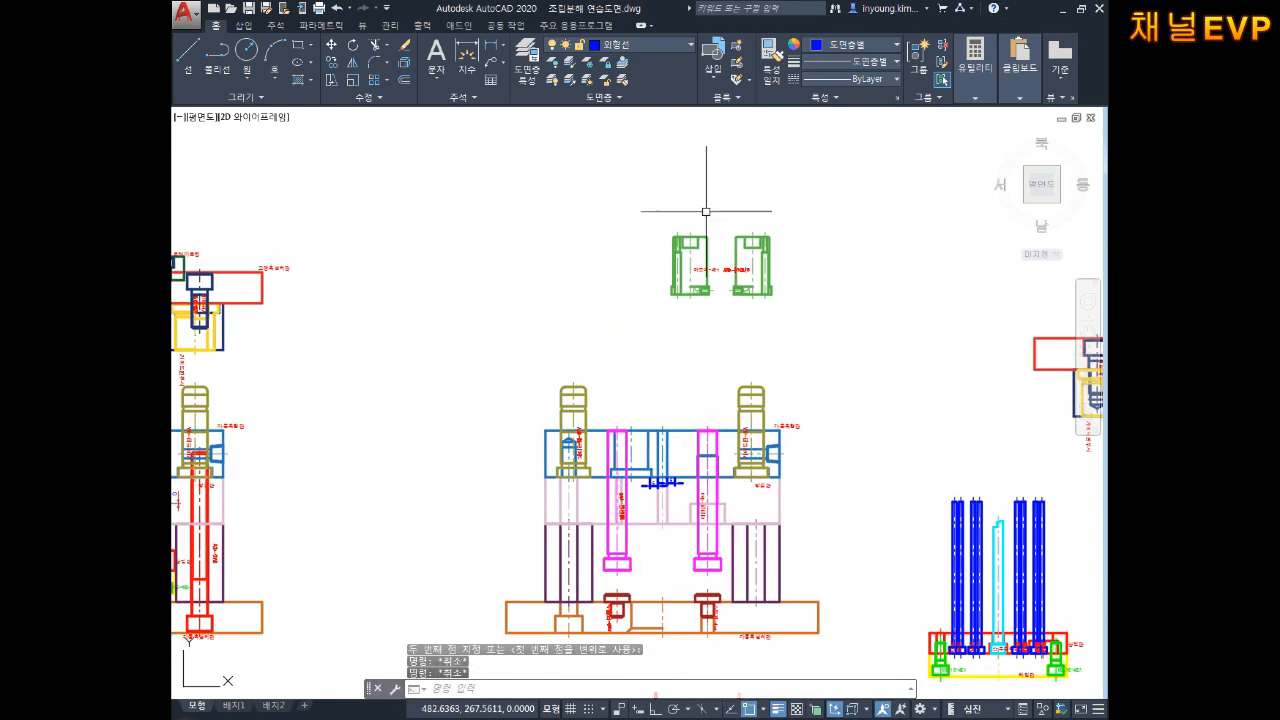